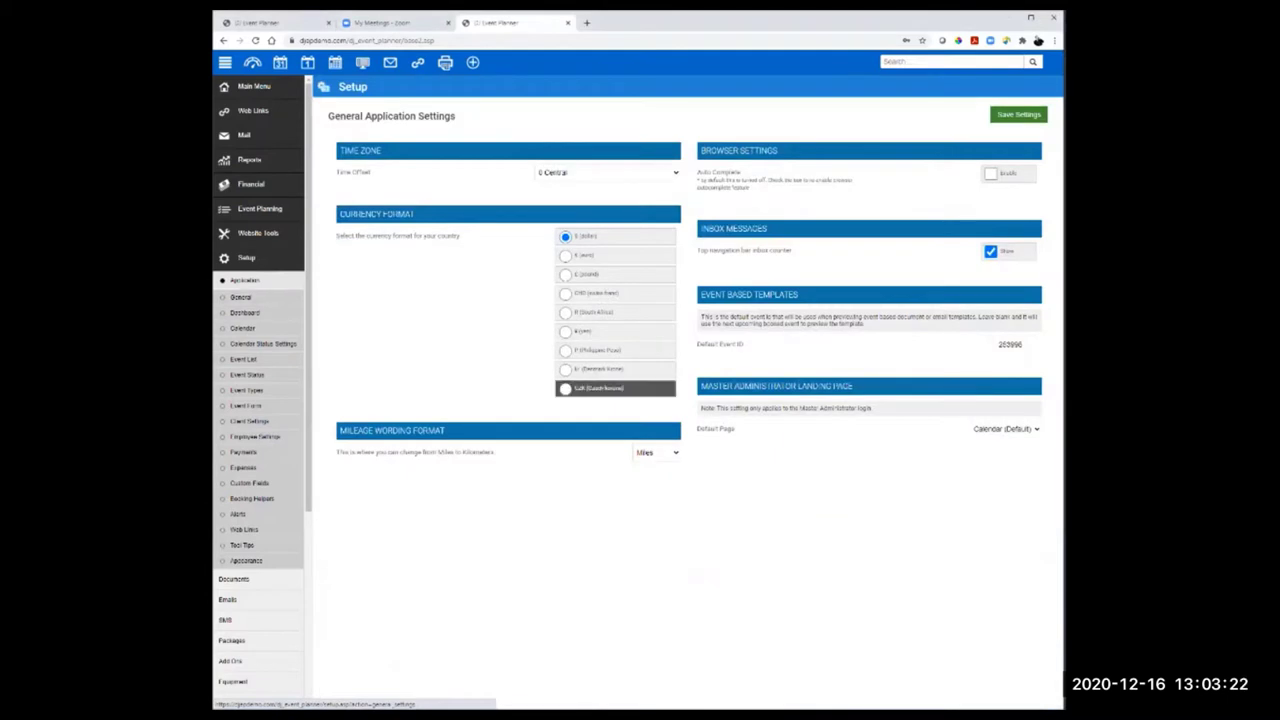
Step: Set the master administrator landing page to Dashboard and save the general application settings
drag(701, 408, 1030, 429)
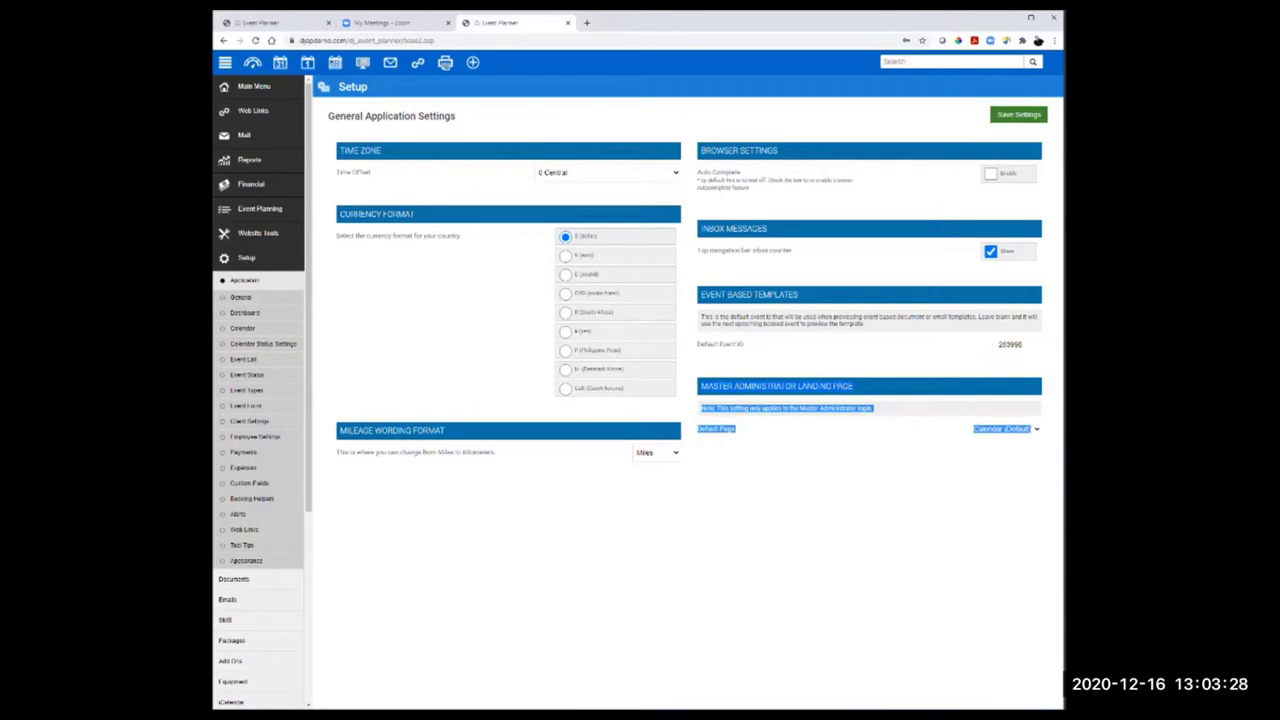
click(1030, 429)
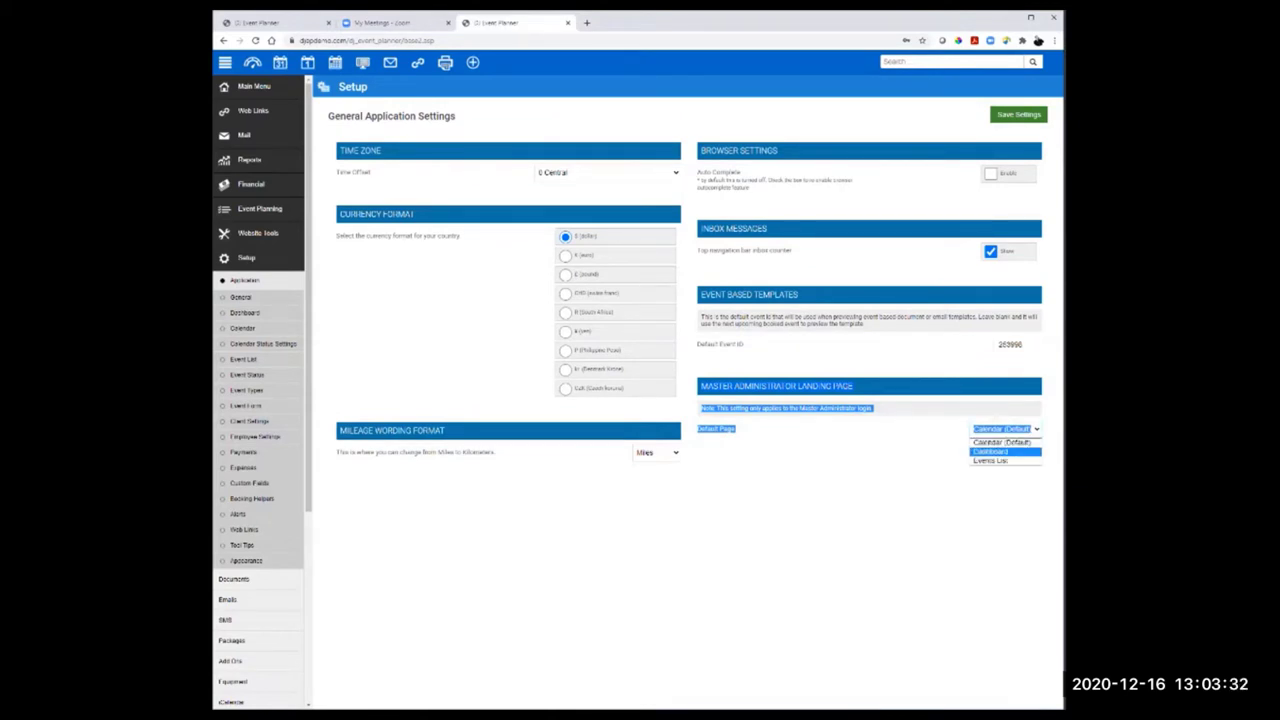
key(Return)
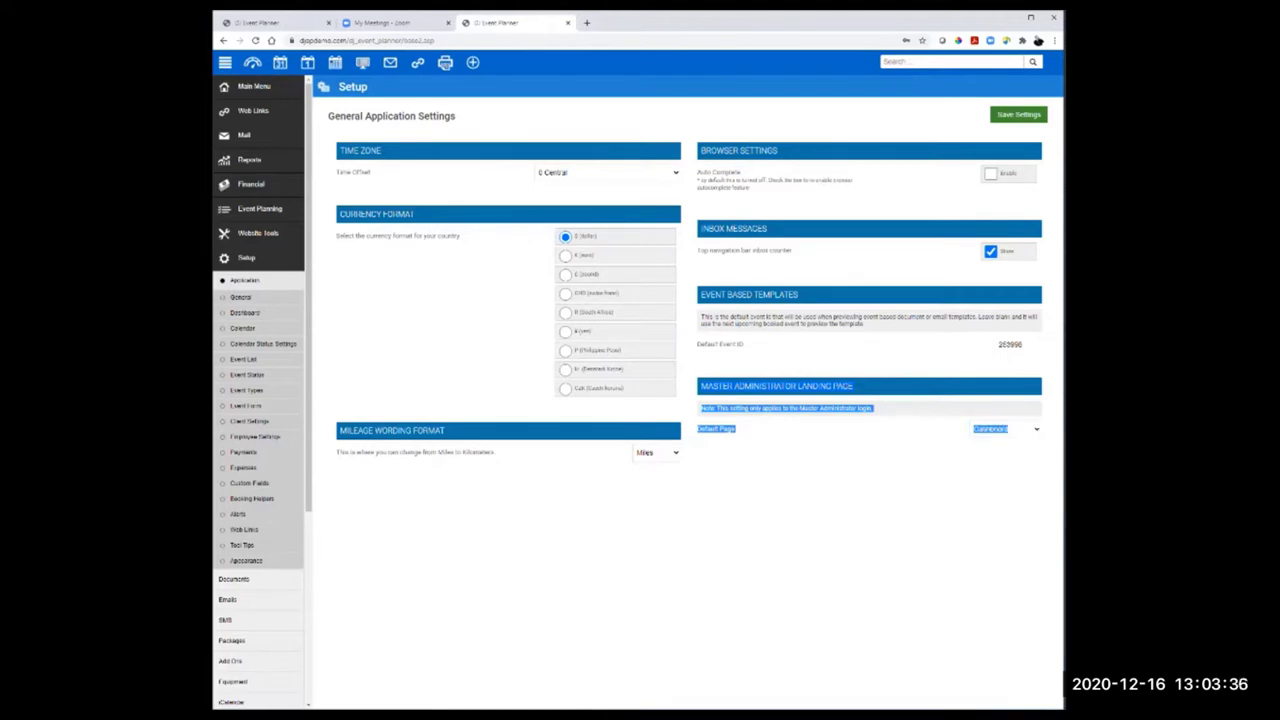
click(1018, 114)
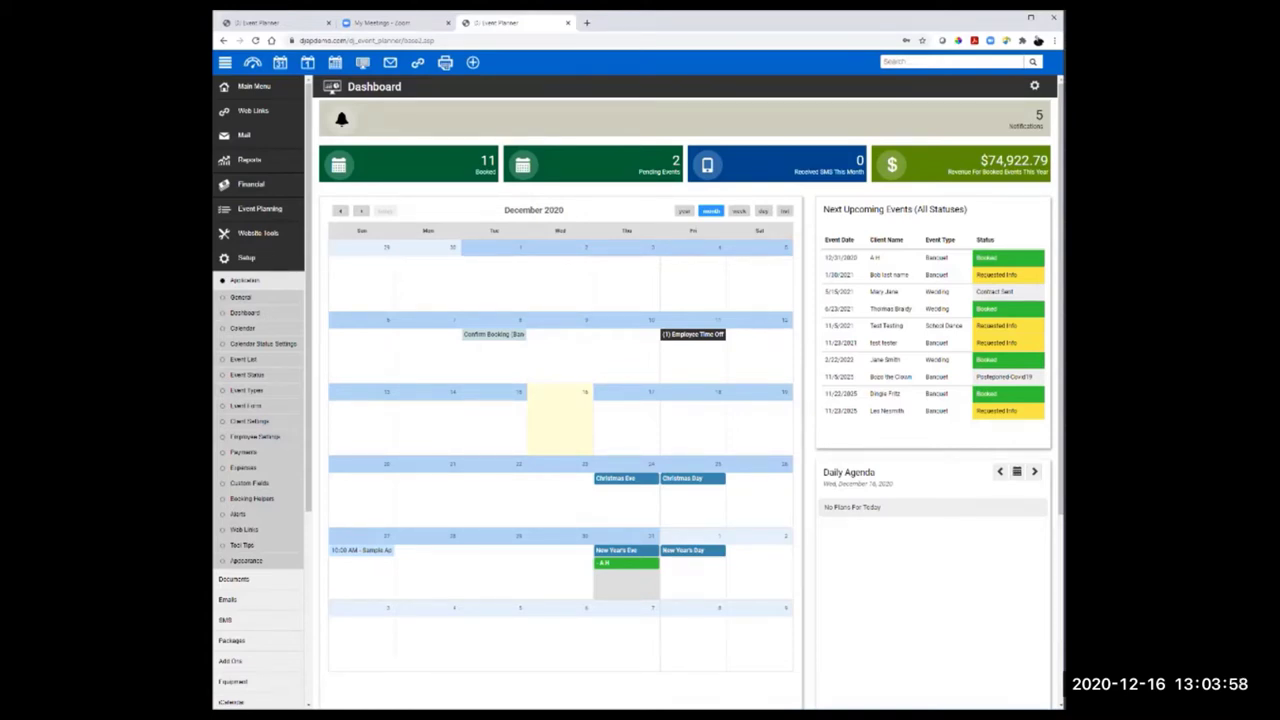
Step: Set the default first login page of the test administrator in the employee list to Dashboard and save the record
click(254, 86)
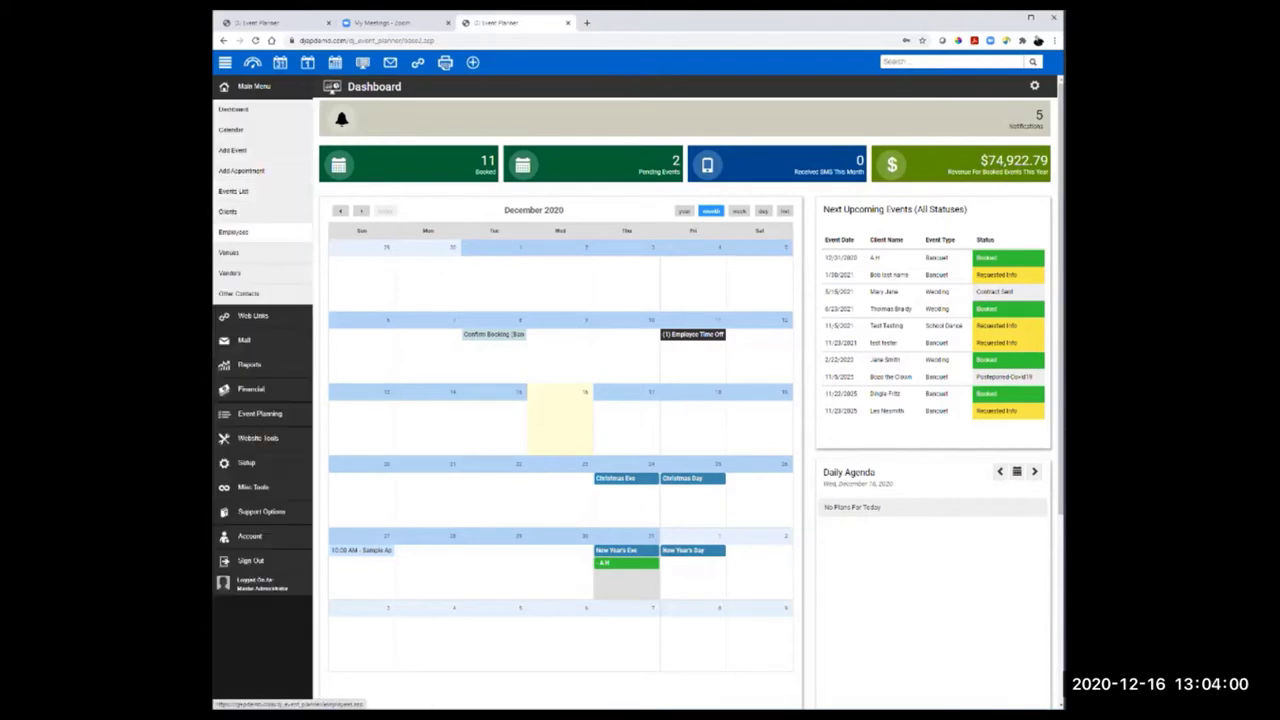
click(234, 232)
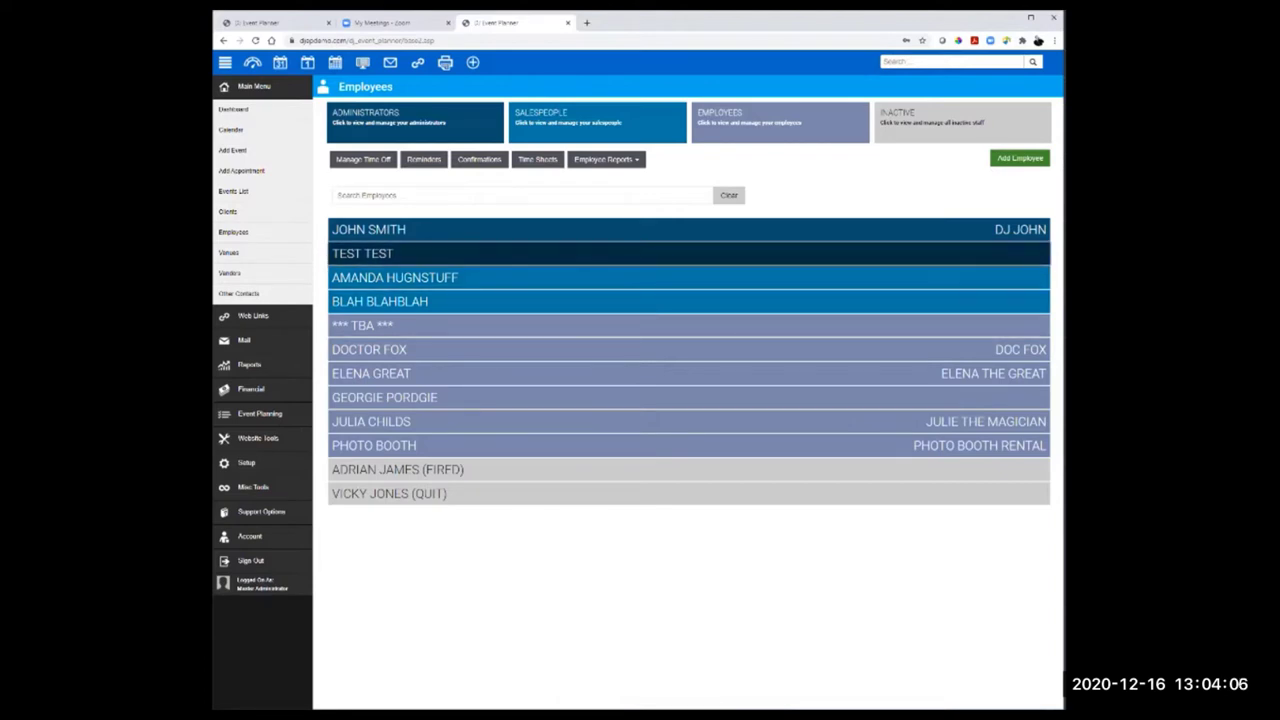
click(688, 253)
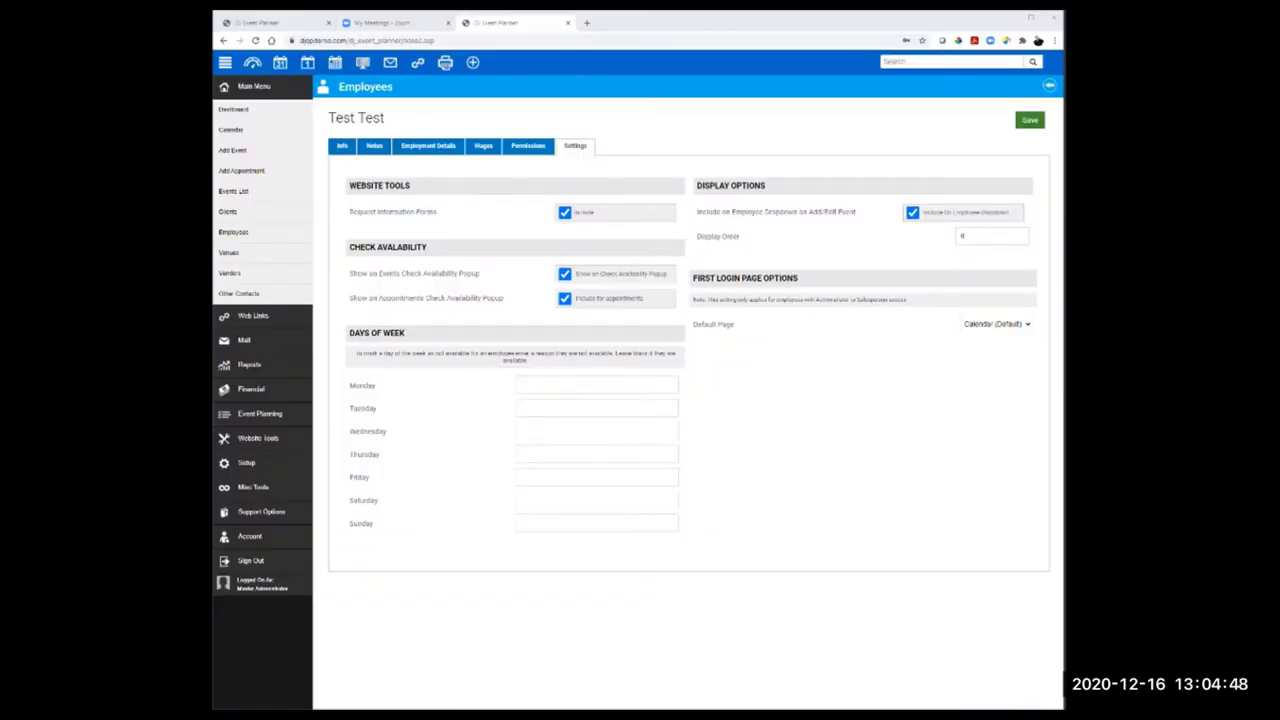
click(995, 324)
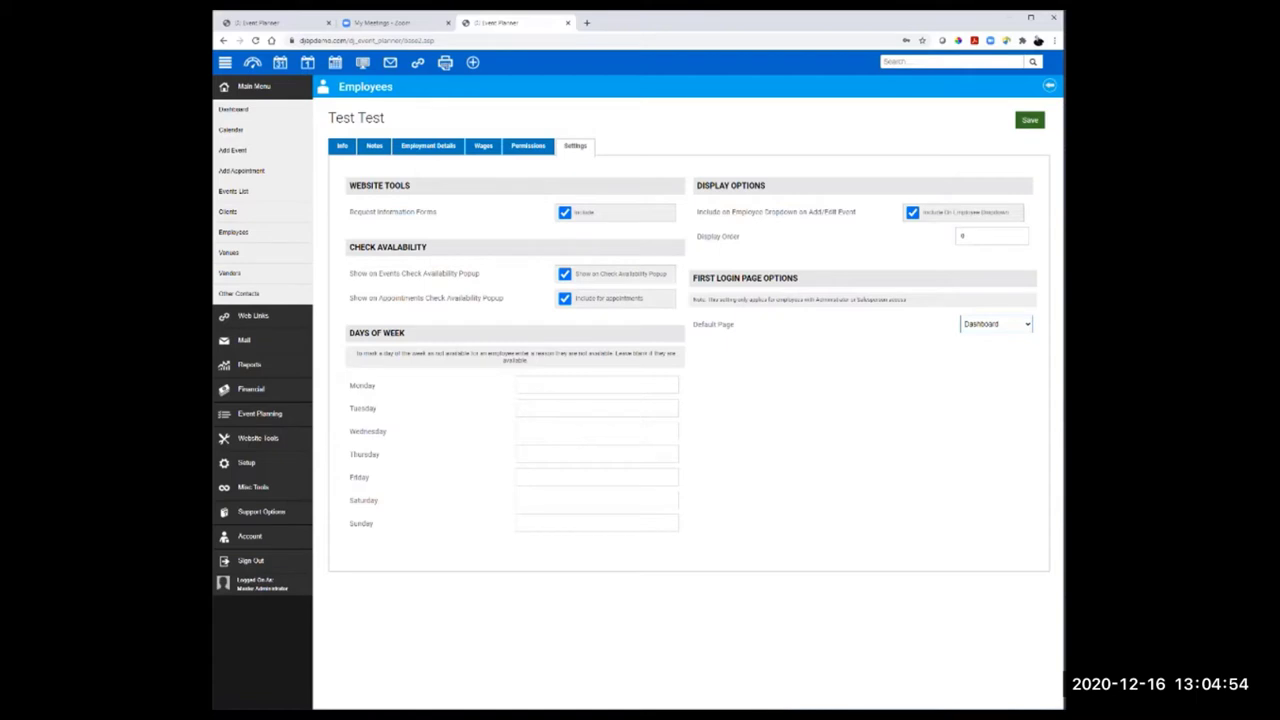
click(1029, 120)
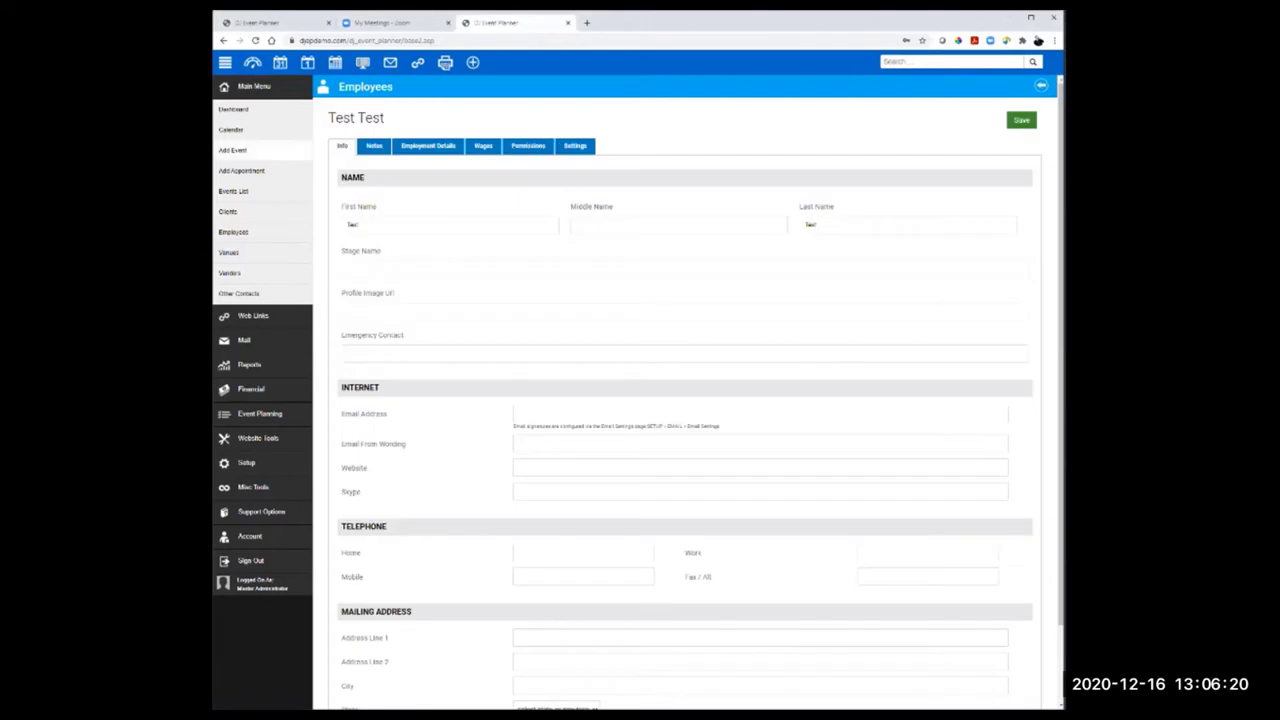
Step: Set the default first login page of the first salesperson in the employee list to Dashboard and save the record
click(233, 231)
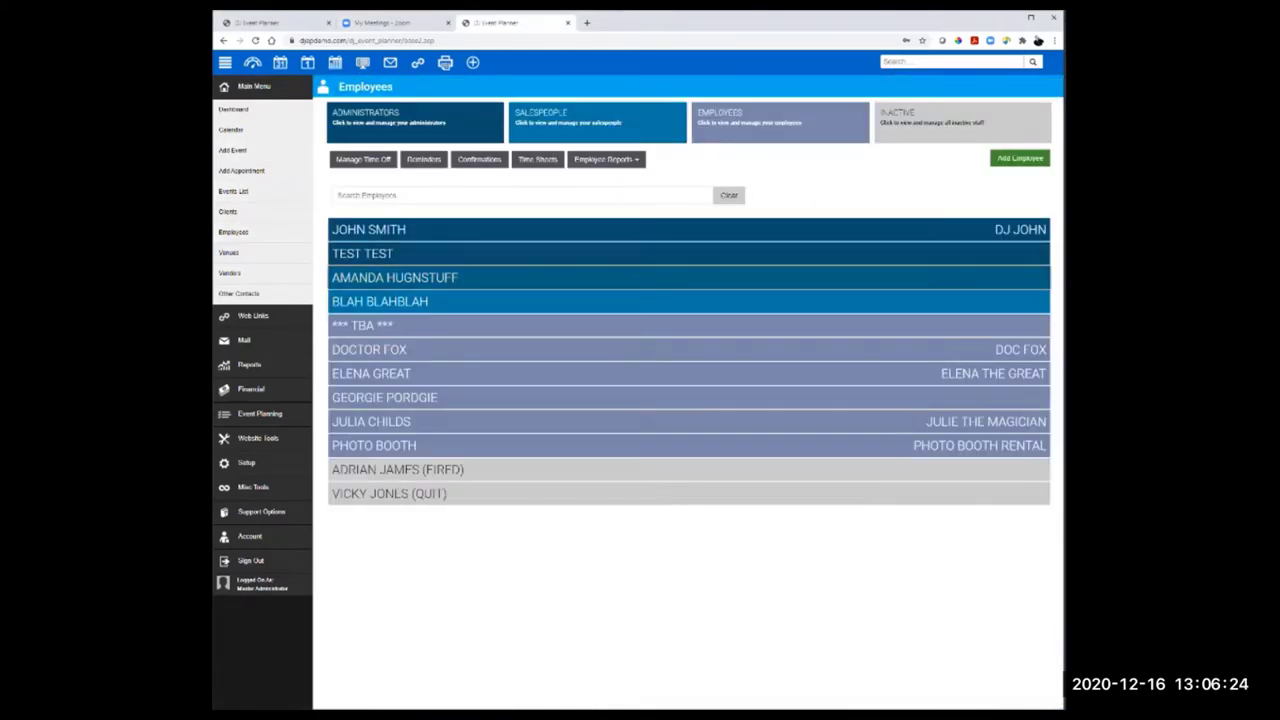
click(394, 277)
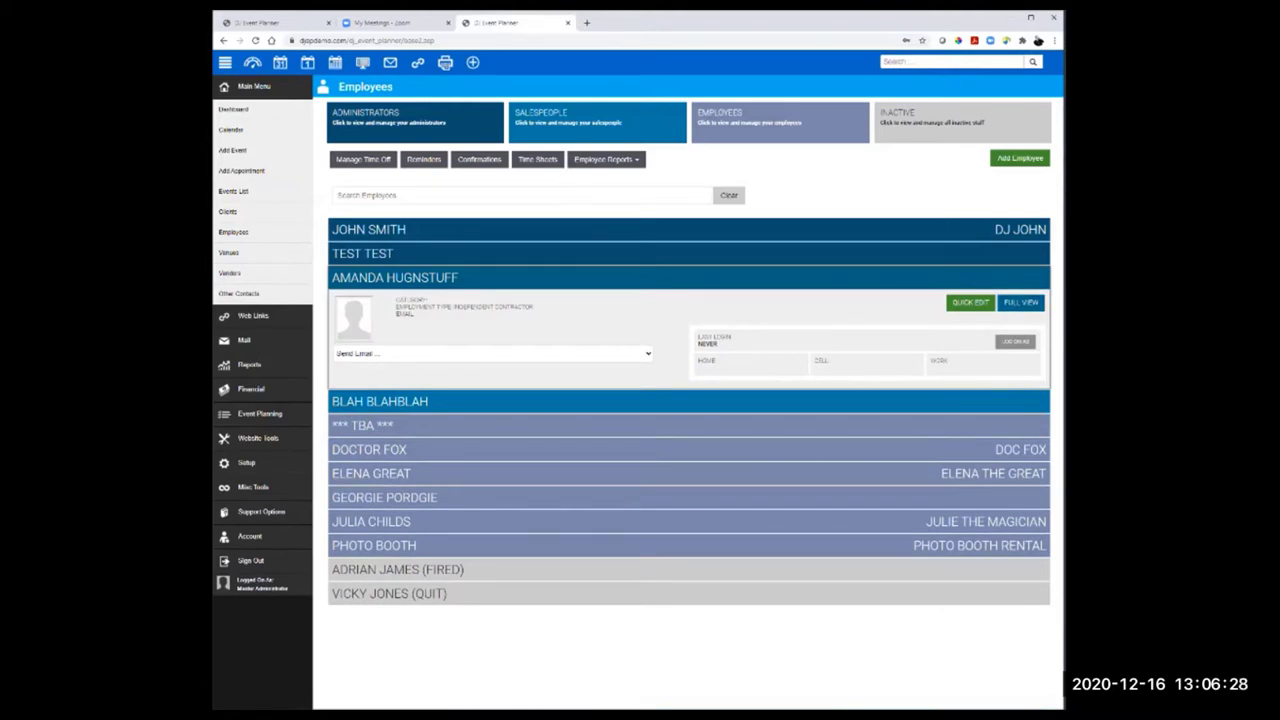
click(1020, 302)
click(998, 111)
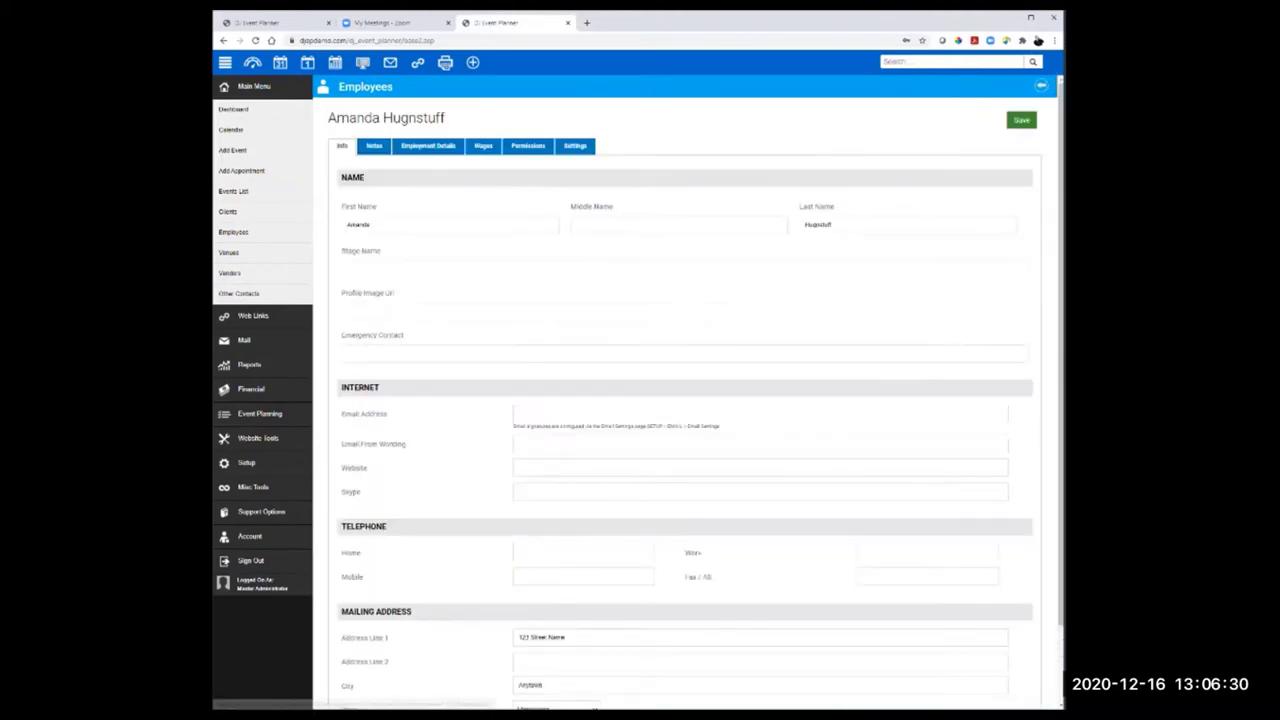
click(575, 146)
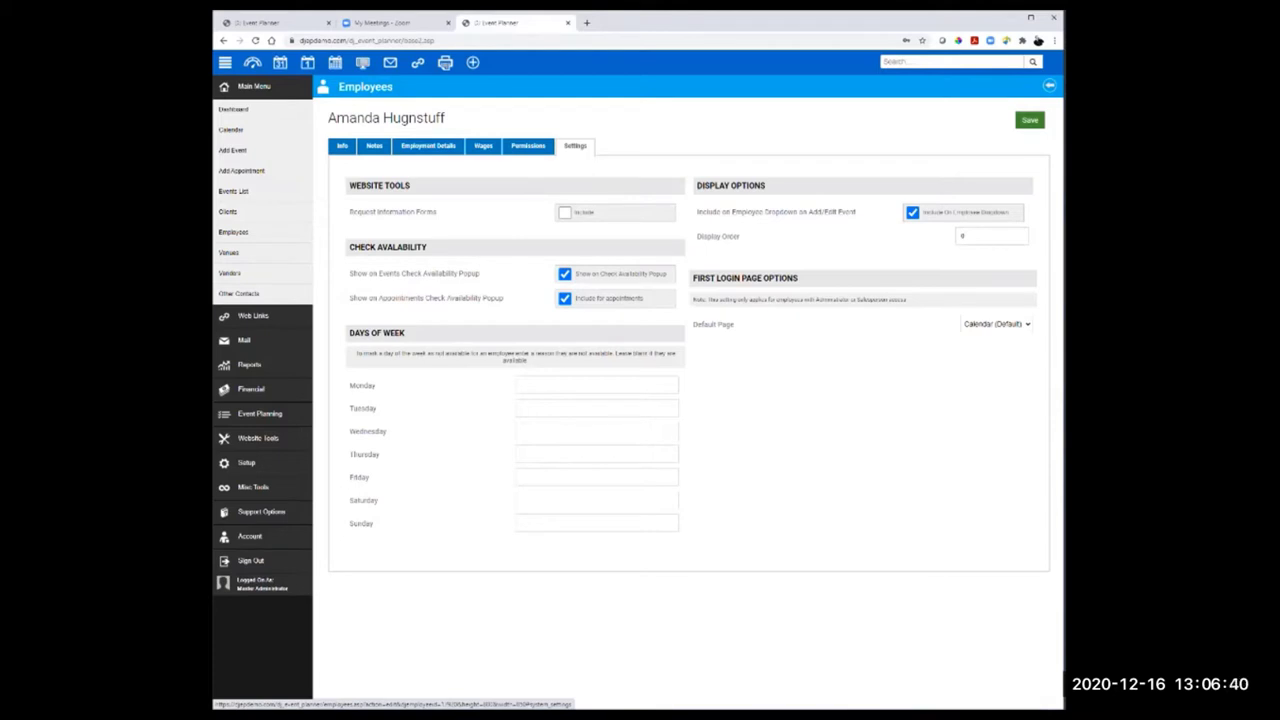
click(997, 324)
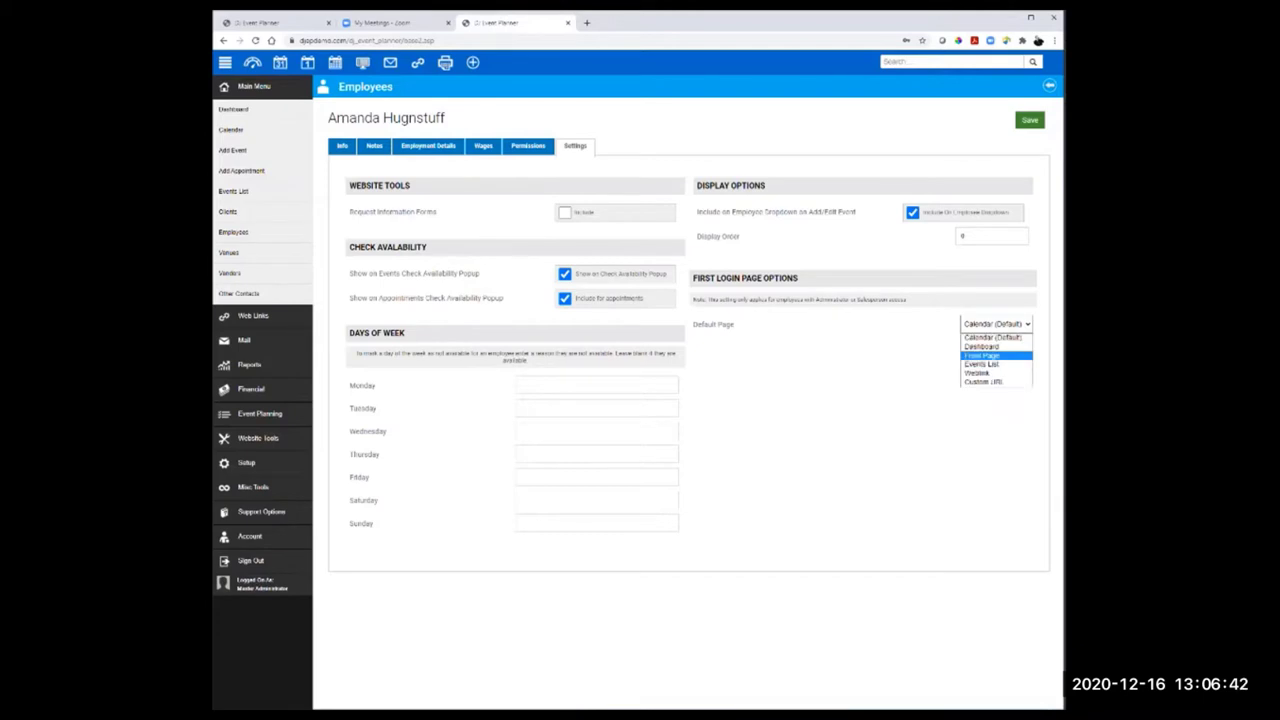
click(982, 346)
click(1028, 120)
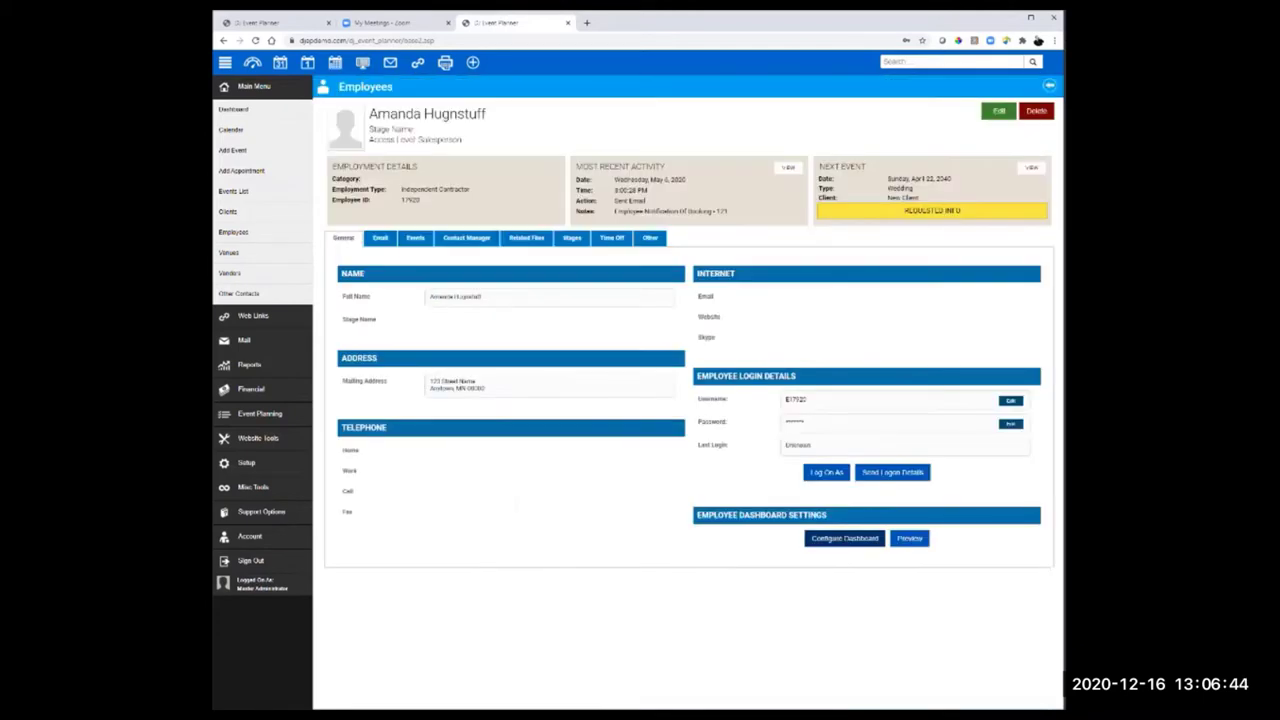
Step: Configure the salesperson's dashboard, naming Layout 1 with their first name in the possessive followed by "Dashboard"
click(844, 538)
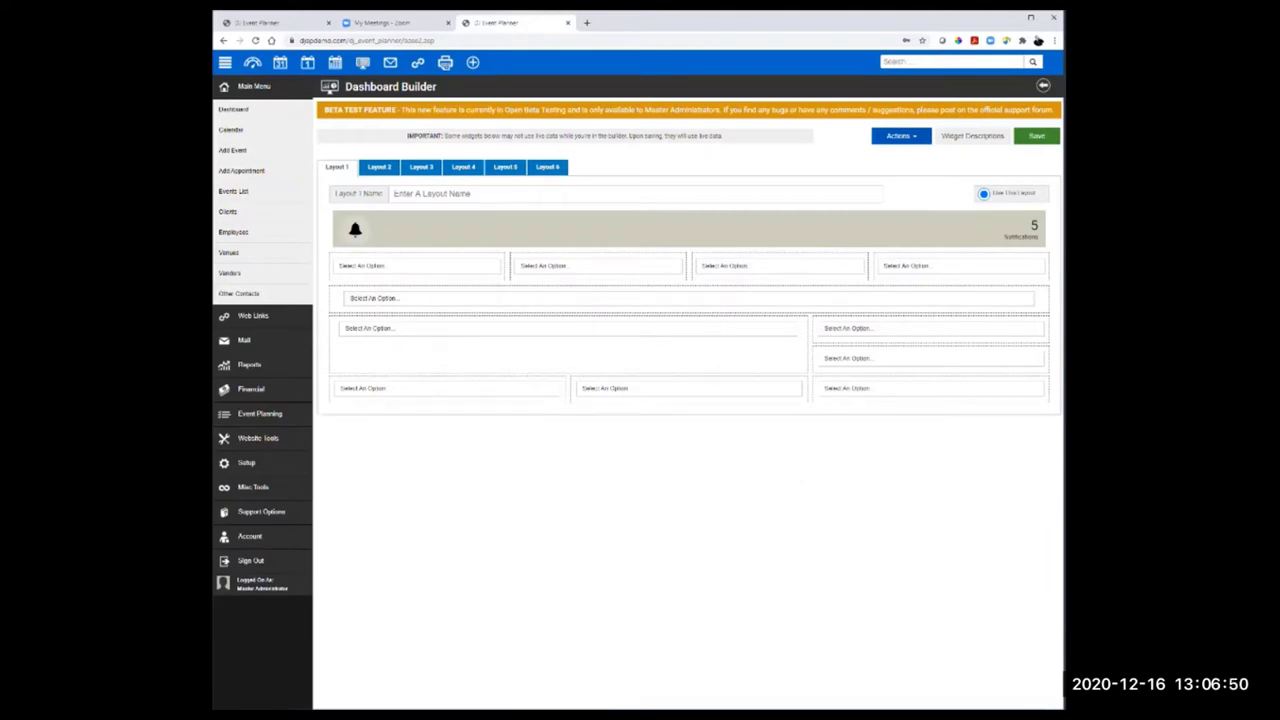
click(635, 193)
text(Amanda)
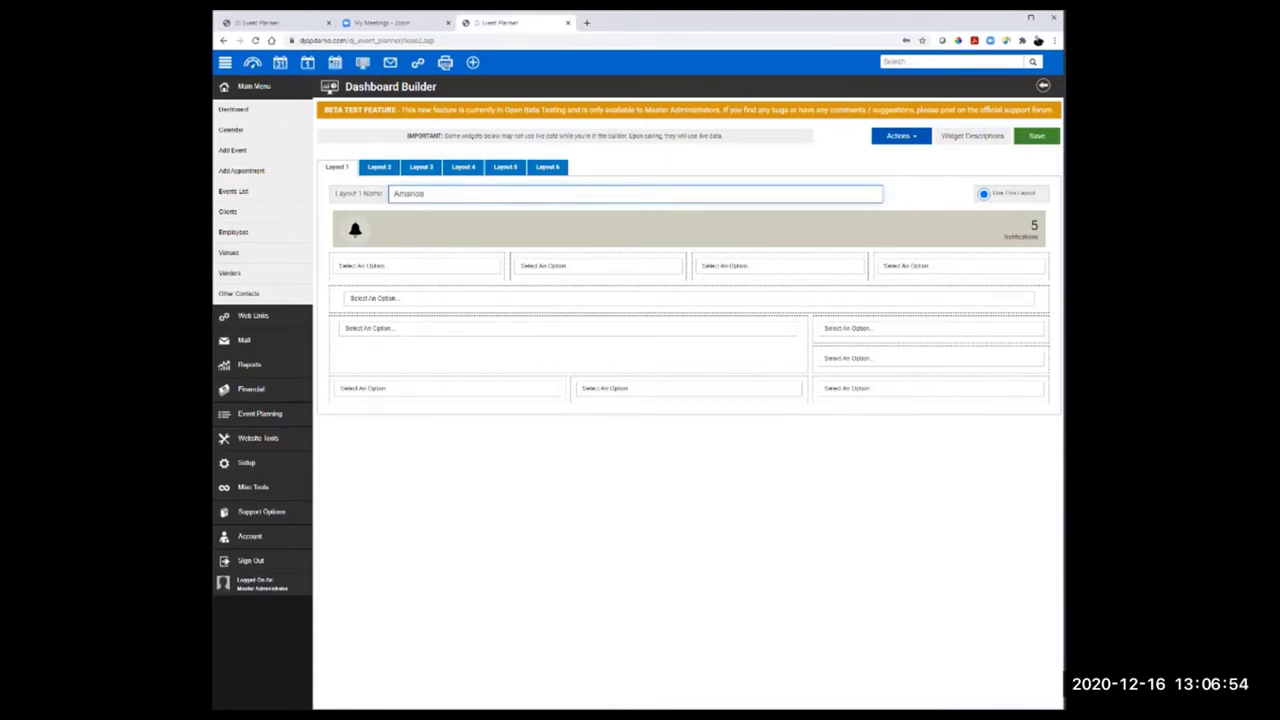
text('s Dashboard)
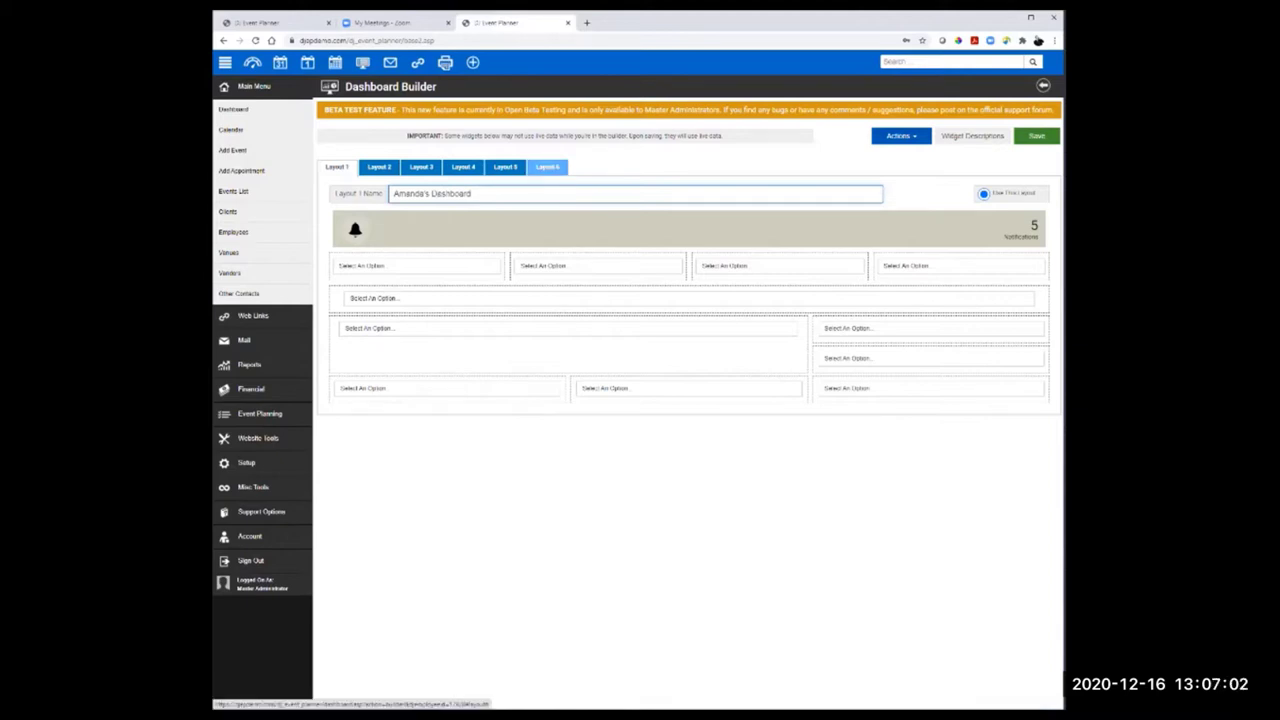
Step: Name Layout 2 with another person's first name in the possessive followed by "Layout"
click(547, 167)
click(337, 167)
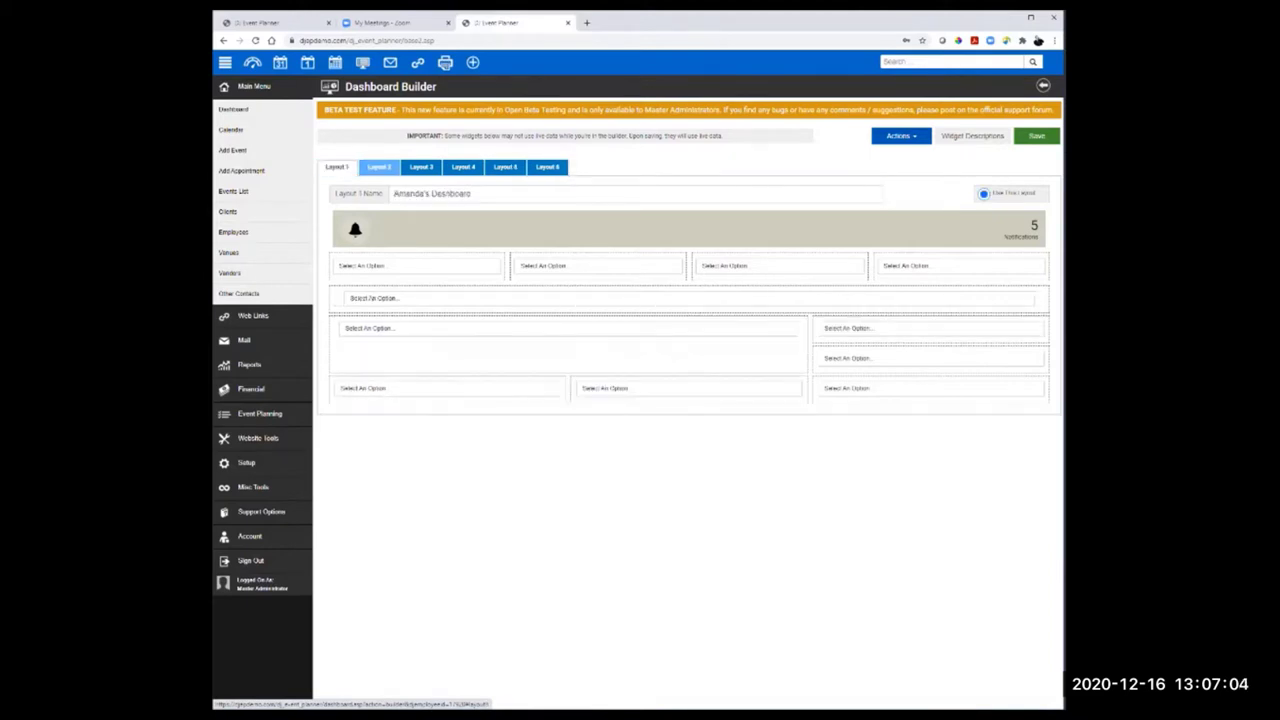
click(379, 166)
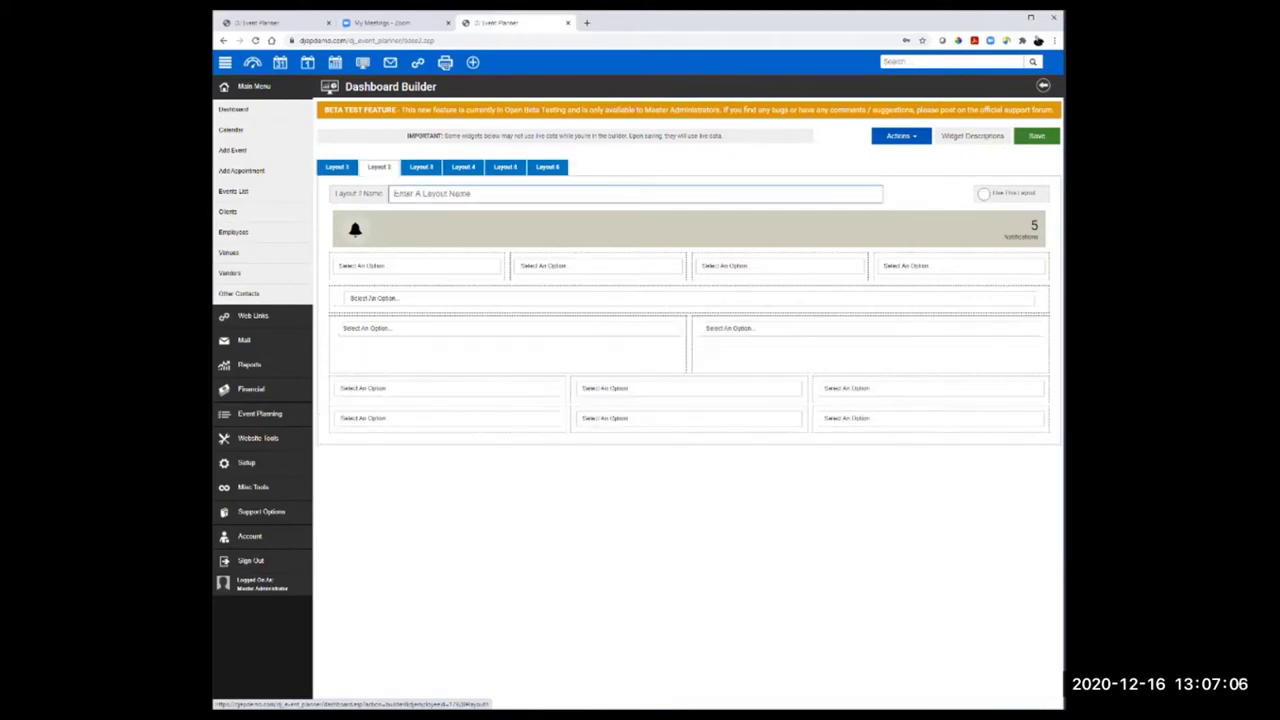
text(Steve's)
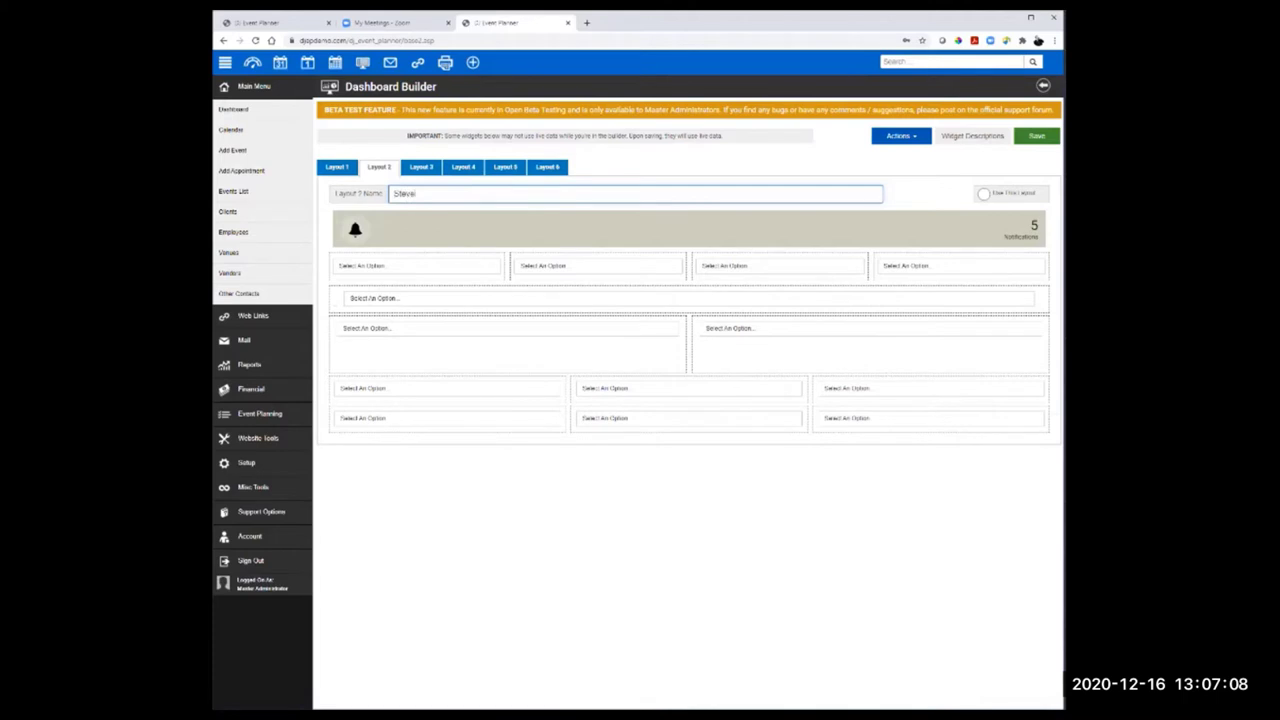
text( Layout)
Step: Fill the four small widget slots of Layout 1 with Pending Events, Booked, Leads Events and Lost Sale Events
click(337, 167)
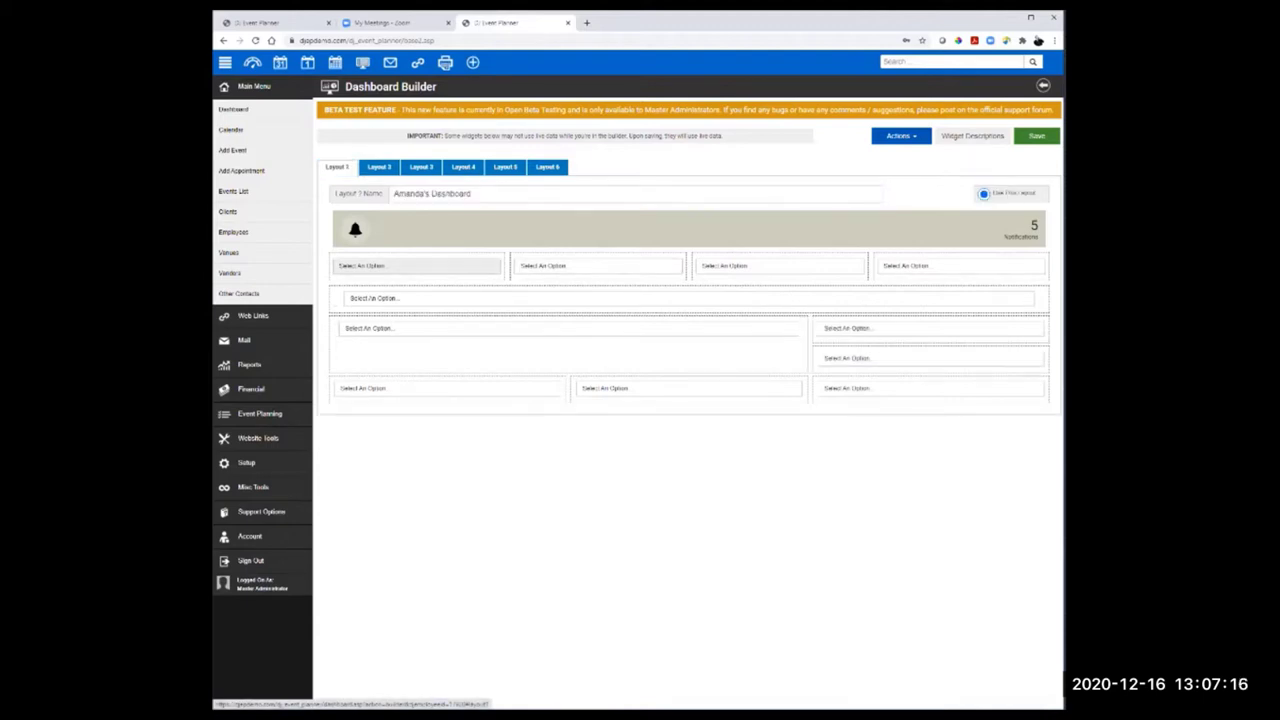
click(417, 265)
click(372, 364)
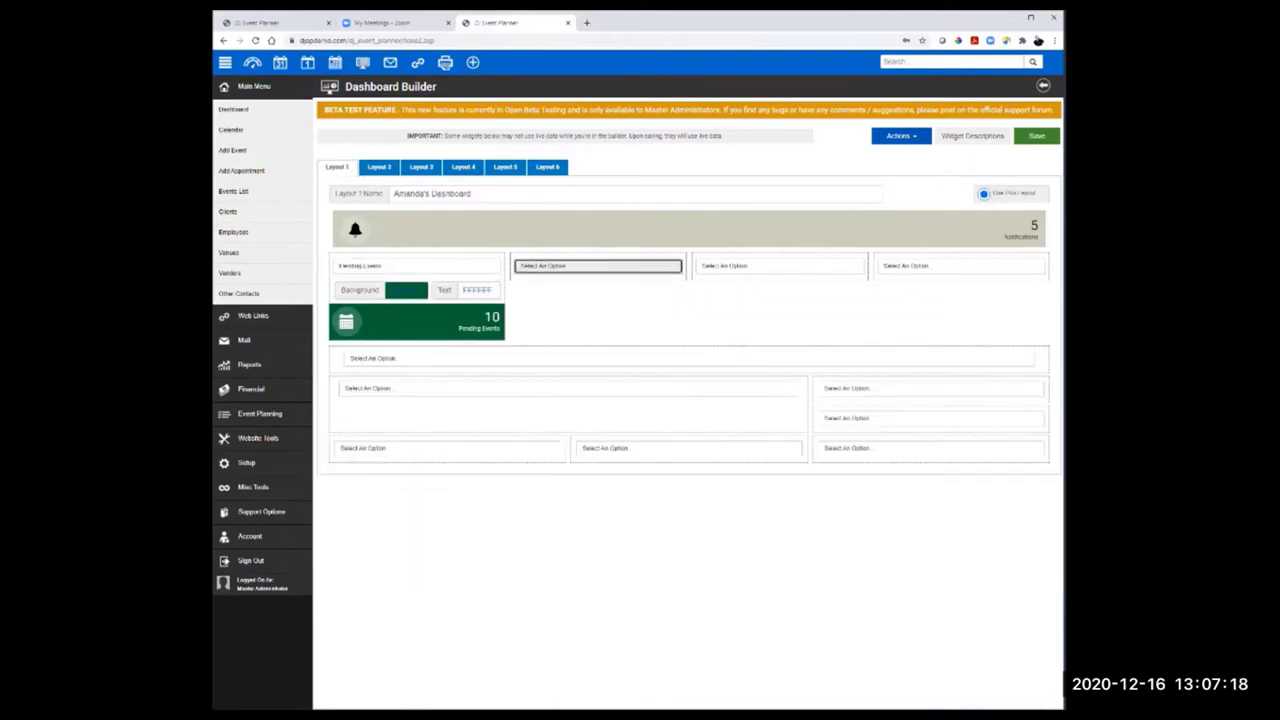
click(597, 265)
click(542, 351)
click(780, 265)
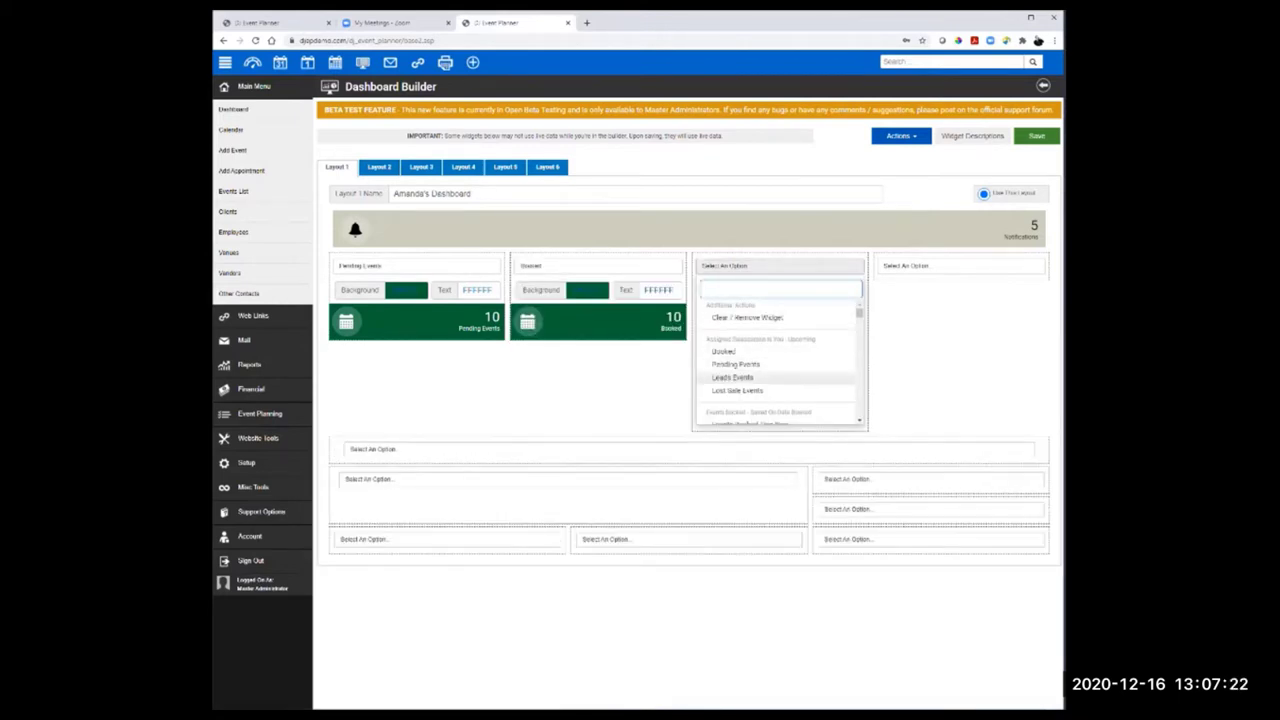
click(733, 377)
click(960, 265)
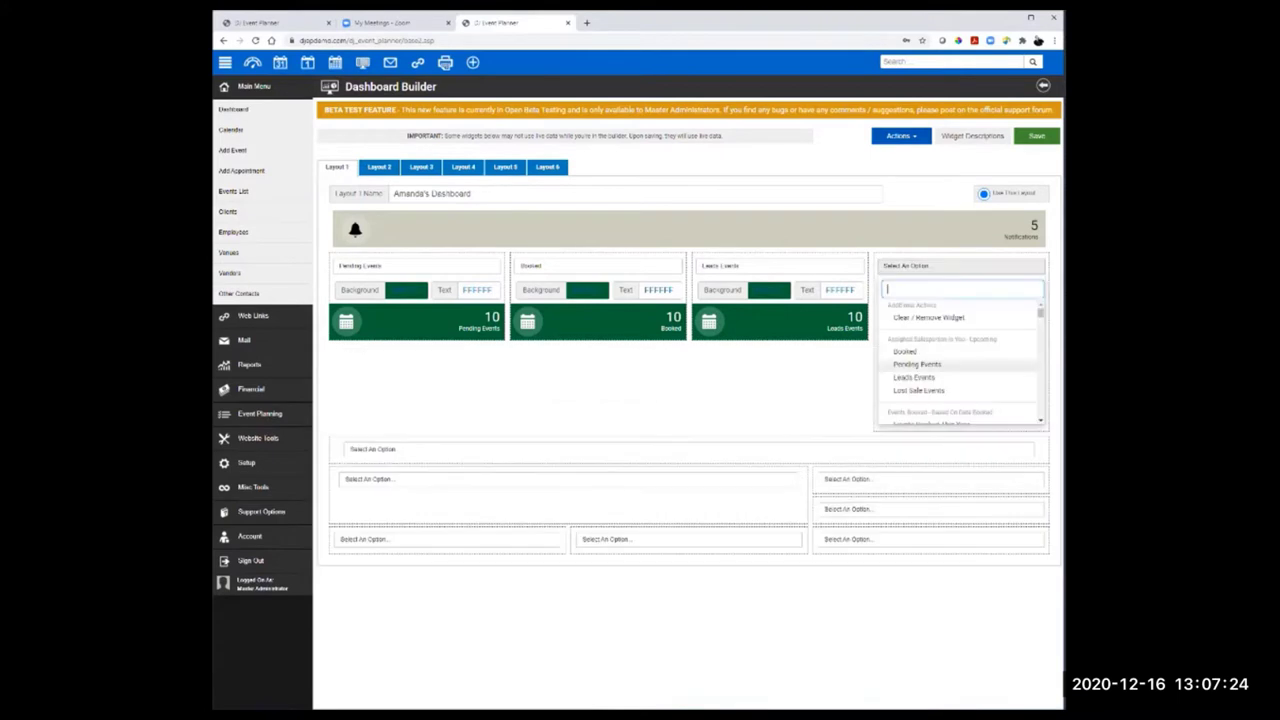
click(918, 390)
Step: Add the Status View widget to the full-width slot and Calendar - Year view to the large slot beneath it
click(400, 358)
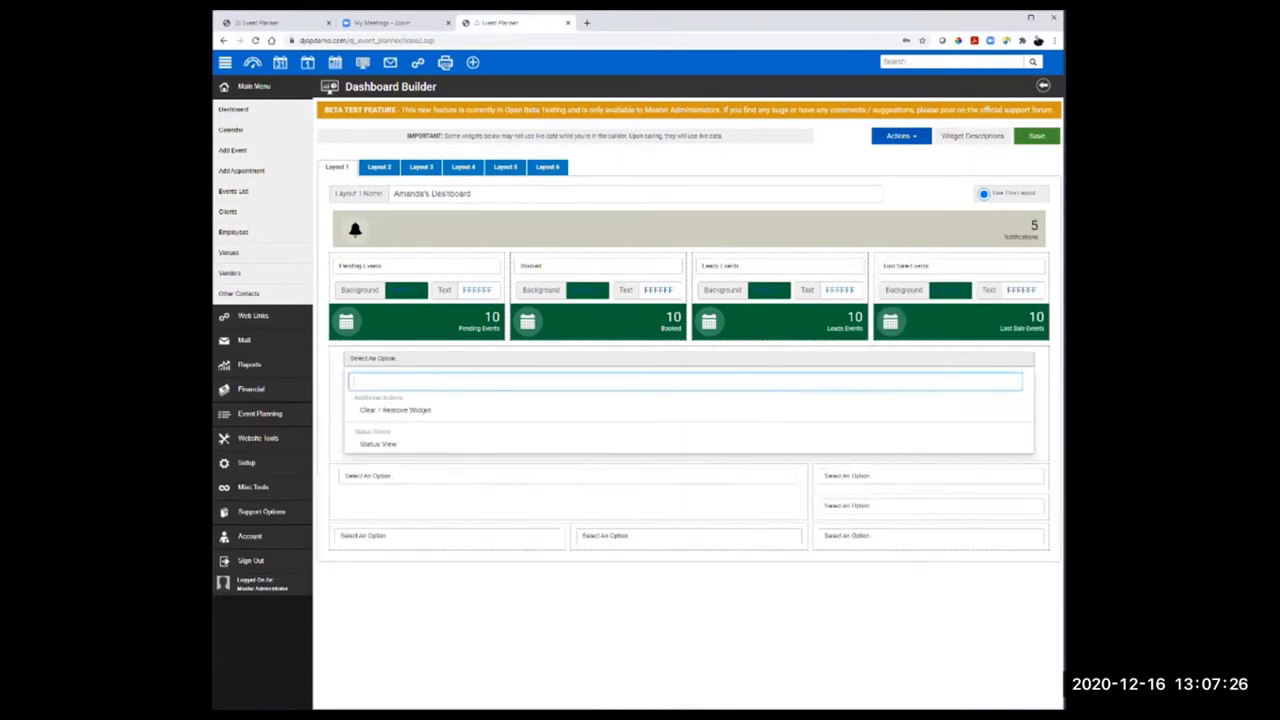
click(380, 443)
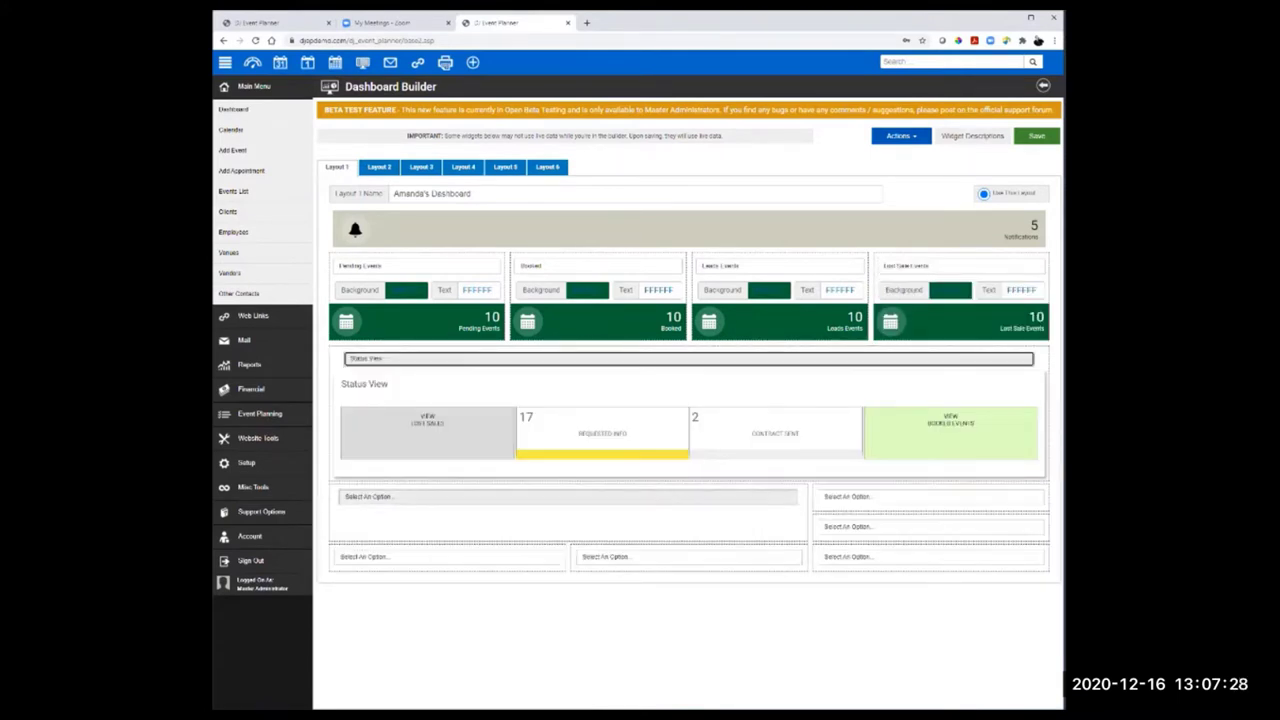
click(400, 496)
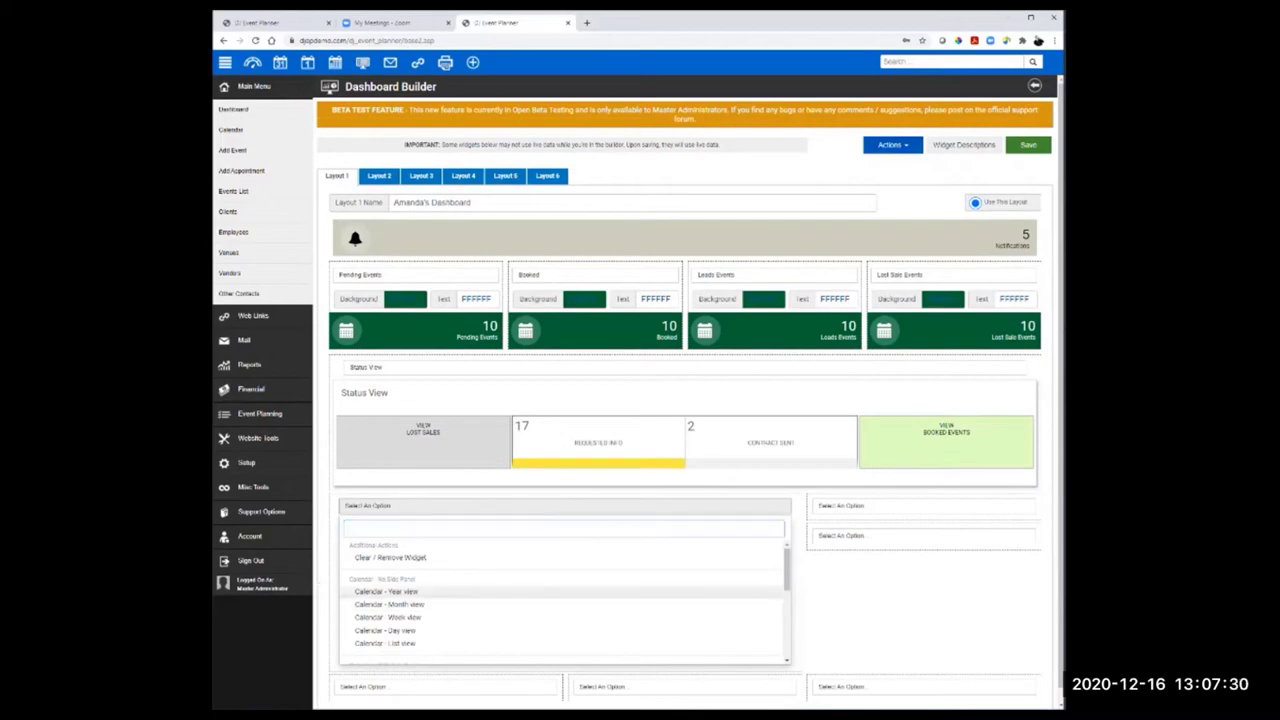
click(386, 591)
Step: Add the Popular Dates in Past - All Statuses chart beside the calendar and save the dashboard layout
click(840, 505)
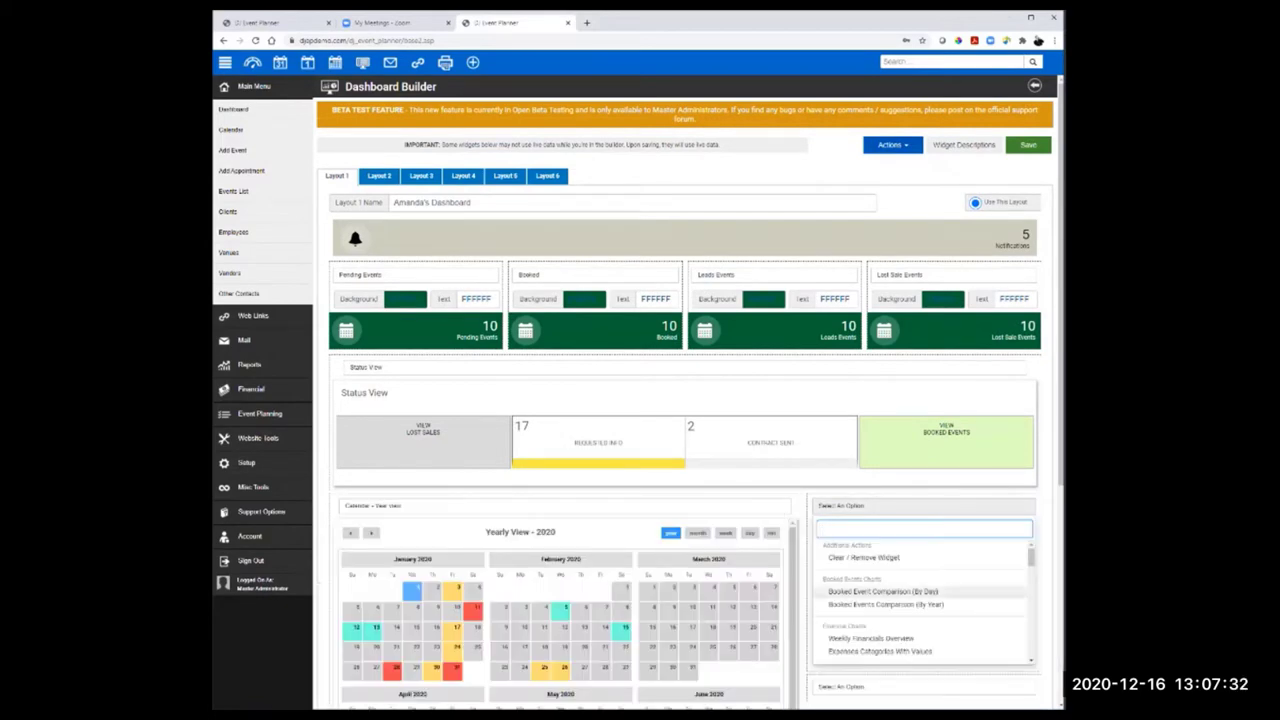
scroll(883, 591, down, 2)
click(883, 587)
scroll(883, 591, down, 3)
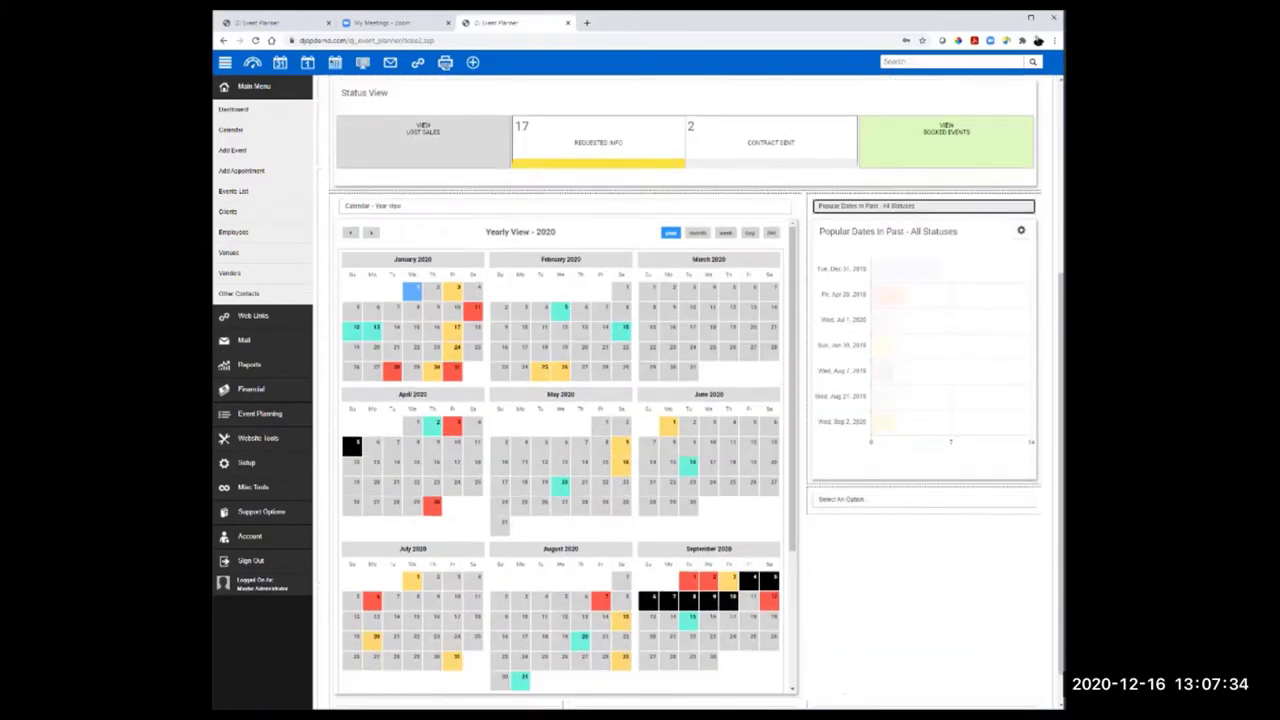
scroll(686, 390, up, 3)
click(1029, 95)
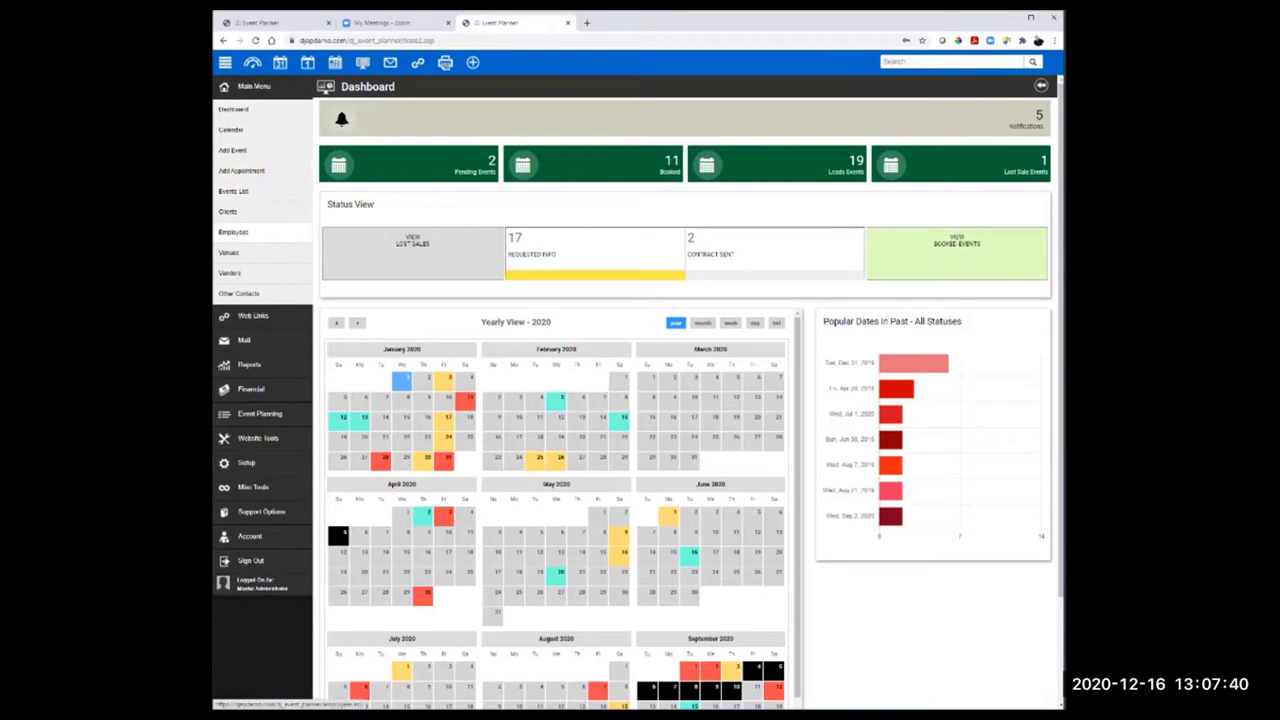
Step: Open the full profile of the same salesperson from the employee list to review their dashboard settings
click(325, 86)
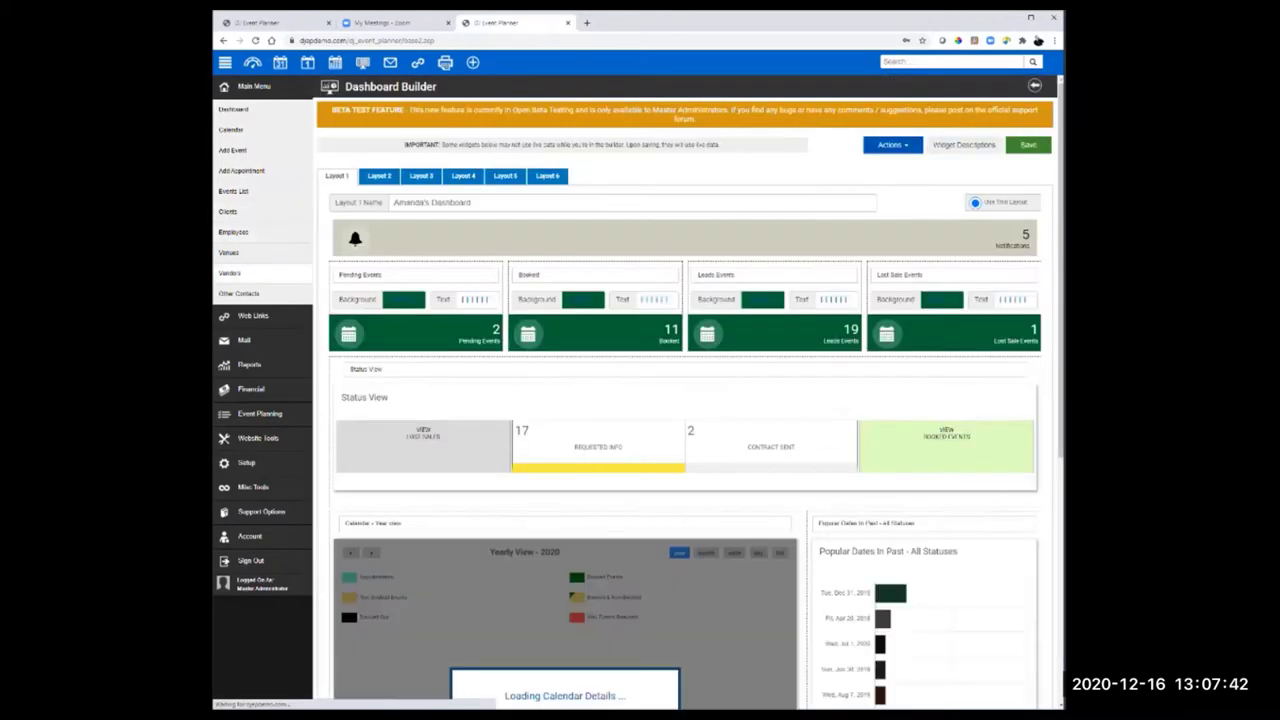
click(233, 231)
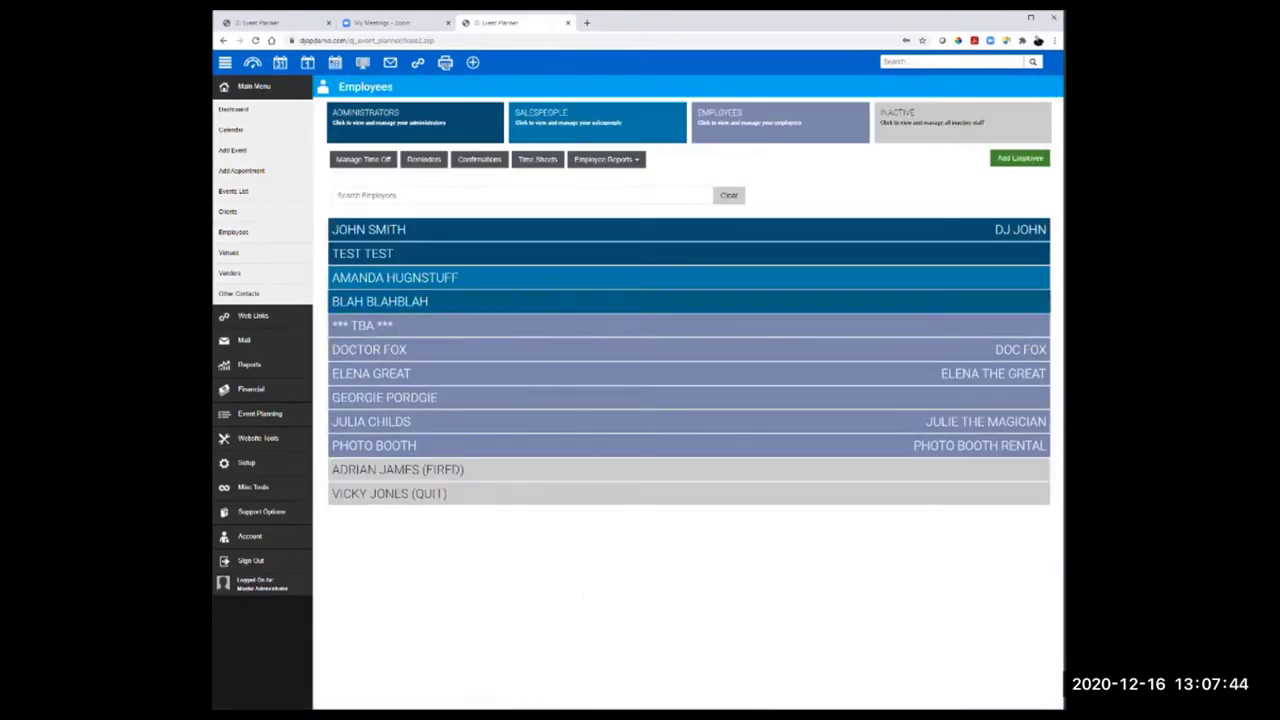
click(394, 277)
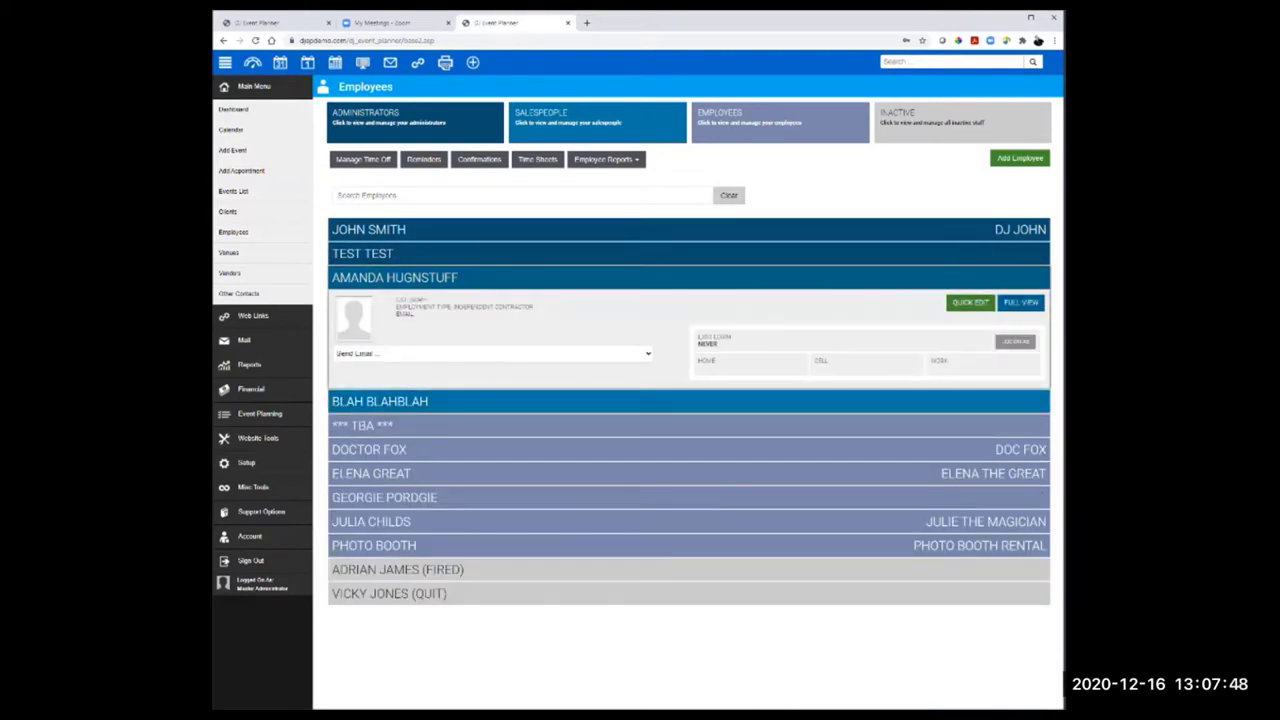
click(1020, 302)
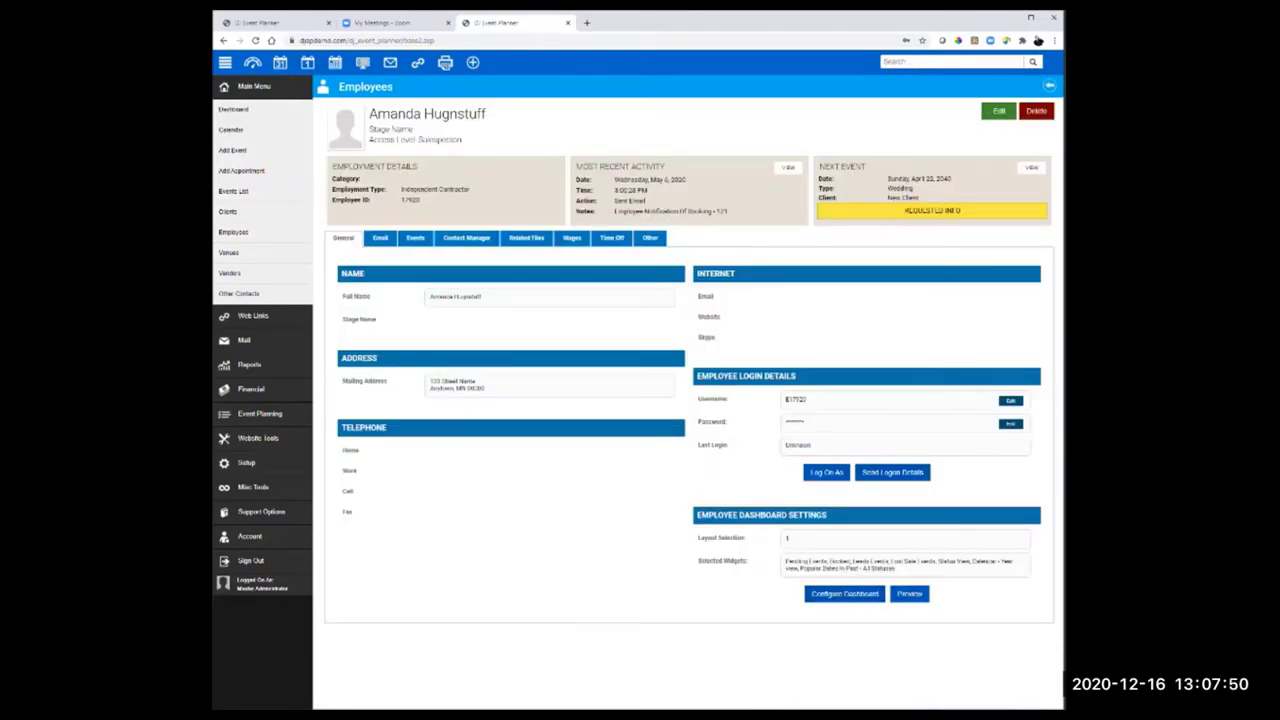
Step: Preview the salesperson's configured dashboard and look over its status counts, year calendar and Popular Dates chart
drag(941, 562, 795, 562)
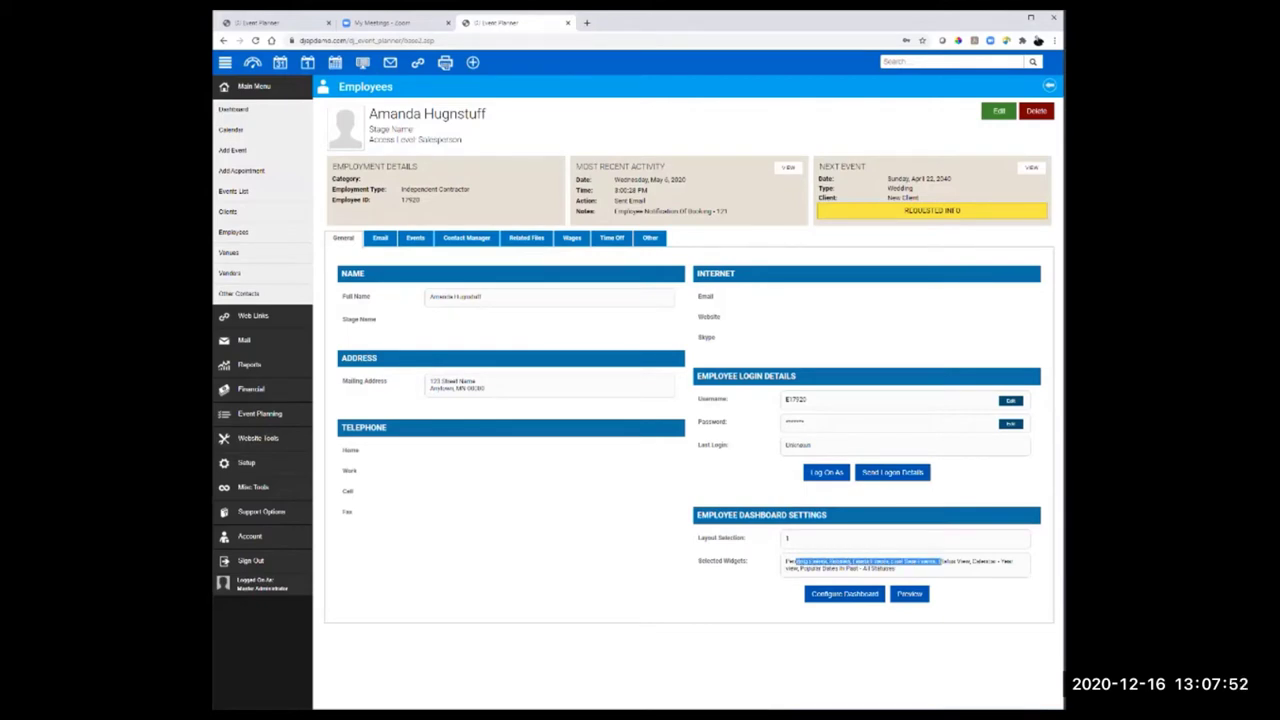
click(795, 562)
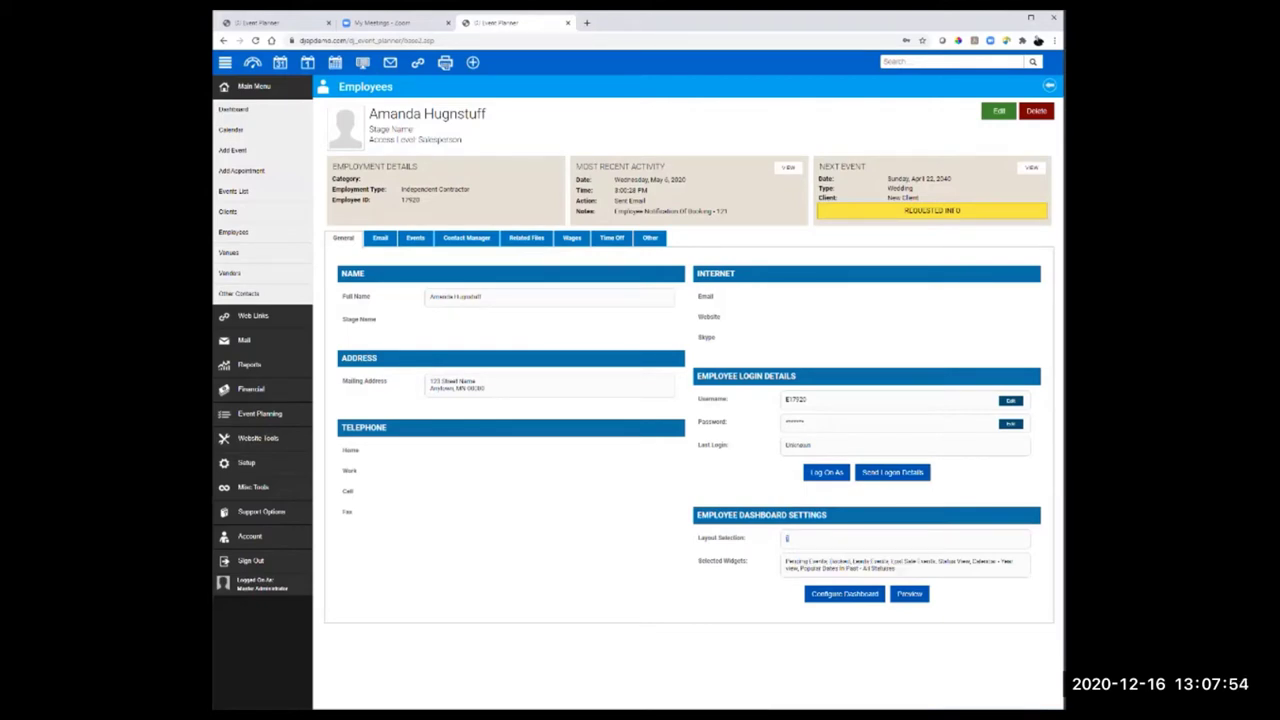
click(909, 593)
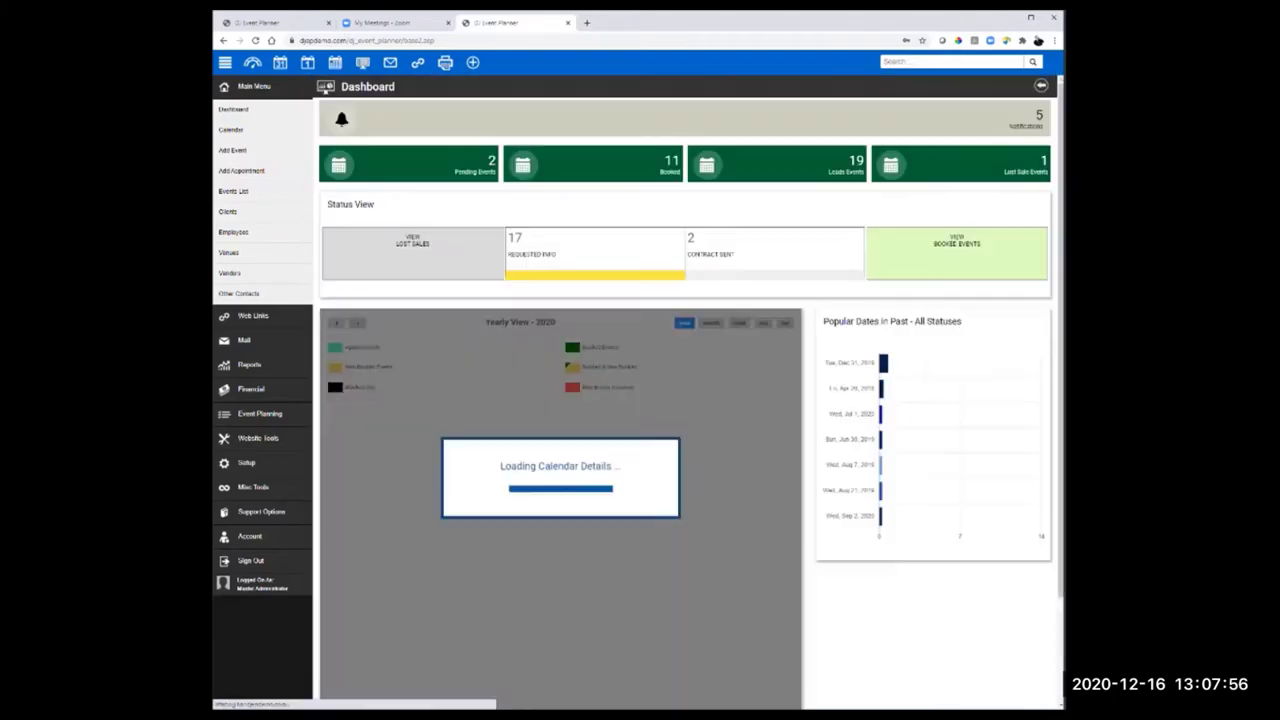
scroll(556, 500, down, 2)
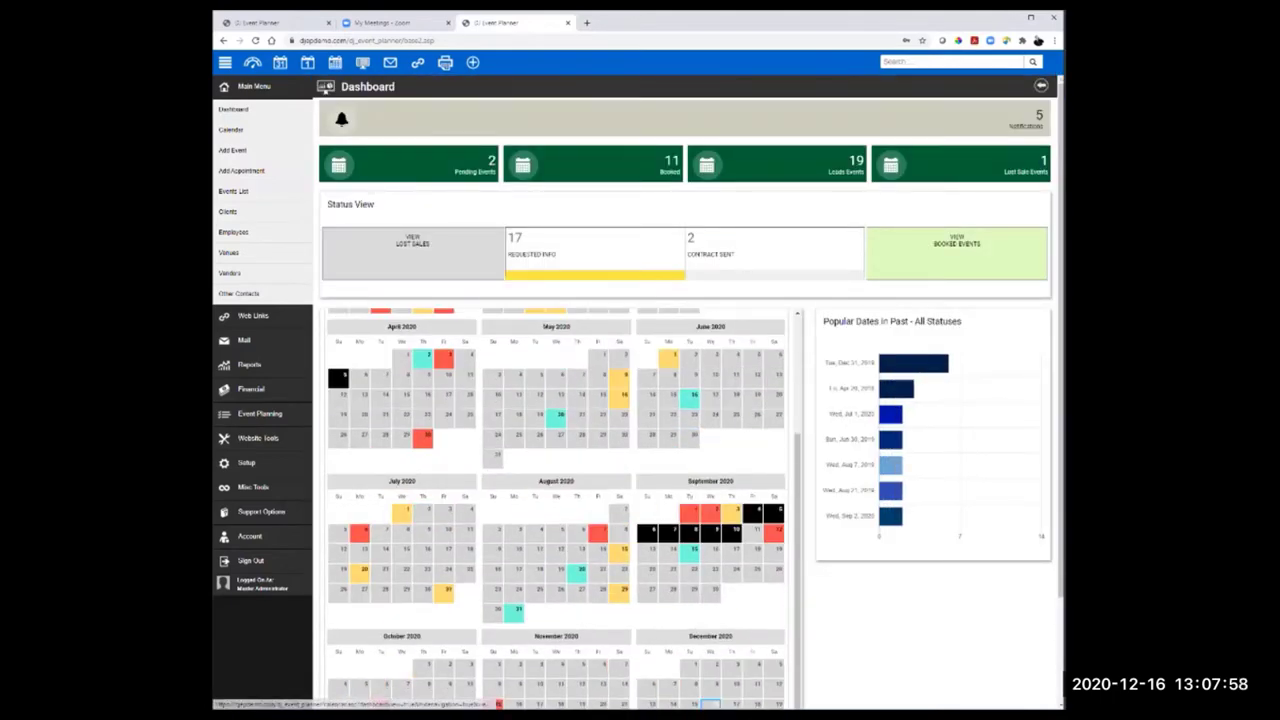
scroll(688, 464, down, 2)
scroll(598, 262, up, 2)
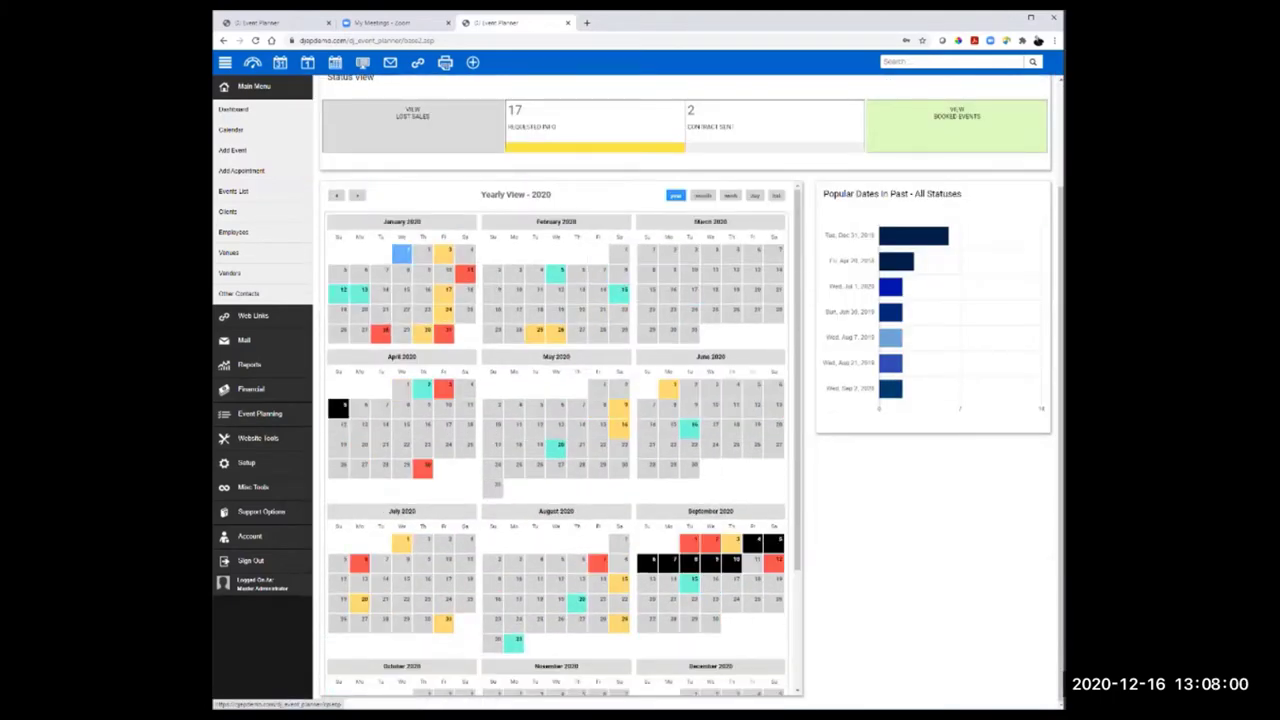
Step: Return to the administrator's own dashboard by way of the calendar page and open the Dashboard settings in the application setup
click(280, 62)
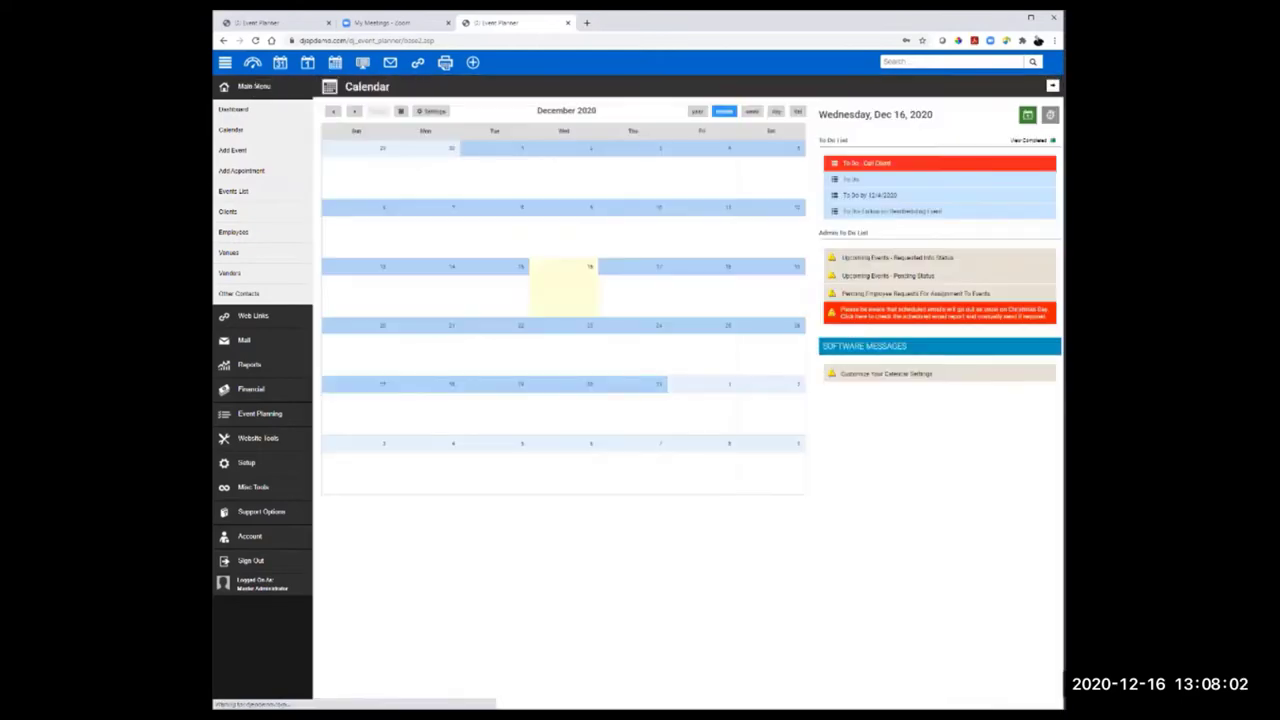
click(252, 62)
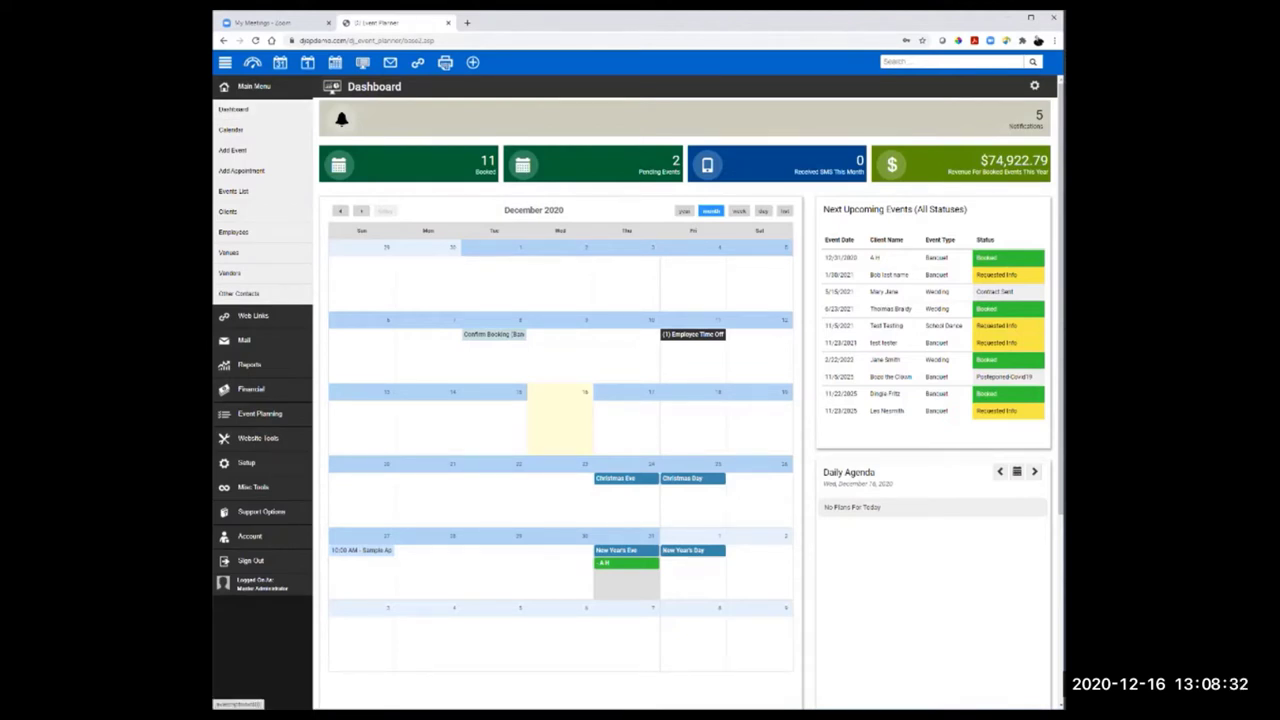
click(246, 462)
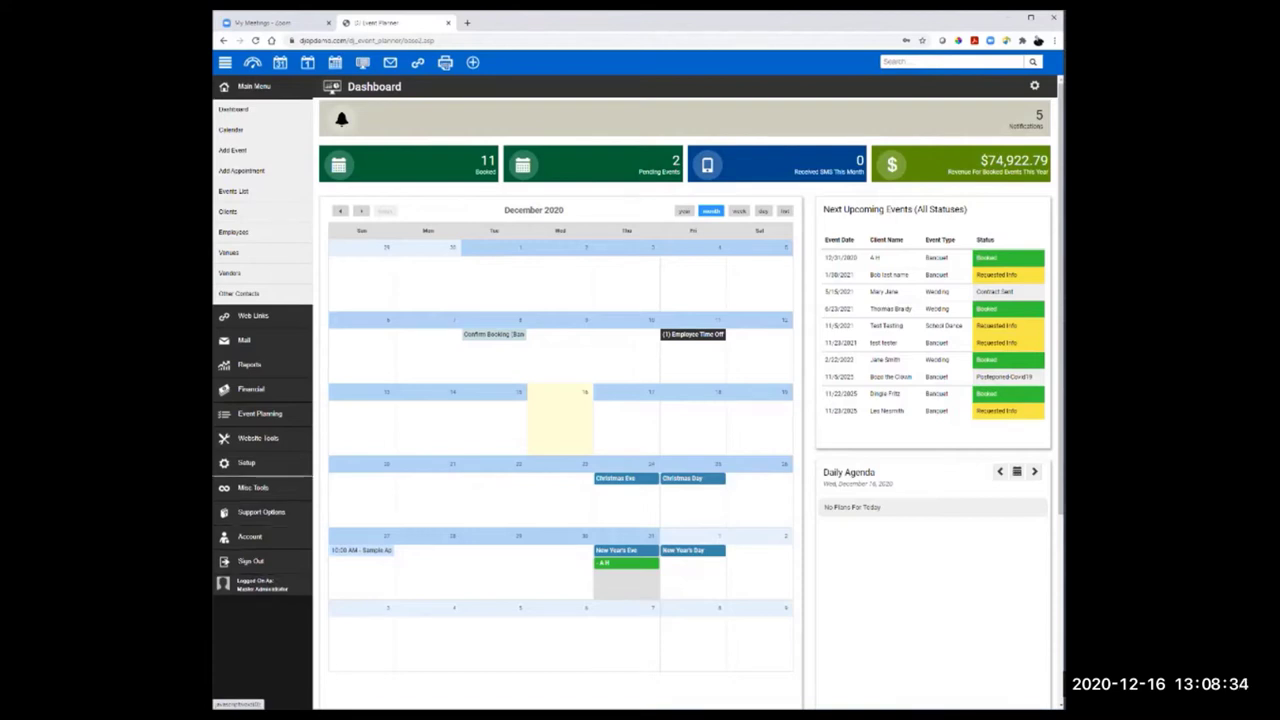
click(244, 312)
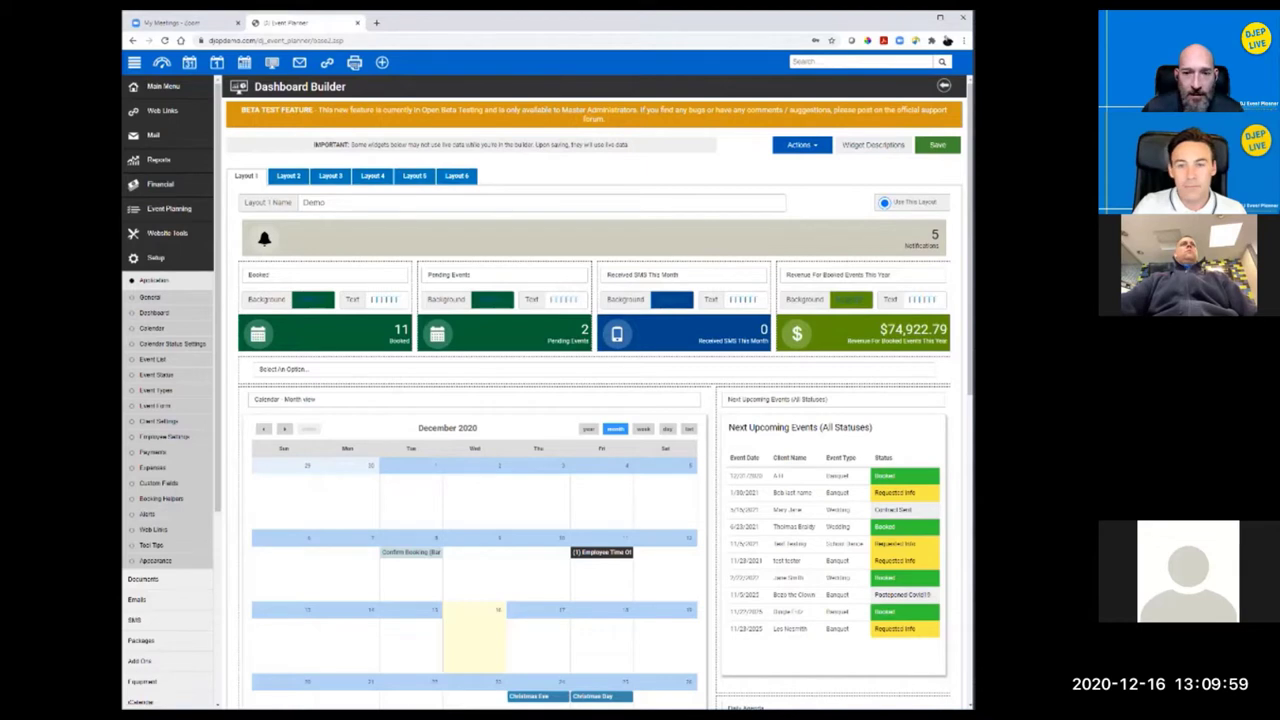
Step: Try to save the empty Layout 6 as the layout in use, and return to Layout 1
click(456, 175)
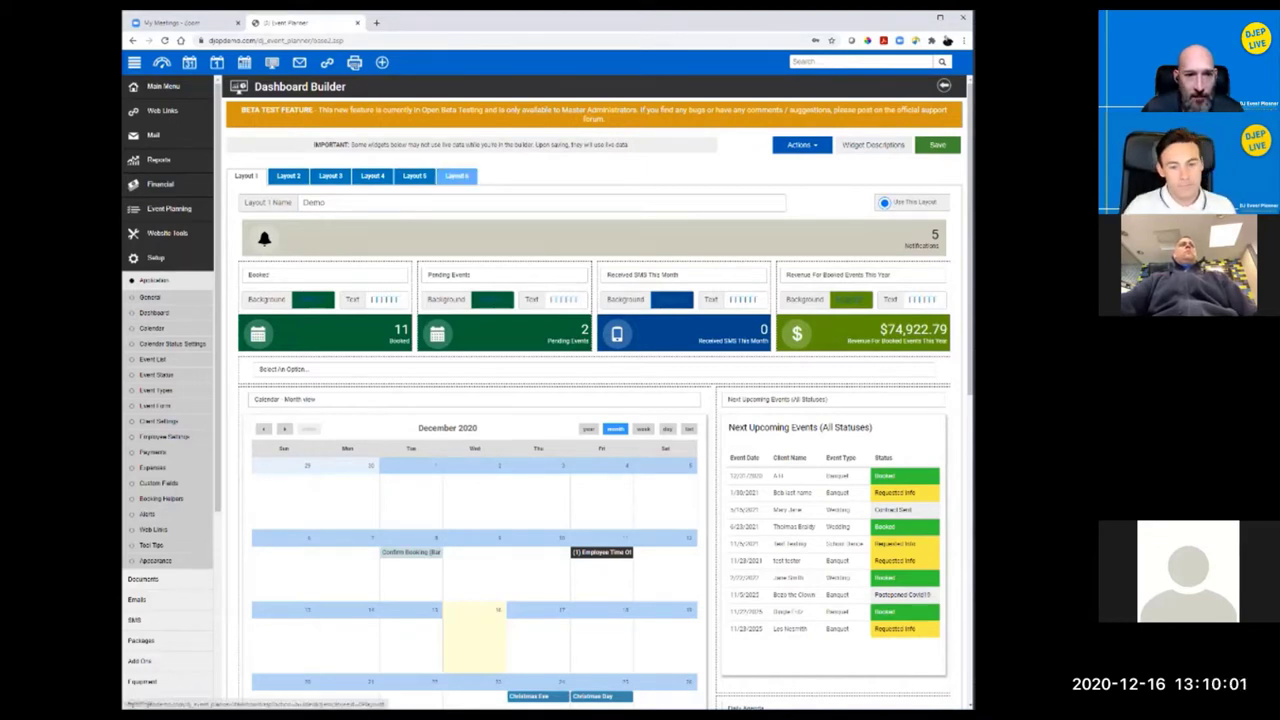
click(920, 193)
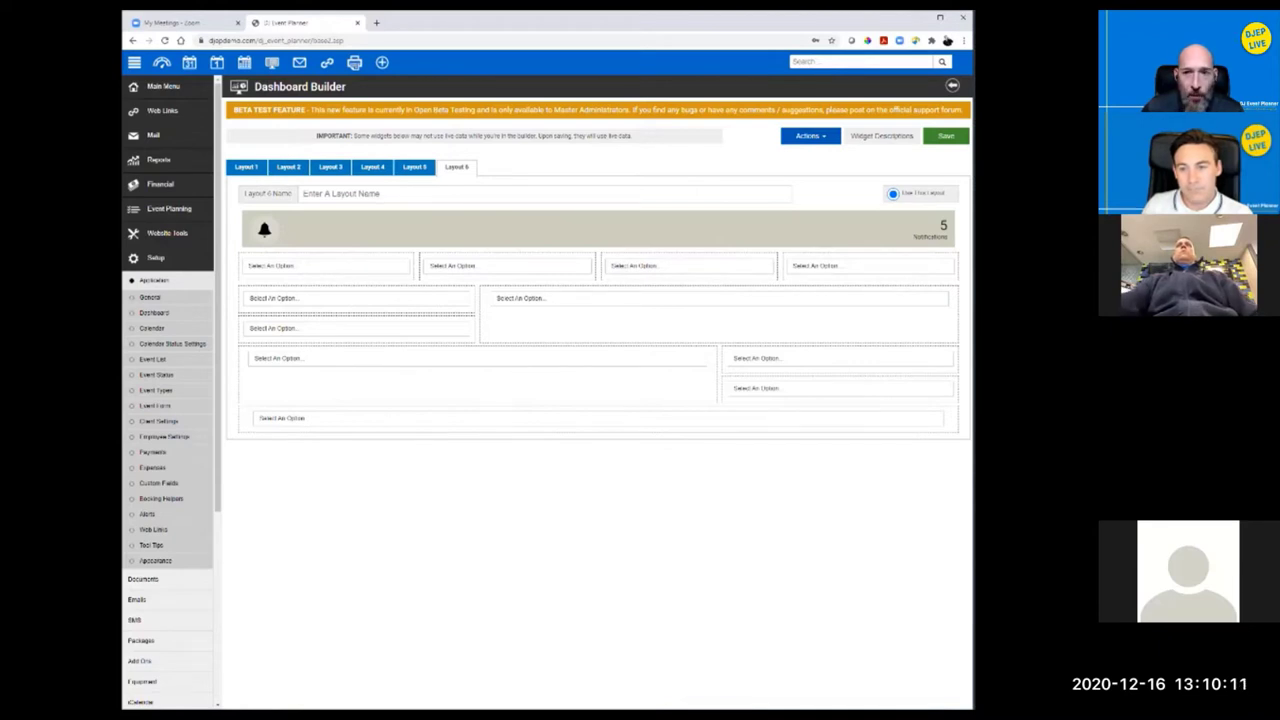
click(946, 135)
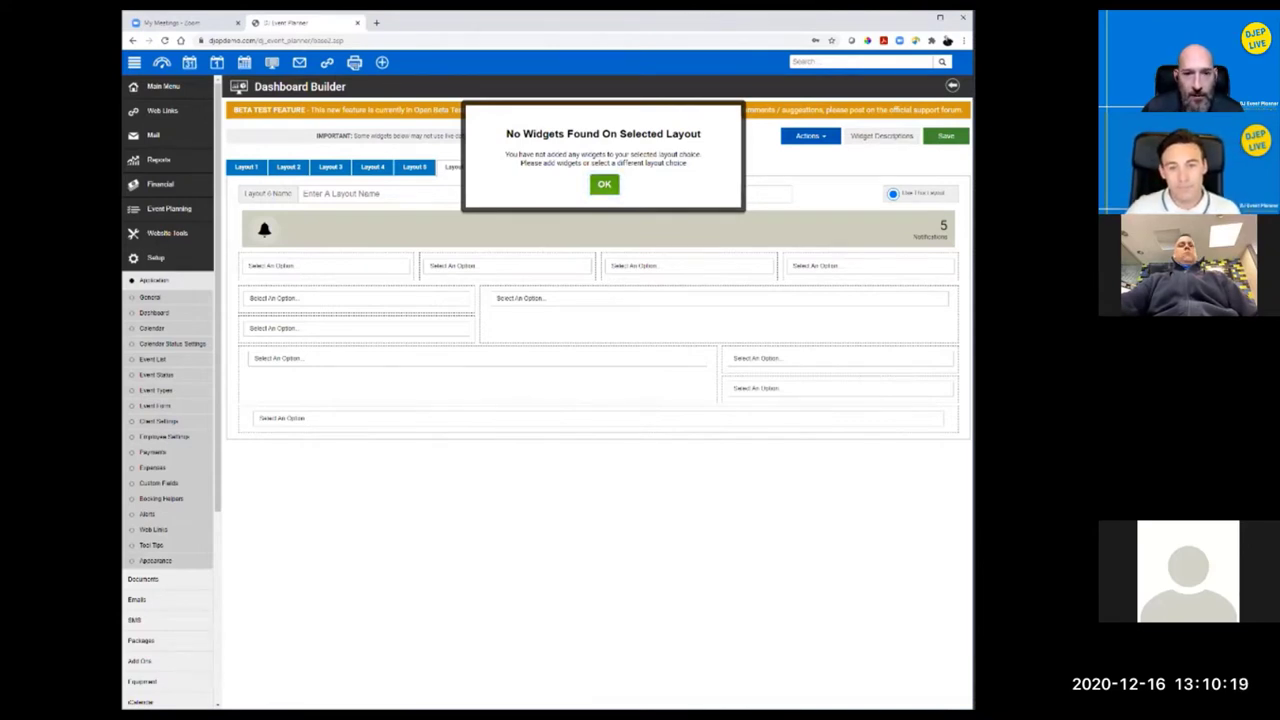
click(604, 184)
click(246, 167)
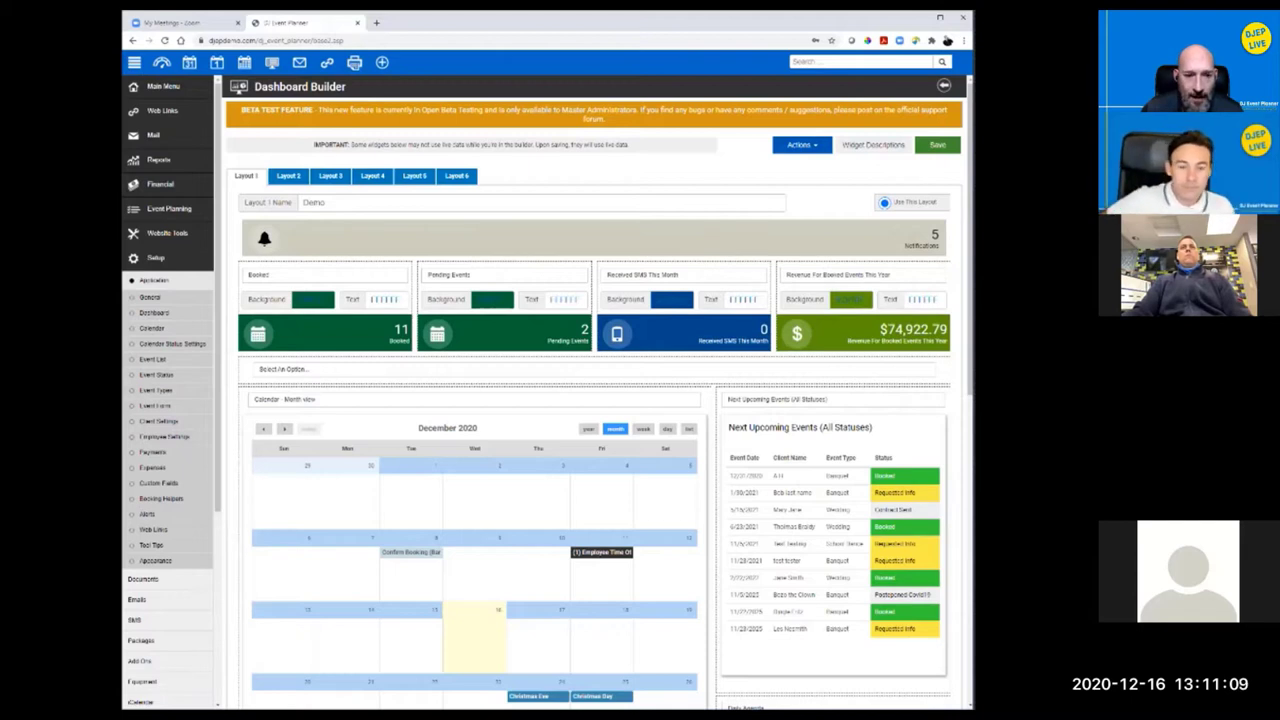
Step: Add the Status View widget to the empty full-width slot of Layout 1
scroll(593, 392, down, 1)
click(593, 319)
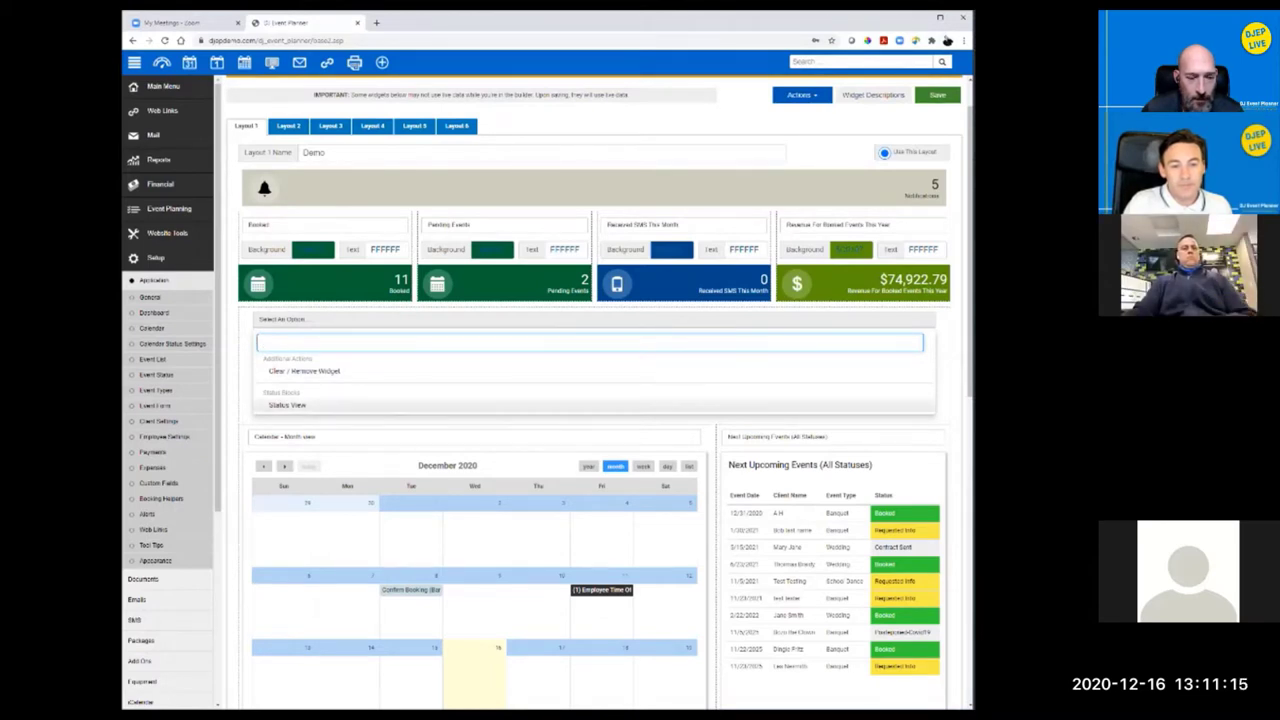
click(287, 405)
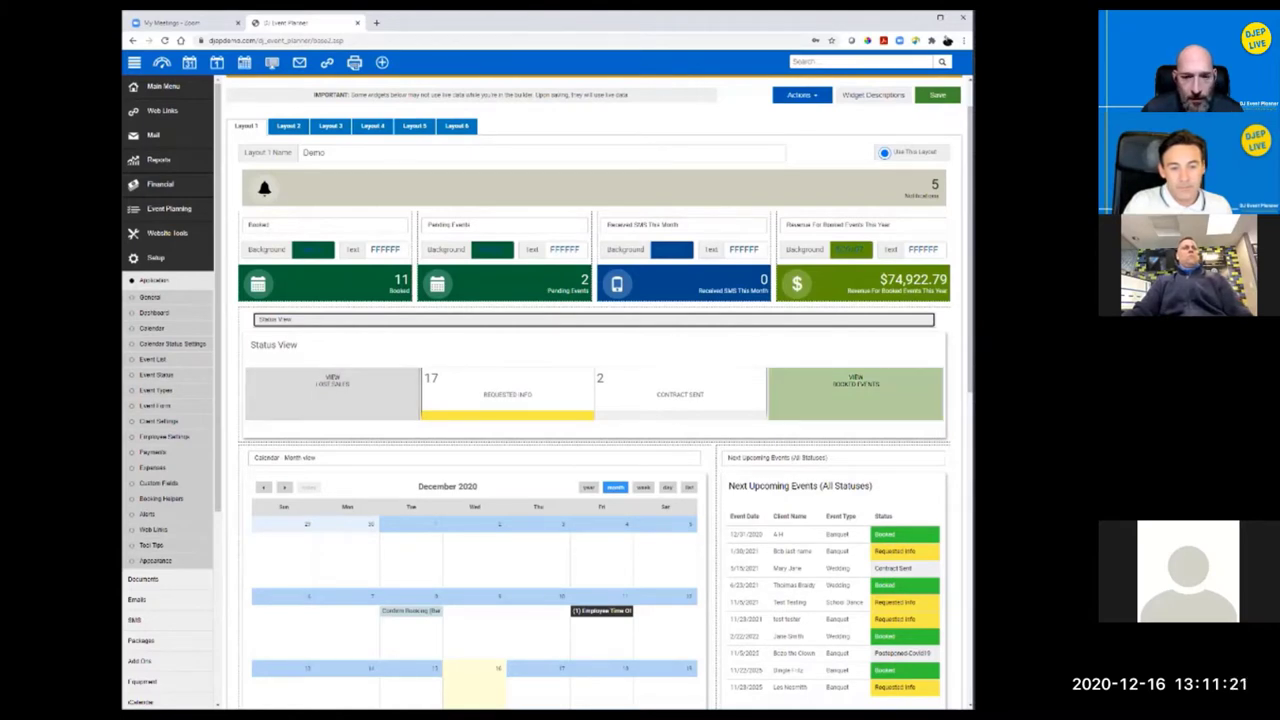
scroll(600, 392, down, 1)
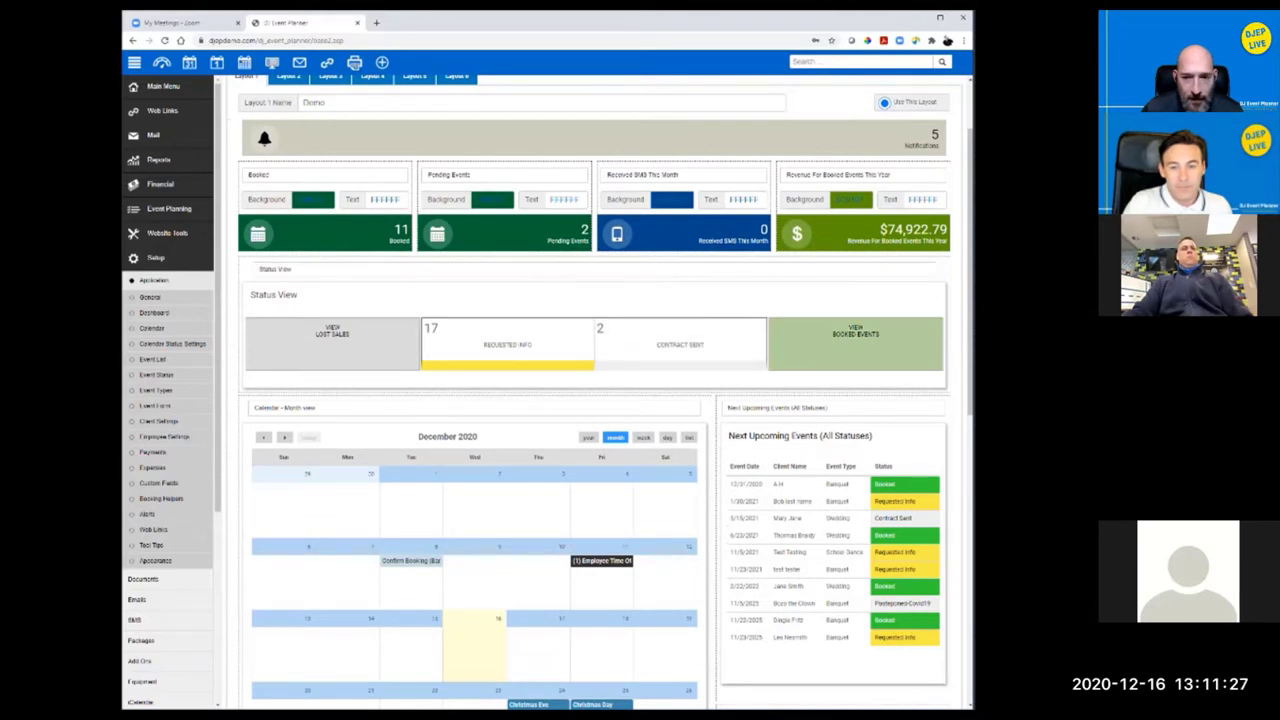
Step: Examine the widget options offered for Layout 1's large calendar slot and its Next Upcoming Events slot
scroll(600, 392, down, 4)
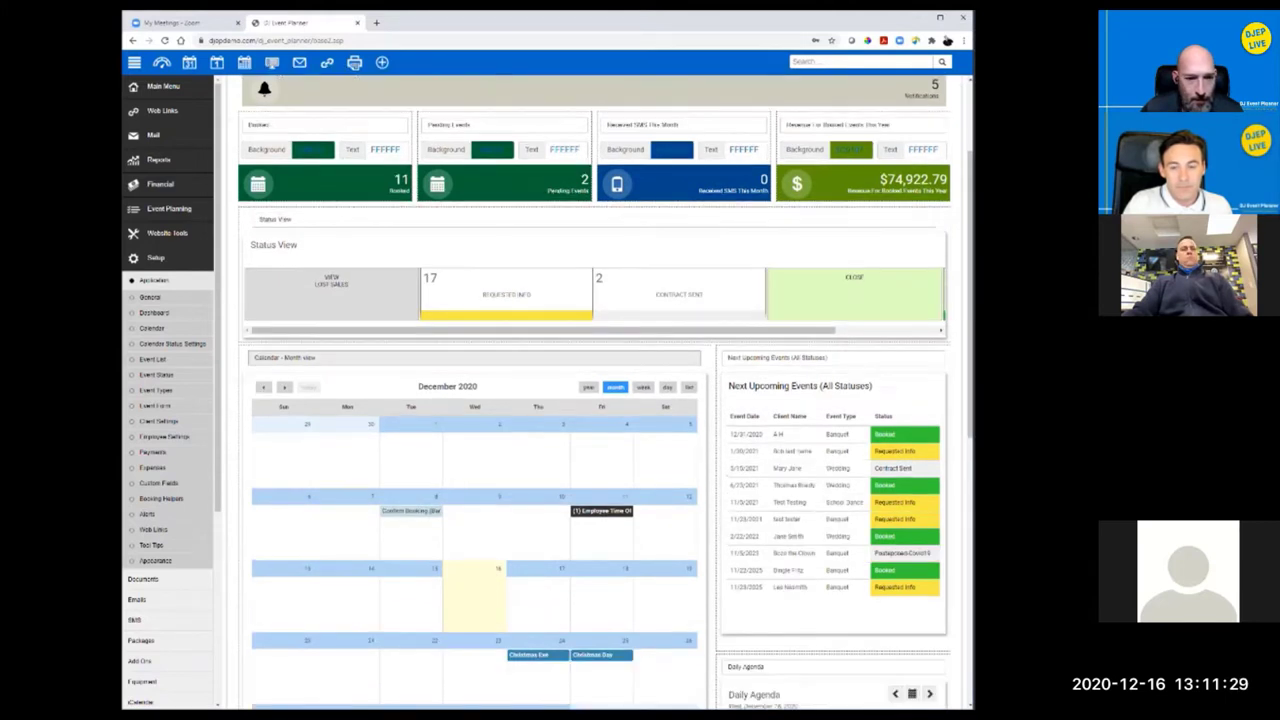
click(474, 207)
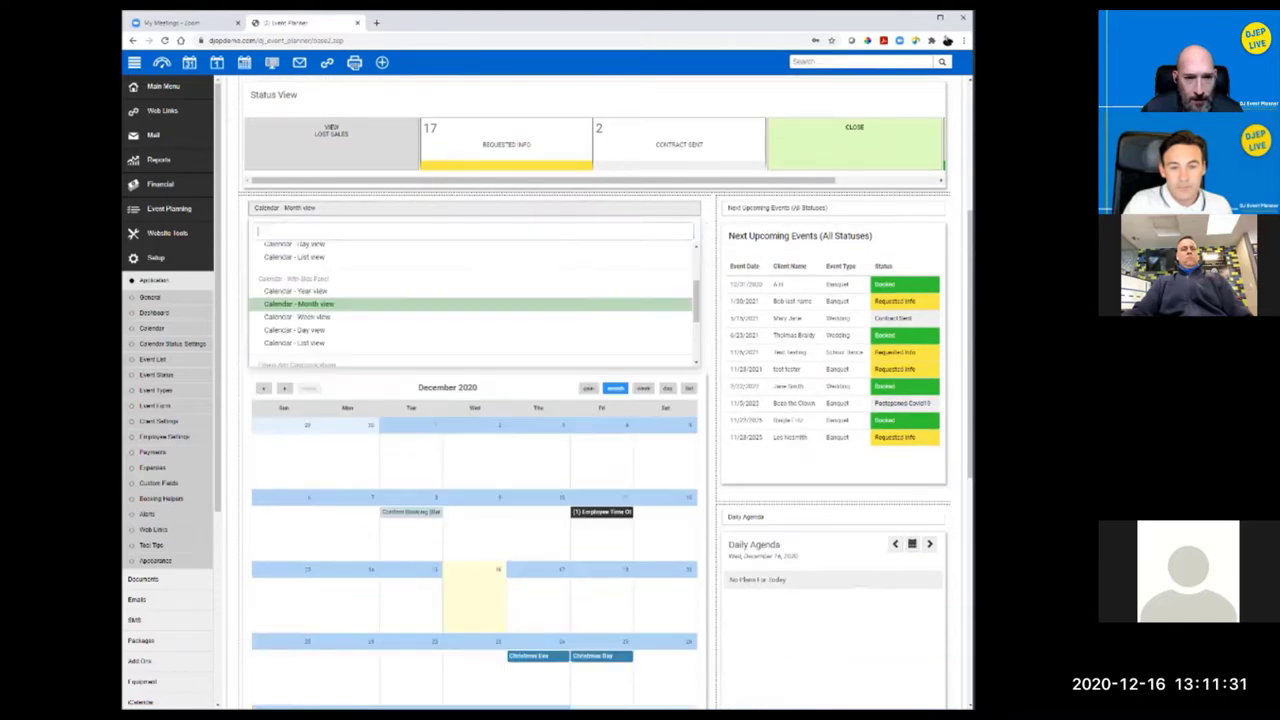
scroll(474, 295, down, 3)
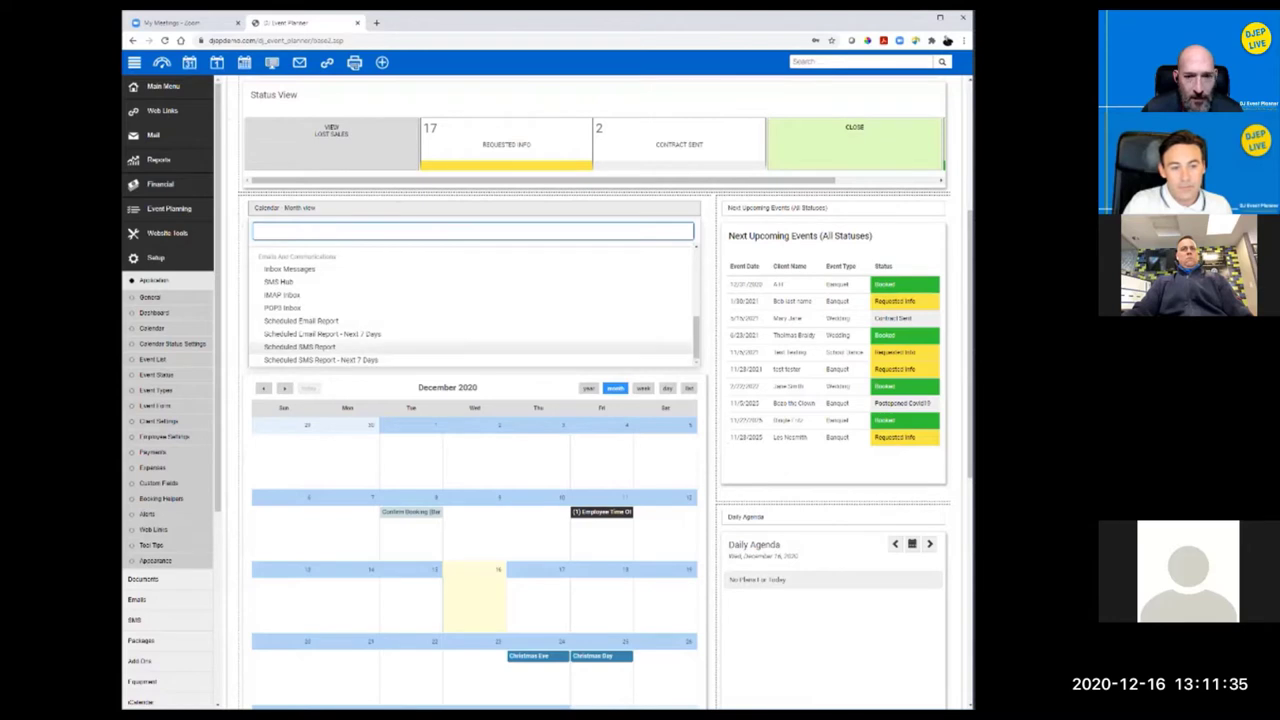
scroll(472, 300, up, 2)
scroll(472, 300, up, 3)
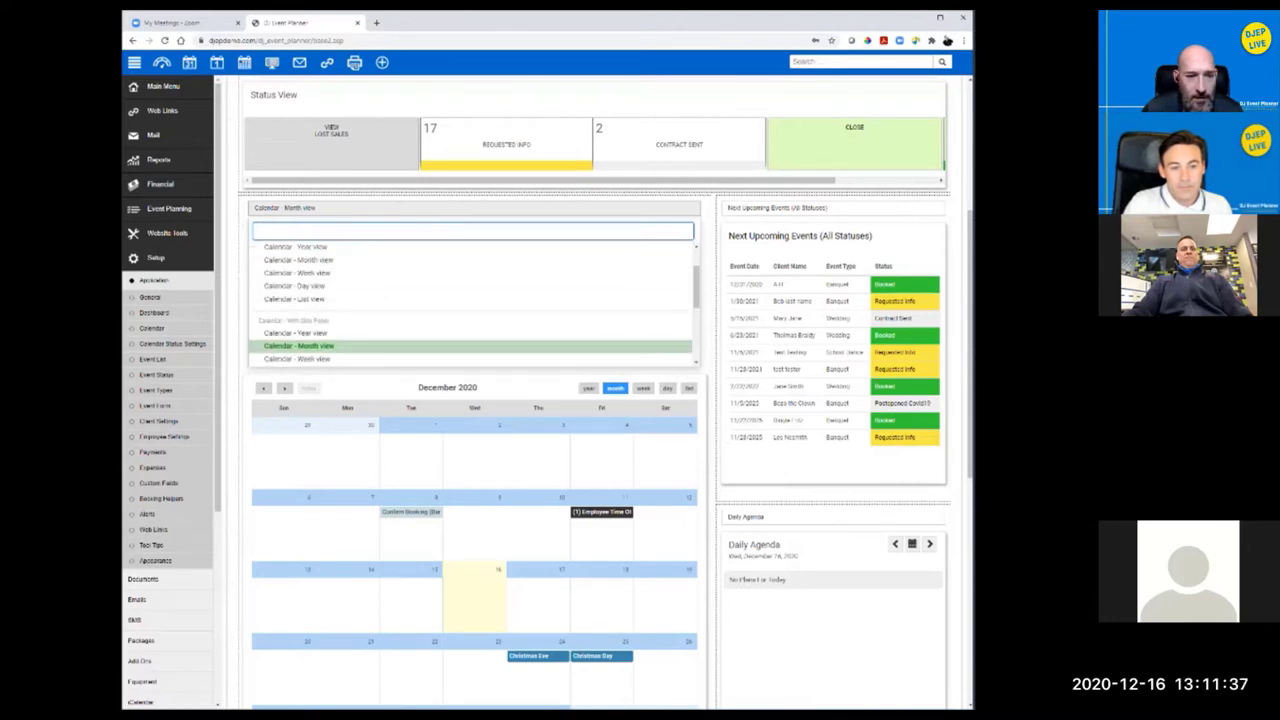
scroll(472, 400, down, 1)
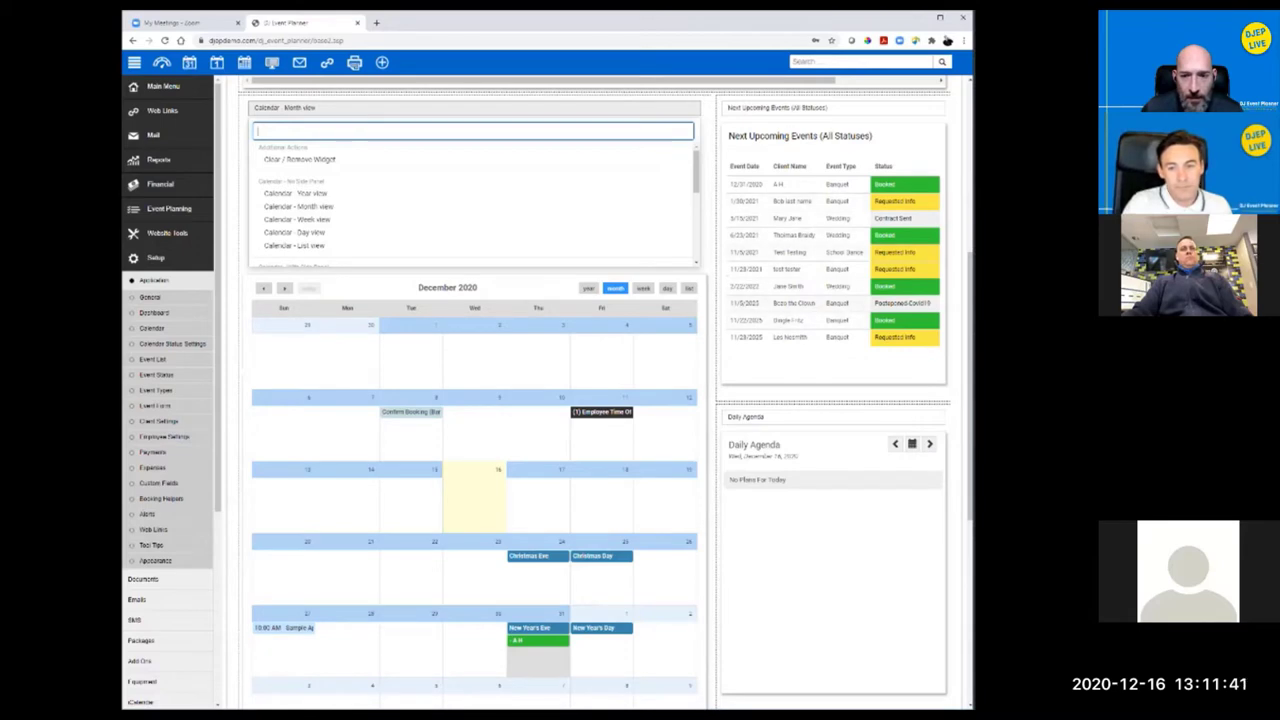
click(832, 107)
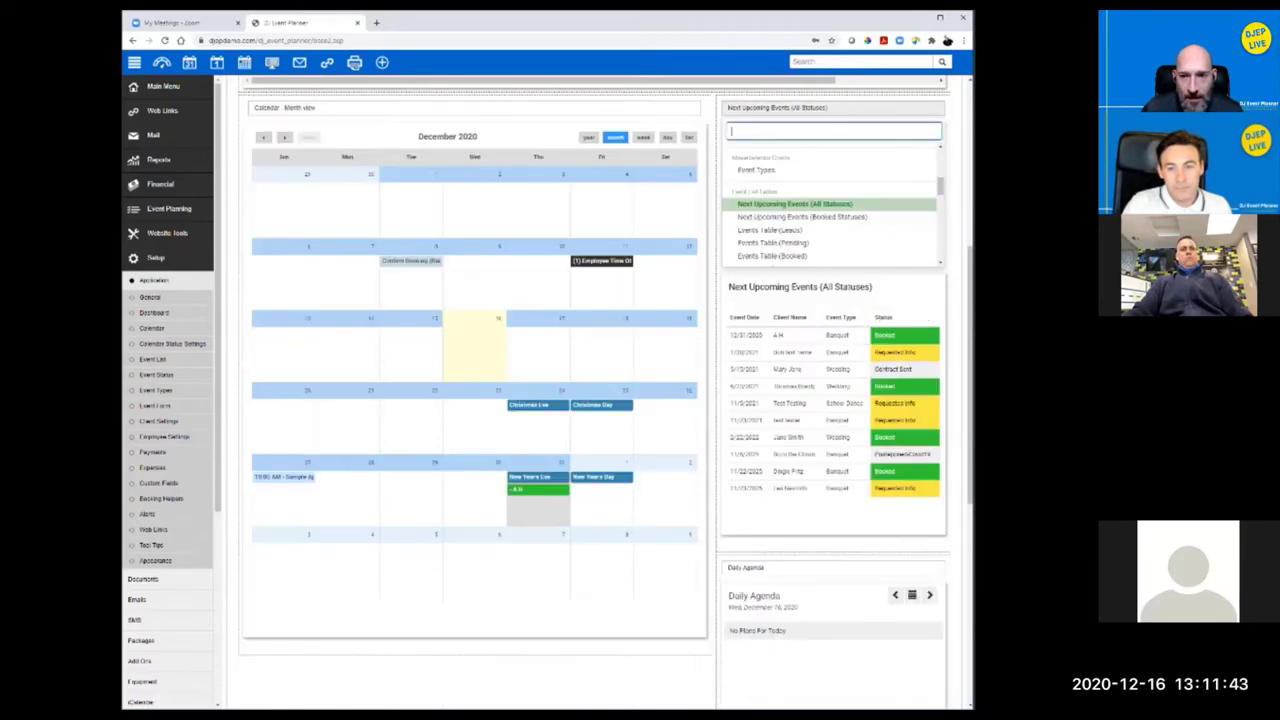
scroll(830, 240, down, 1)
scroll(472, 400, down, 3)
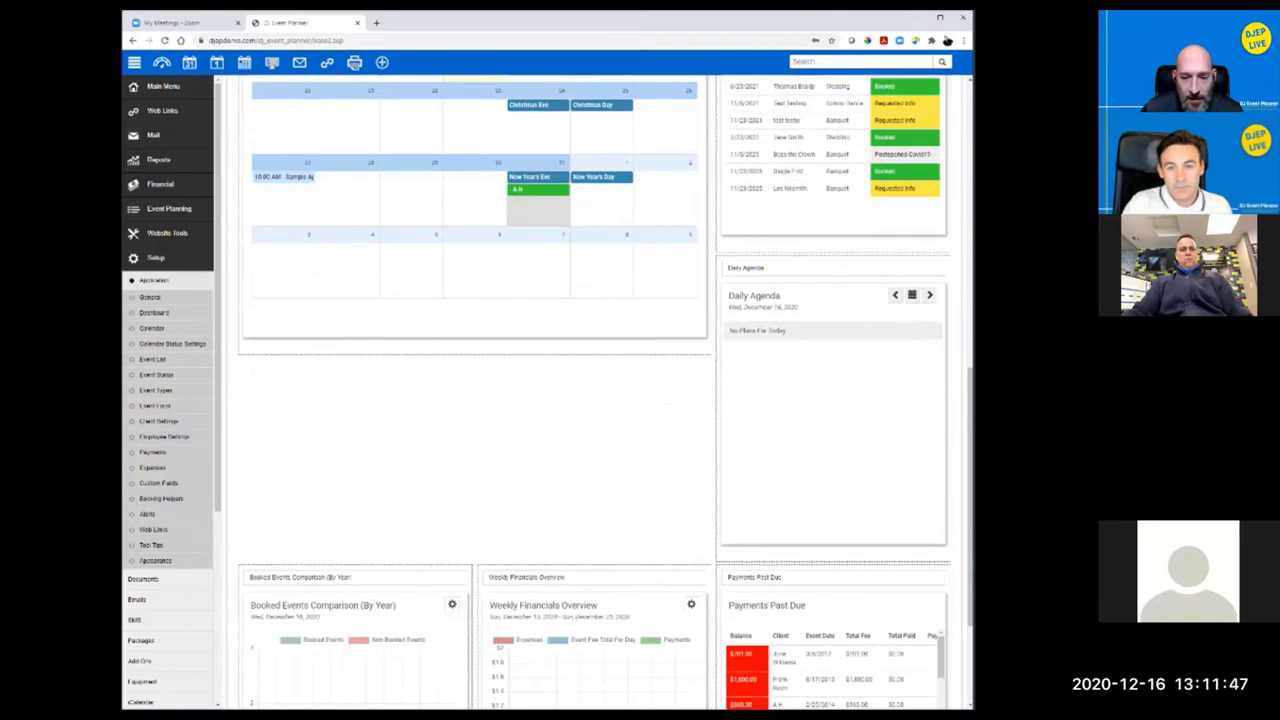
Step: Check the remaining Layout 1 widgets down to the charts and the Payments Past Due table, and save the layout
scroll(595, 390, down, 1)
scroll(595, 390, down, 1)
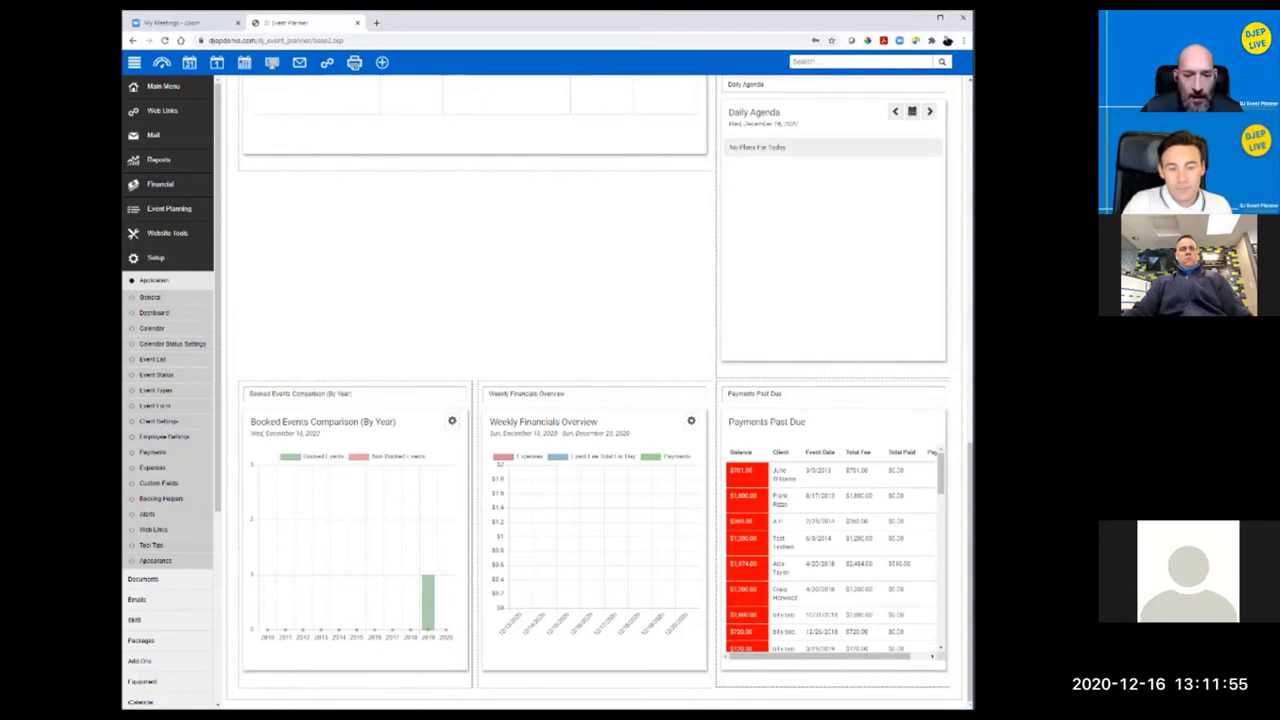
scroll(595, 390, up, 2)
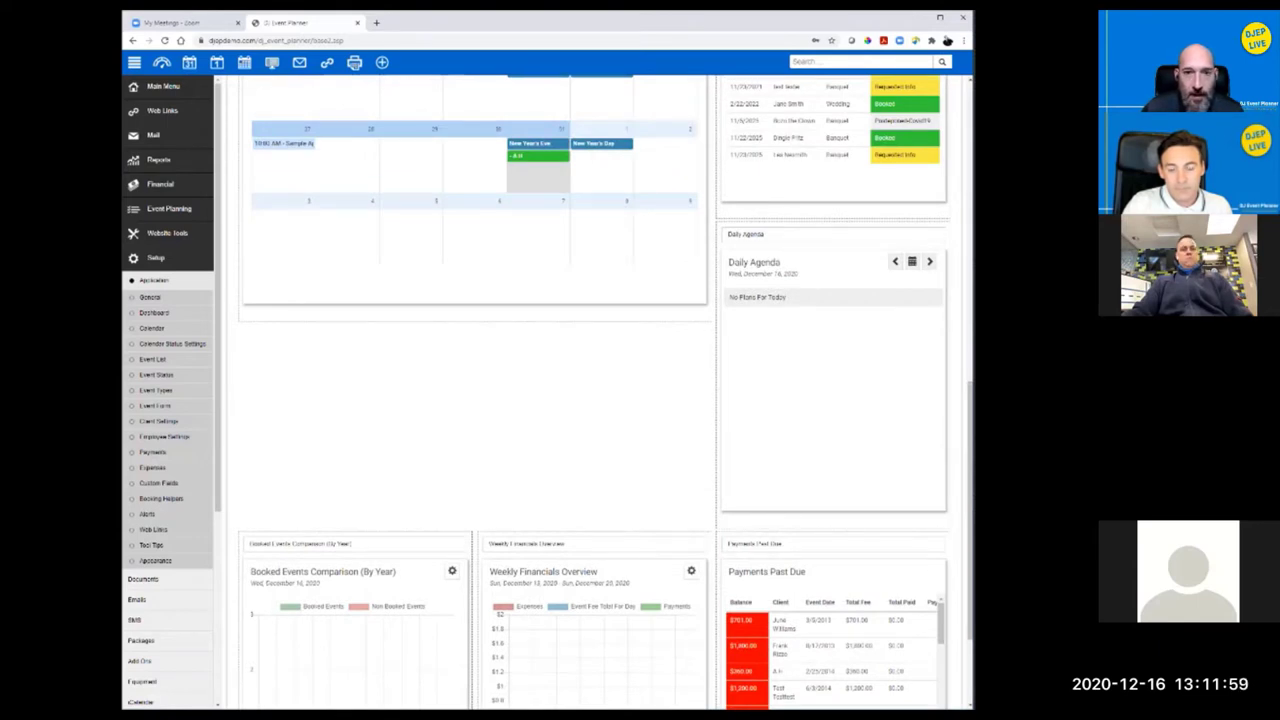
scroll(595, 390, down, 1)
scroll(595, 390, down, 2)
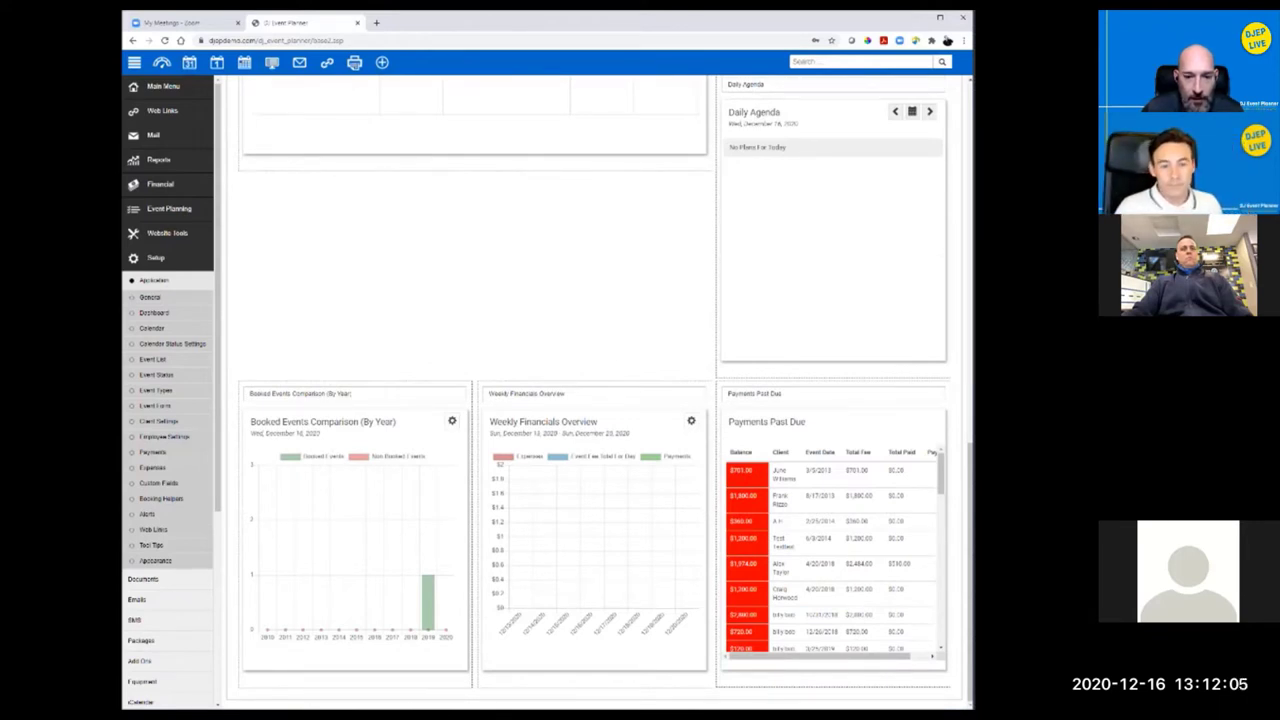
scroll(595, 390, up, 10)
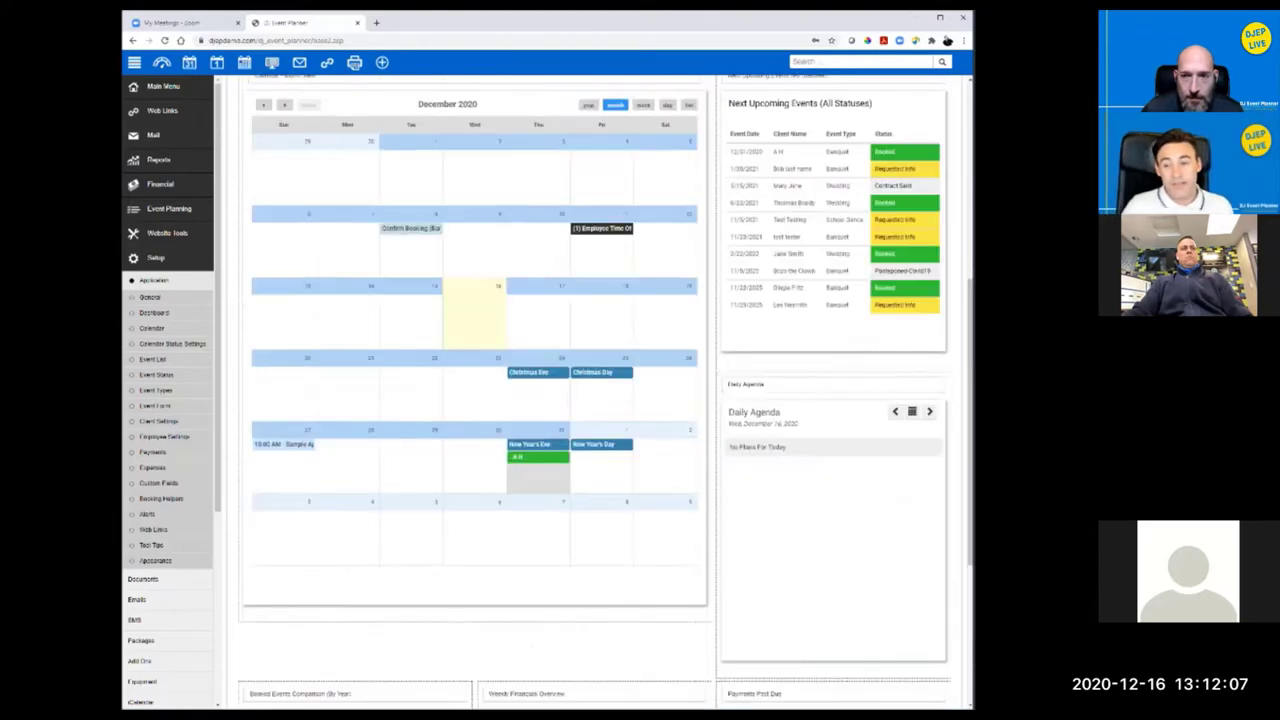
scroll(595, 390, up, 2)
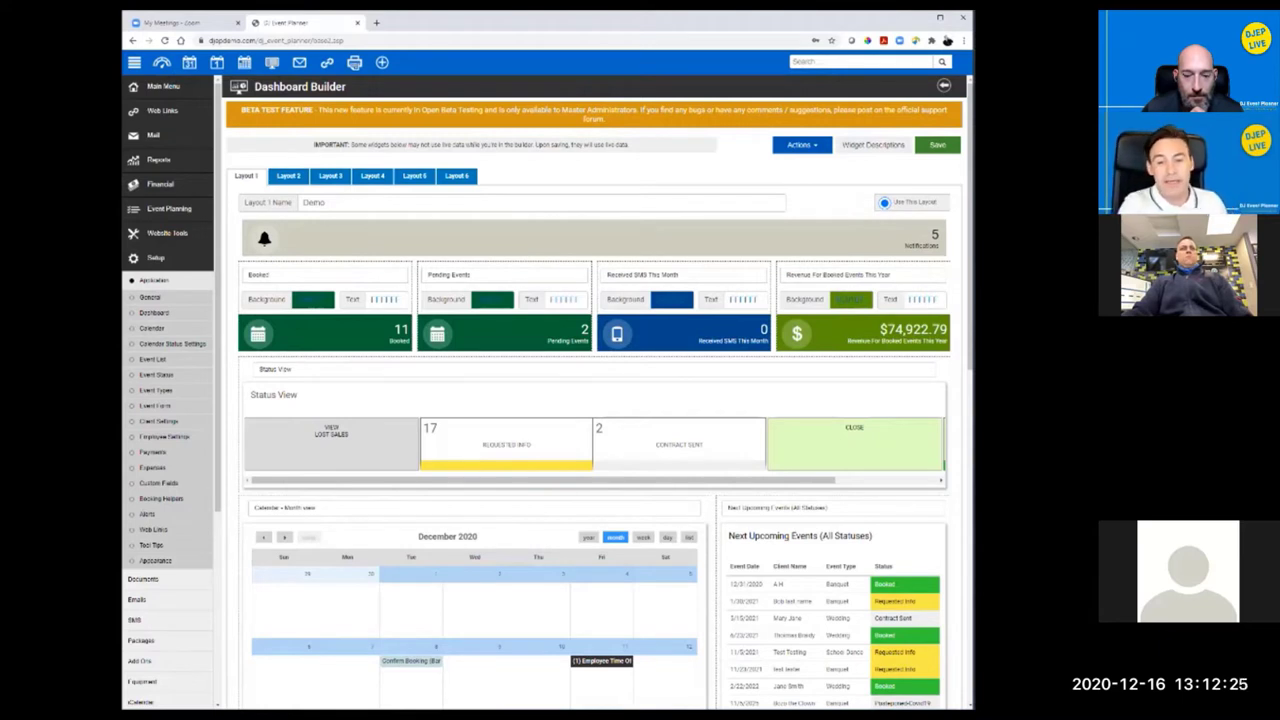
scroll(597, 392, down, 1)
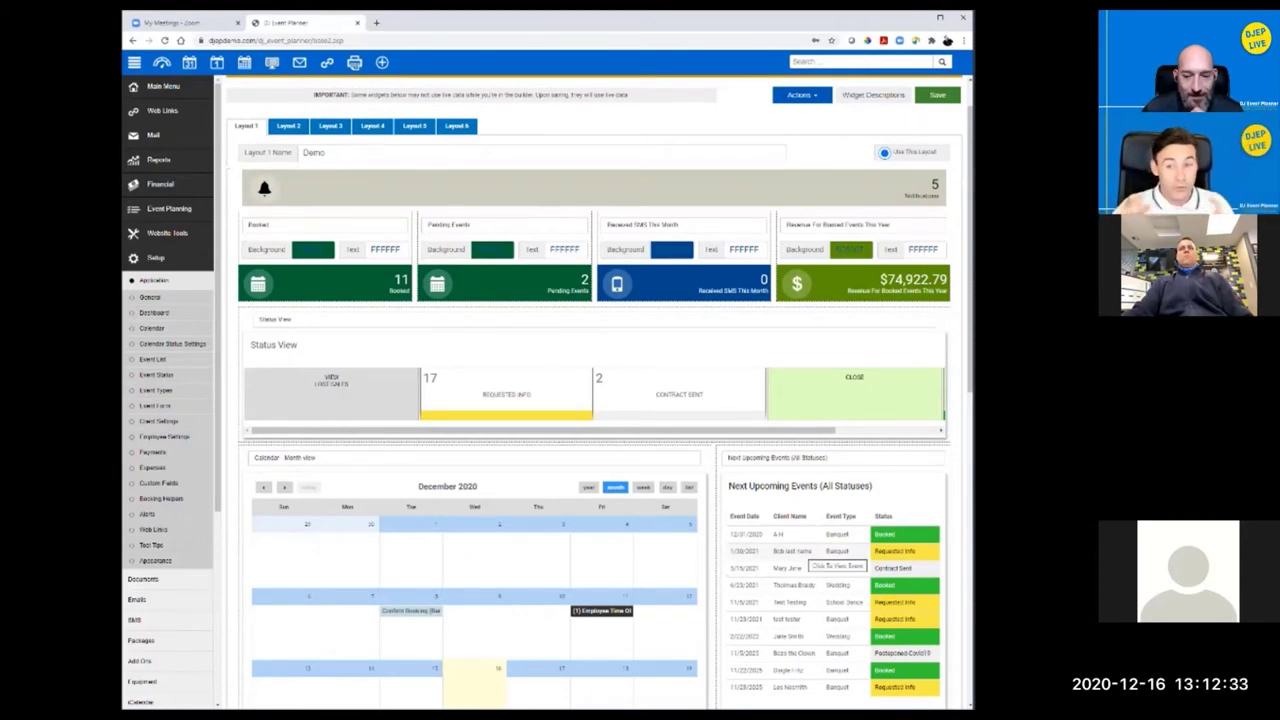
scroll(597, 392, up, 1)
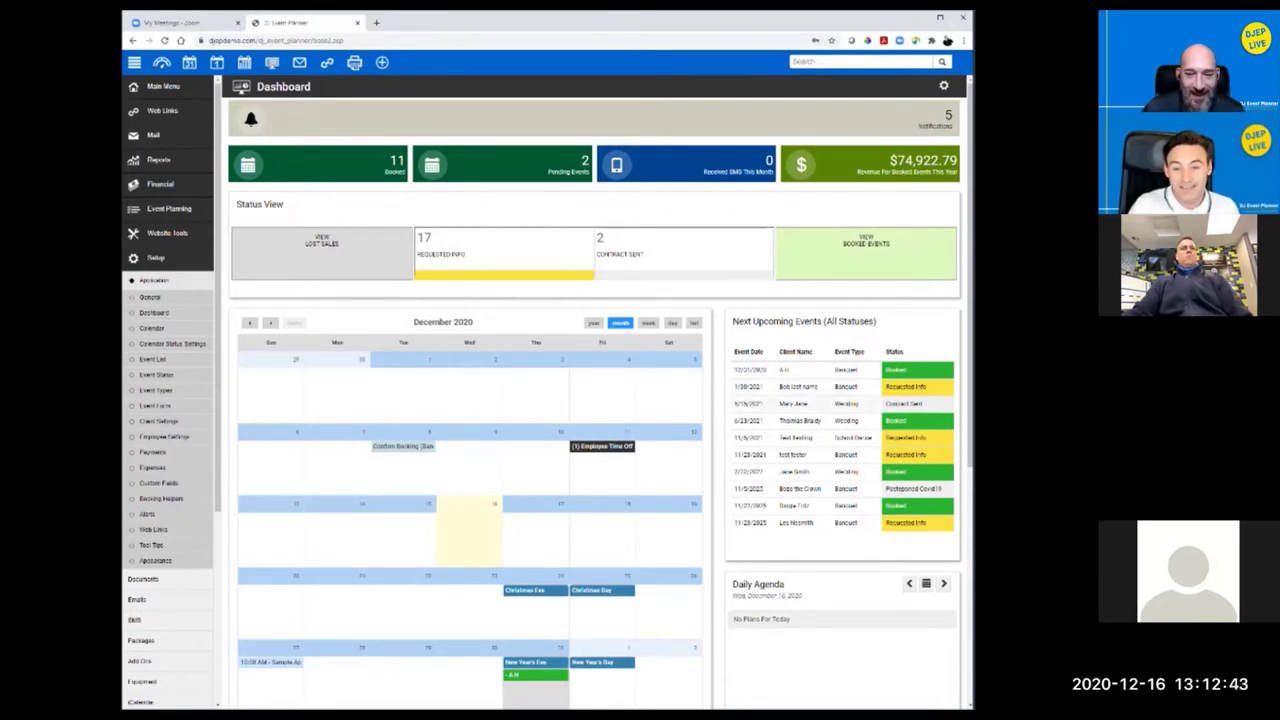
Step: Review the saved dashboard from its counters to its lower charts and view the booked events in the Status View widget
scroll(595, 390, down, 1)
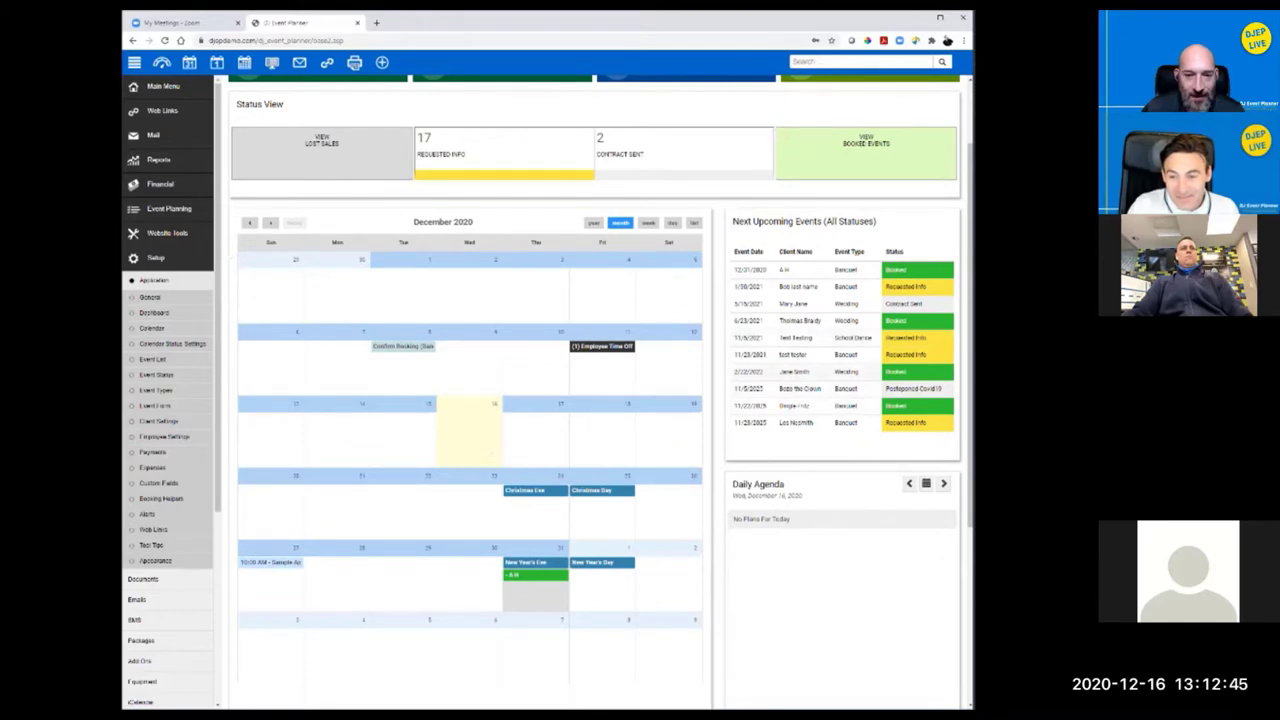
scroll(595, 390, down, 3)
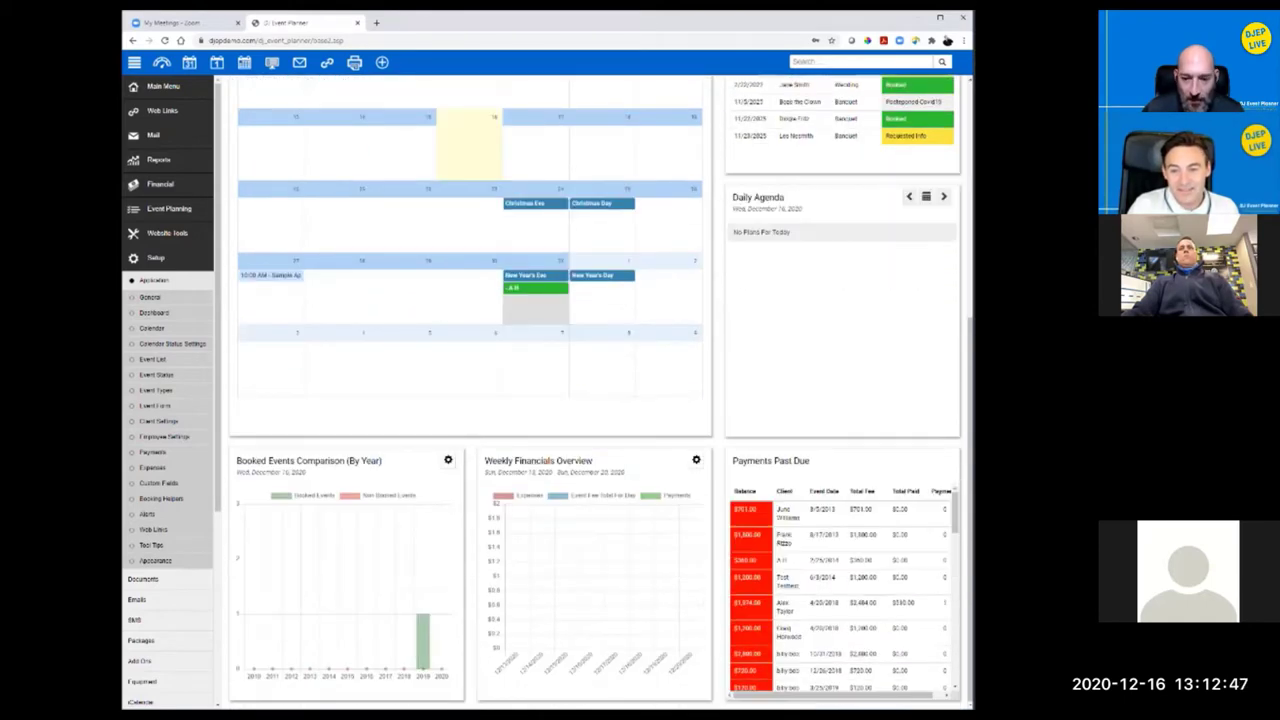
scroll(595, 390, up, 4)
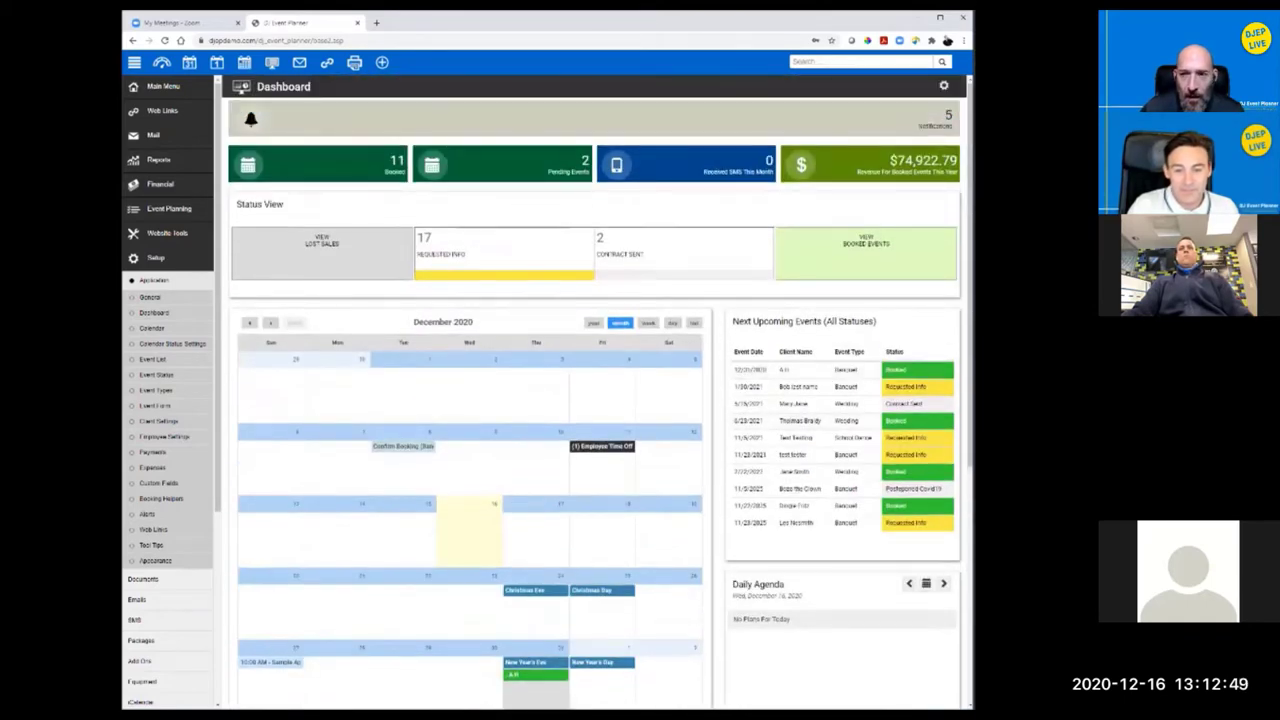
click(866, 253)
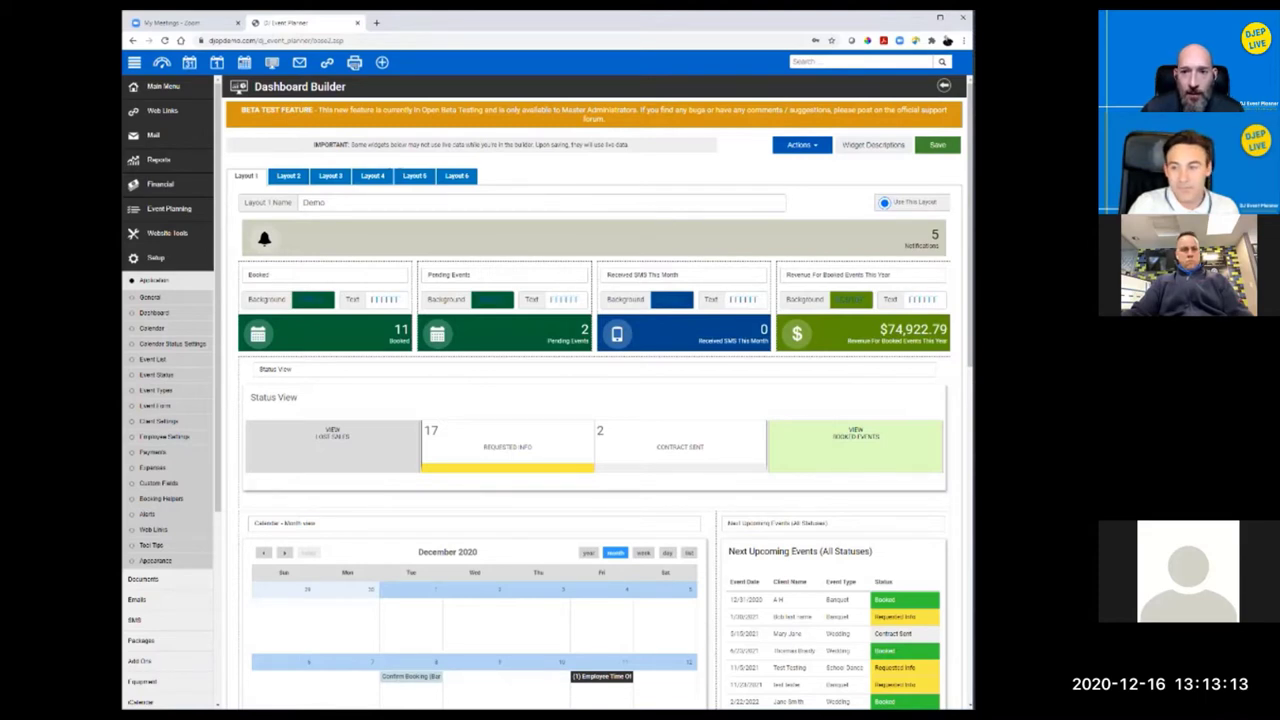
Step: Export the saved dashboard settings and copy their XML code to the clipboard
click(801, 144)
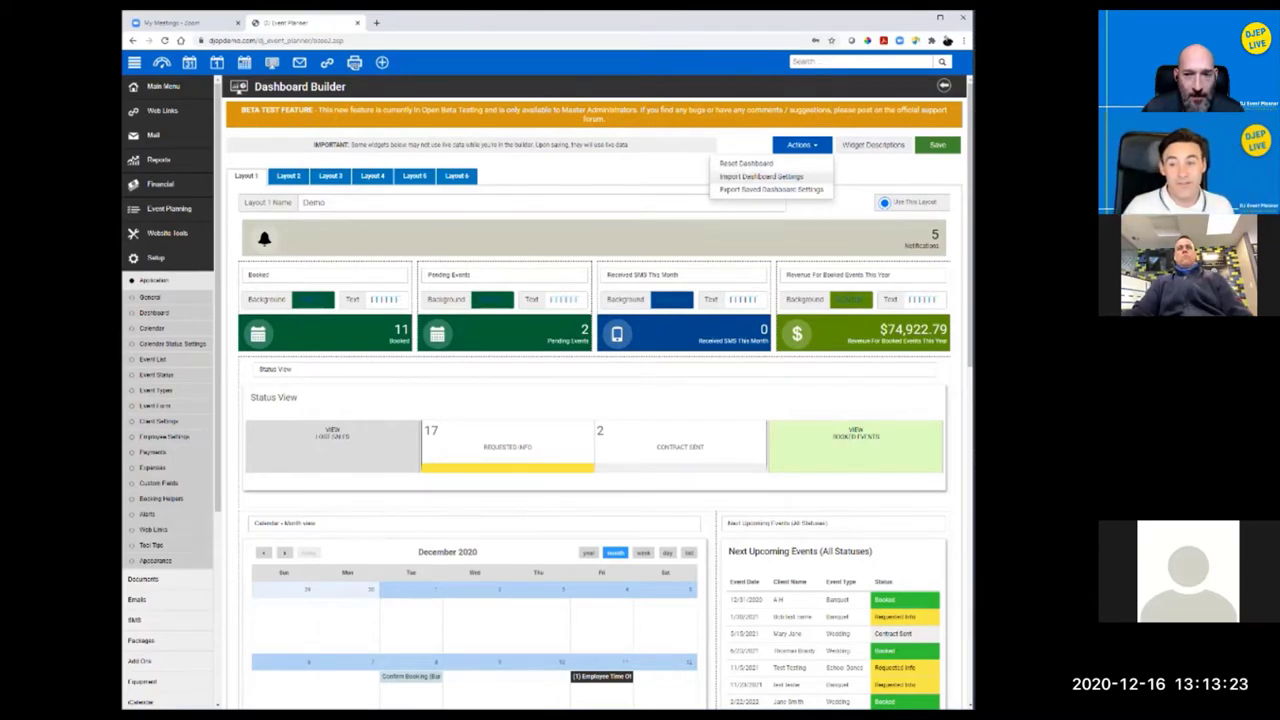
click(771, 189)
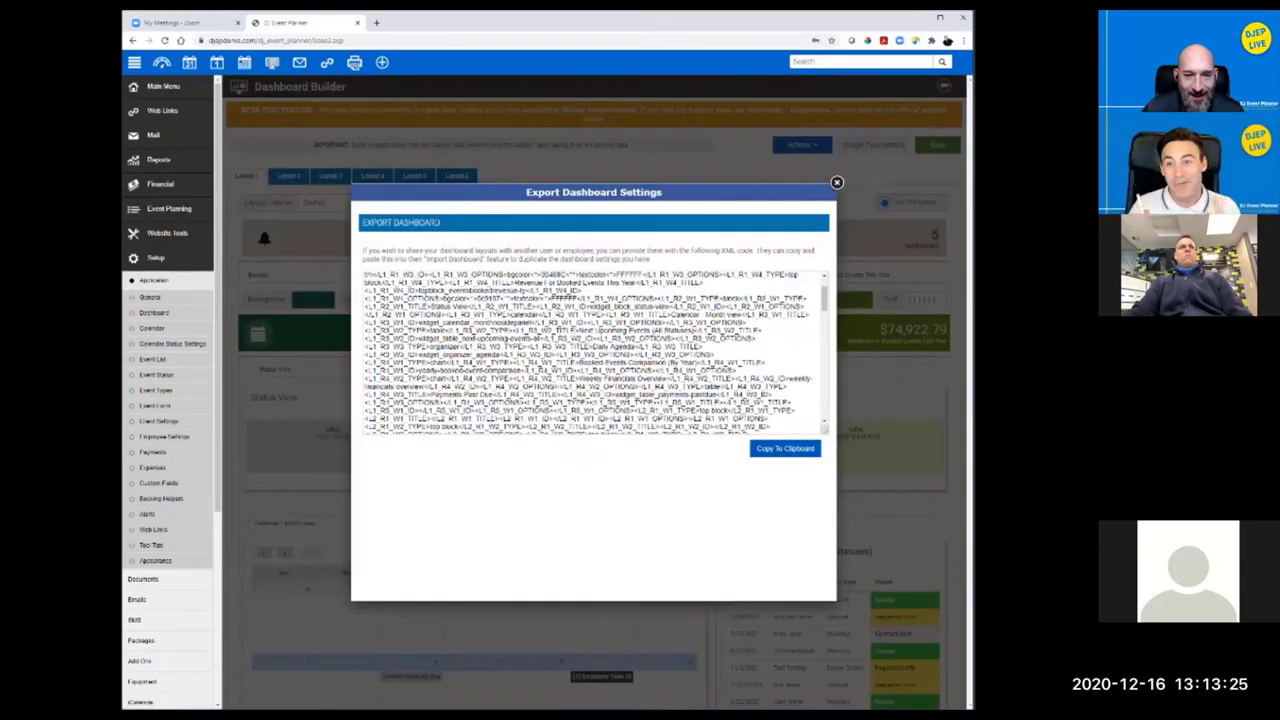
scroll(594, 352, down, 2)
click(785, 448)
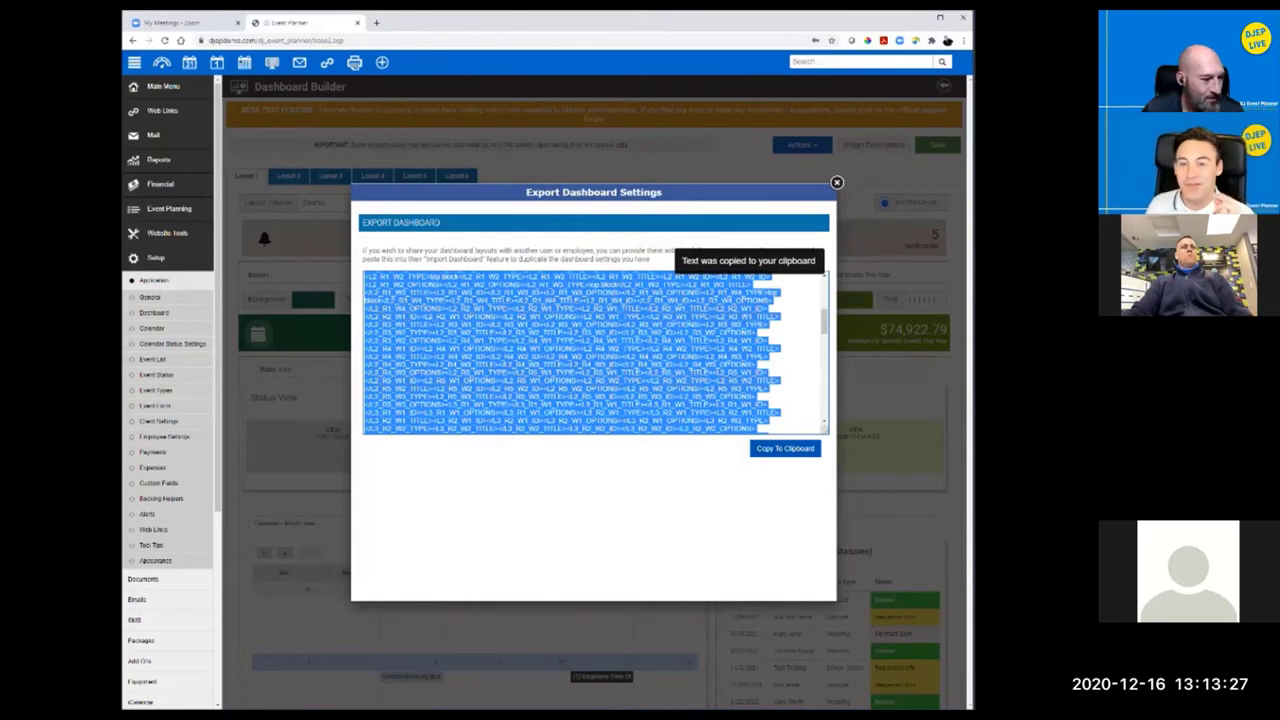
key(alt+Tab)
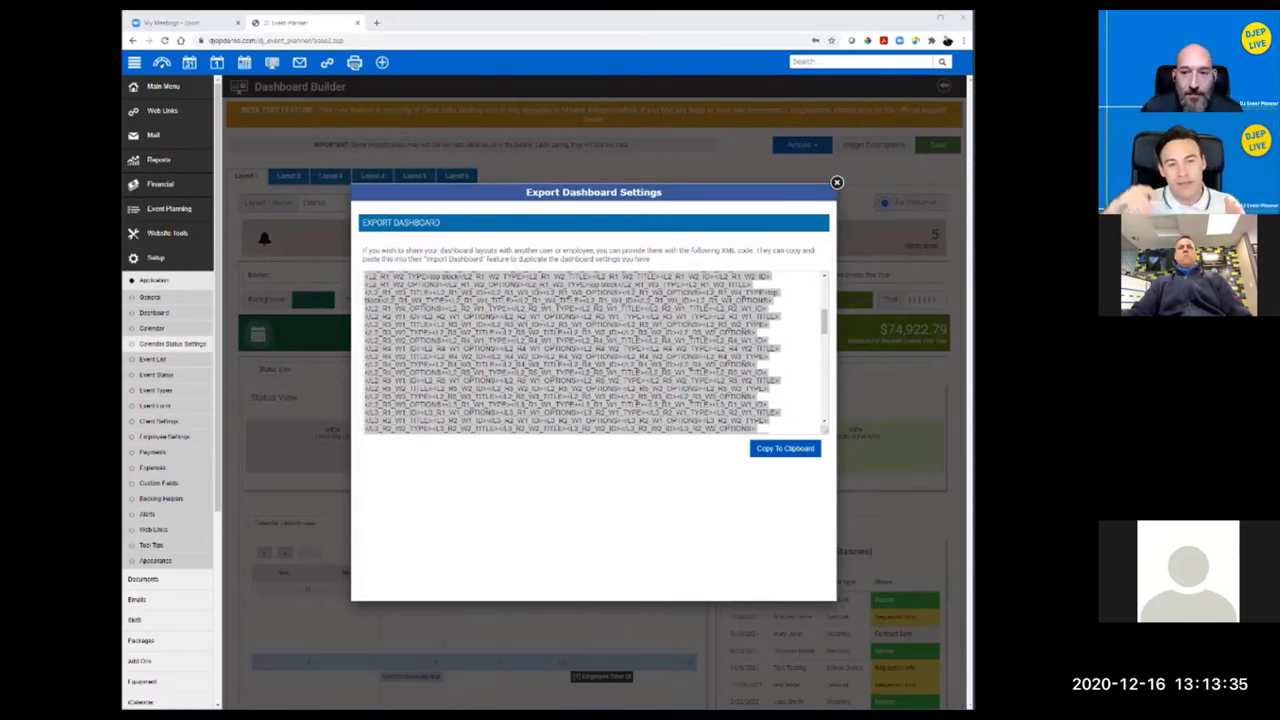
click(836, 182)
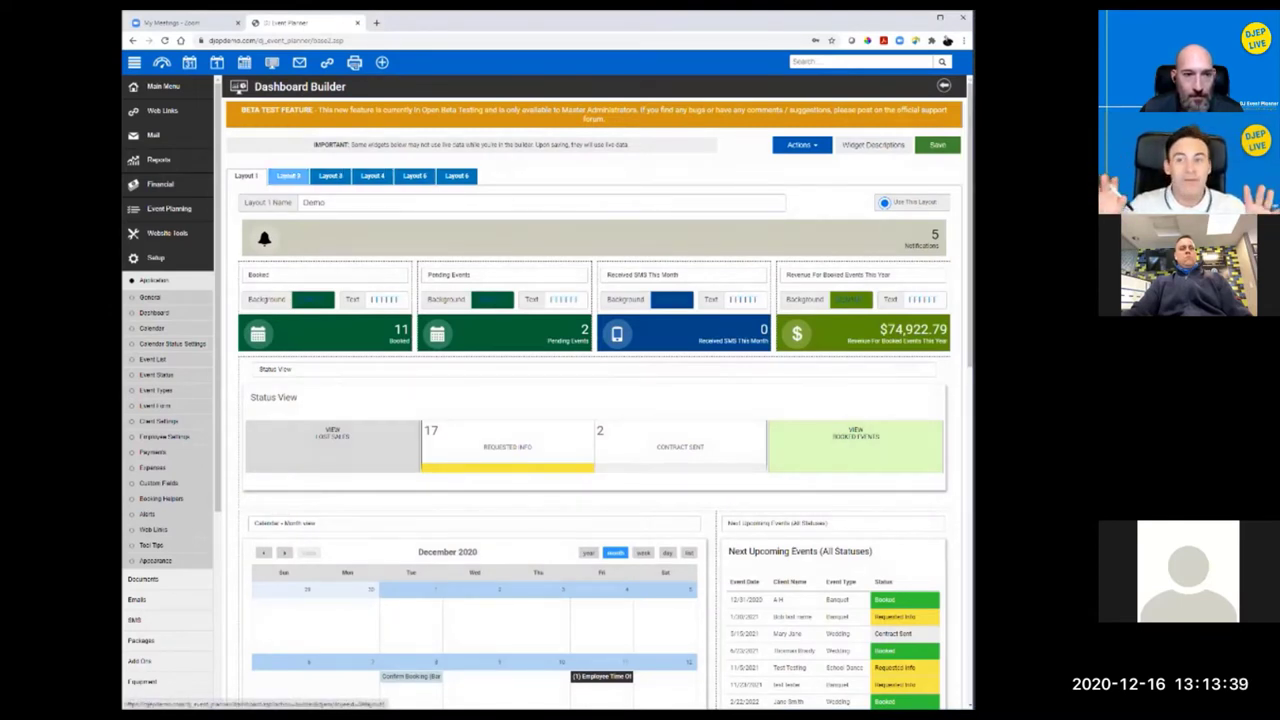
Step: Name Layout 4 "Test", add the Status View widget to its full-width slot, and save the layout
click(288, 175)
click(330, 167)
click(414, 167)
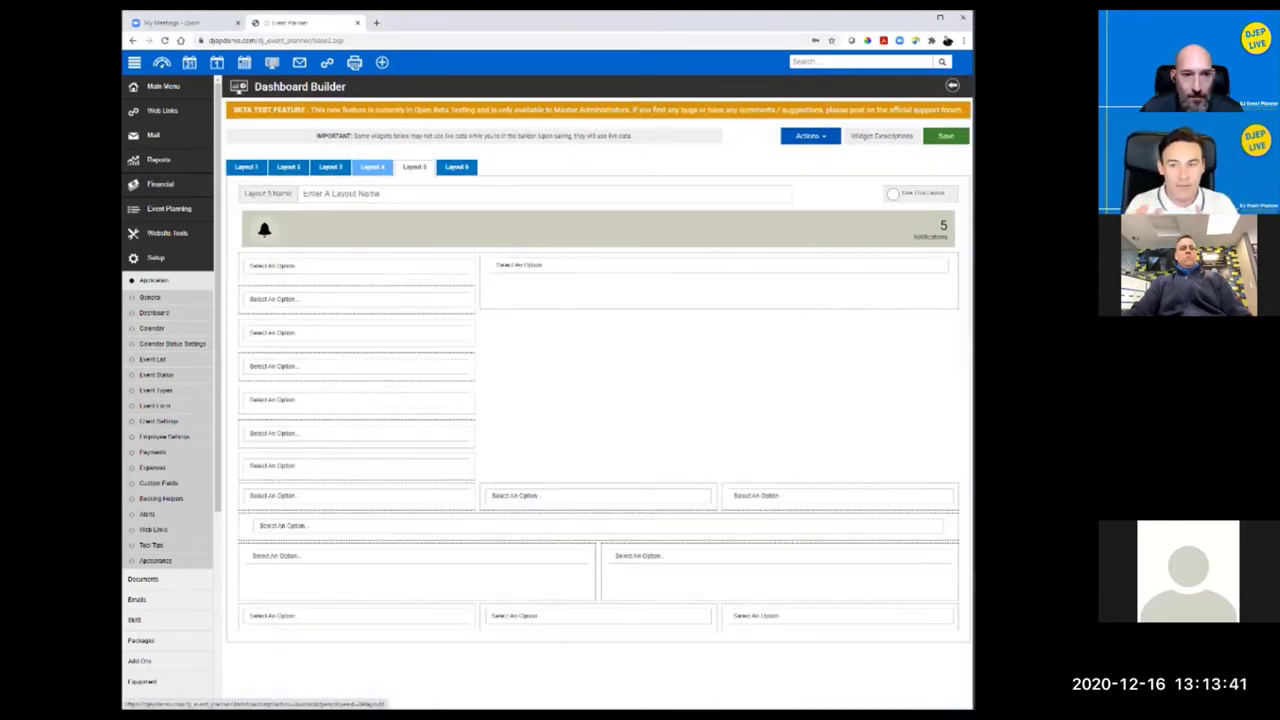
click(372, 167)
click(309, 193)
text(Te)
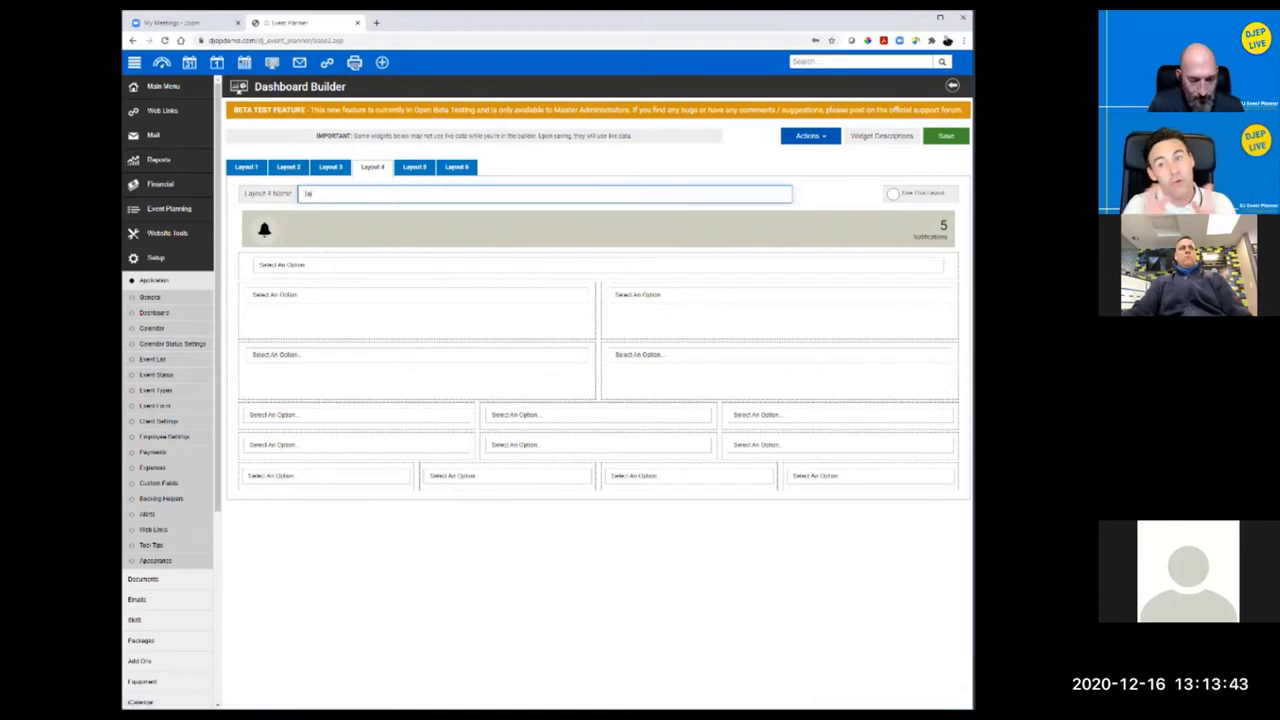
text(st)
click(598, 264)
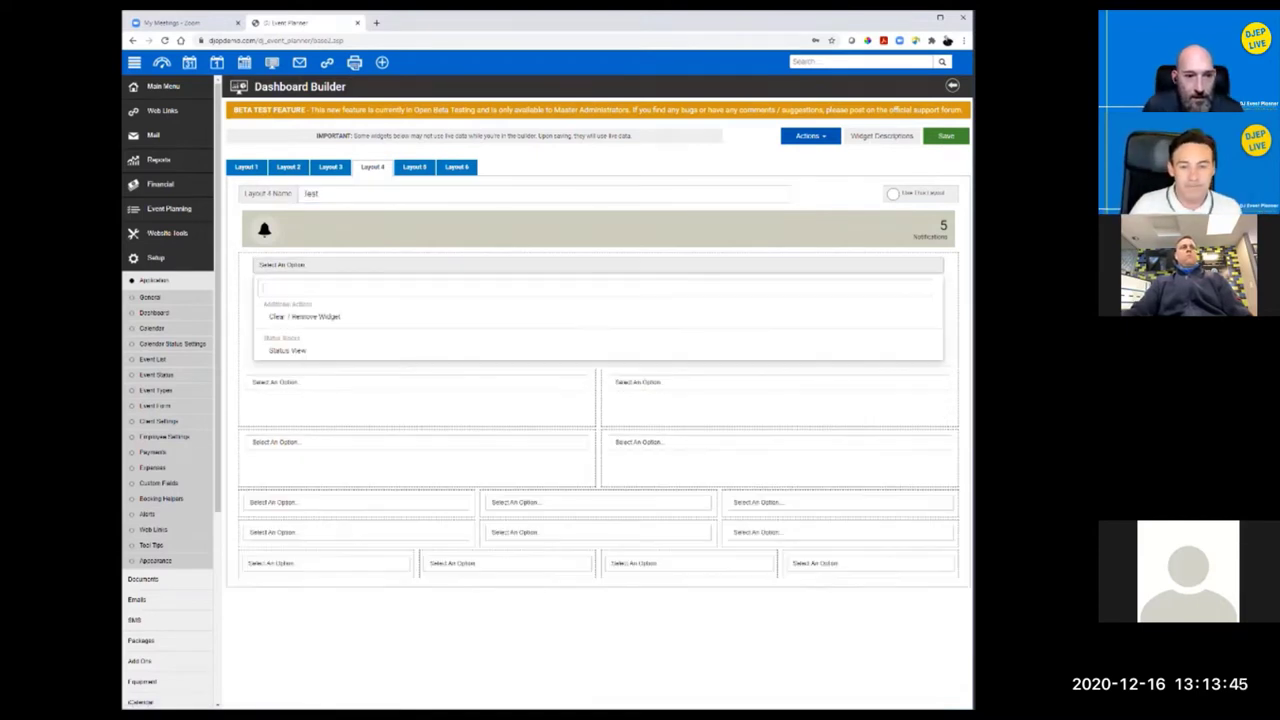
click(287, 350)
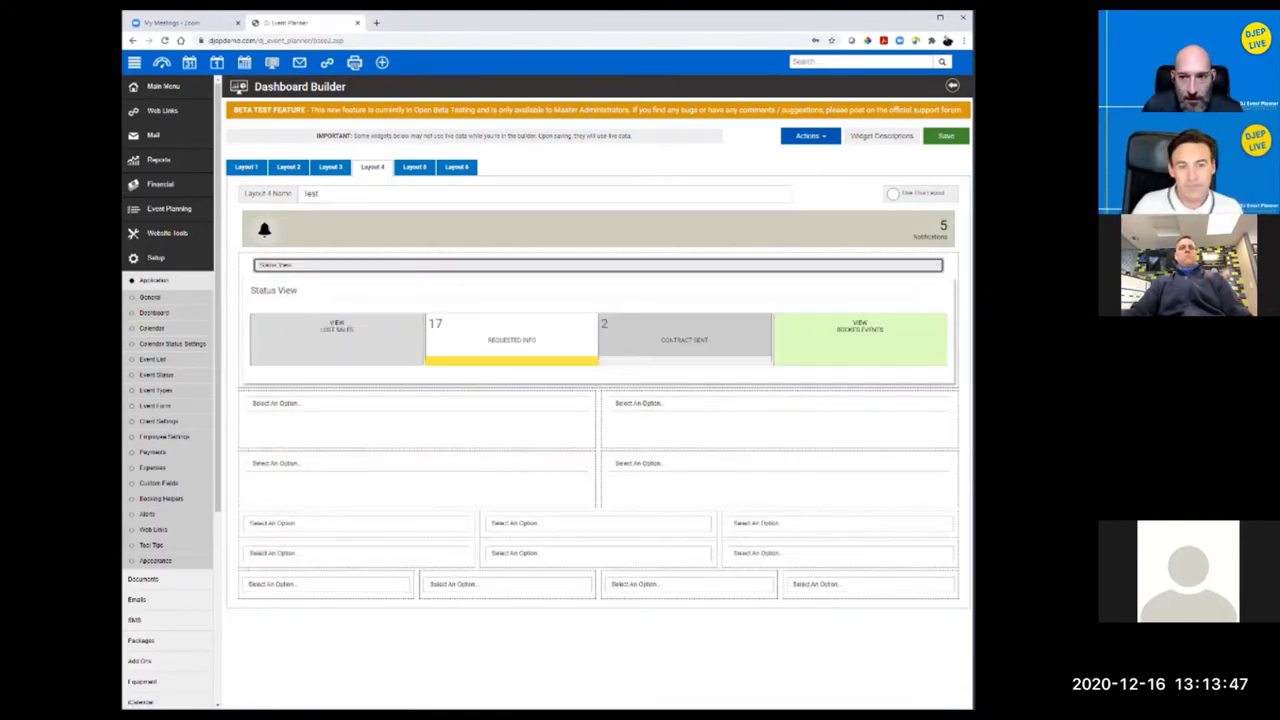
click(945, 135)
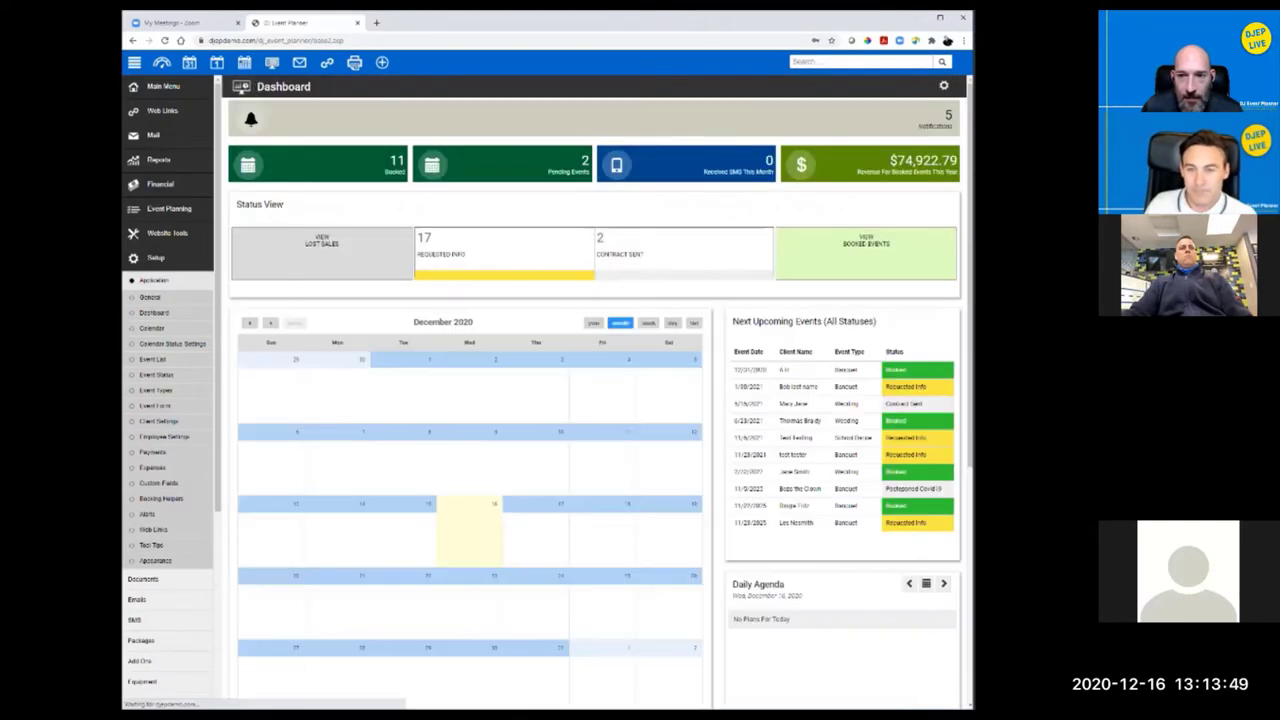
Step: Return to the Dashboard Builder, check Layouts 3 and 4, and reset all dashboard settings for the account
click(943, 86)
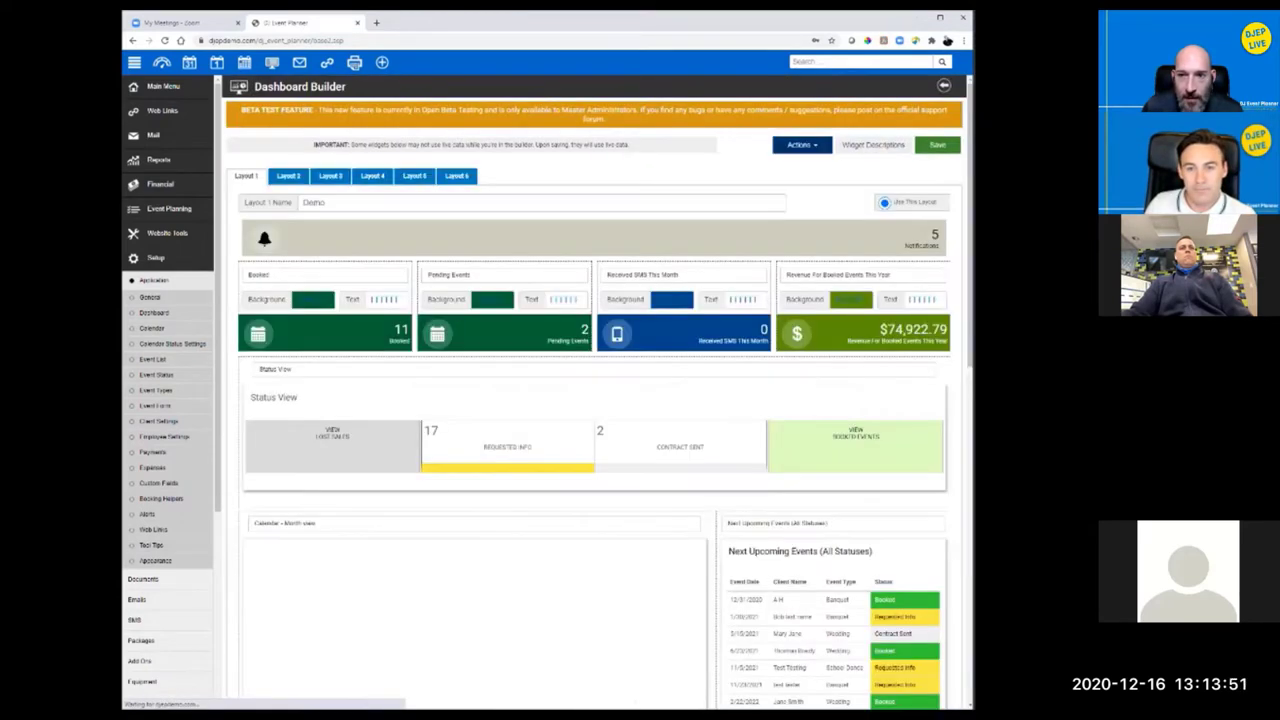
click(801, 145)
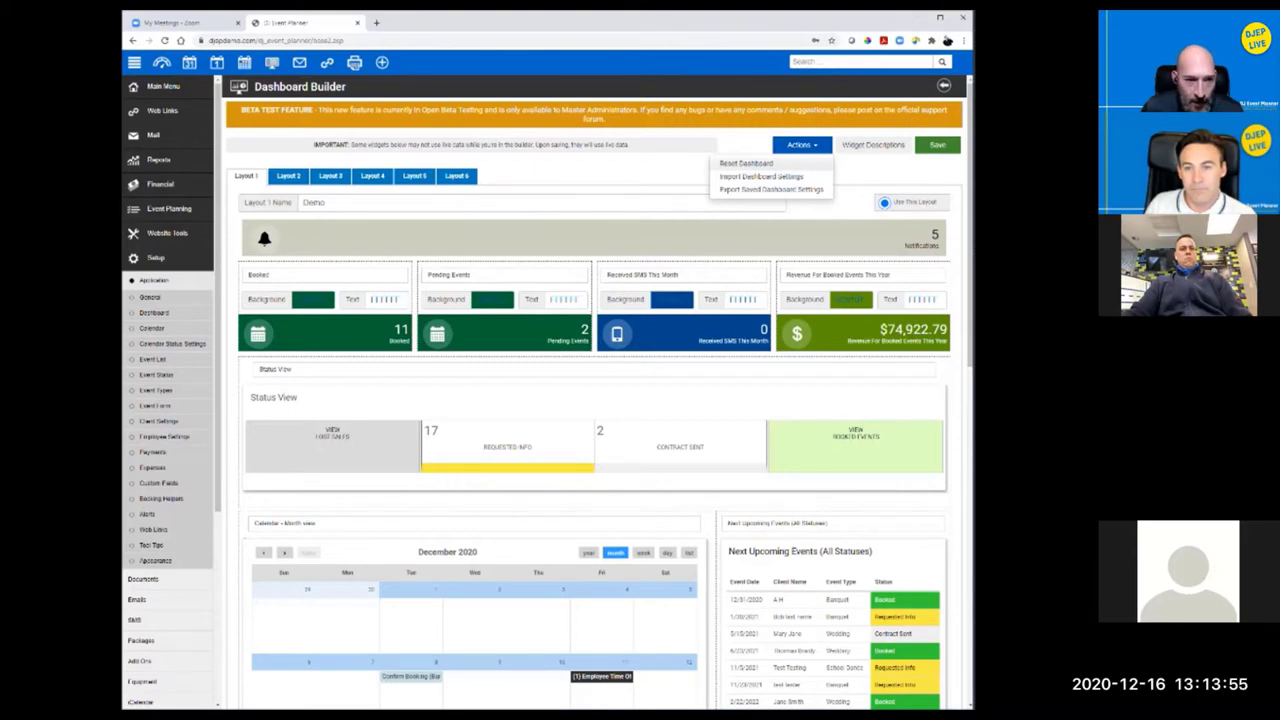
click(330, 176)
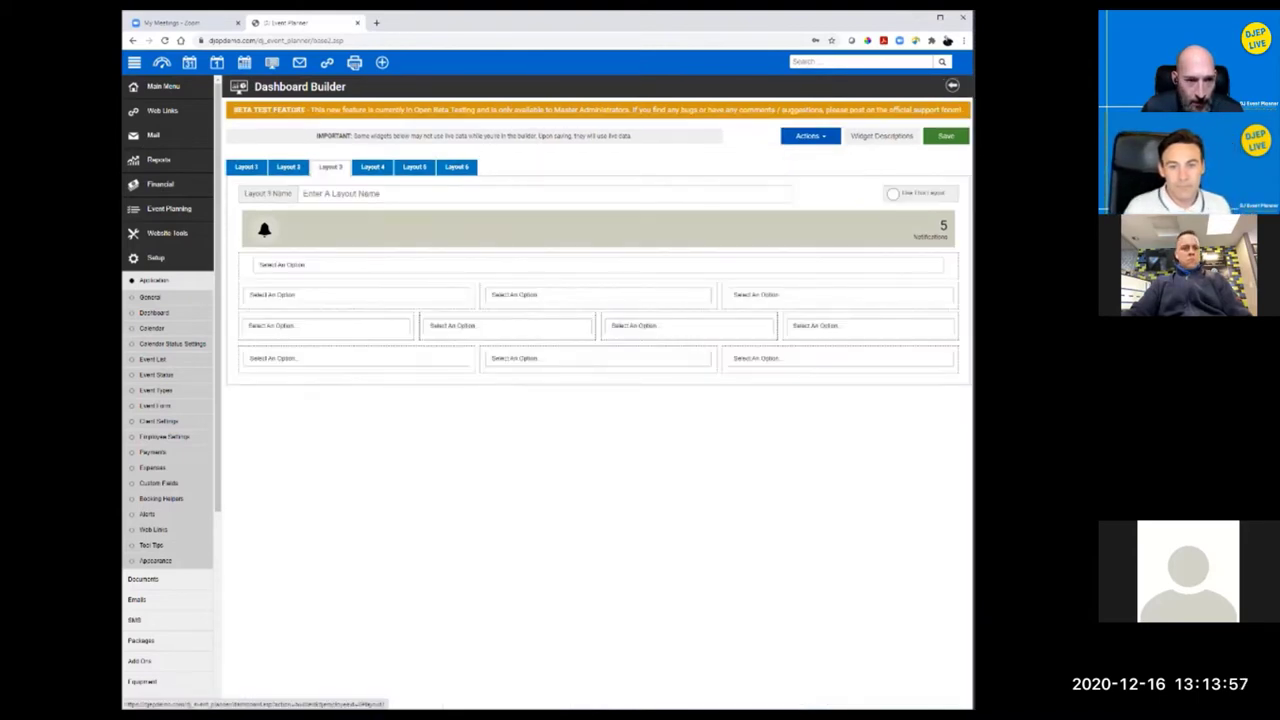
click(372, 167)
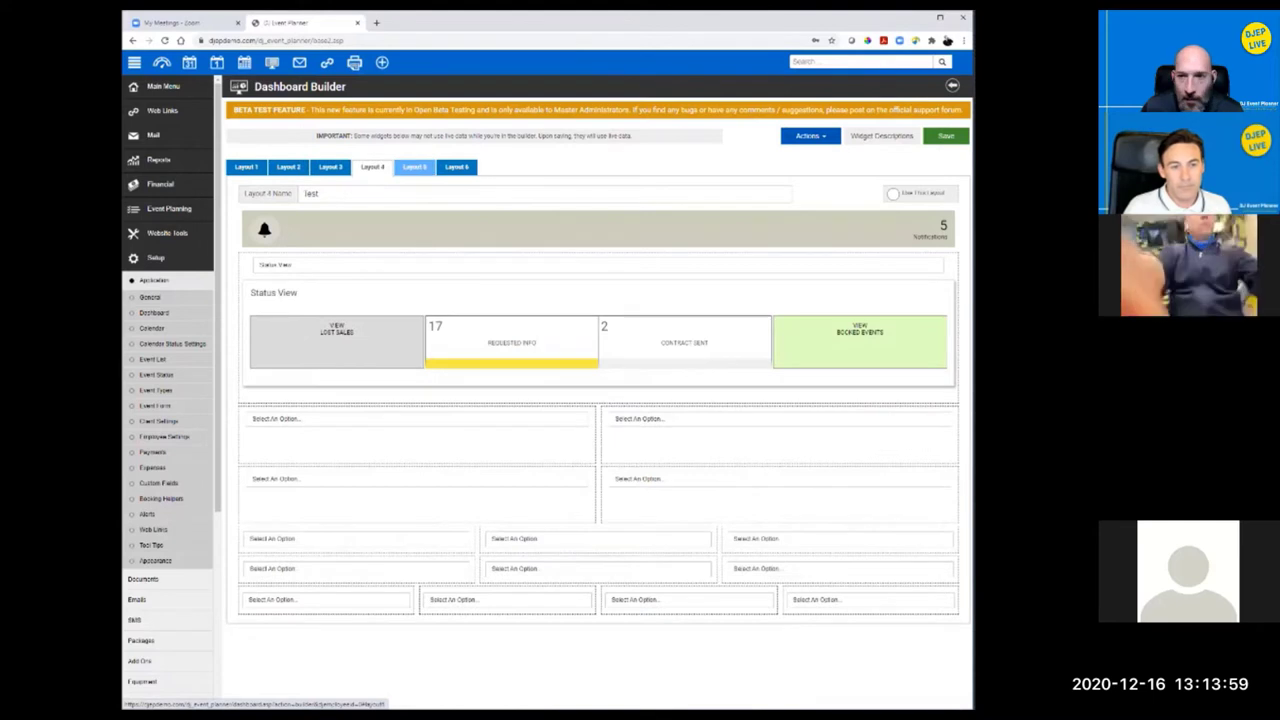
click(810, 135)
click(780, 157)
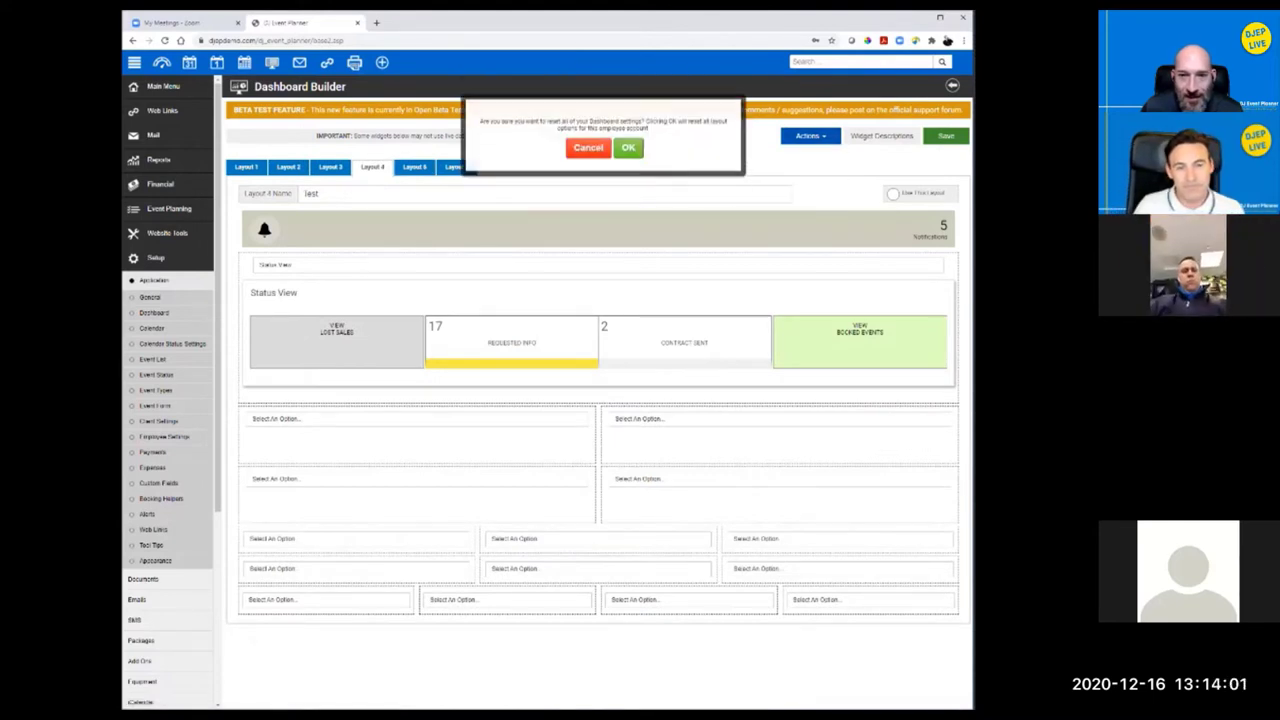
click(628, 153)
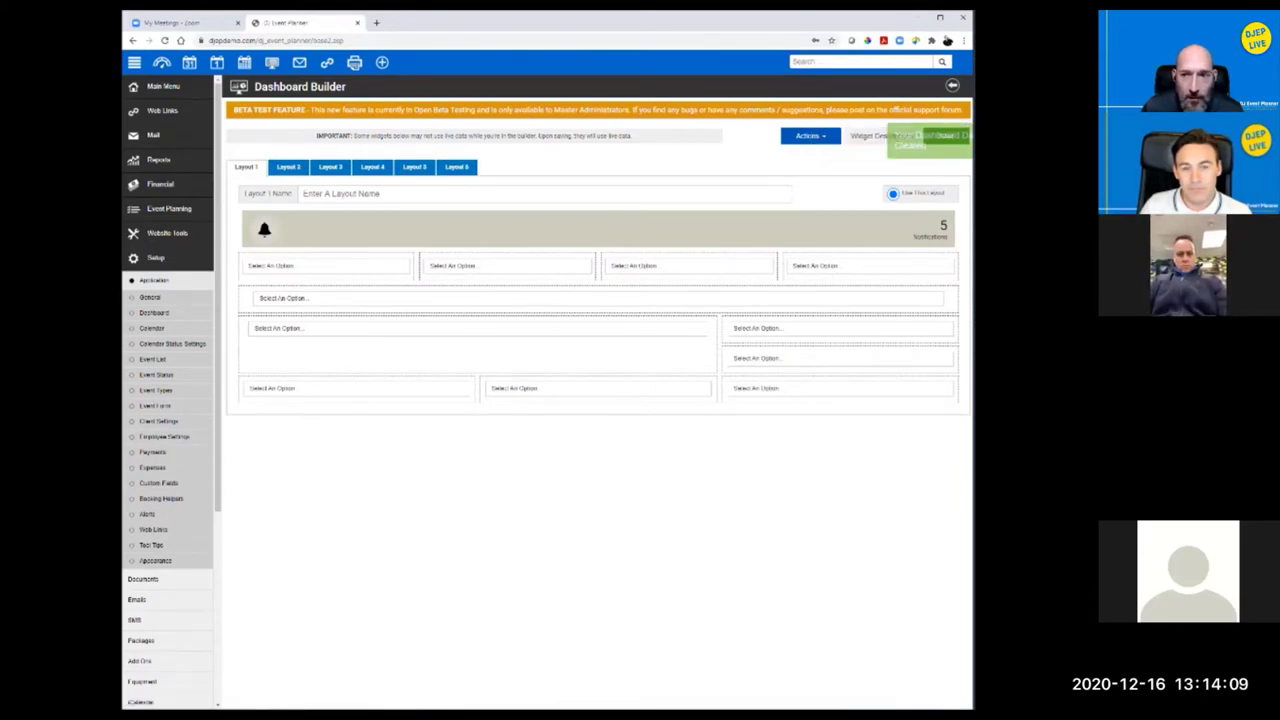
Step: Import the dashboard settings from the copied XML code, check the preview of Layout 1, and save it
click(810, 136)
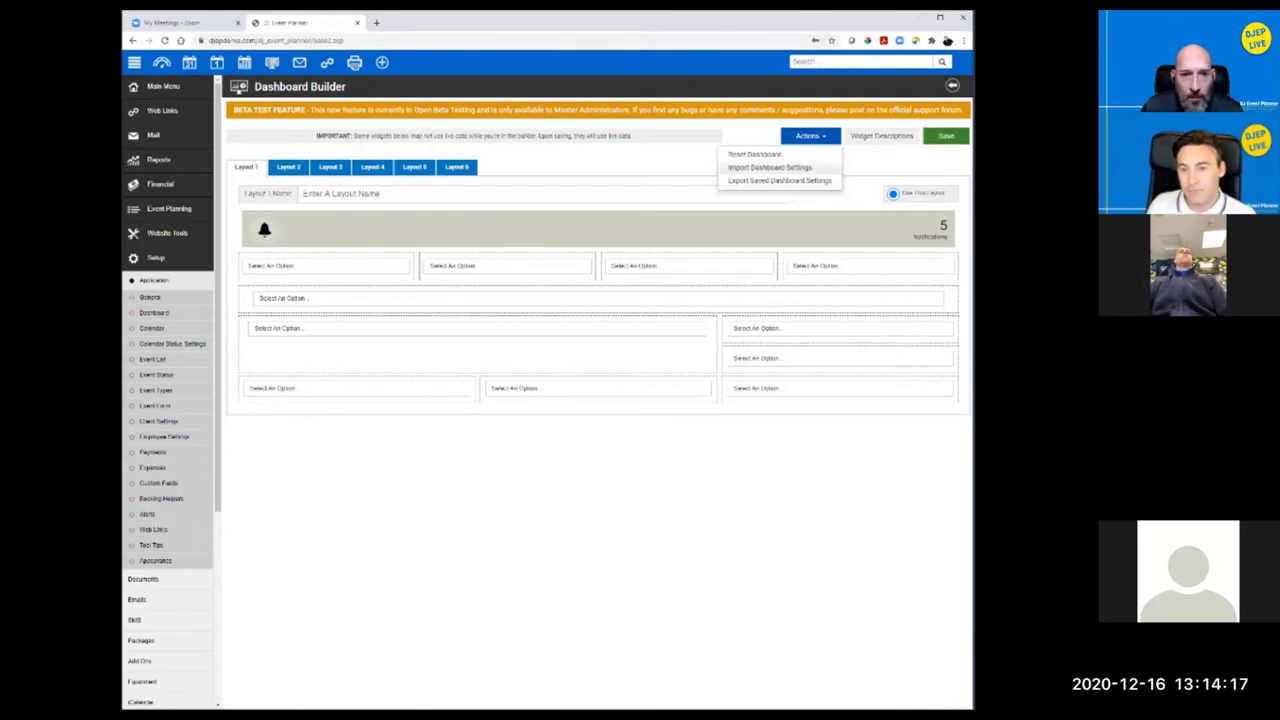
click(770, 167)
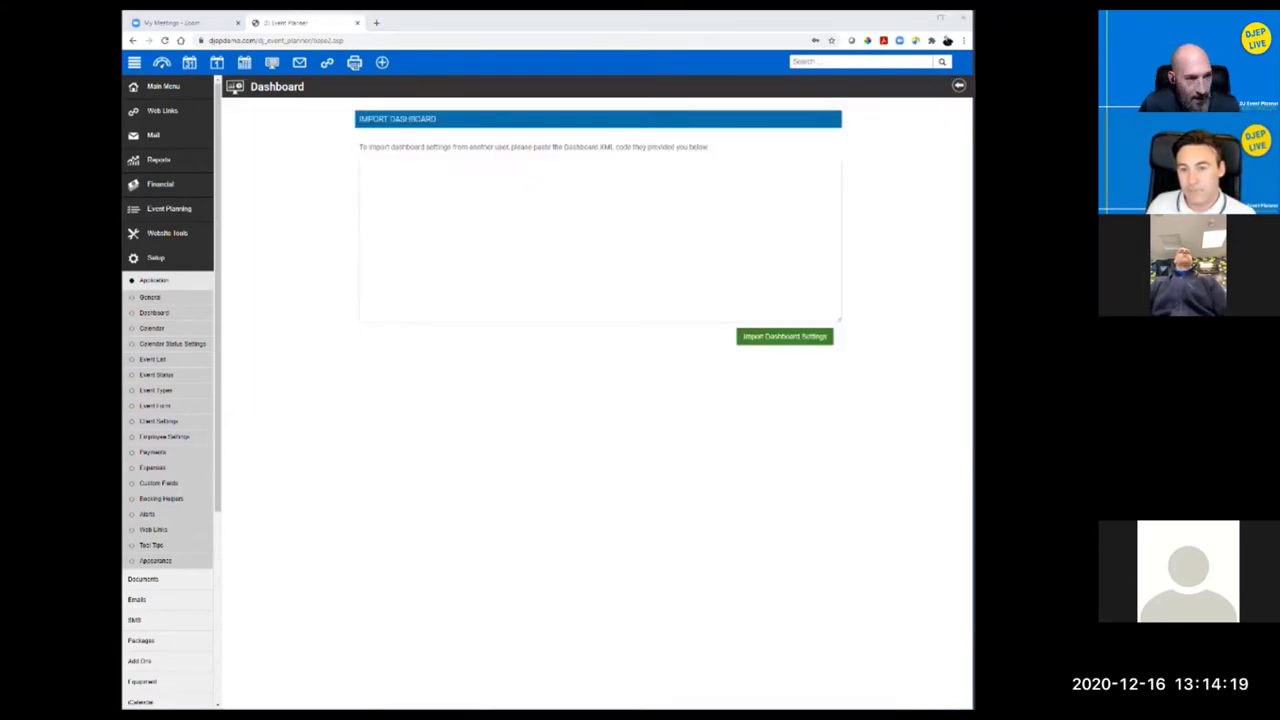
click(599, 240)
key(ctrl+v)
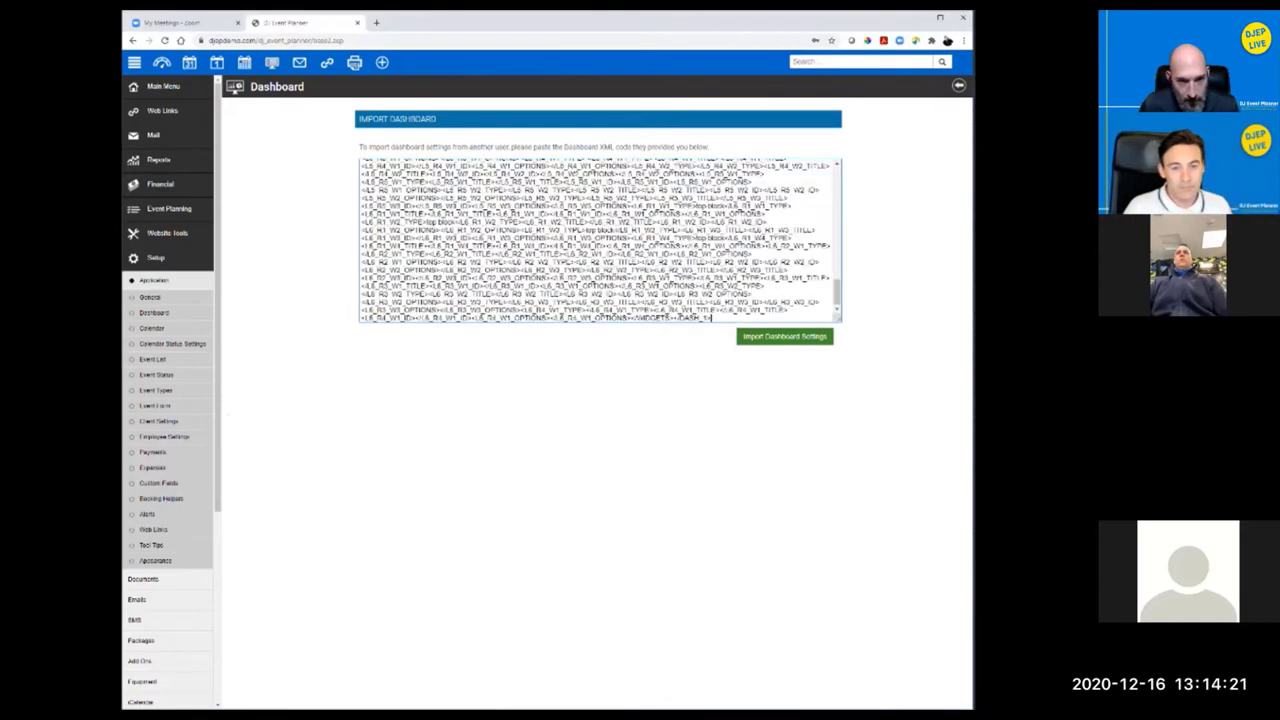
click(784, 336)
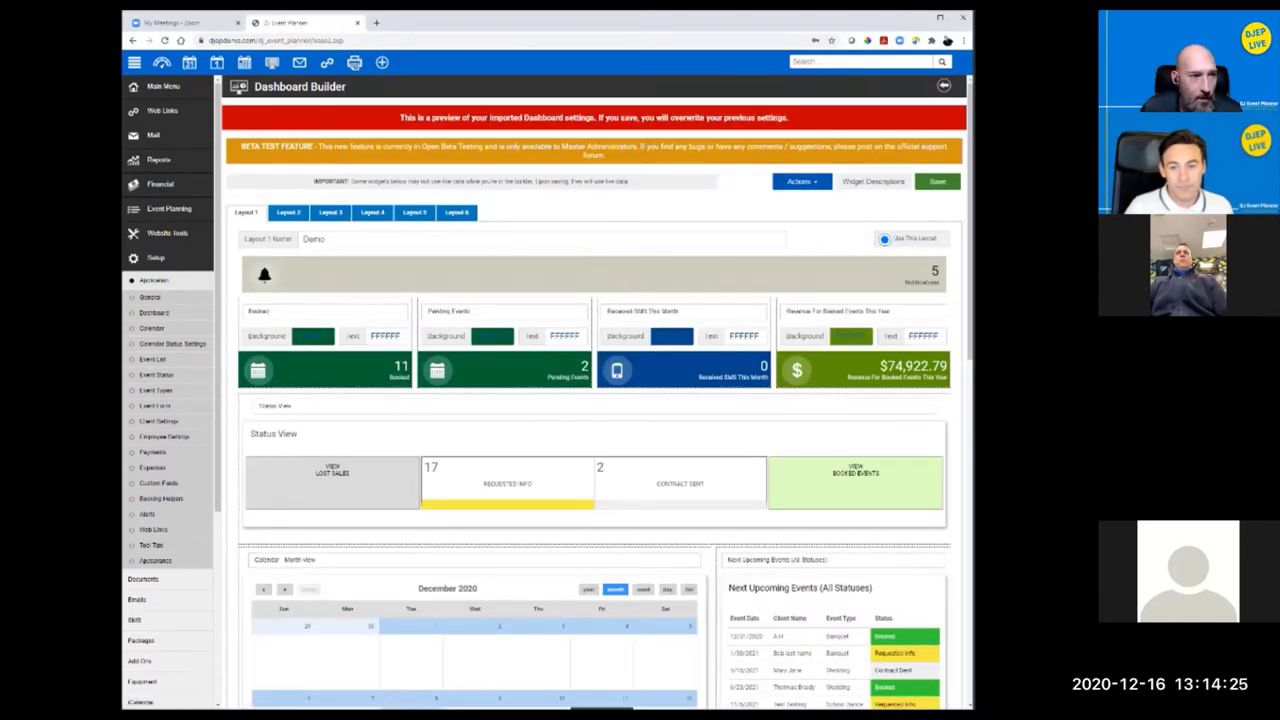
scroll(595, 400, down, 2)
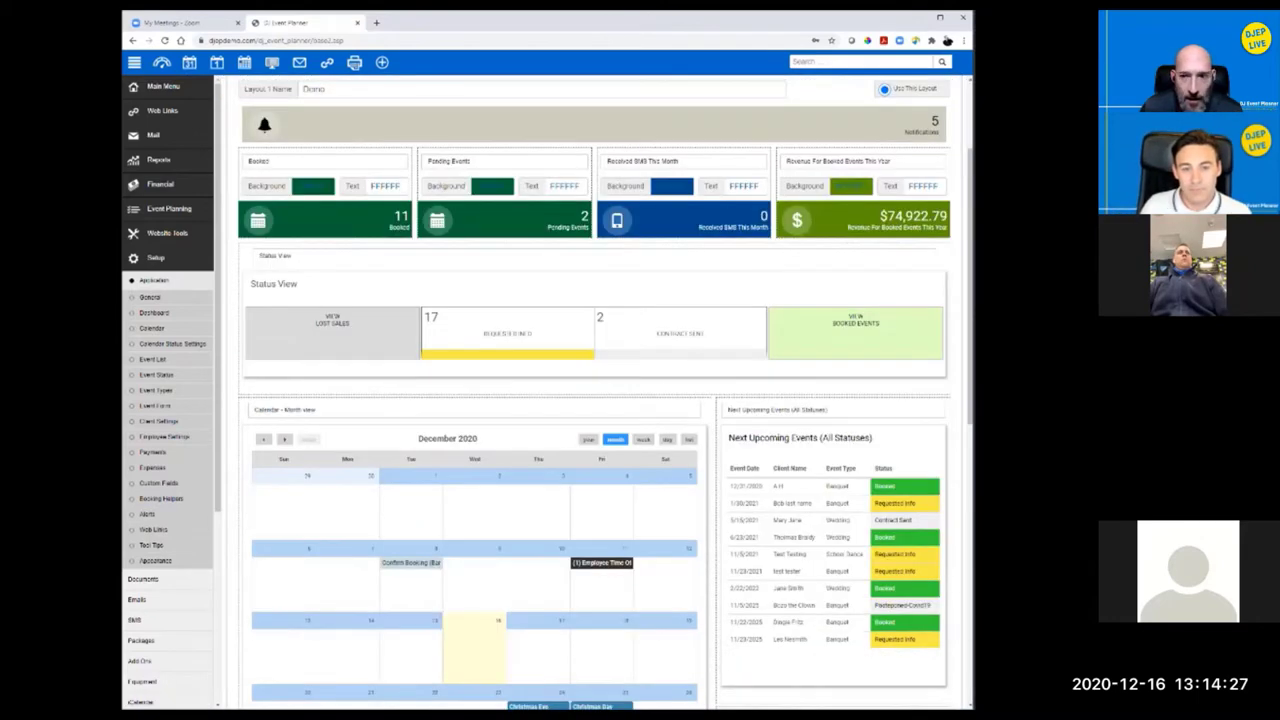
scroll(595, 400, up, 2)
click(937, 180)
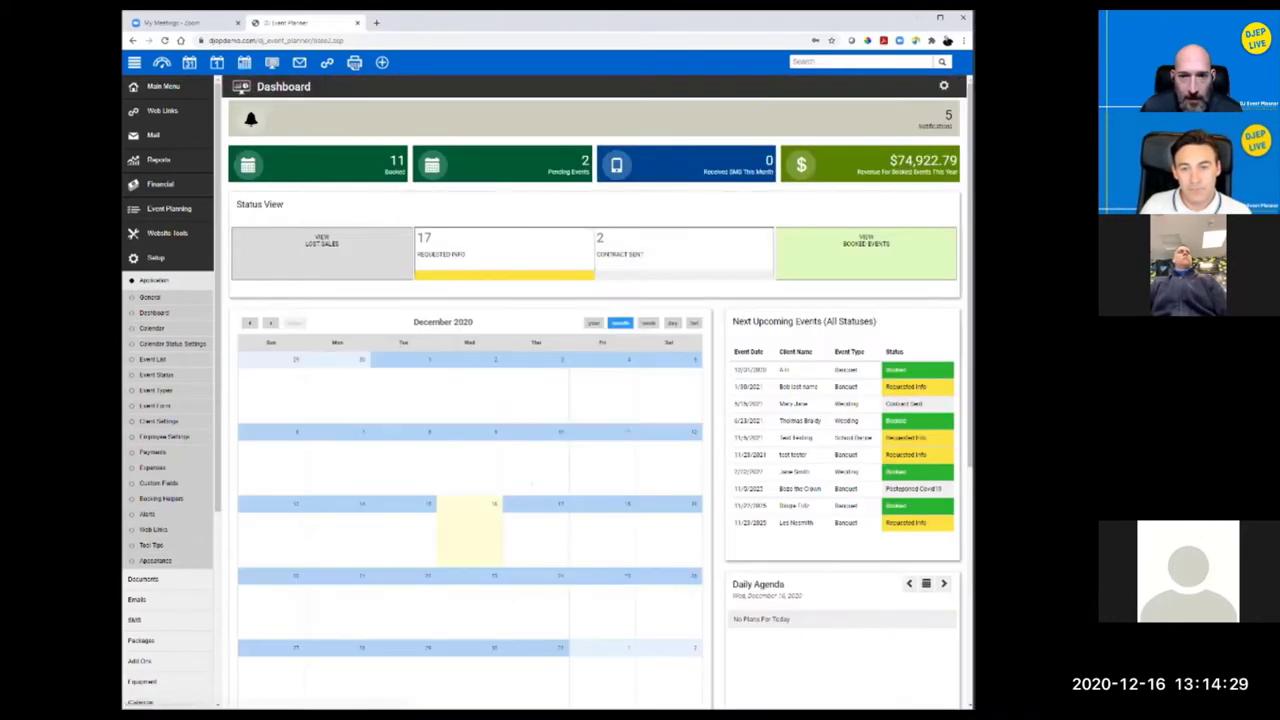
Step: Reopen the Dashboard Builder and view the export XML code of the saved dashboard settings
click(943, 86)
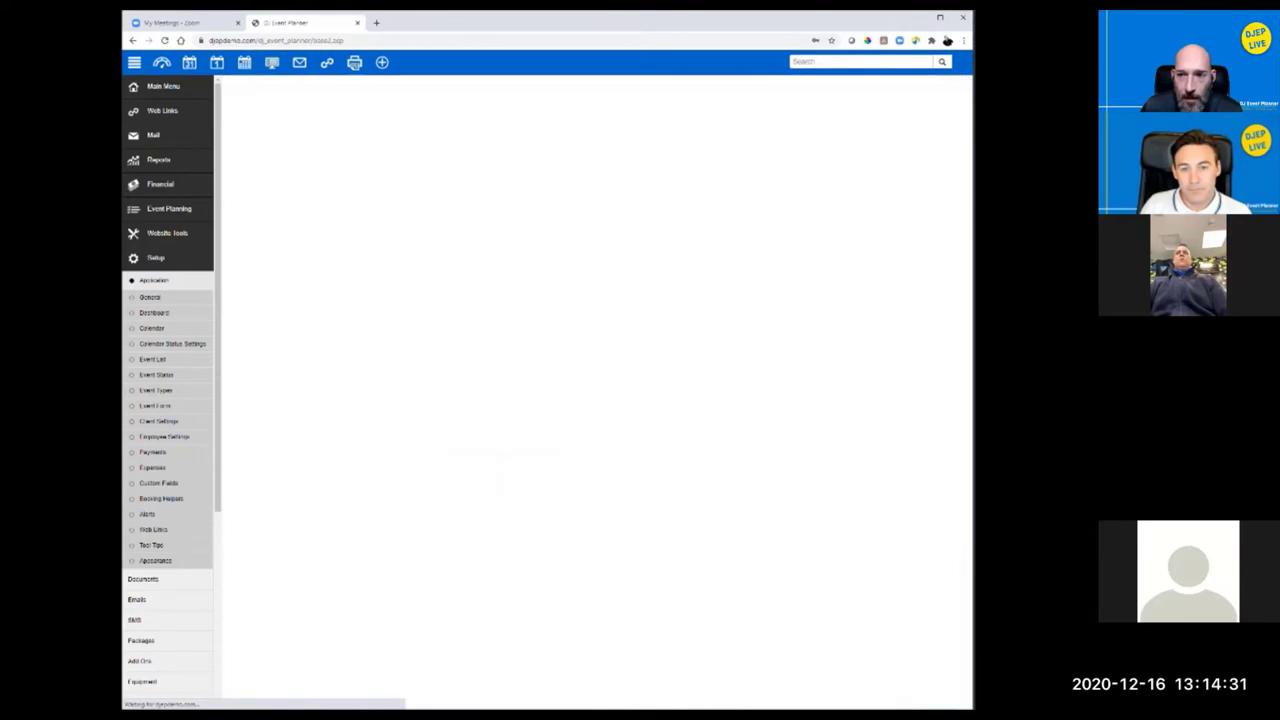
click(801, 144)
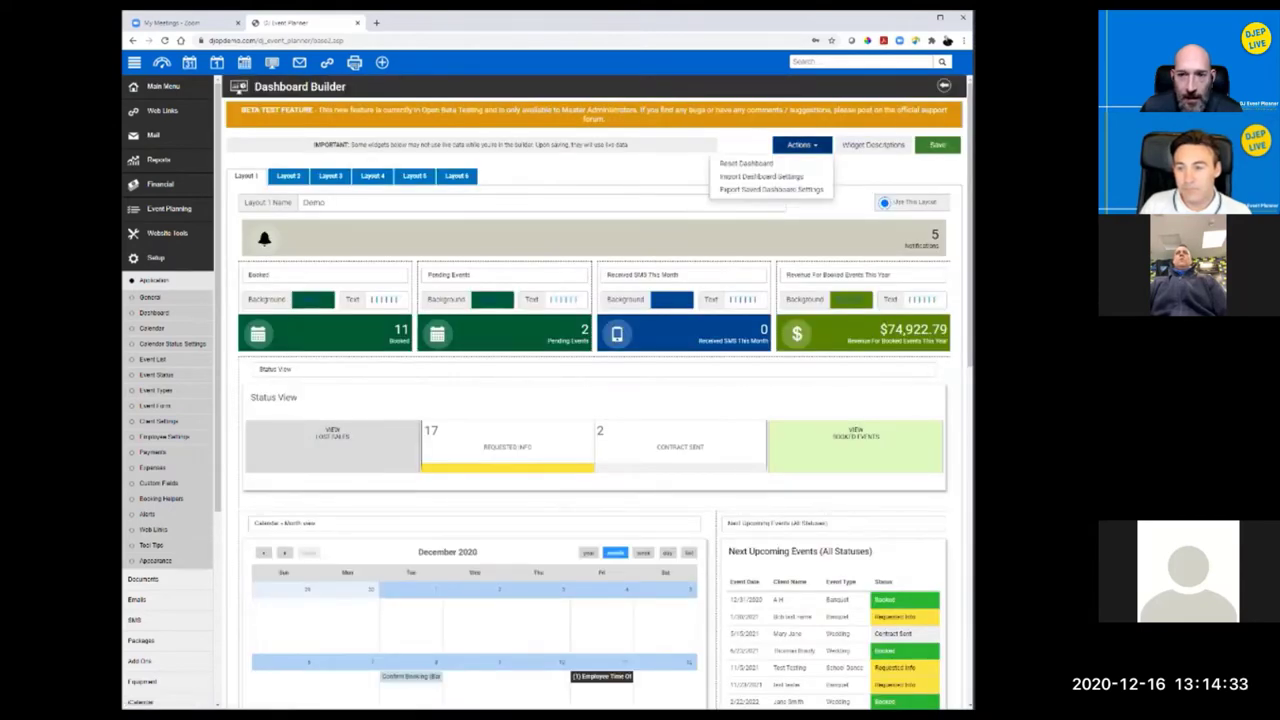
click(771, 189)
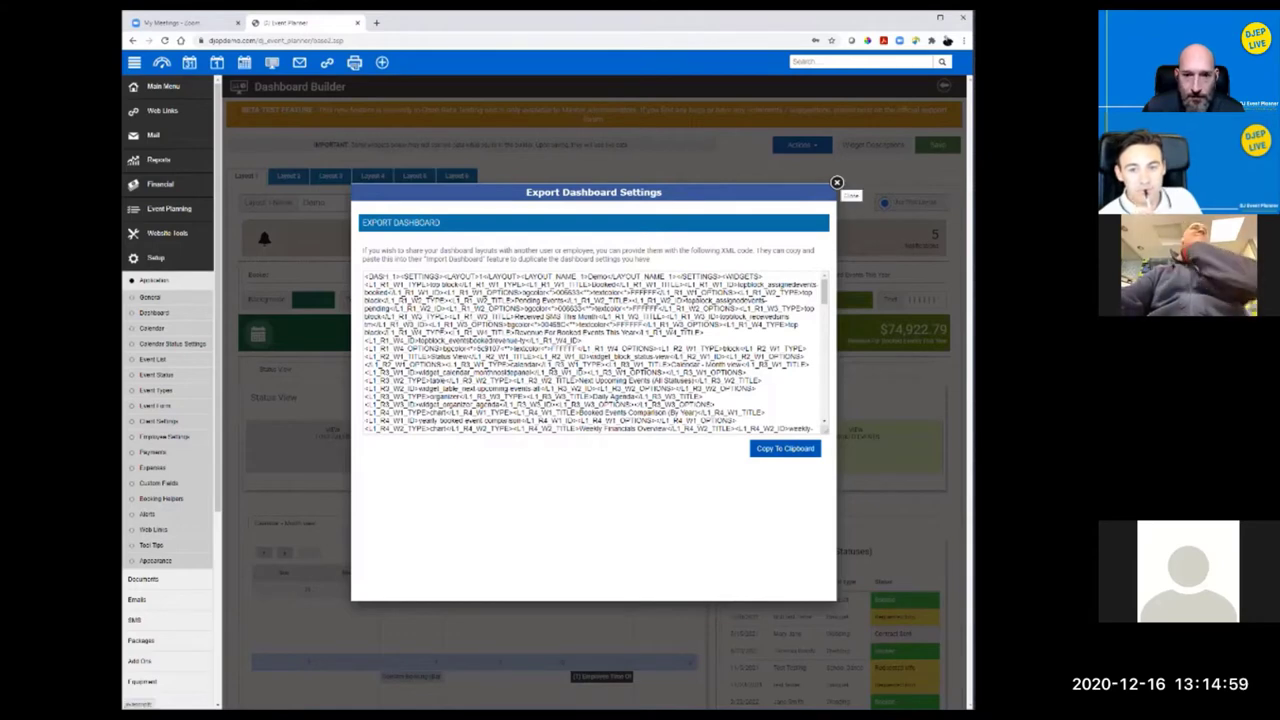
click(837, 183)
Step: Review the Layout 1 widgets in the builder and compare them with the saved dashboard's calendar, upcoming events and Daily Agenda
scroll(595, 400, down, 7)
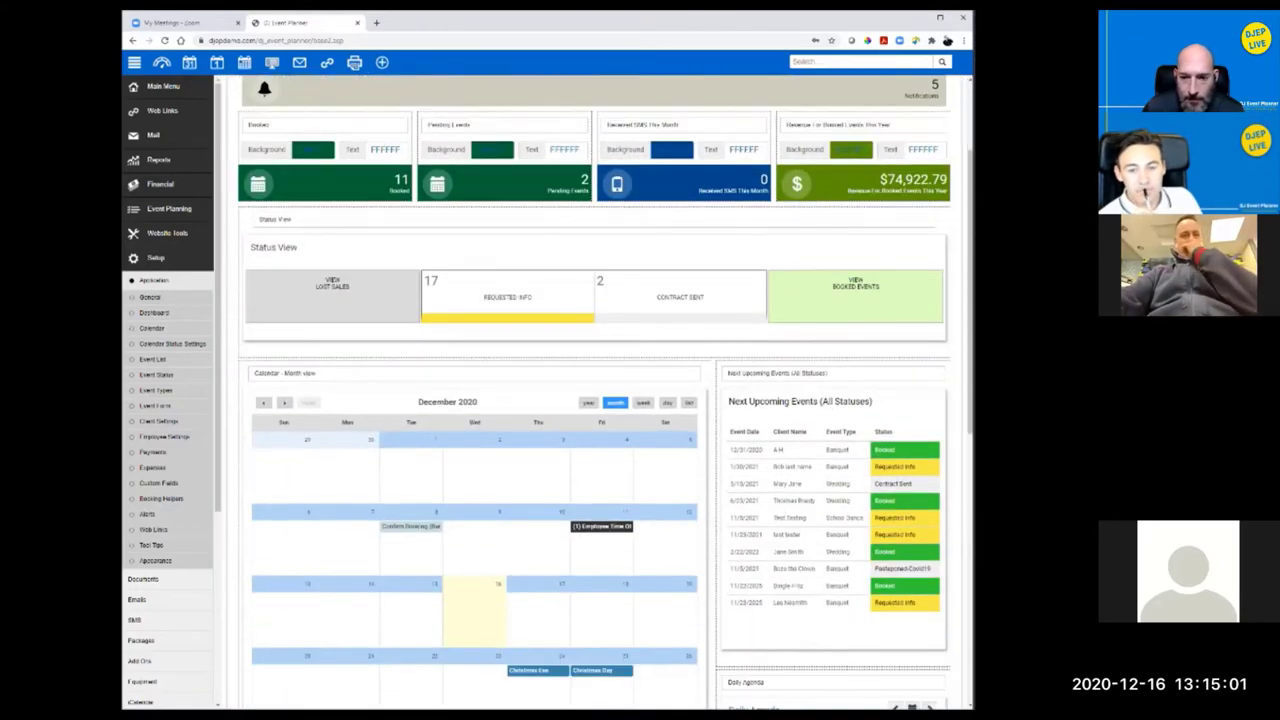
scroll(595, 400, up, 7)
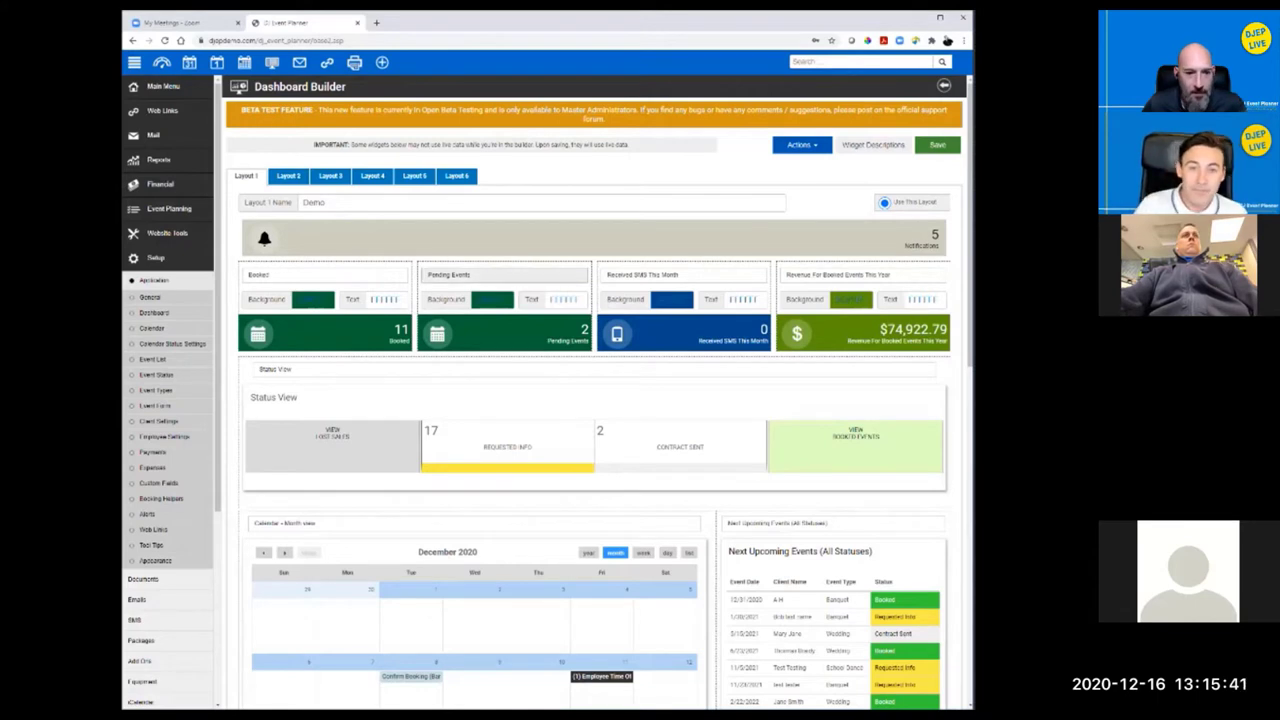
scroll(595, 390, down, 3)
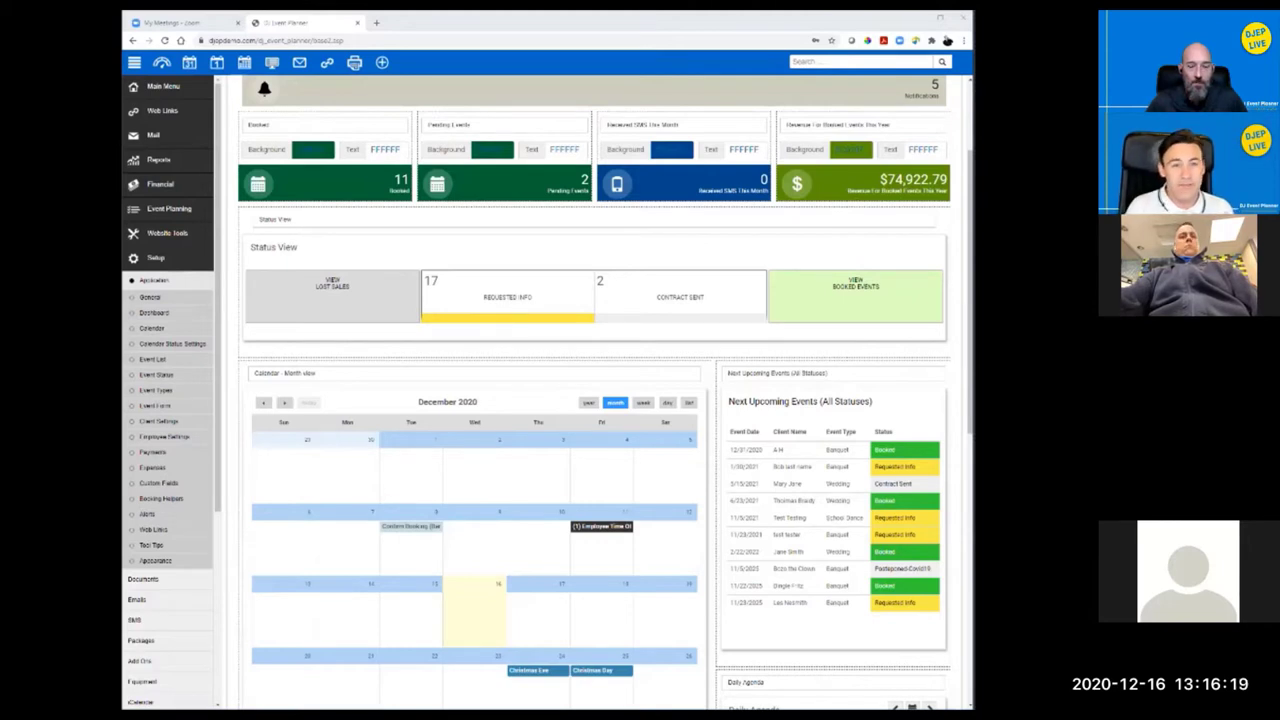
scroll(604, 392, up, 1)
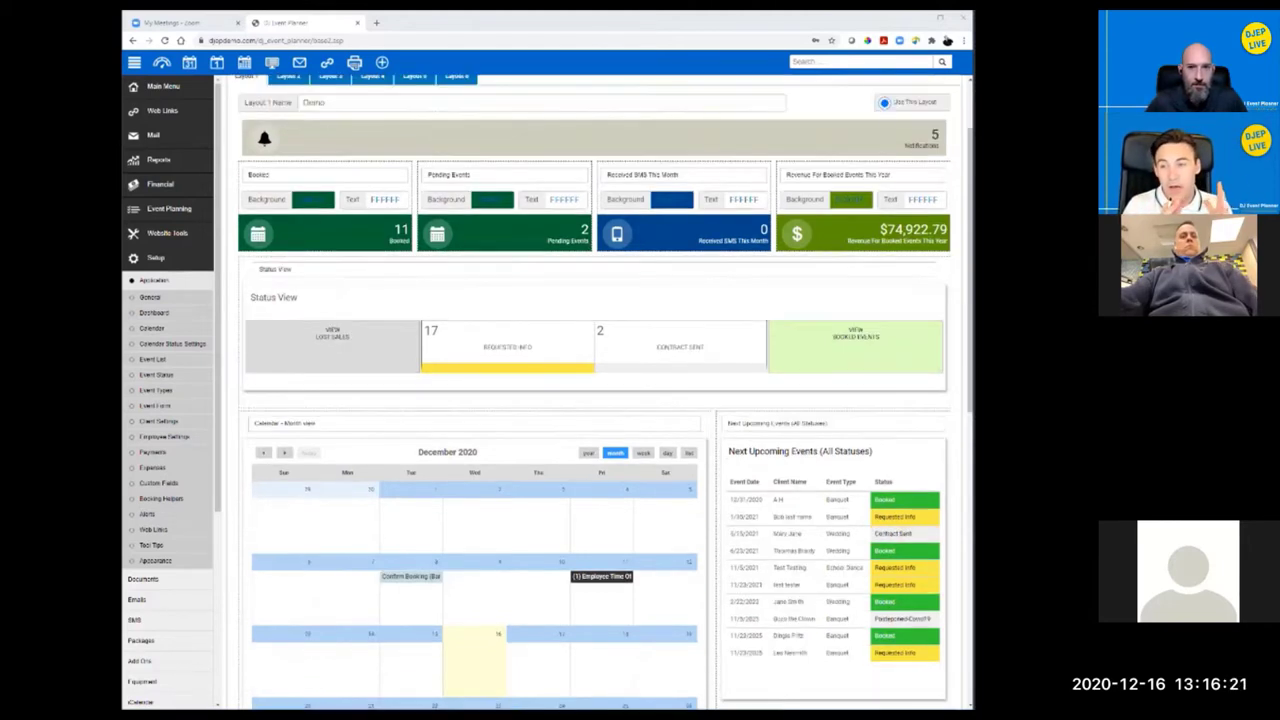
scroll(596, 392, up, 2)
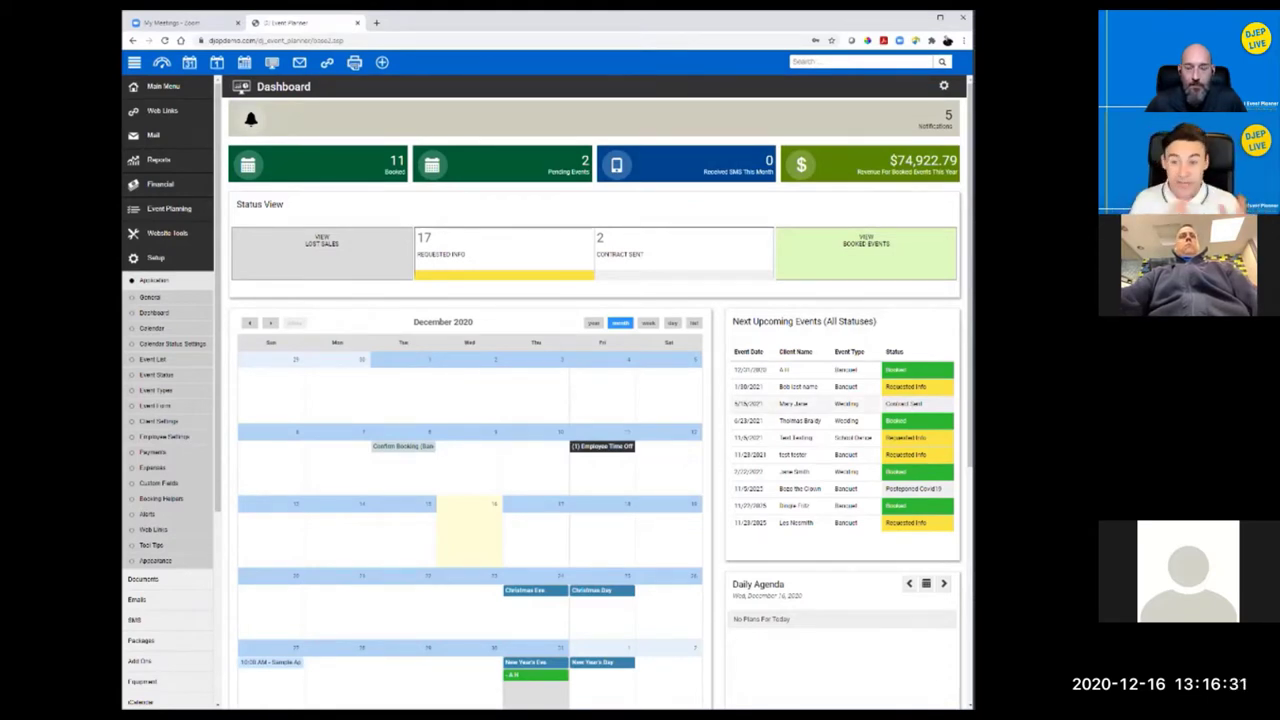
scroll(593, 393, down, 2)
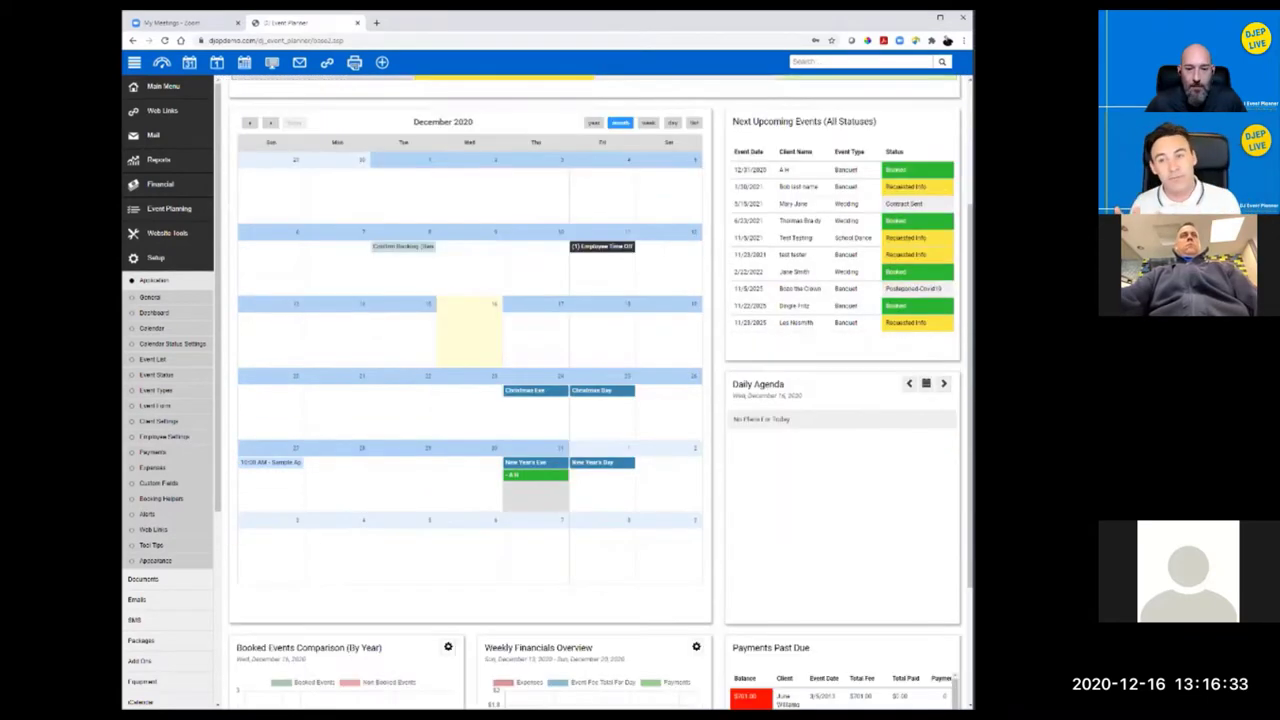
scroll(593, 393, up, 2)
scroll(595, 400, up, 1)
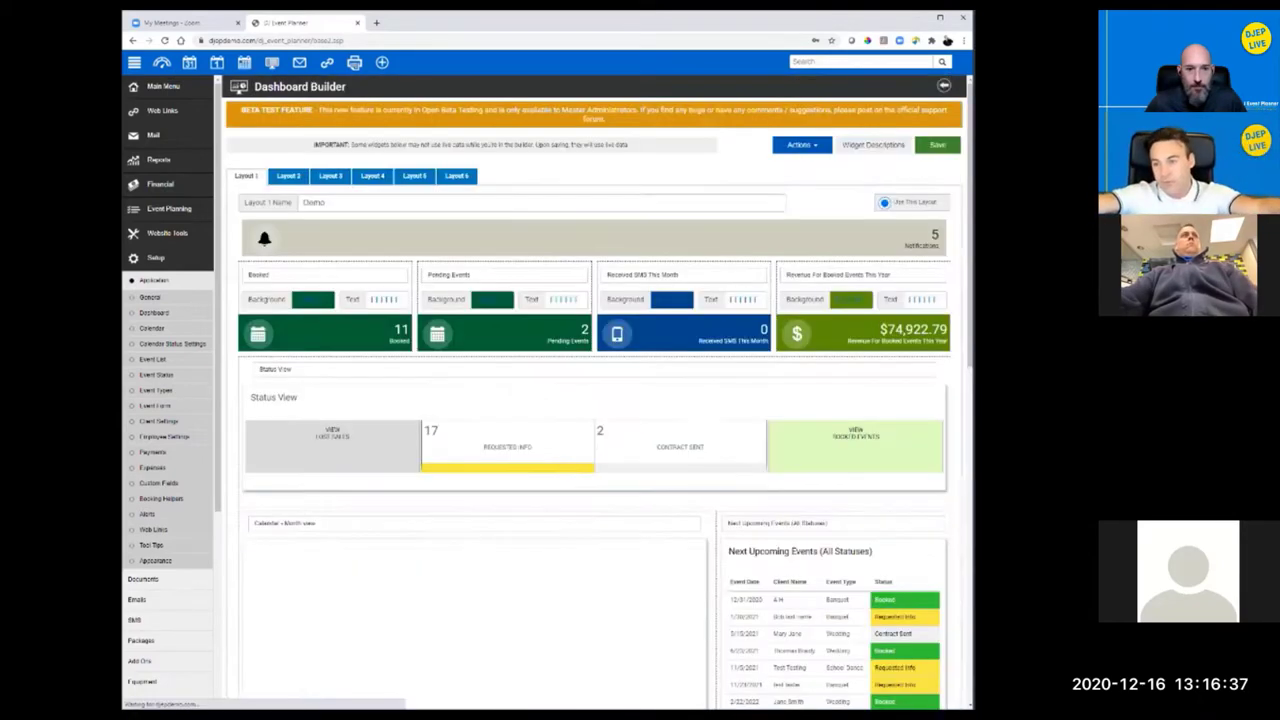
Step: Examine the calendar view options offered for Layout 1's large calendar slot and return to the dashboard
scroll(595, 400, down, 3)
click(475, 373)
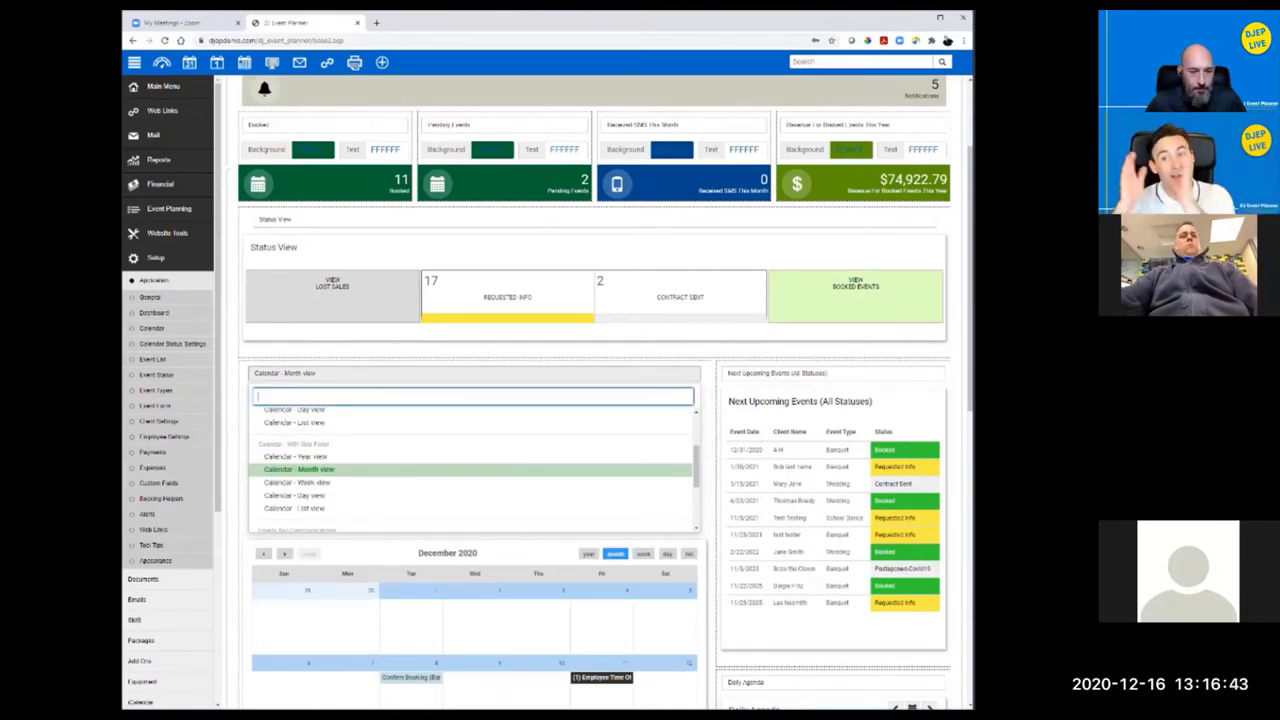
key(Escape)
scroll(595, 400, up, 1)
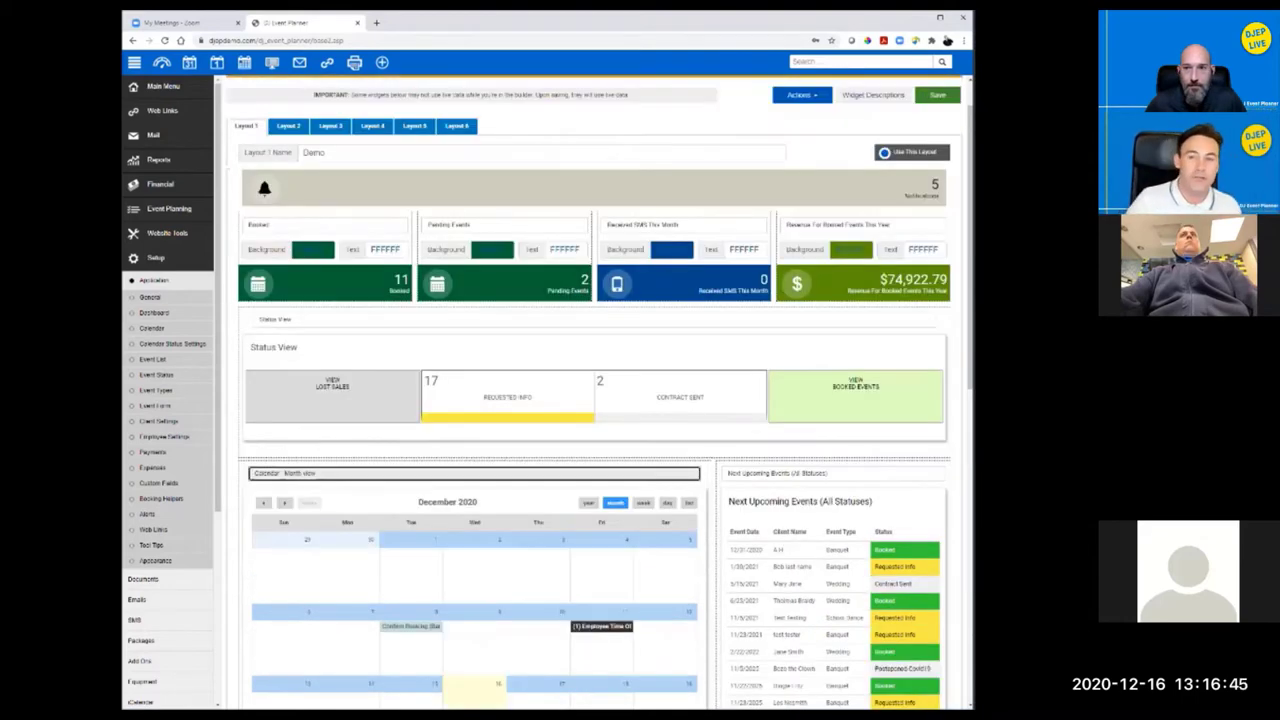
scroll(595, 400, up, 1)
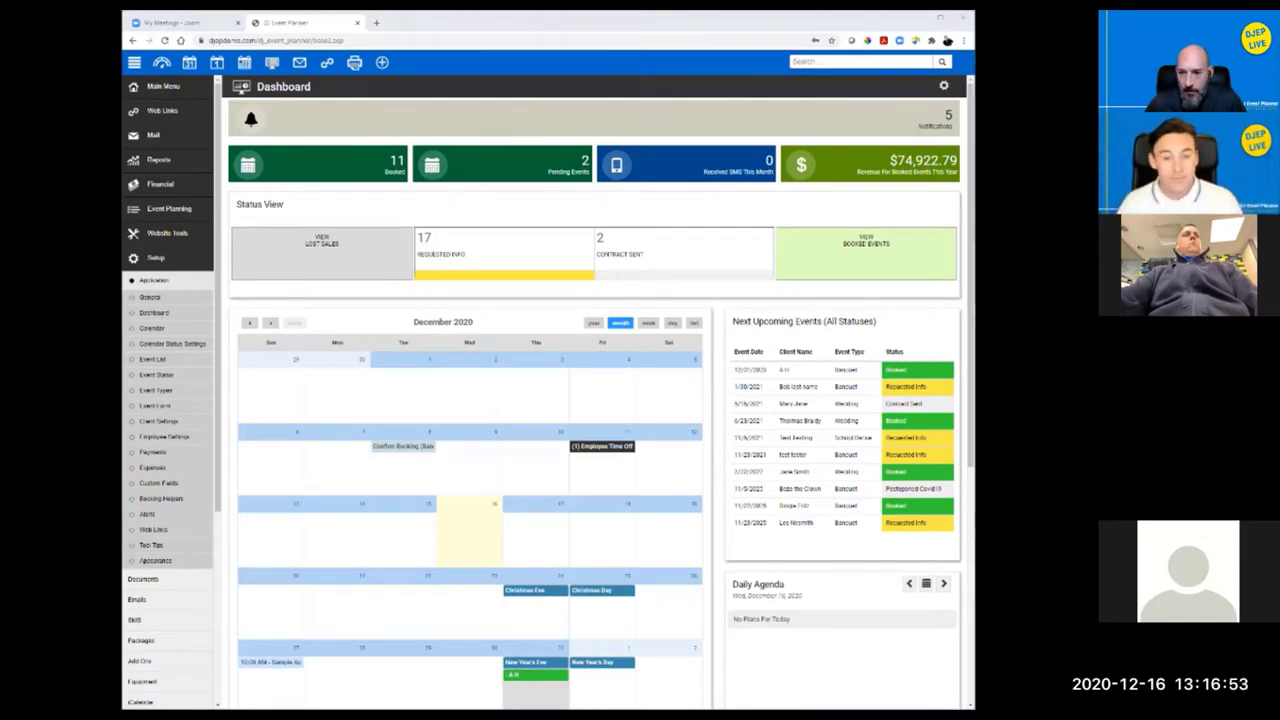
Step: Maximize the browser window and check how the dashboard displays across the full width
key(super+Up)
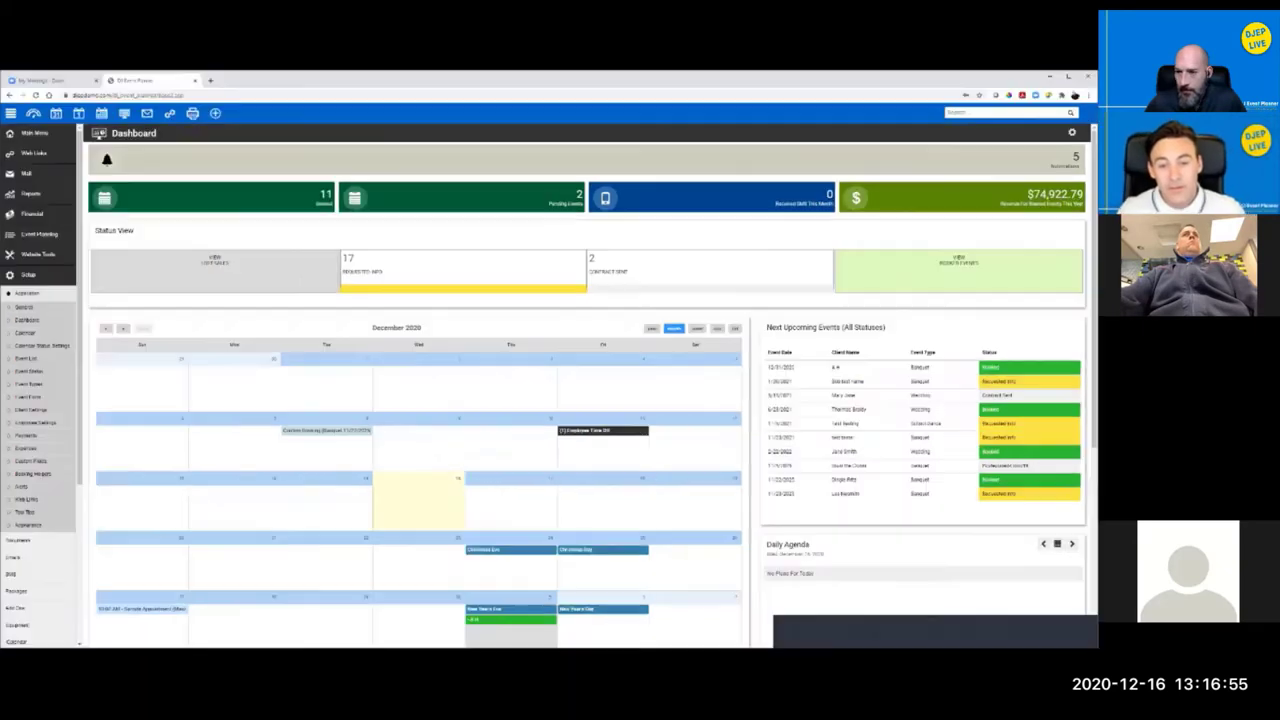
scroll(594, 400, down, 5)
scroll(420, 385, up, 5)
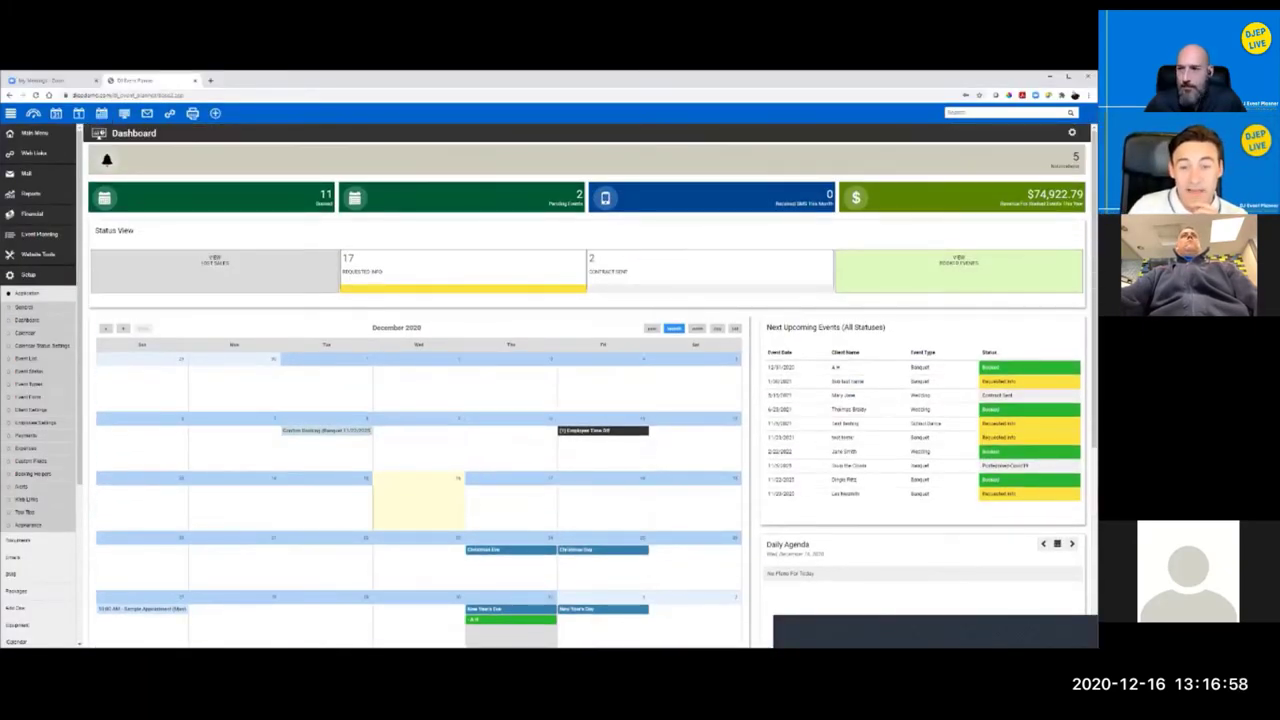
Step: Reopen the Dashboard Builder, select Calendar - Month view with side panel for Layout 1's large calendar slot, save, and check the dashboard
click(1071, 132)
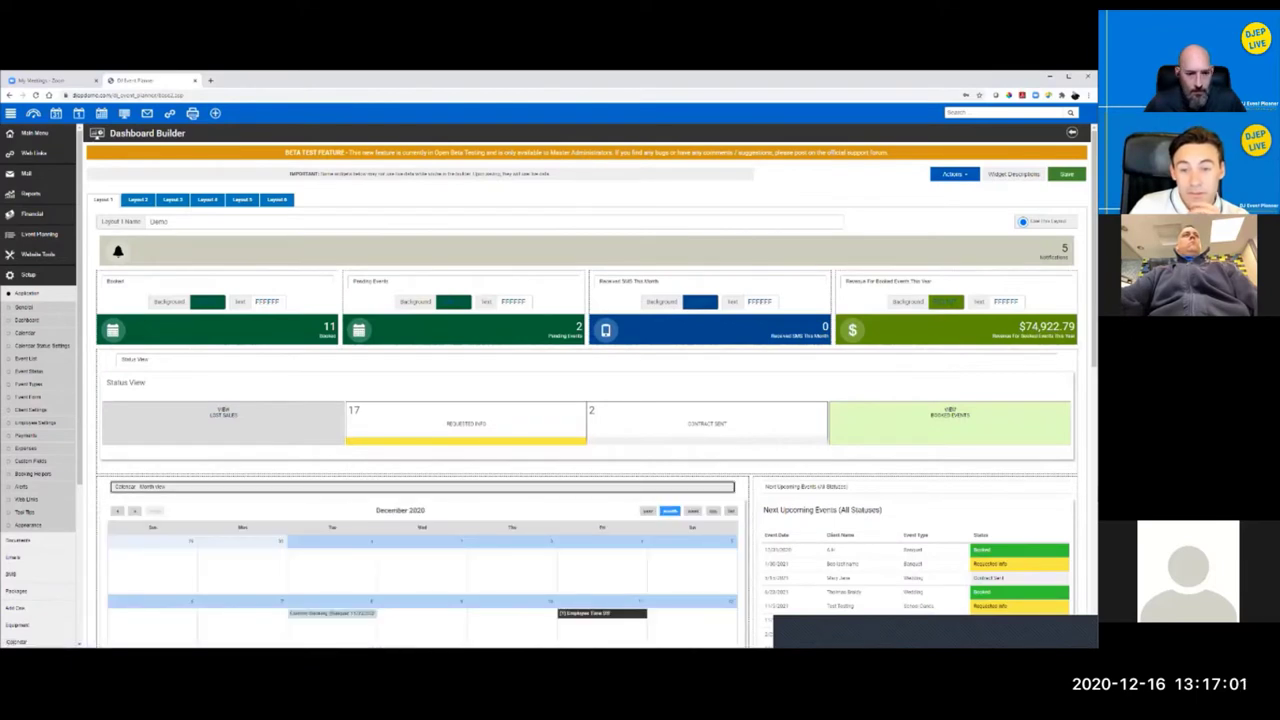
click(422, 486)
scroll(171, 568, up, 2)
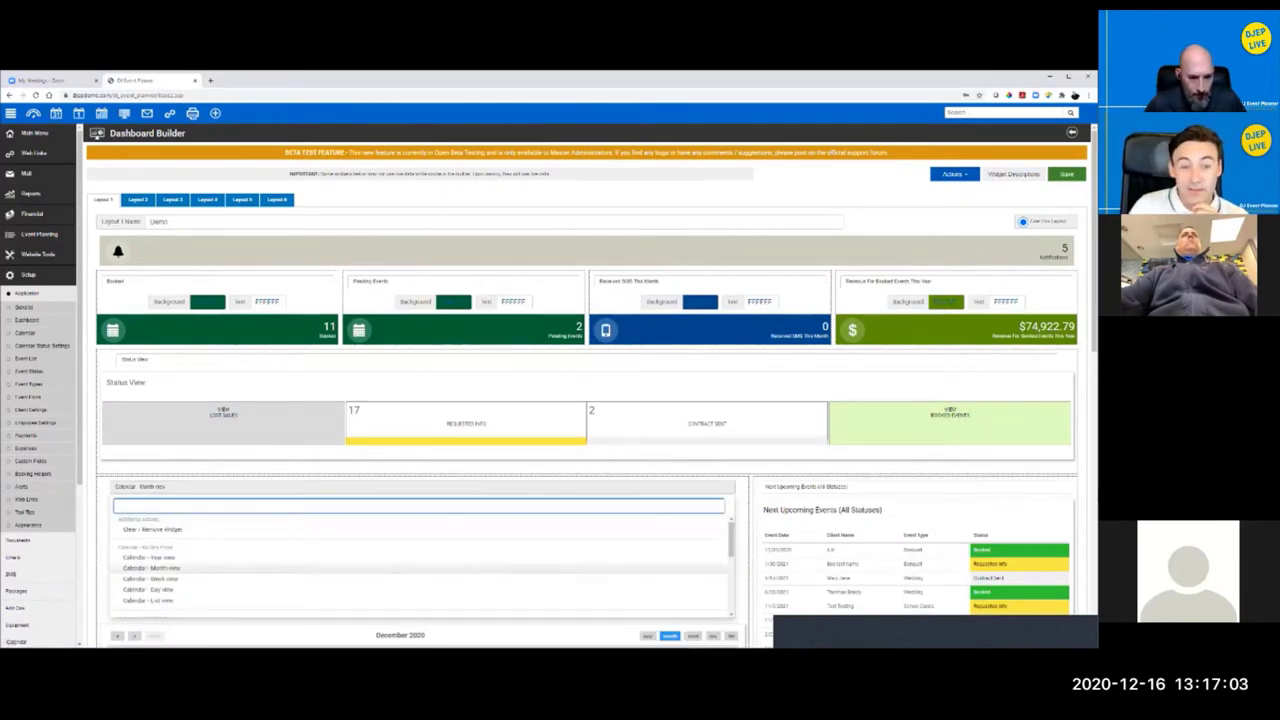
scroll(171, 568, down, 2)
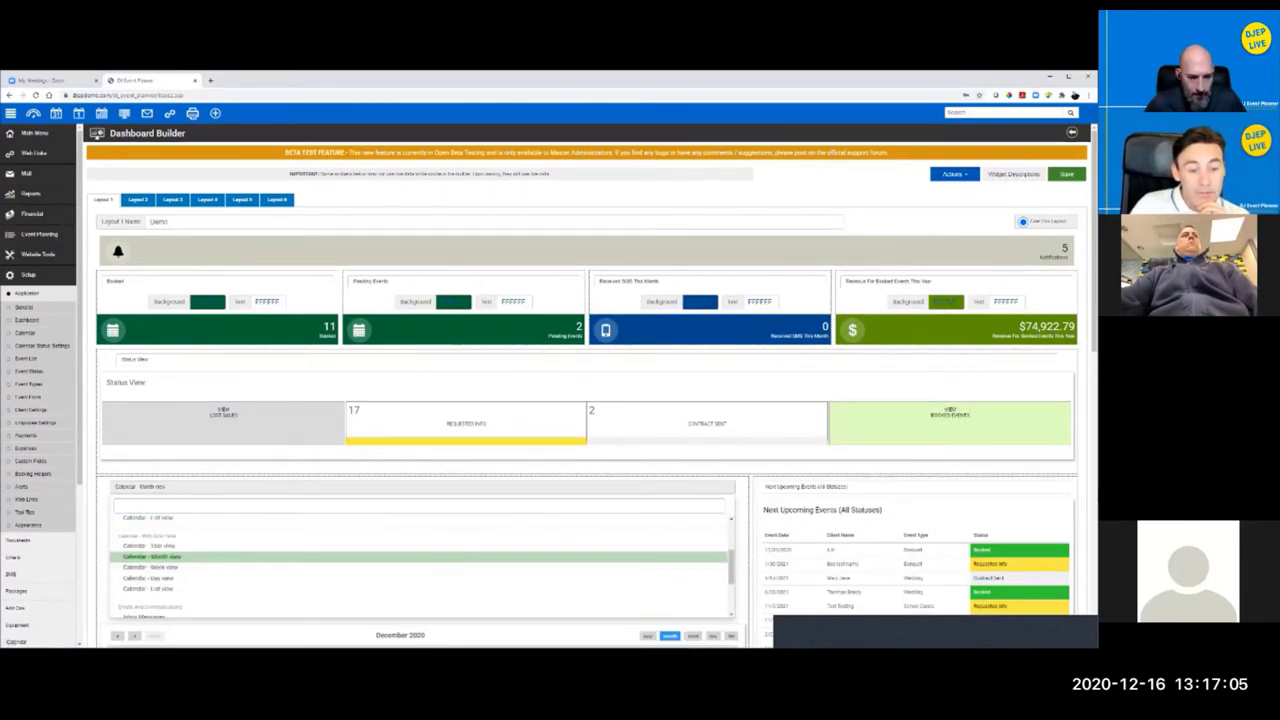
click(152, 556)
click(1066, 174)
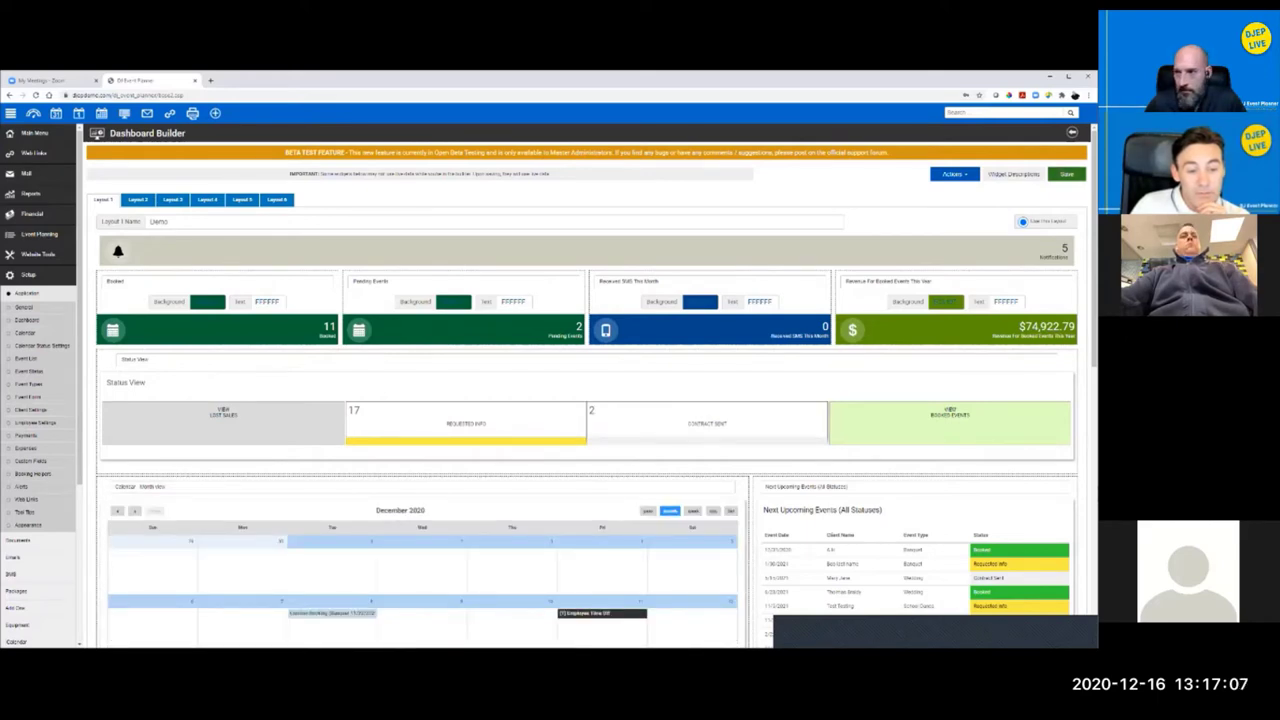
click(1066, 174)
scroll(590, 380, down, 3)
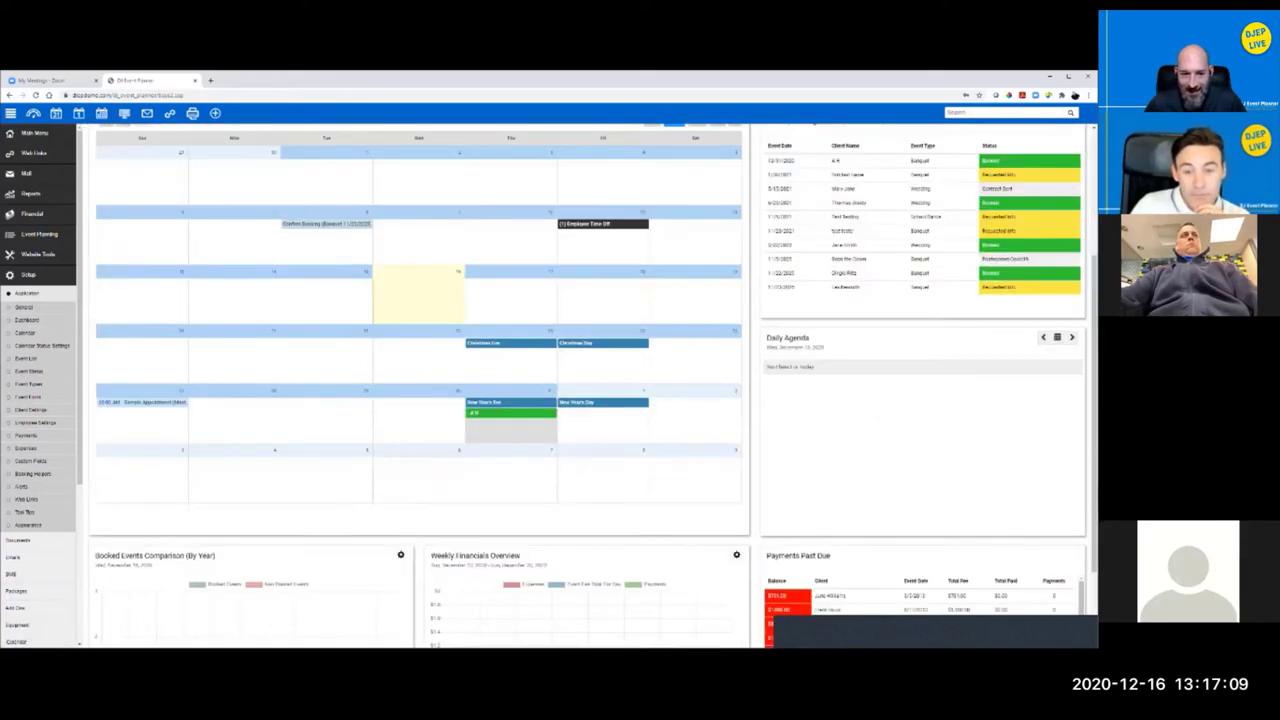
scroll(590, 385, up, 4)
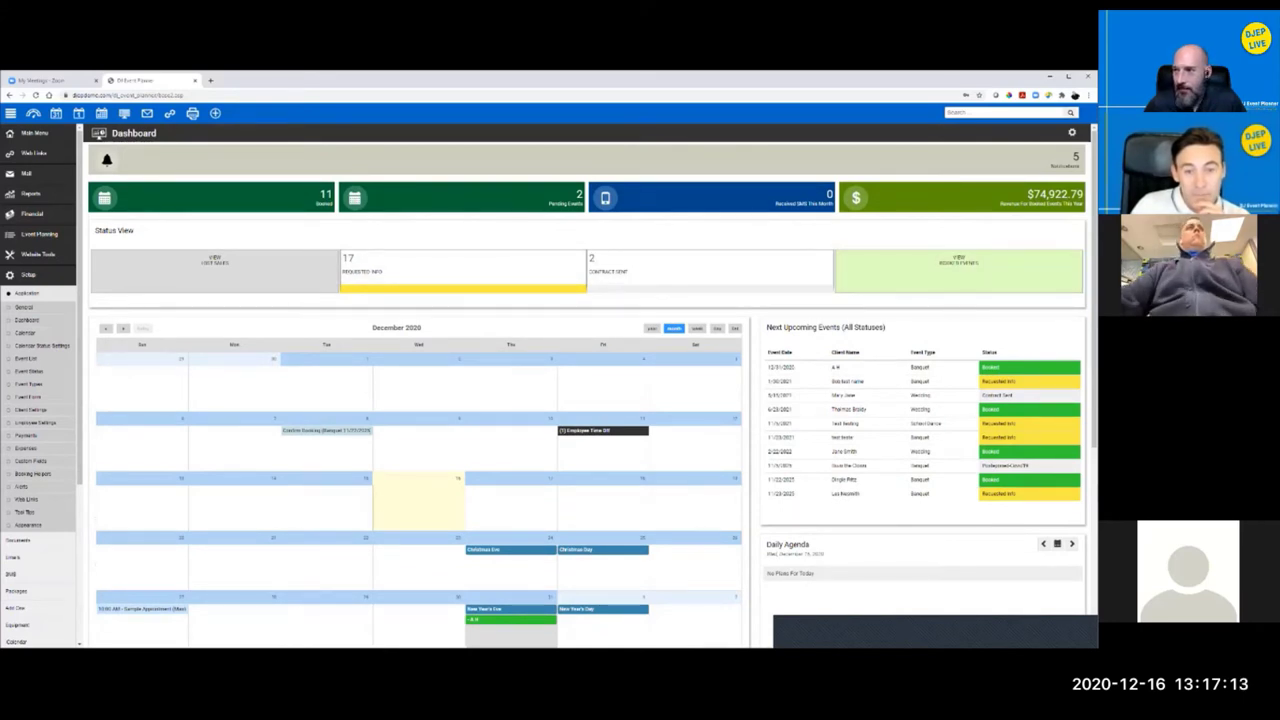
Step: Reopen the Dashboard Builder and switch Layout 1's large calendar slot to Calendar - Week view with side panel
click(1071, 132)
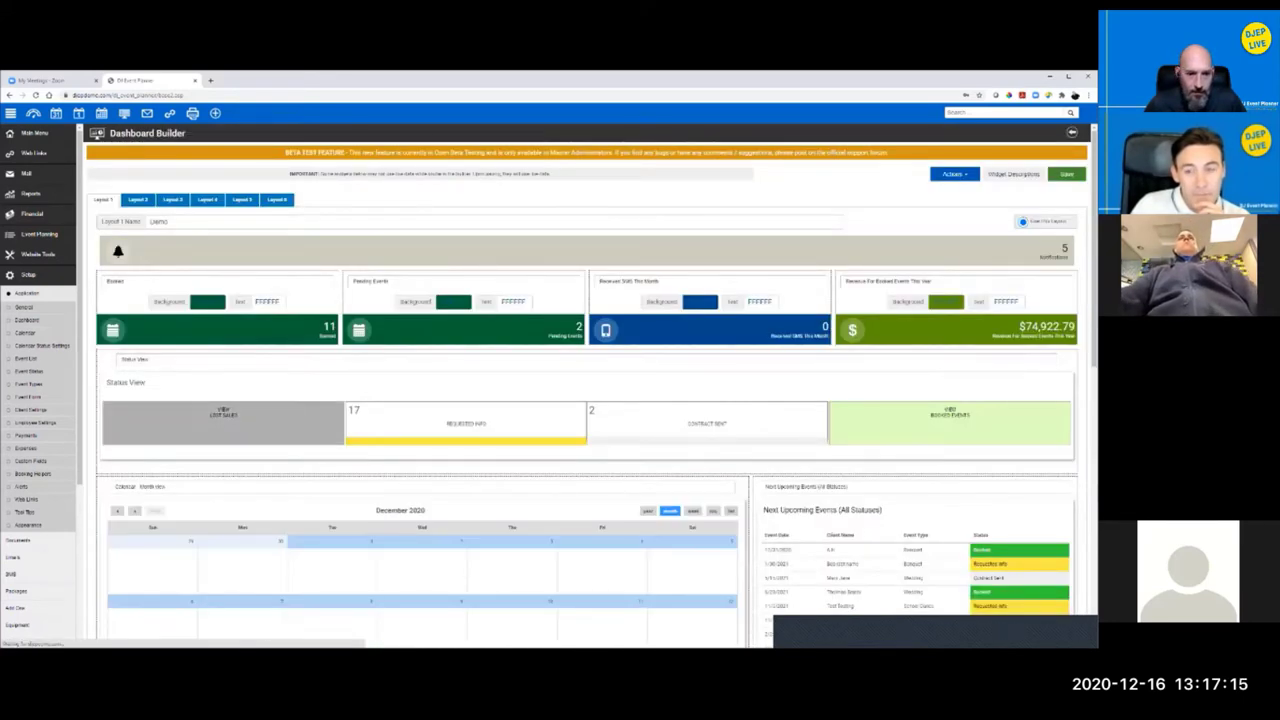
scroll(590, 385, down, 1)
click(422, 445)
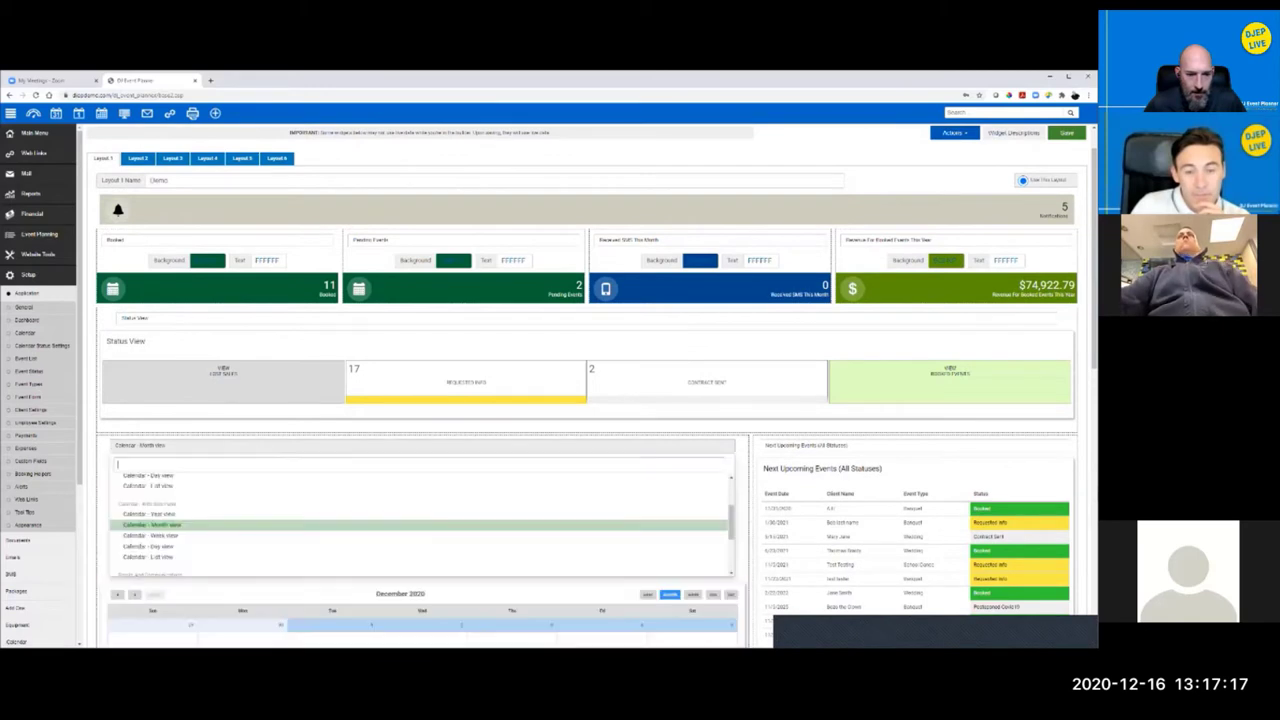
click(164, 535)
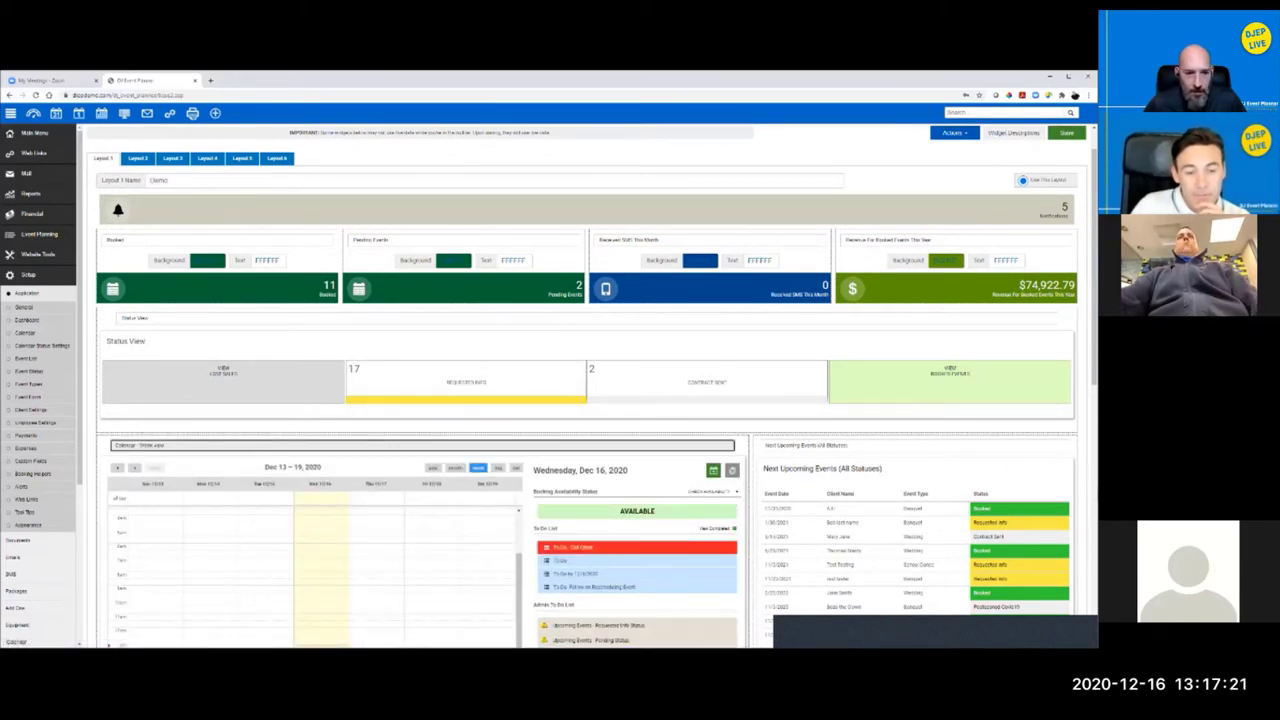
Step: Switch the large calendar slot to Calendar - Month view with side panel, save, and check the resulting dashboard
click(422, 445)
click(164, 511)
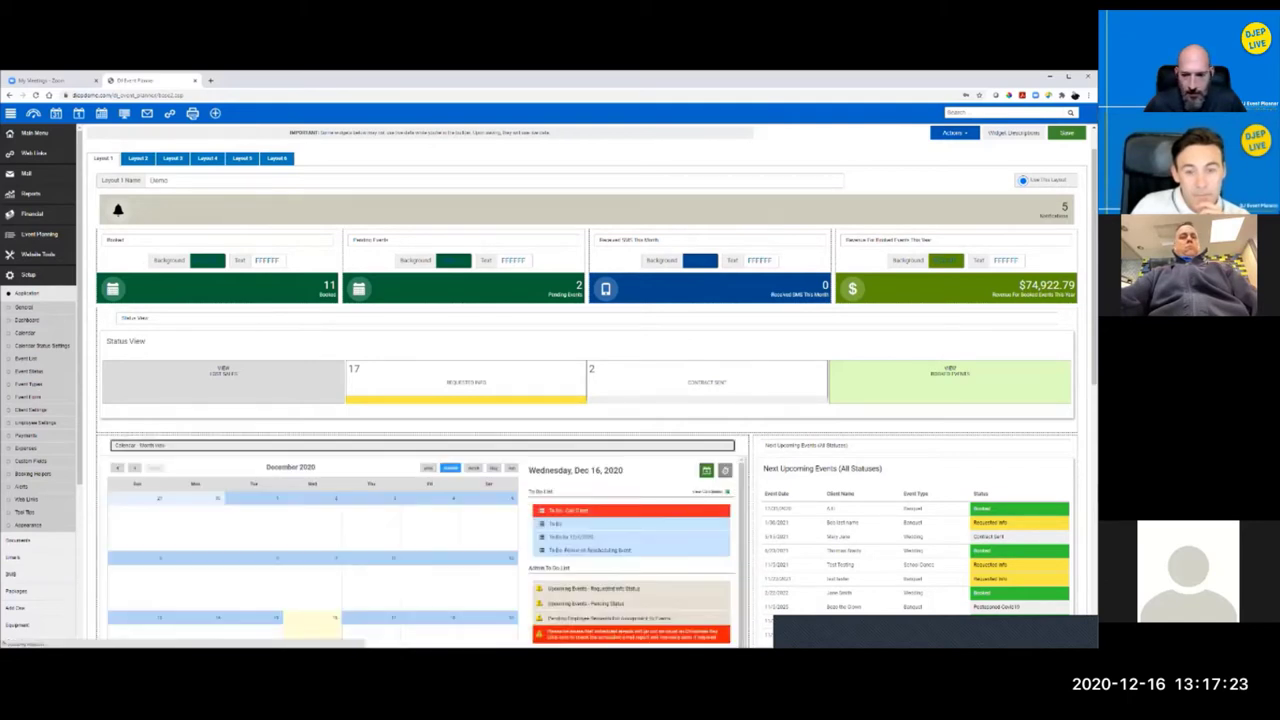
click(1066, 132)
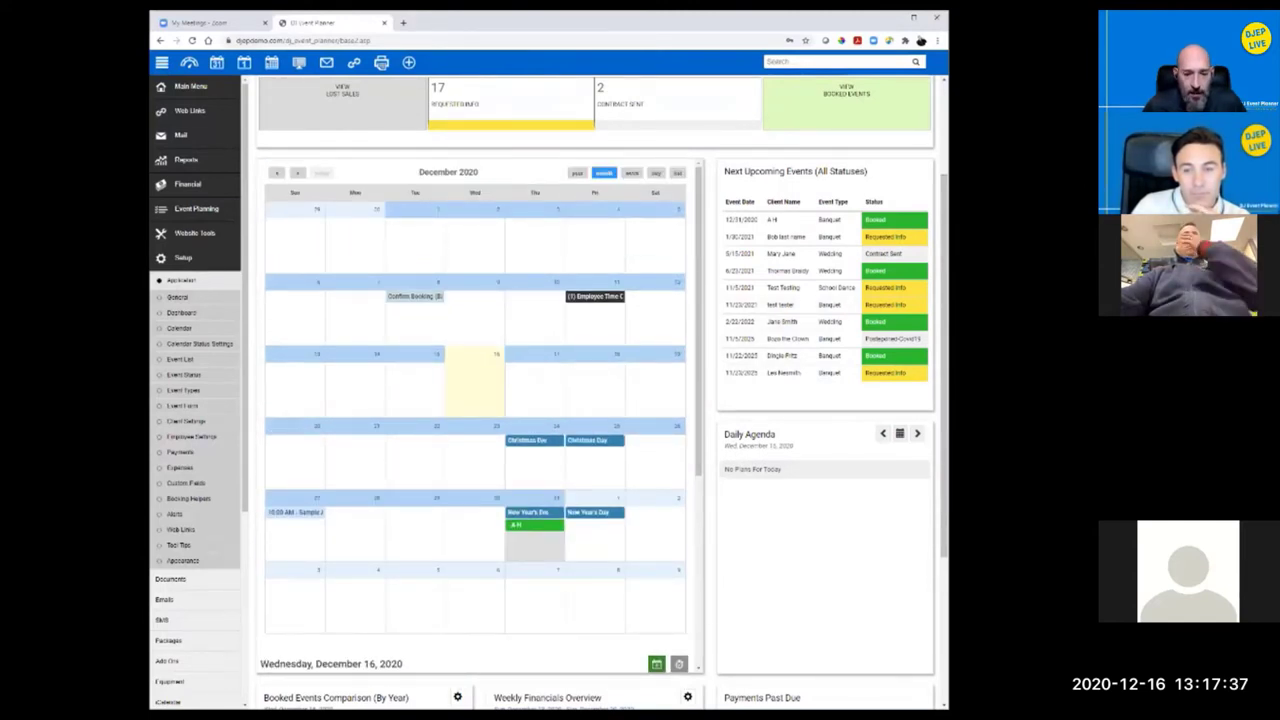
scroll(475, 400, down, 3)
scroll(475, 400, up, 5)
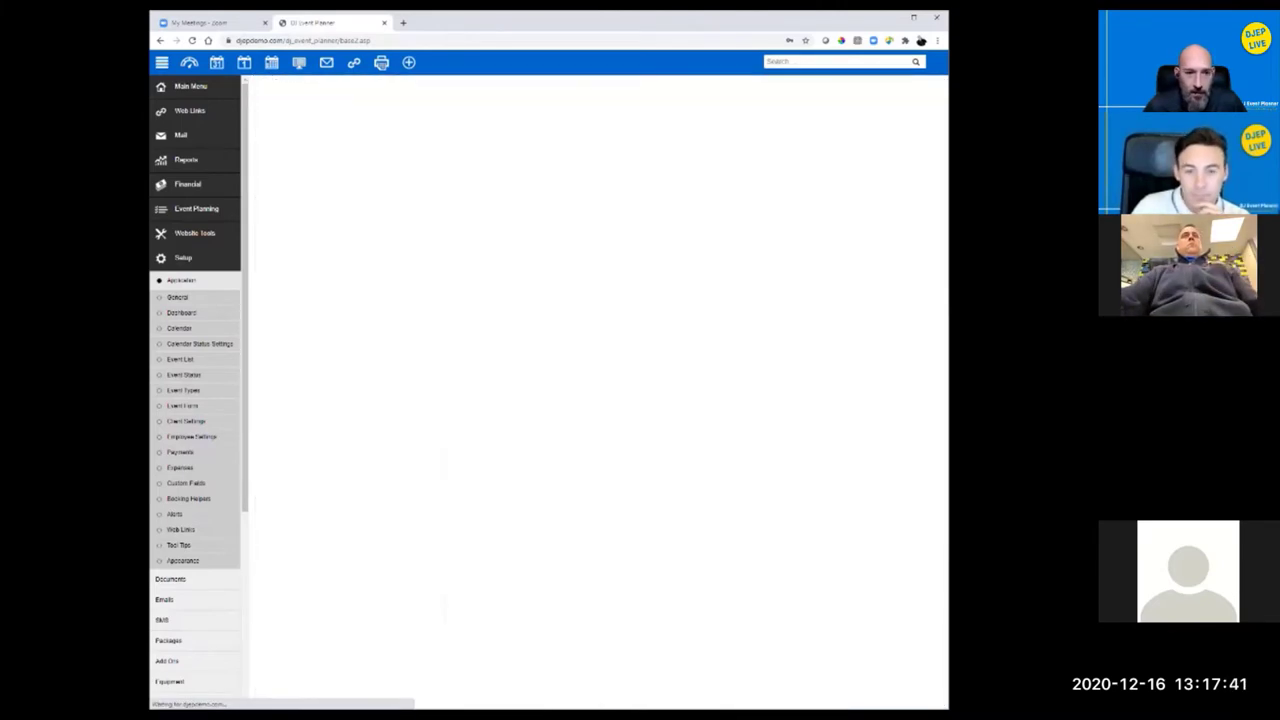
Step: Set Layout 1's large calendar slot to Calendar - Month view with no side panel, save, and review the dashboard in a wider window
click(483, 544)
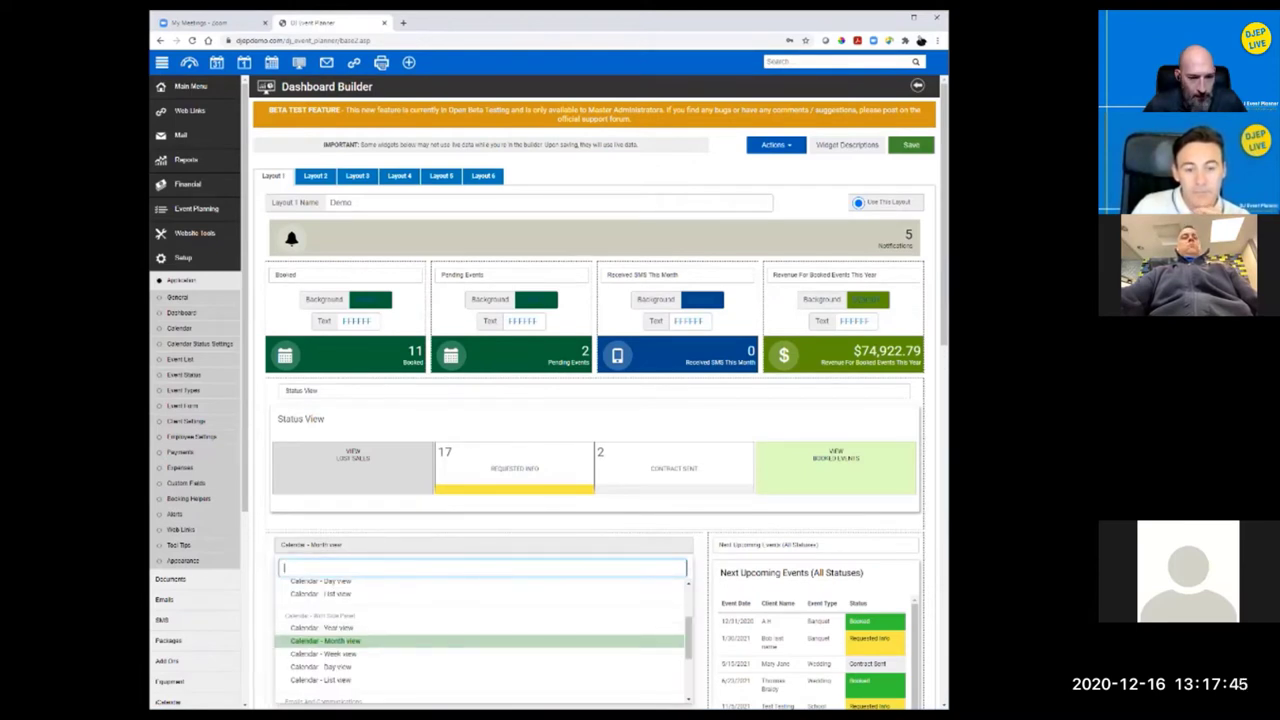
scroll(483, 640, up, 1)
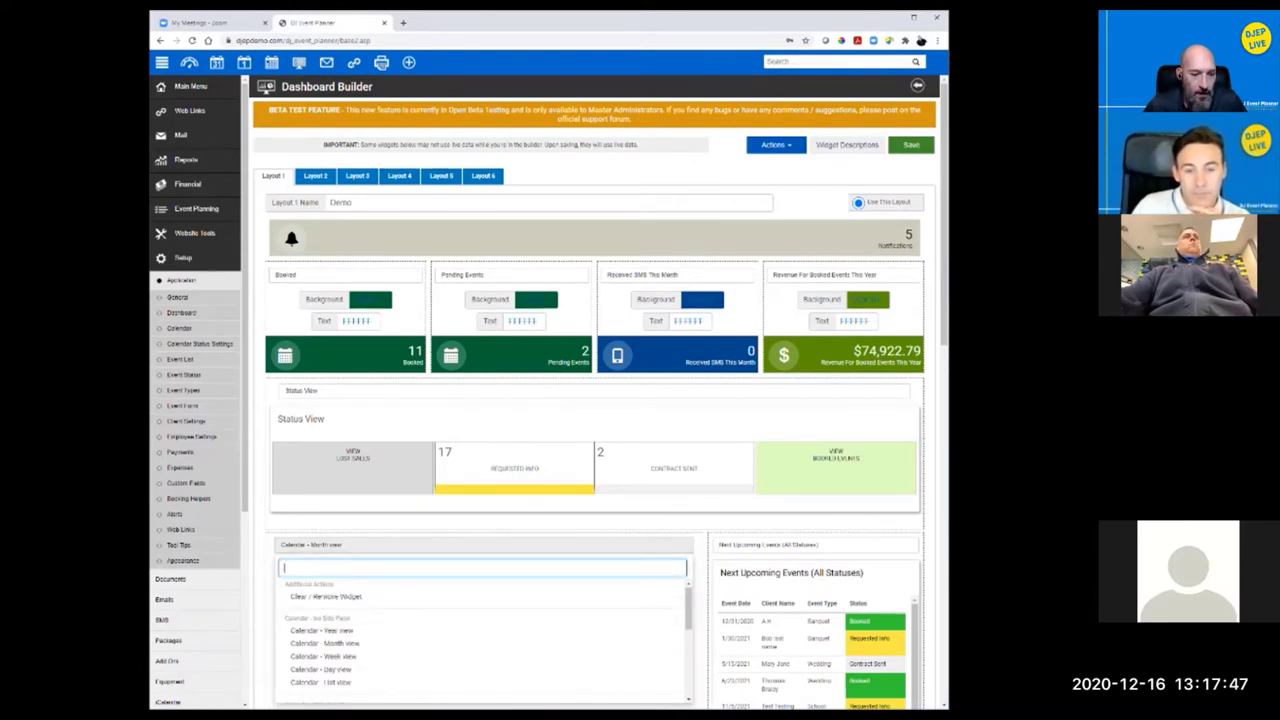
click(325, 643)
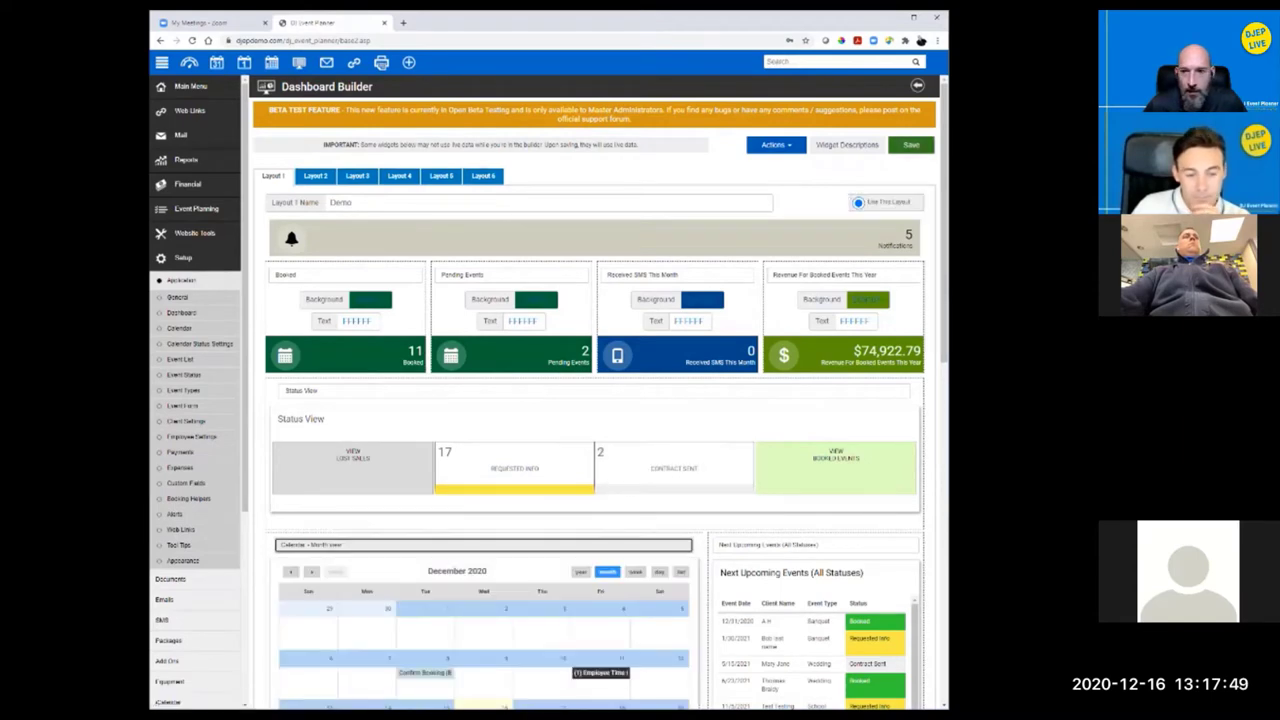
click(910, 145)
scroll(594, 400, down, 3)
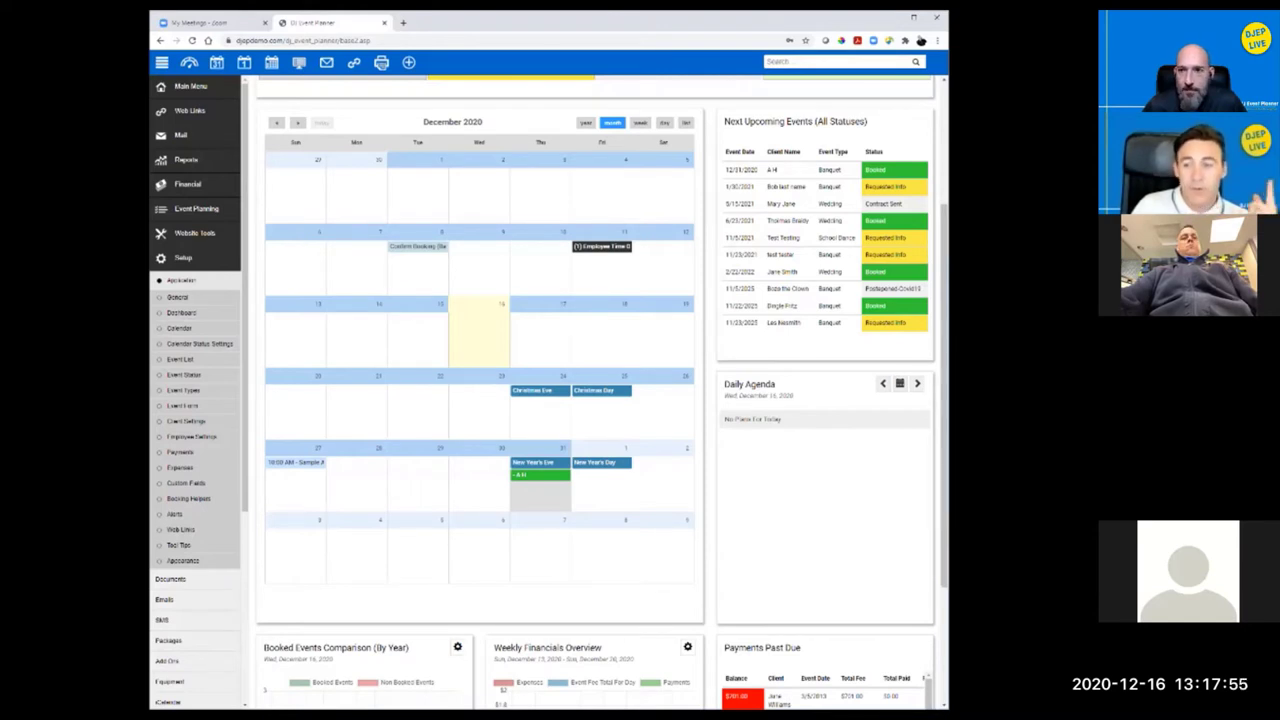
double_click(755, 28)
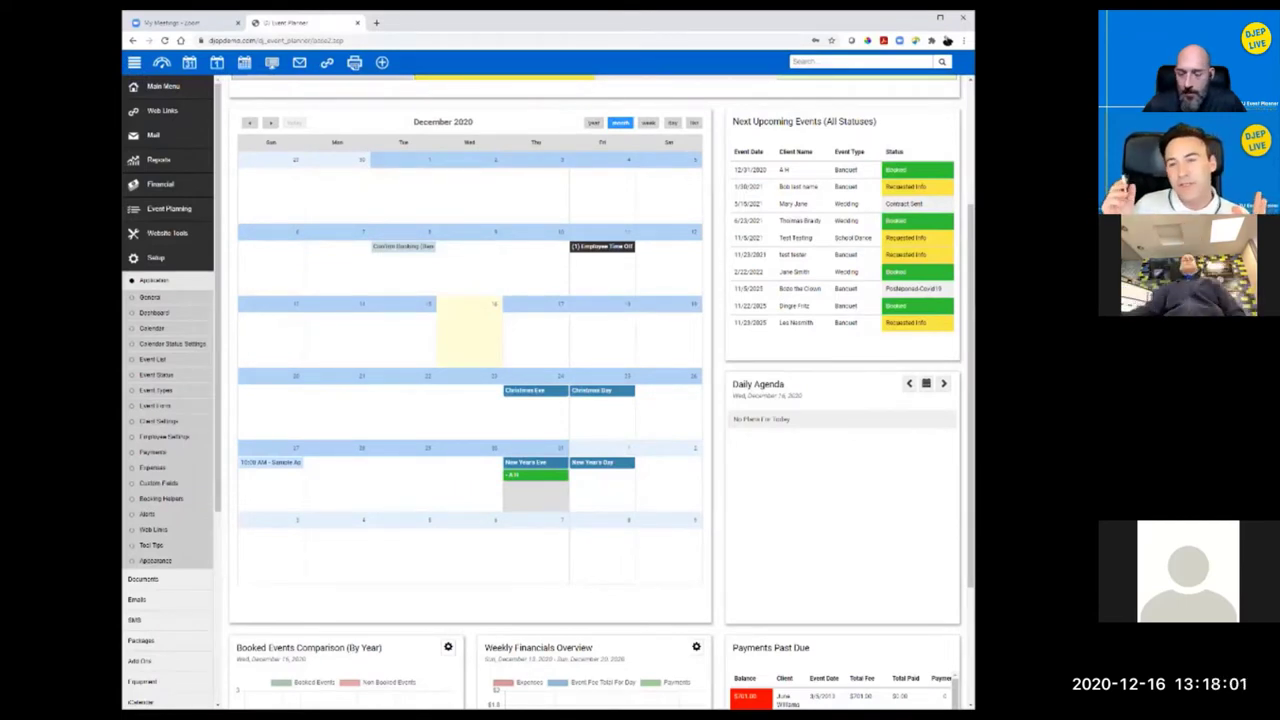
scroll(601, 392, down, 1)
scroll(595, 390, up, 5)
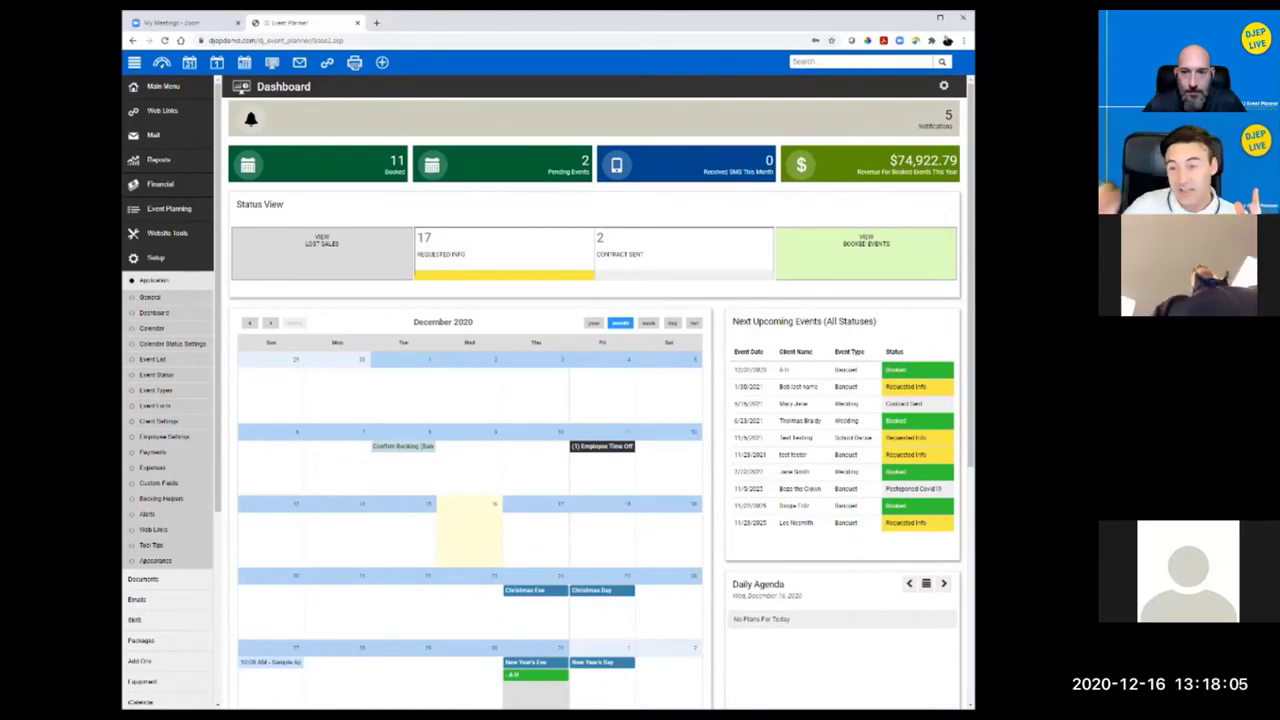
Step: Open the Dashboard Builder, look over Layout 1, and clear its Status View widget
click(943, 86)
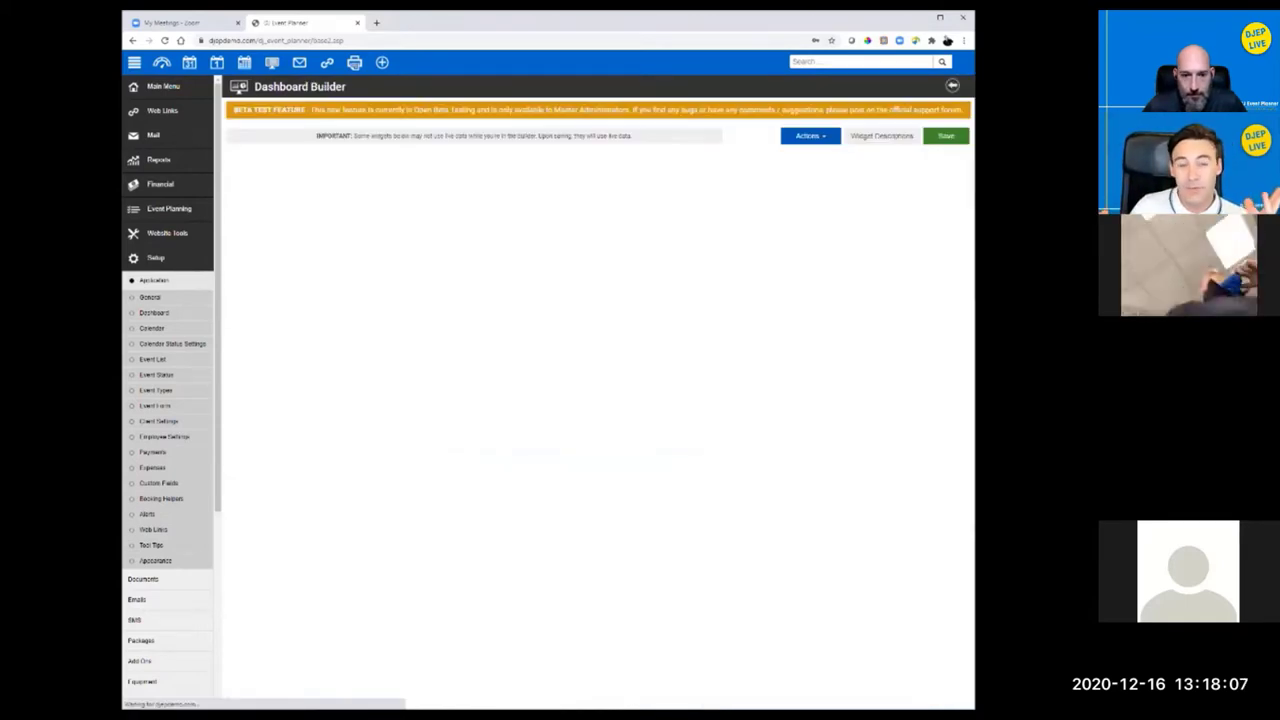
scroll(595, 390, down, 8)
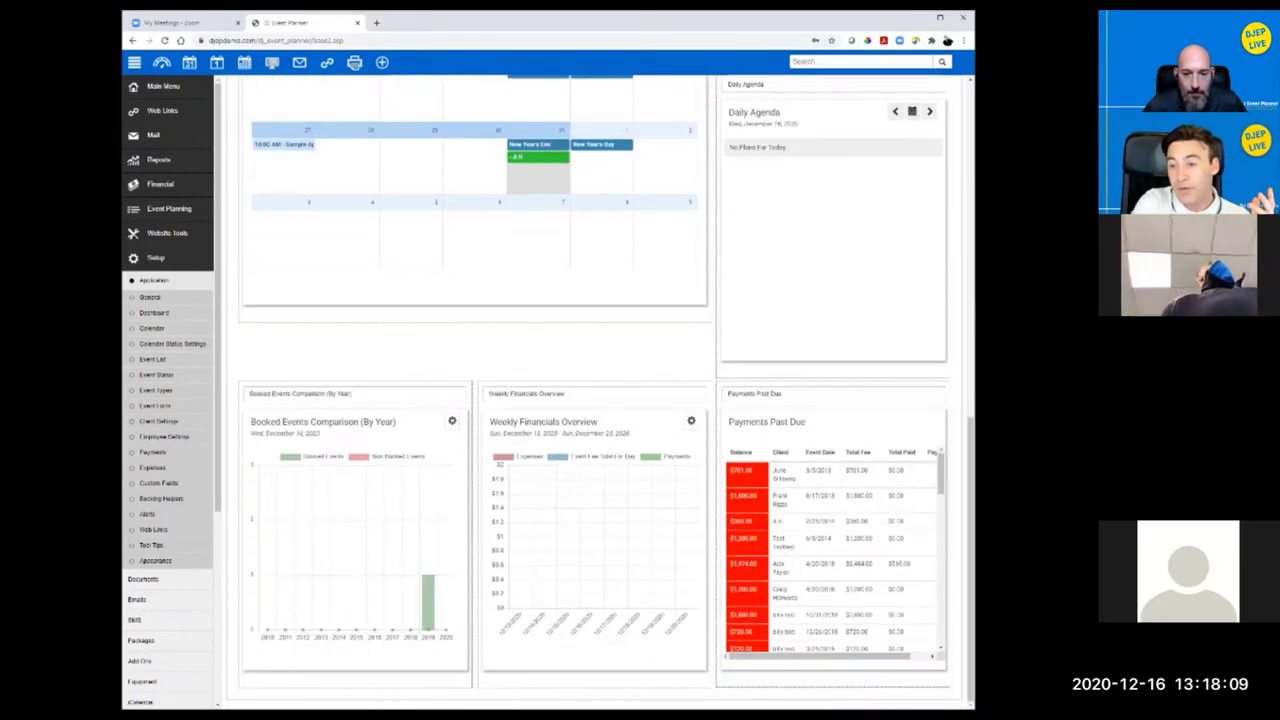
scroll(595, 390, up, 7)
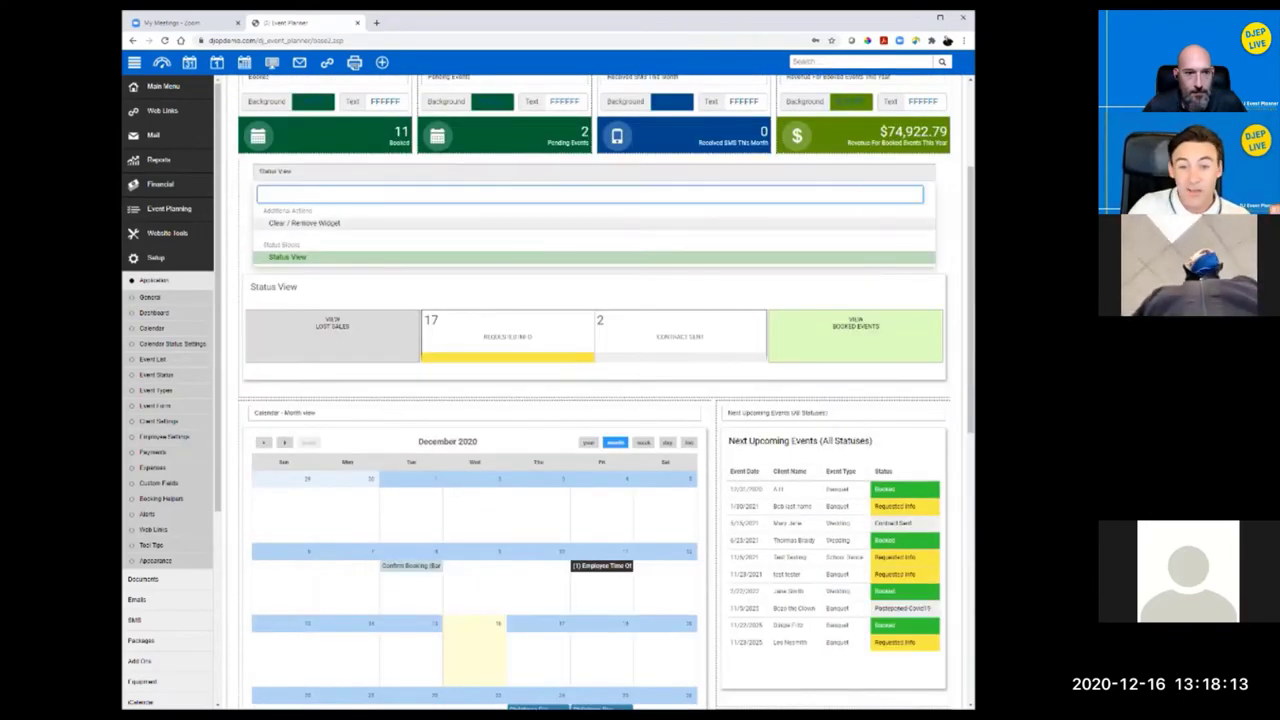
scroll(595, 390, down, 4)
scroll(600, 672, down, 3)
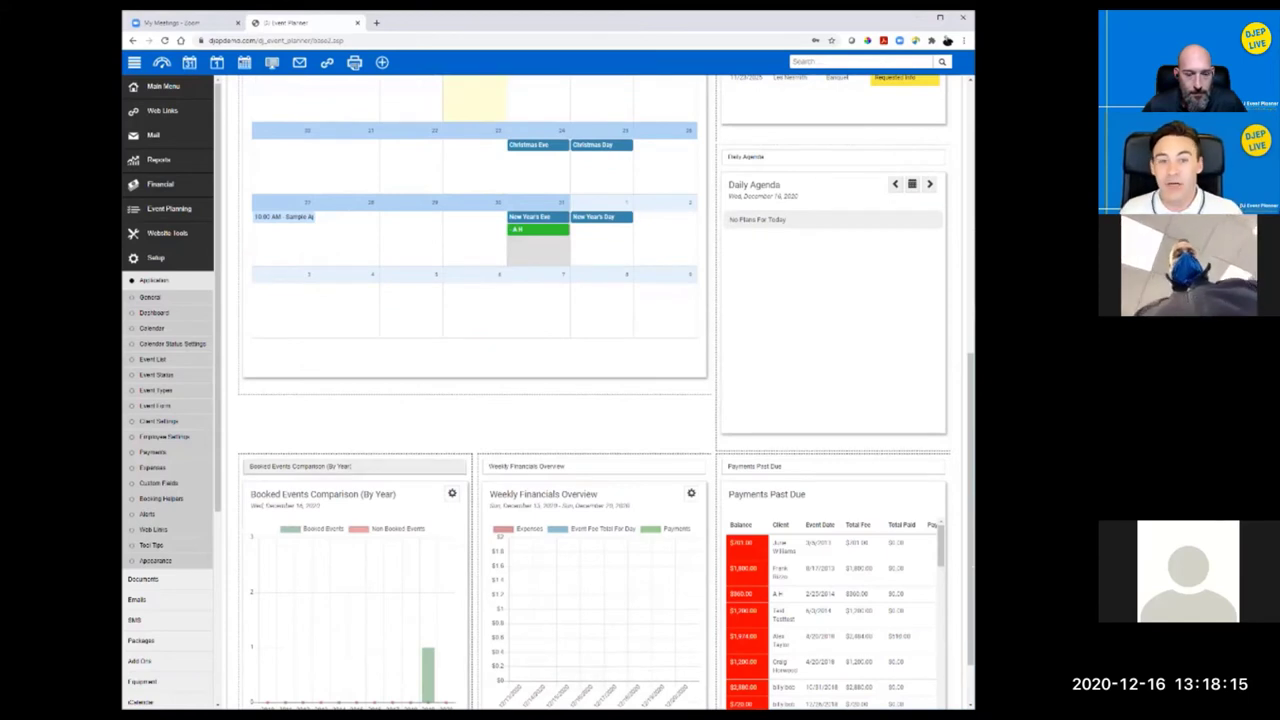
Step: Remove the Booked Events Comparison (By Year) and Weekly Financials Overview widgets from Layout 1
click(354, 466)
click(350, 516)
click(593, 466)
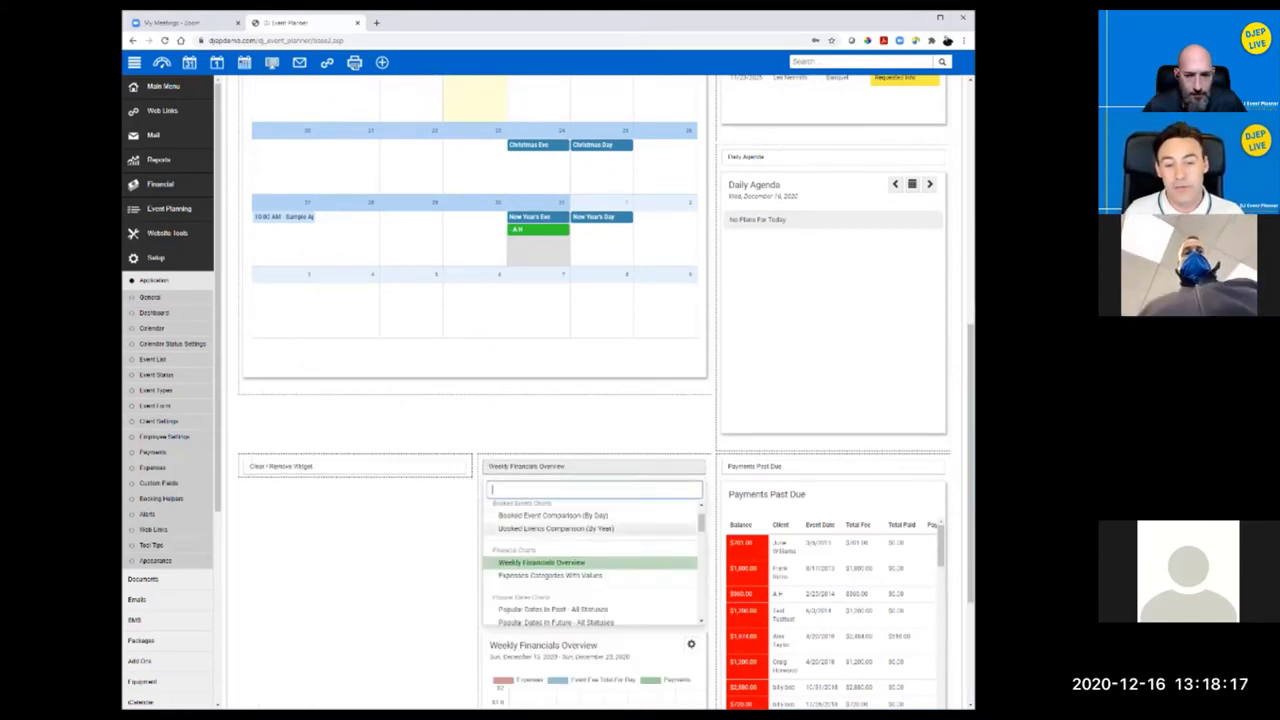
click(590, 517)
Step: Look through the widget options for the Payments Past Due slot and save Layout 1
click(833, 466)
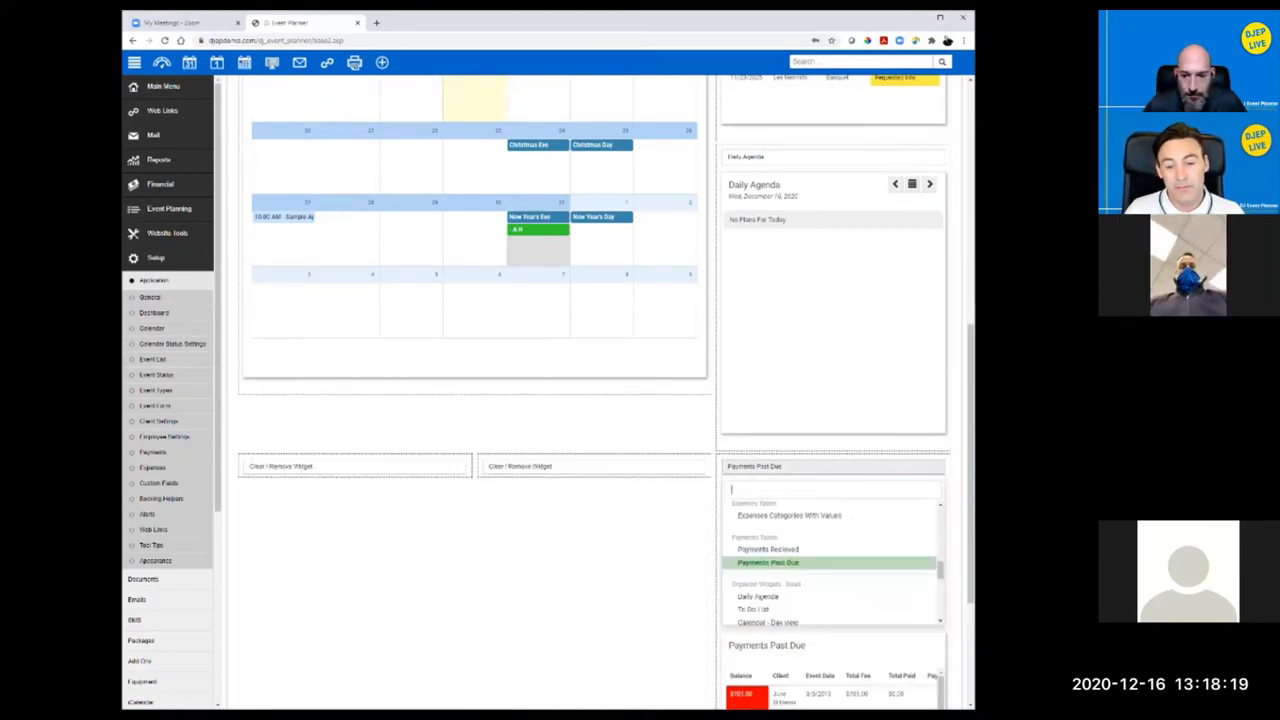
scroll(833, 563, up, 5)
scroll(833, 565, up, 1)
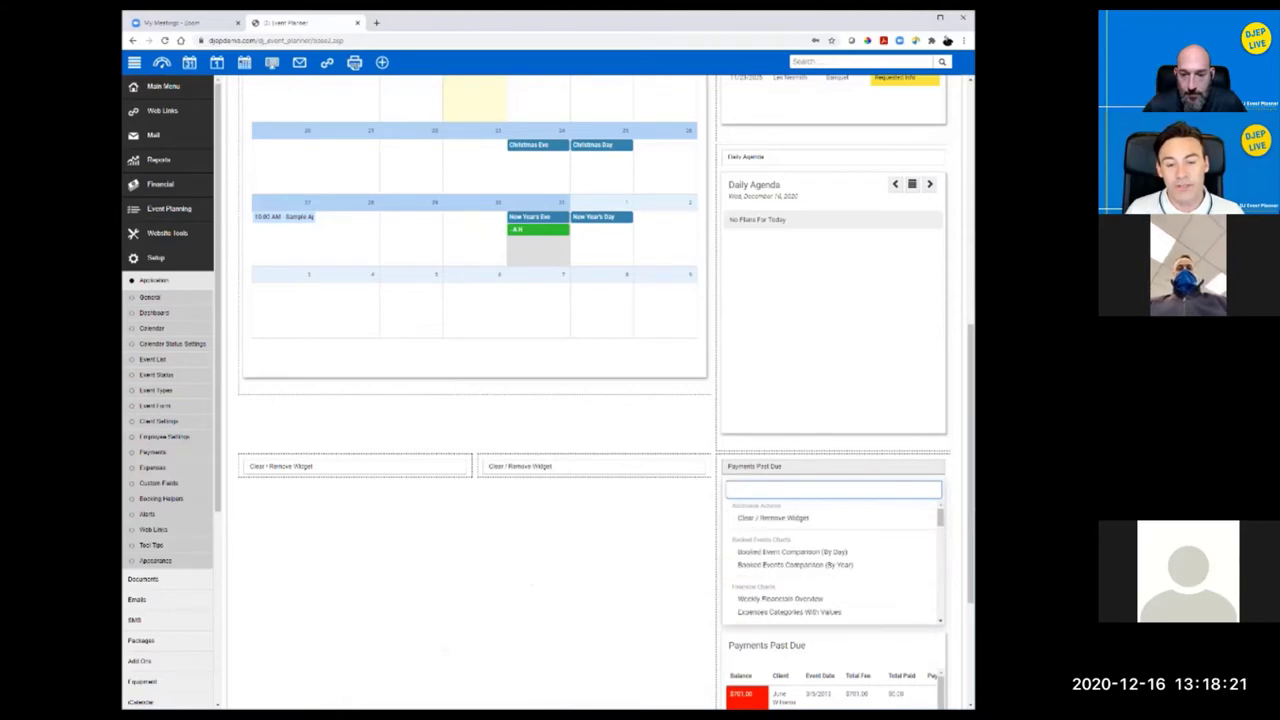
scroll(596, 390, up, 6)
click(936, 144)
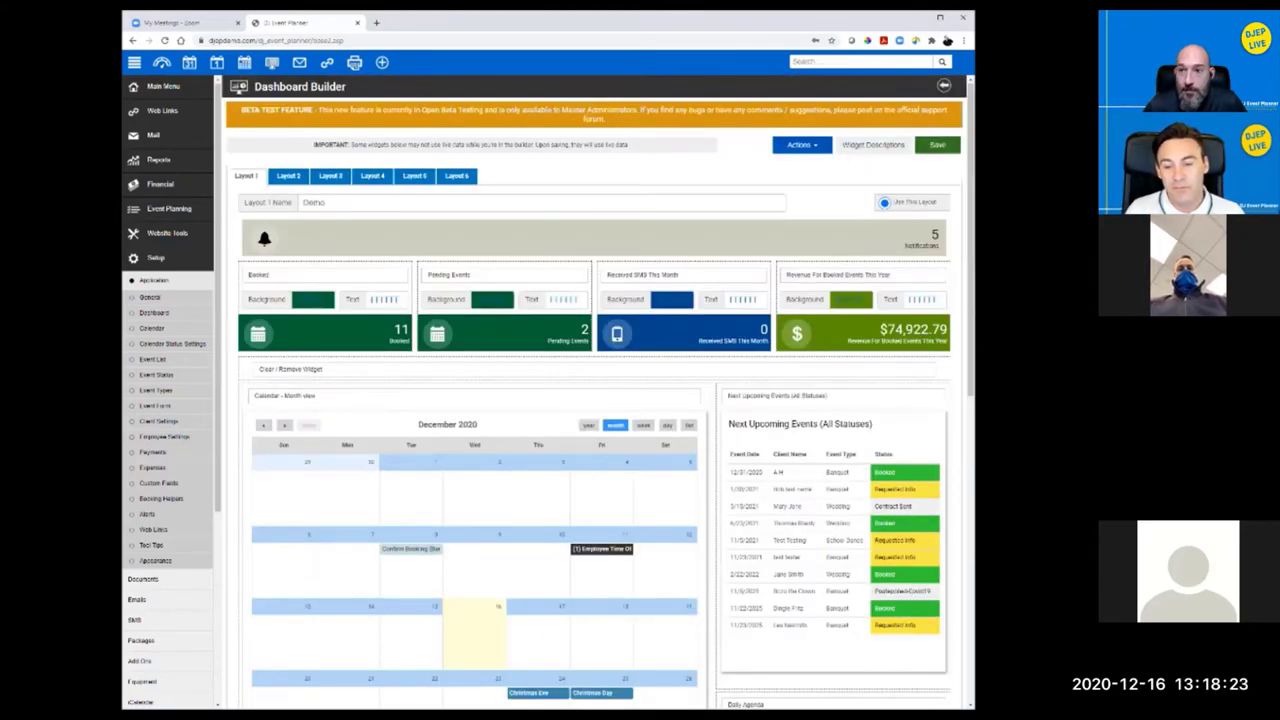
Step: Review the saved dashboard's calendar, upcoming events, Daily Agenda and Payments Past Due widgets
scroll(595, 390, down, 5)
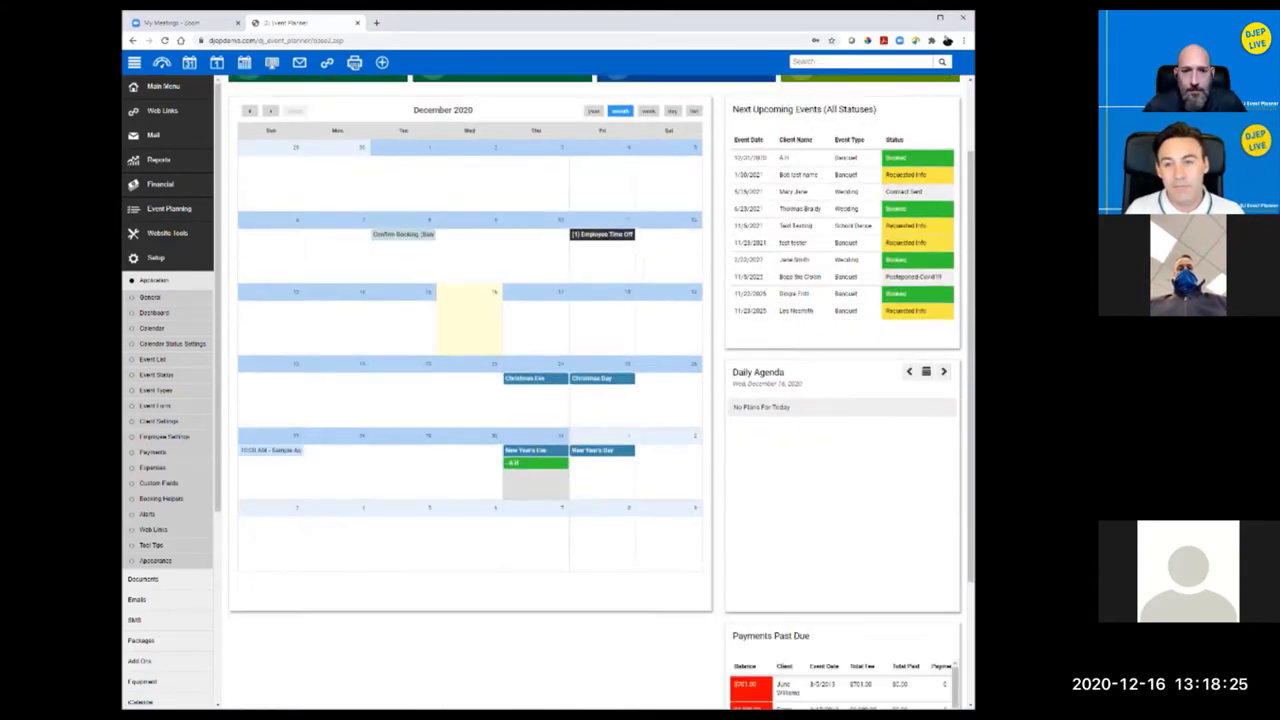
scroll(595, 390, up, 1)
scroll(595, 390, down, 1)
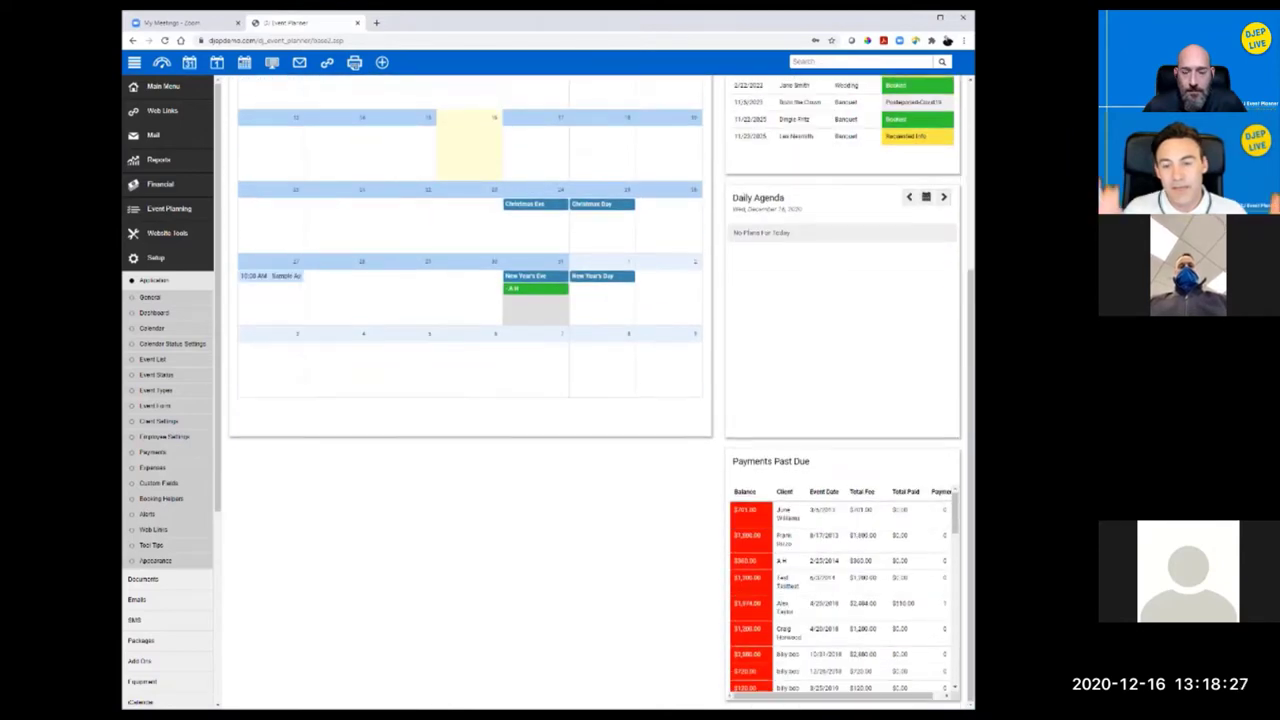
scroll(595, 390, up, 5)
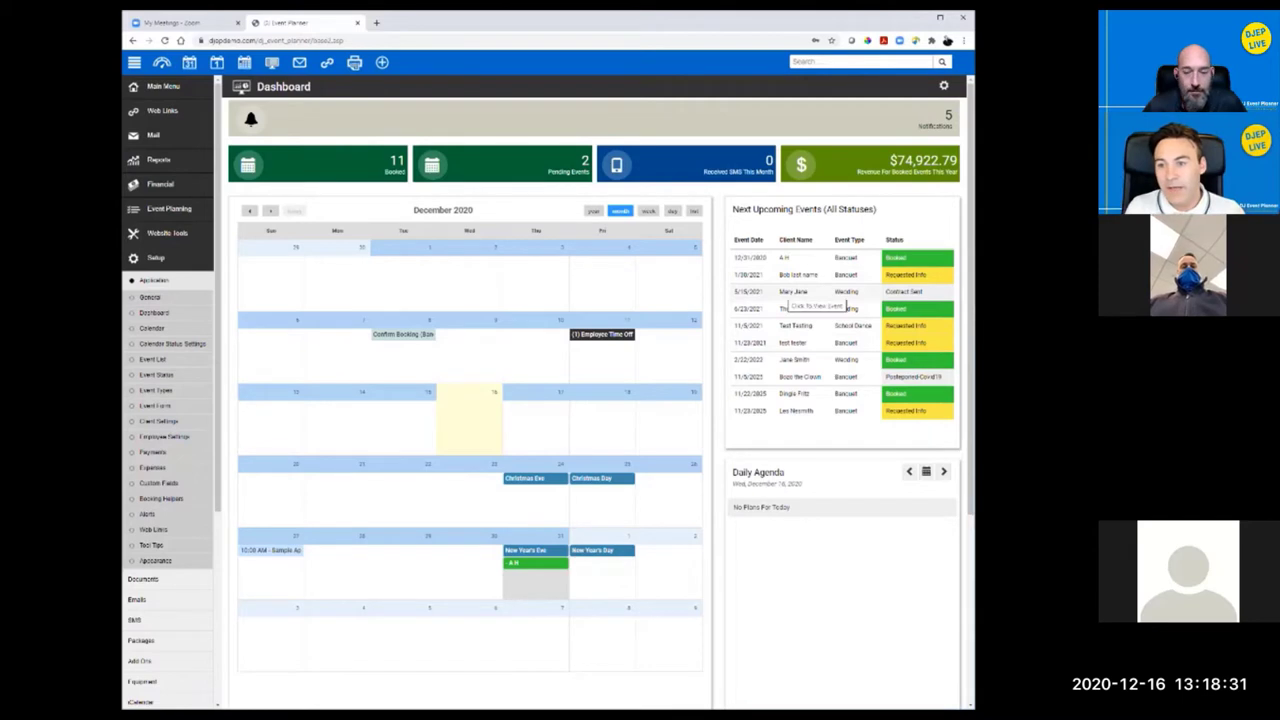
scroll(597, 392, down, 1)
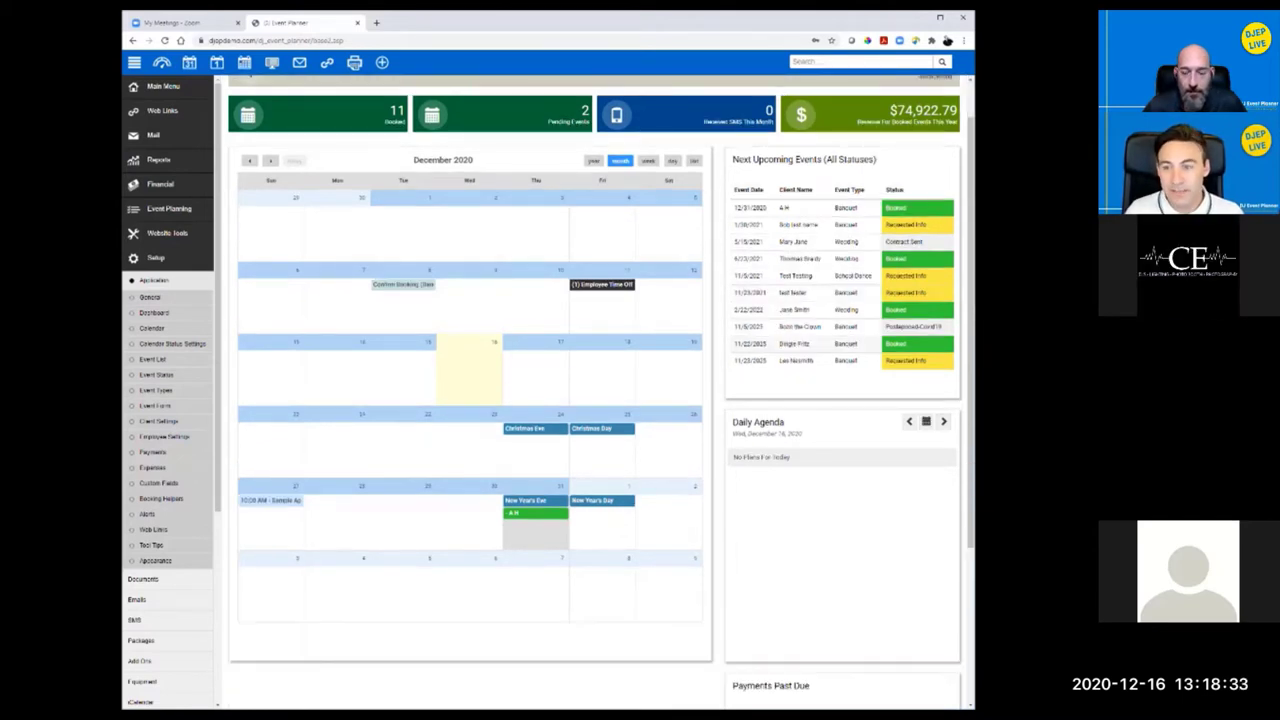
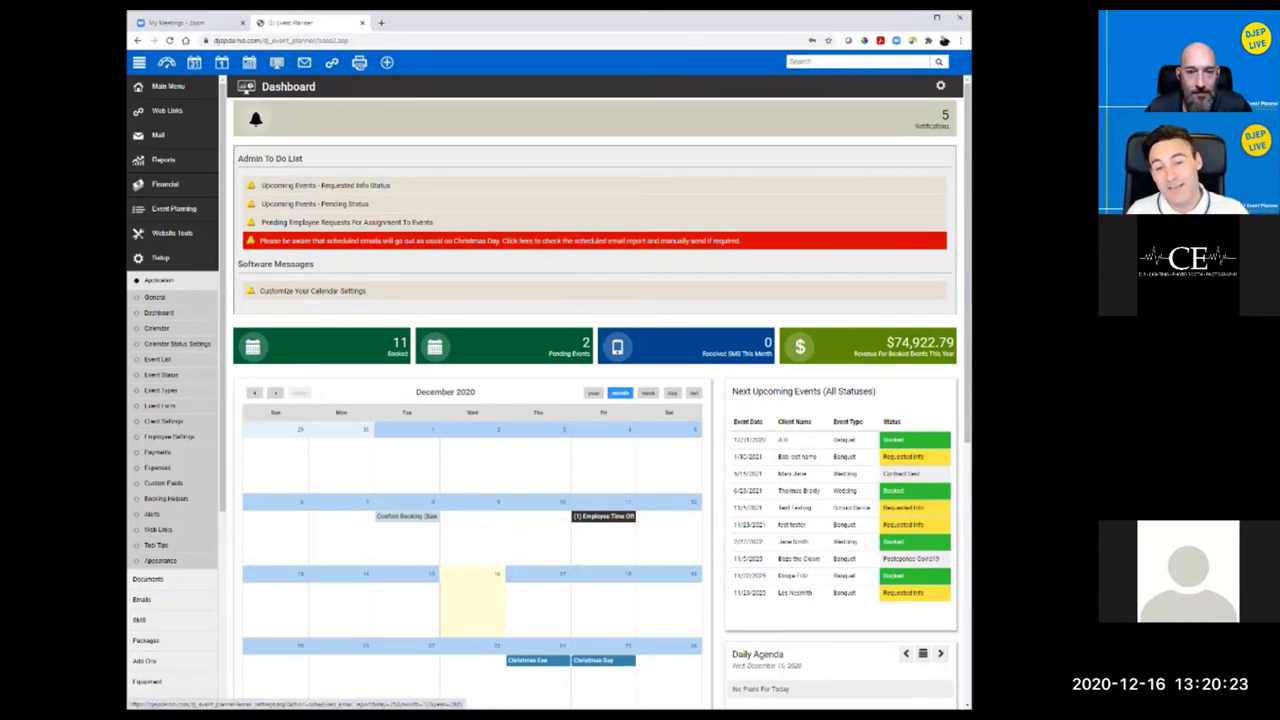
Step: Check the Christmas Day scheduled emails notice in the dashboard's Admin To Do List
click(520, 240)
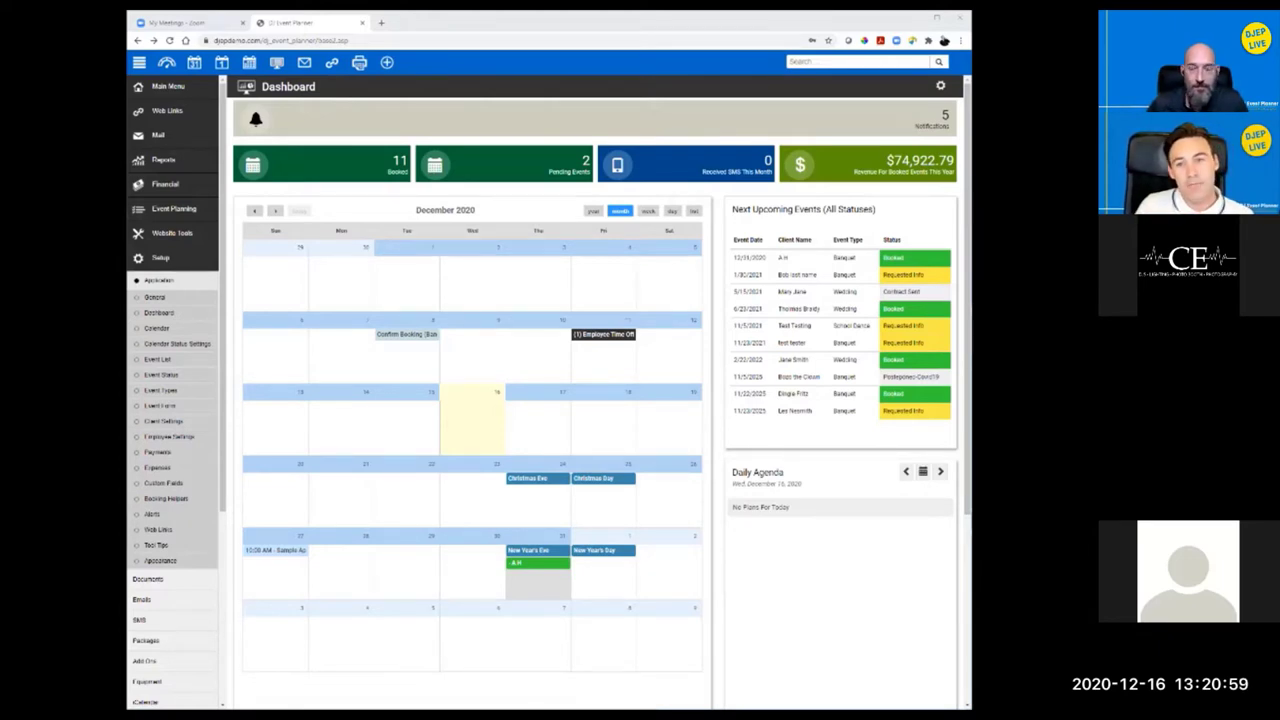
Step: Open the Dashboard Builder and review the beta test notice and Layout 1's current widgets
click(940, 85)
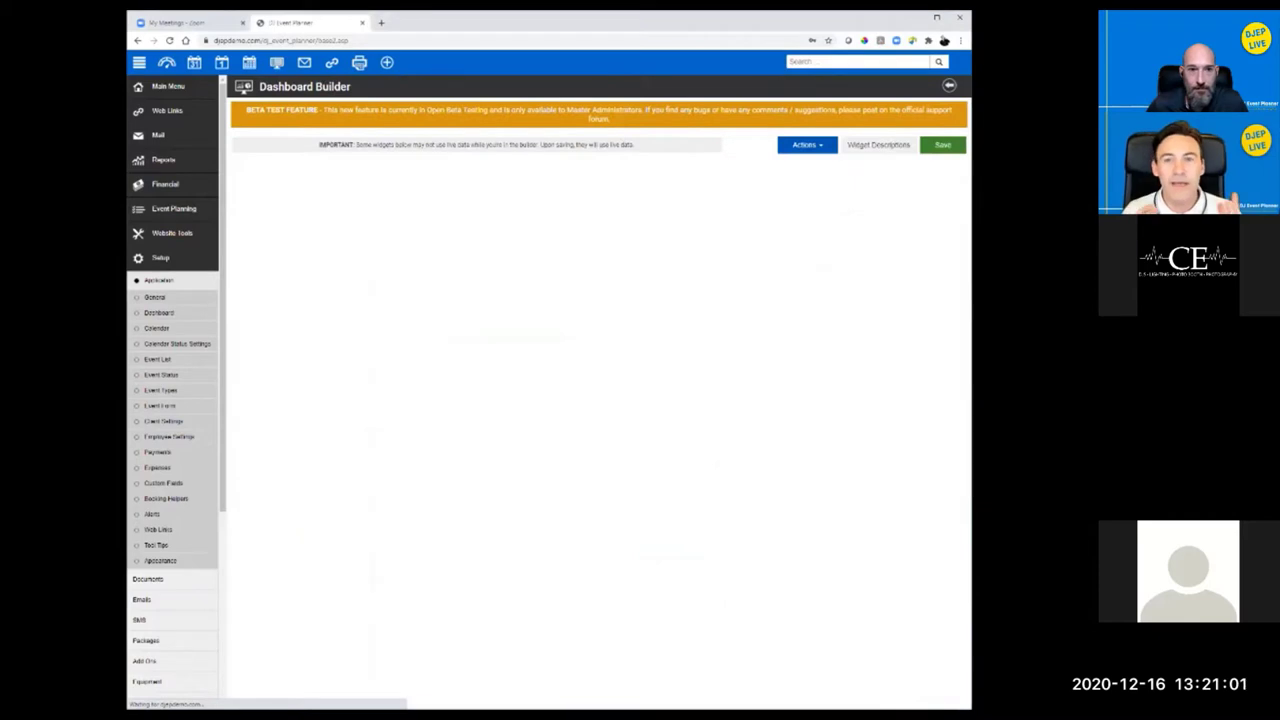
drag(242, 109, 608, 120)
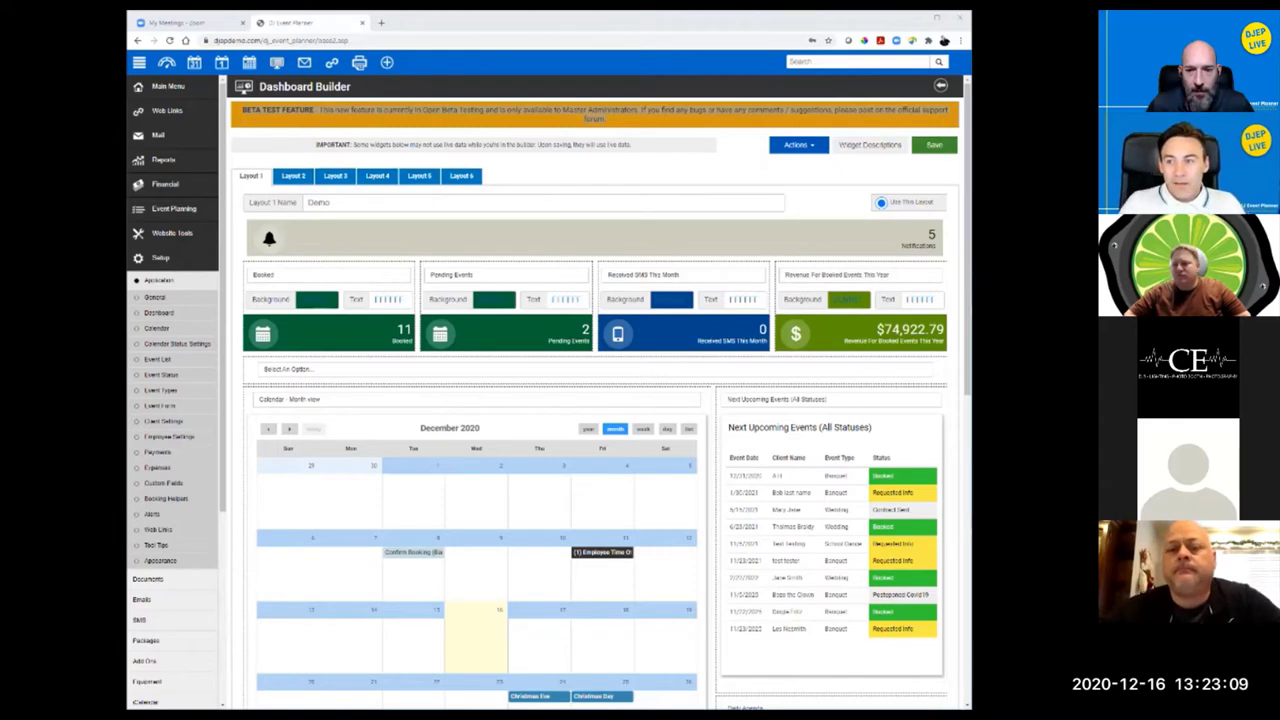
scroll(595, 400, down, 3)
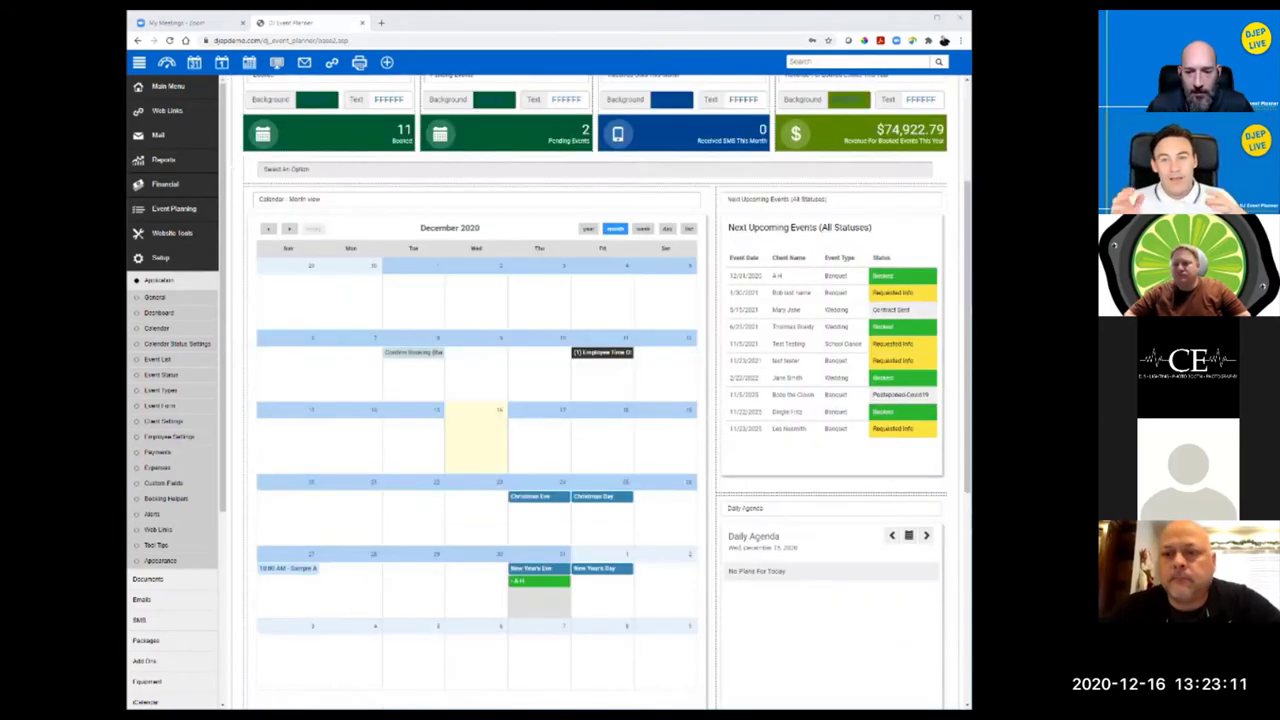
scroll(595, 400, up, 3)
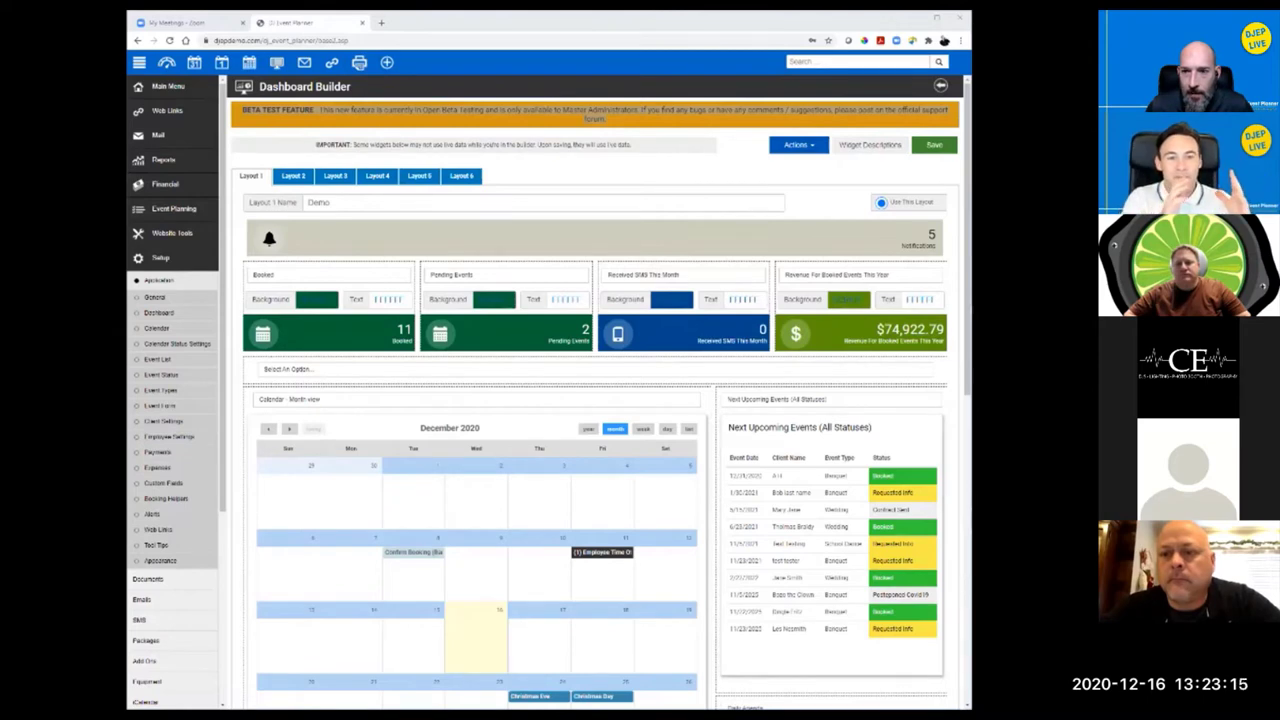
scroll(595, 400, down, 4)
scroll(595, 400, up, 3)
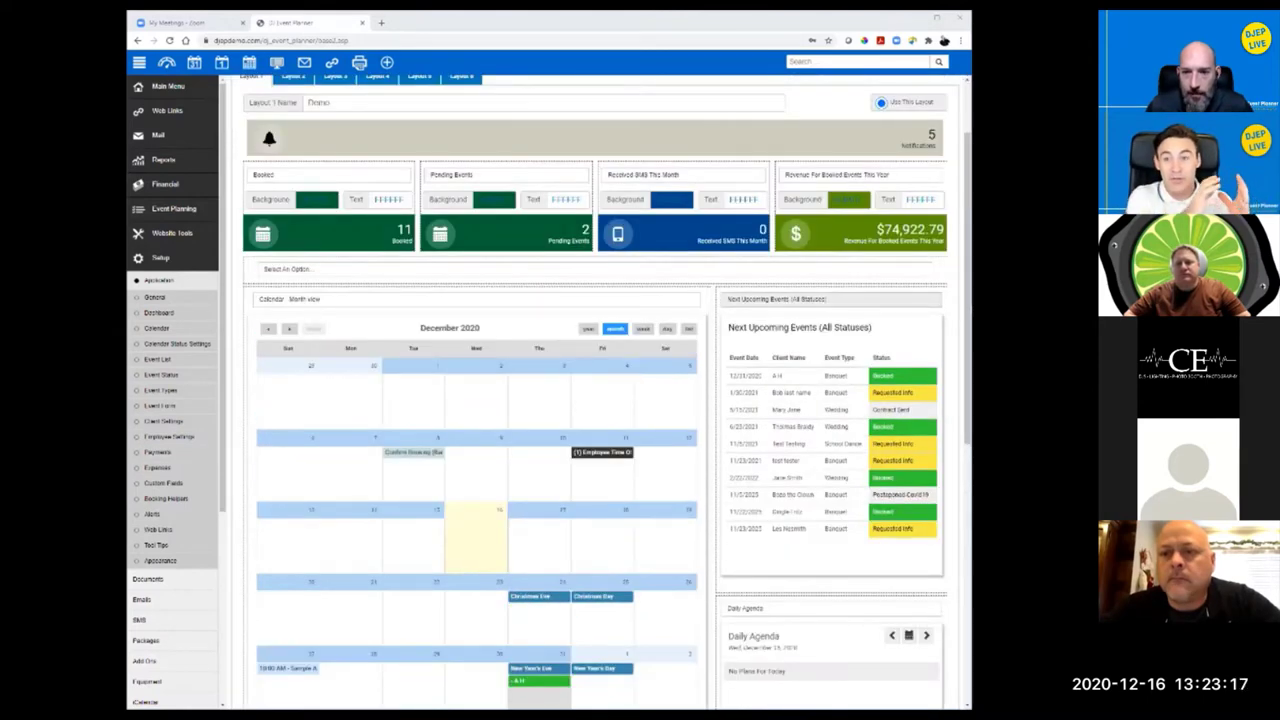
Step: Replace the Next Upcoming Events (All Statuses) widget in Layout 1 with a Custom Coding widget
click(830, 299)
scroll(830, 395, down, 3)
scroll(830, 400, down, 6)
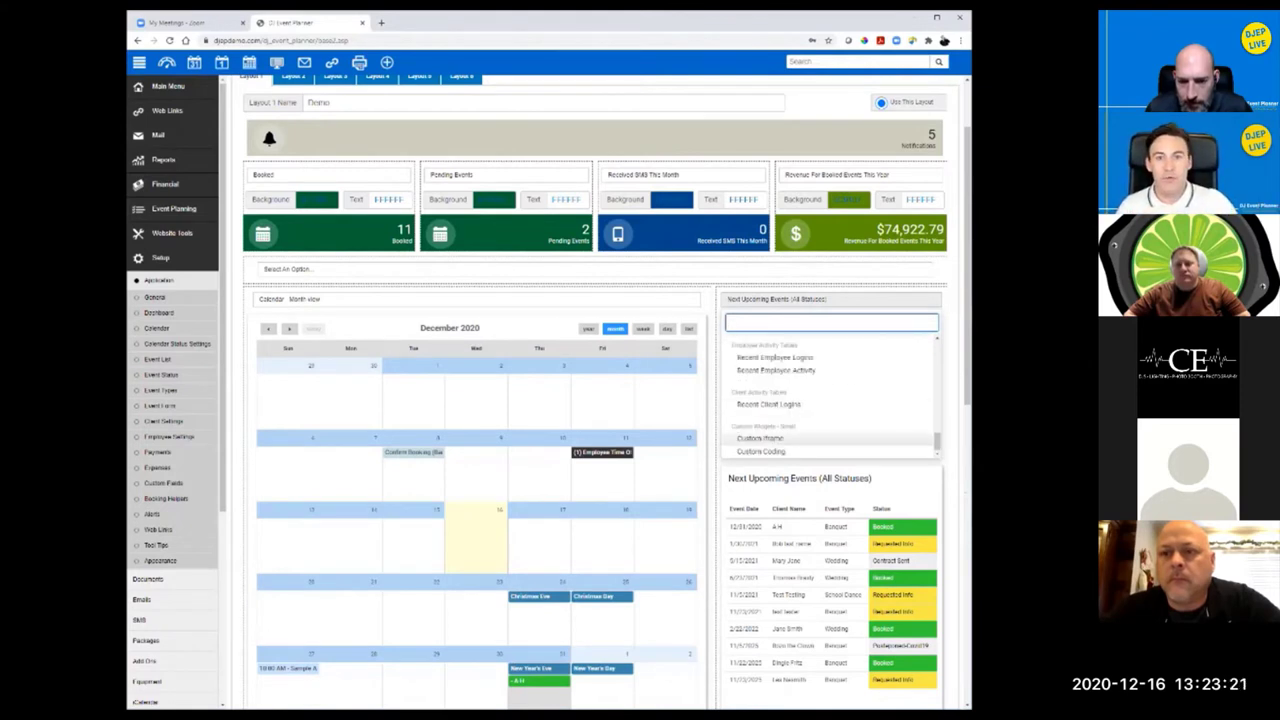
click(760, 451)
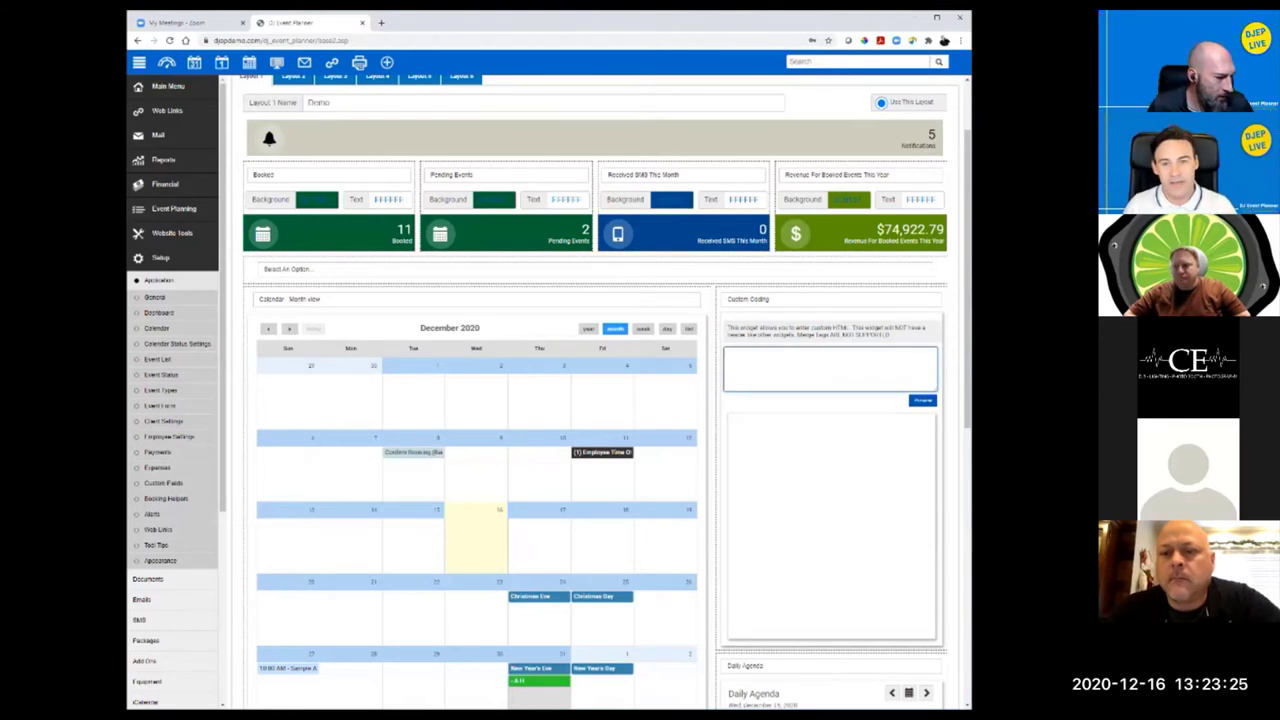
Step: Paste the prepared HTML code into the Custom Coding widget, save the layout and check the widget on the dashboard
key(alt+Tab)
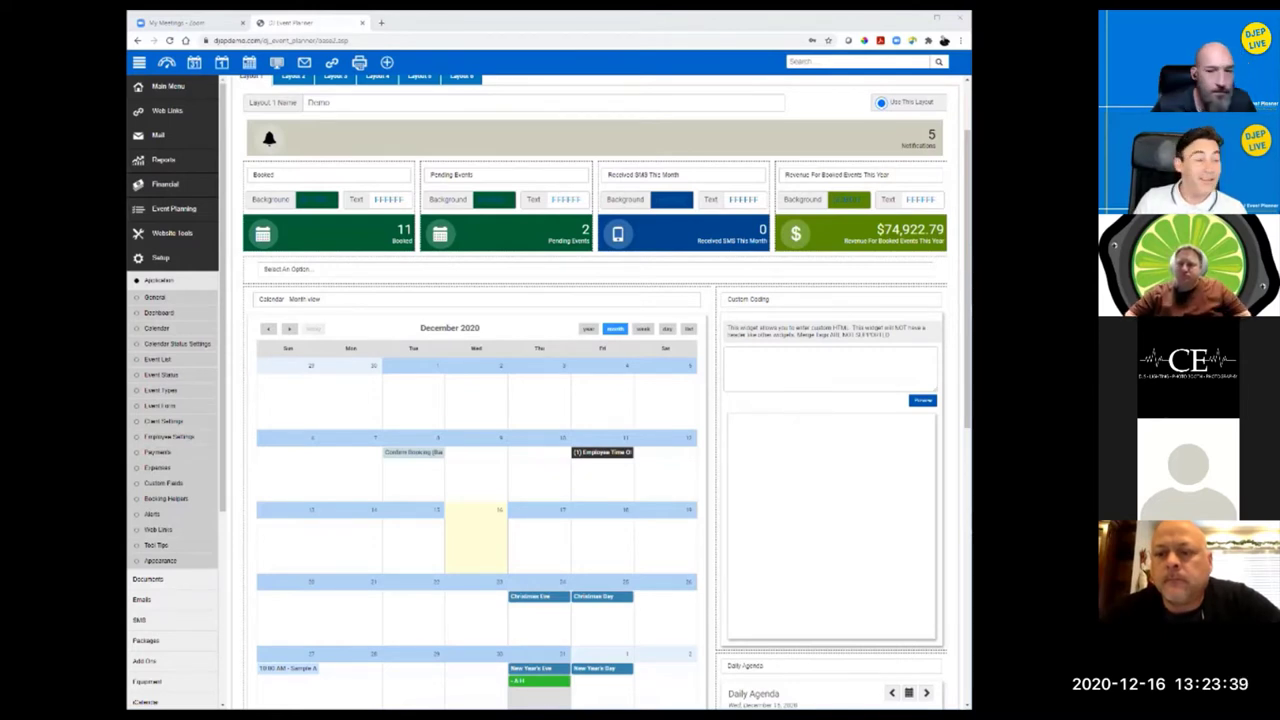
click(830, 368)
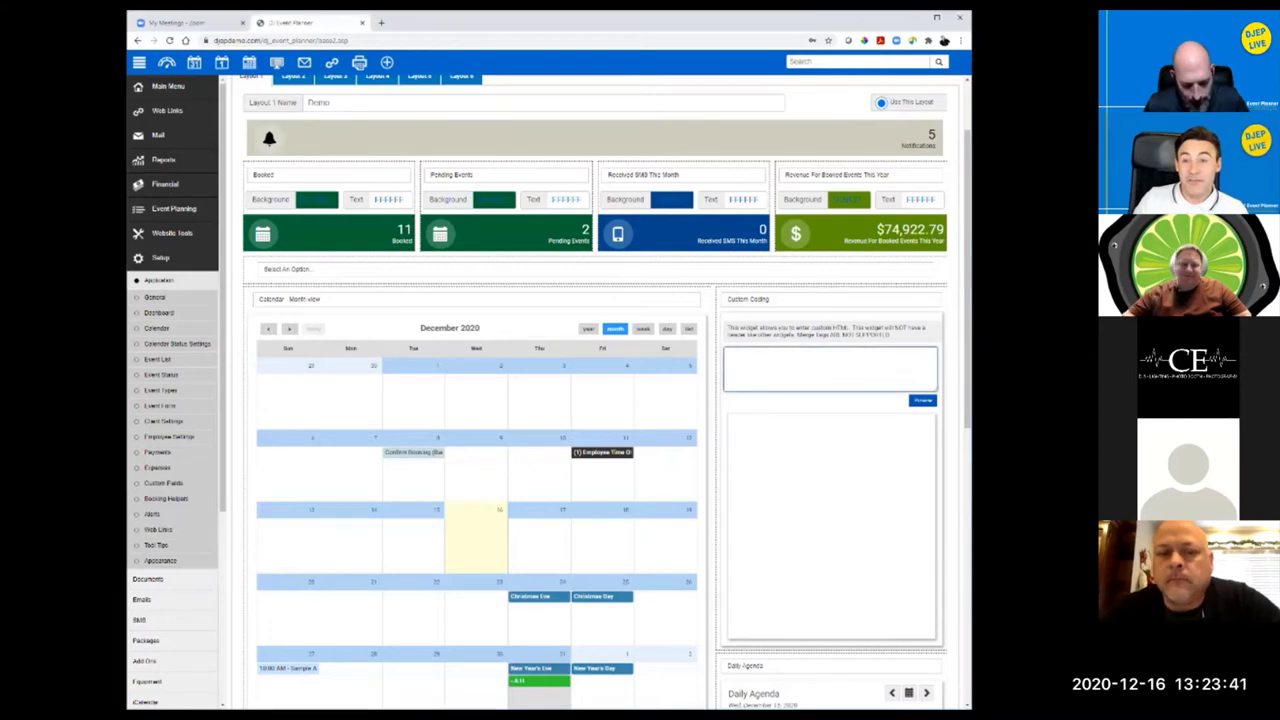
key(ctrl+v)
scroll(595, 392, up, 2)
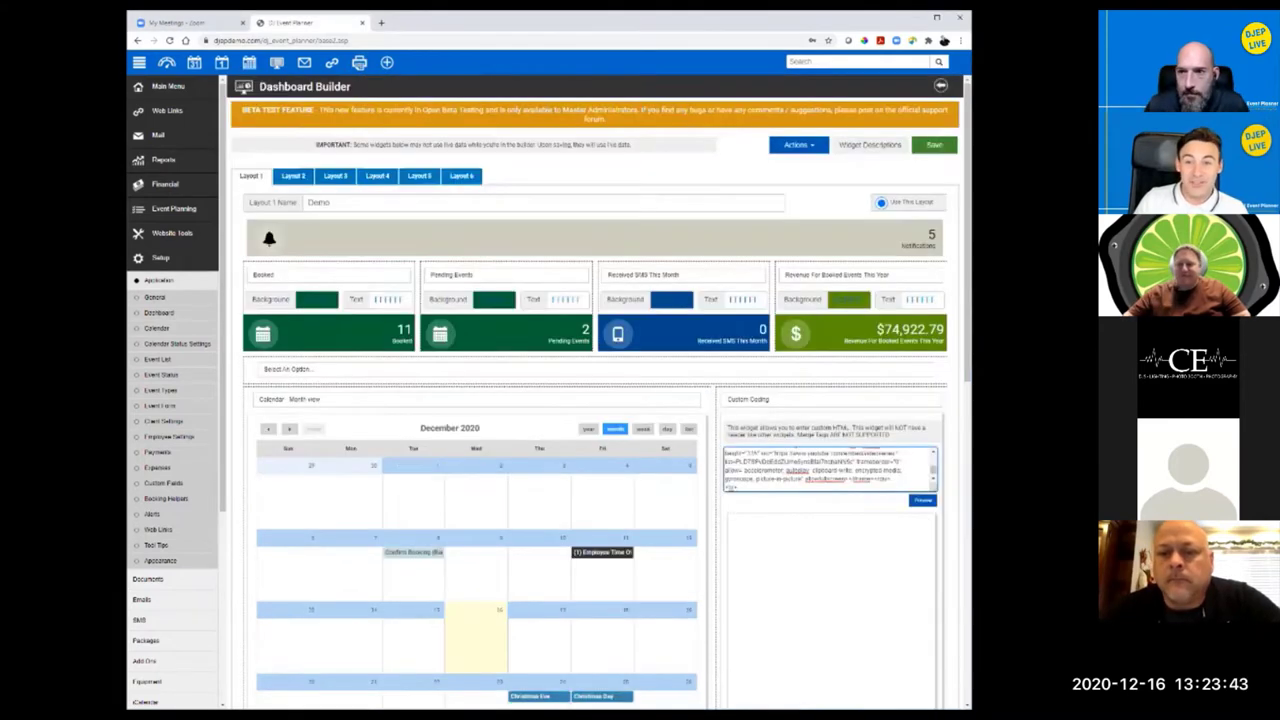
click(934, 145)
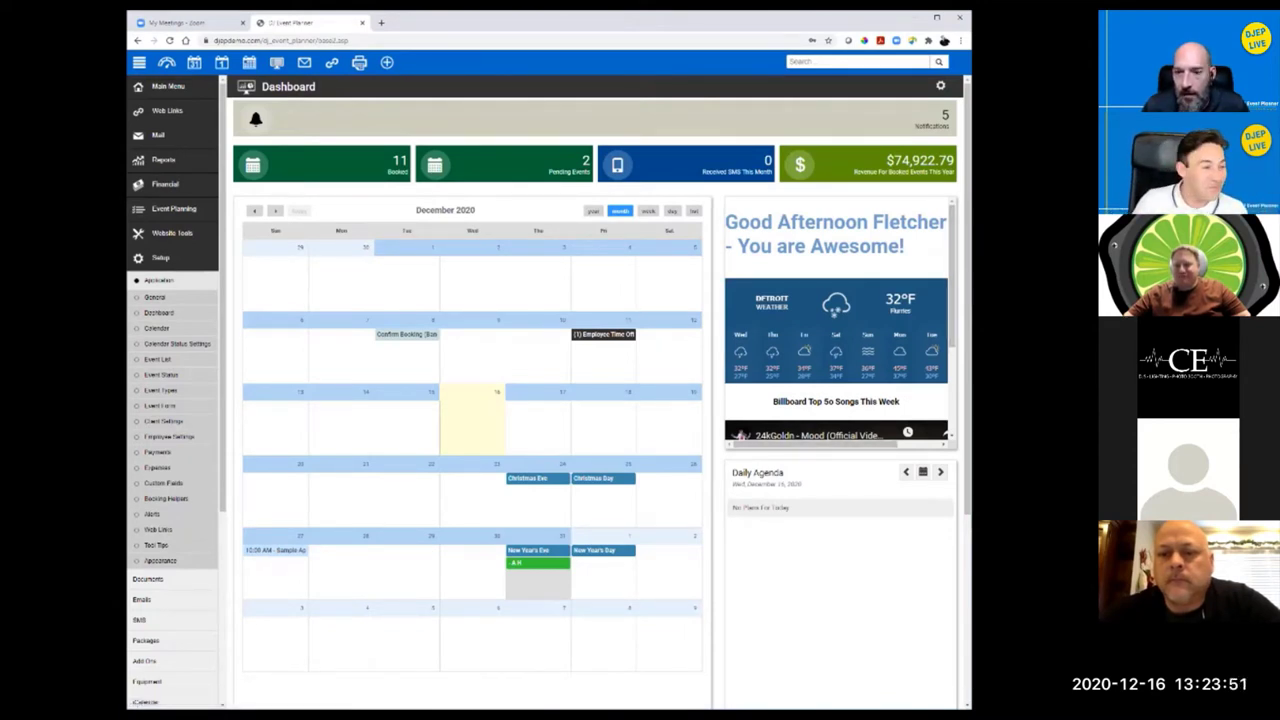
scroll(598, 400, down, 1)
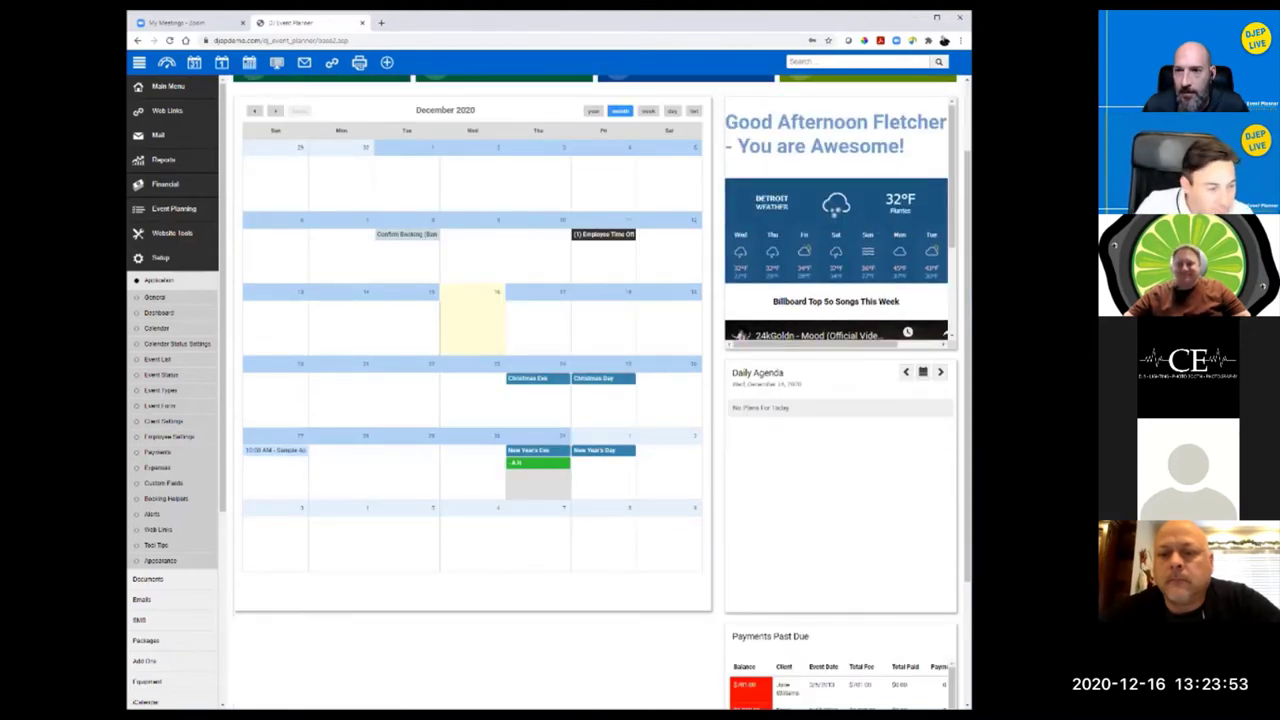
scroll(598, 400, up, 1)
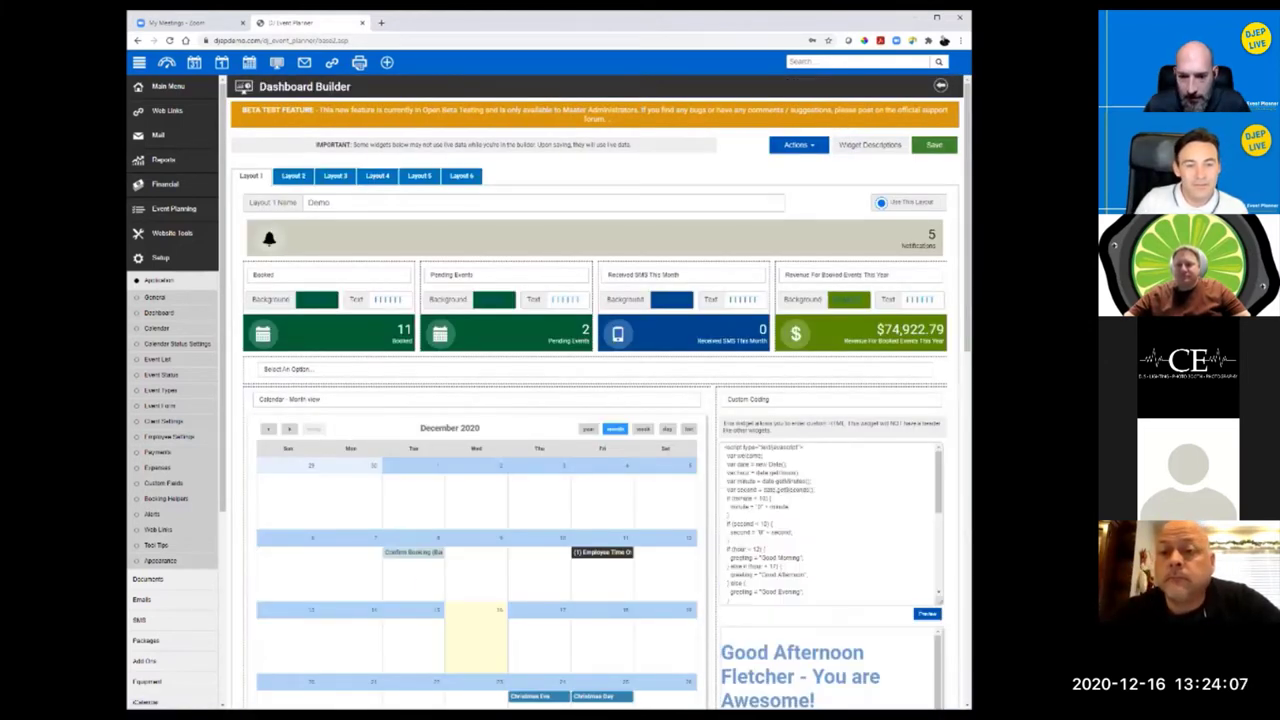
Step: Delete the Billboard Top 50 Songs video block from the Custom Coding widget's code in the Dashboard Builder and save
scroll(600, 400, down, 2)
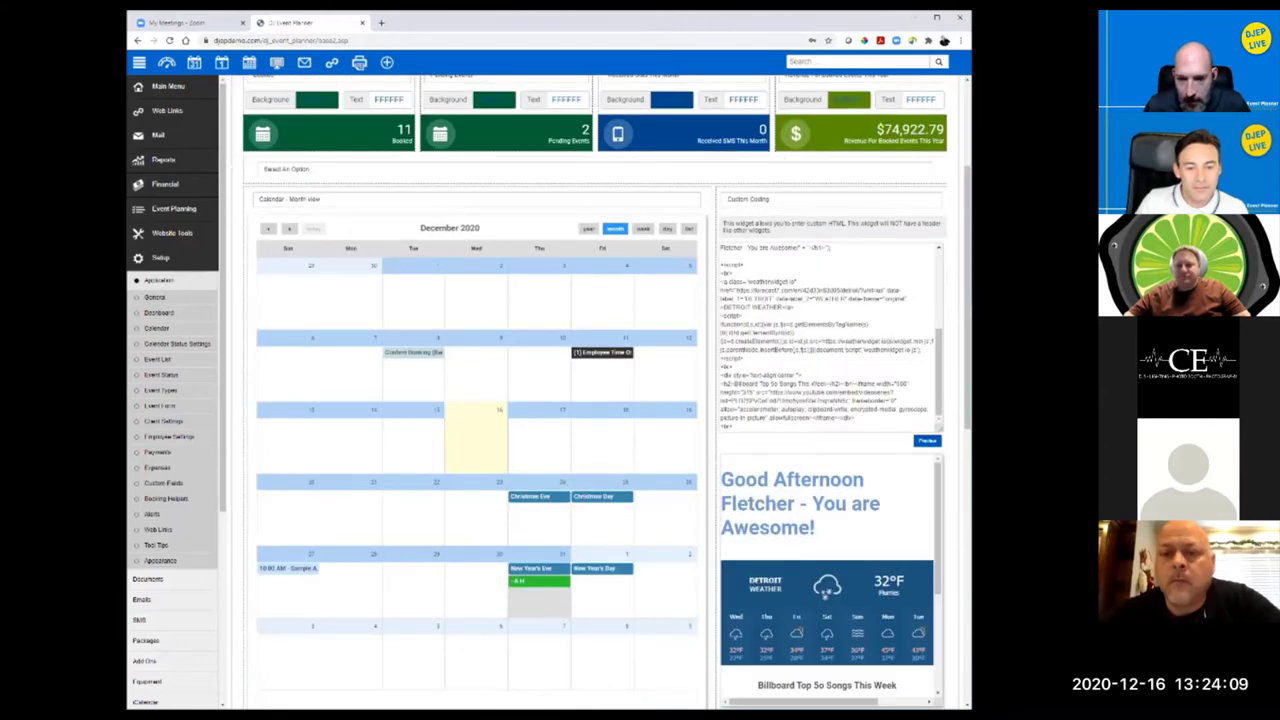
drag(733, 426, 723, 418)
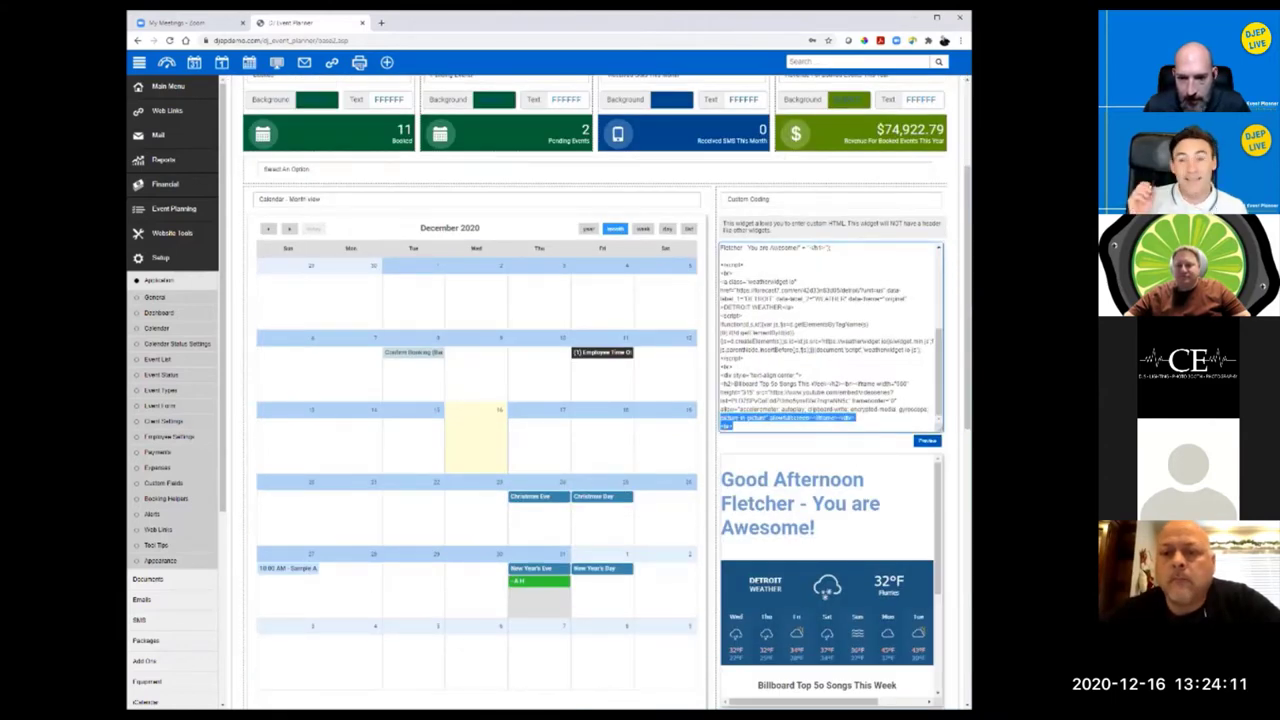
drag(731, 426, 720, 366)
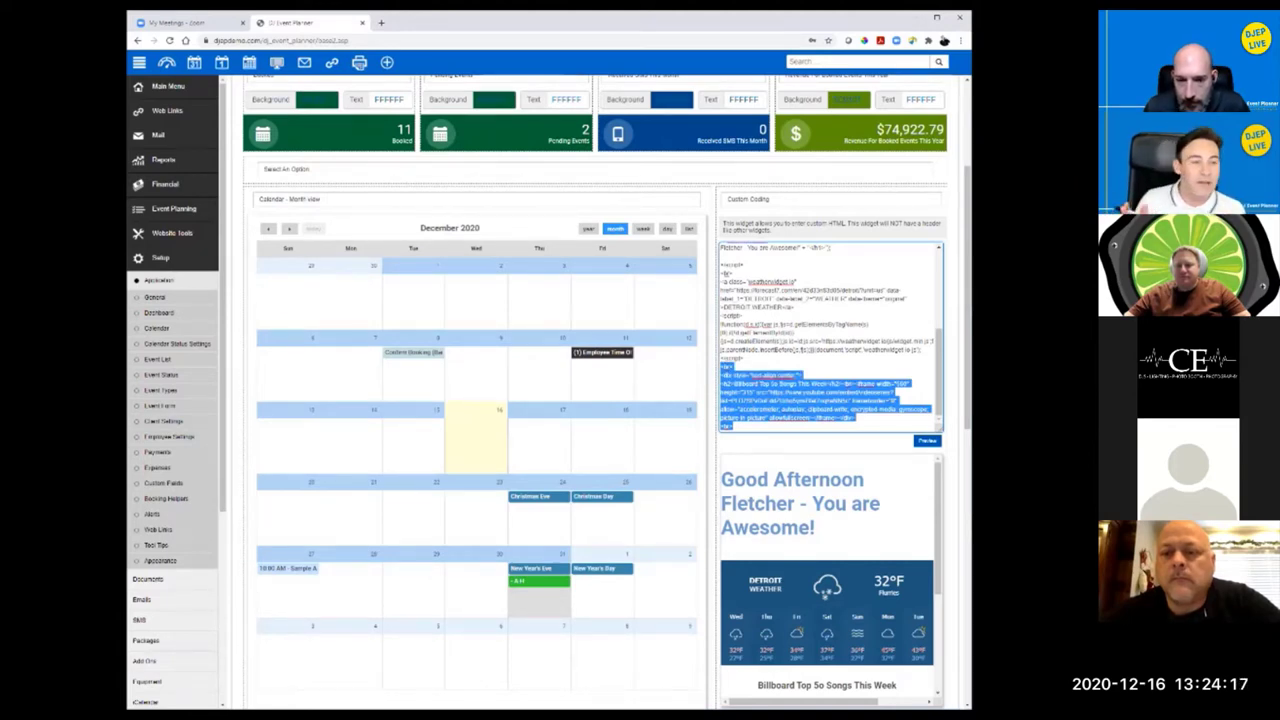
key(Delete)
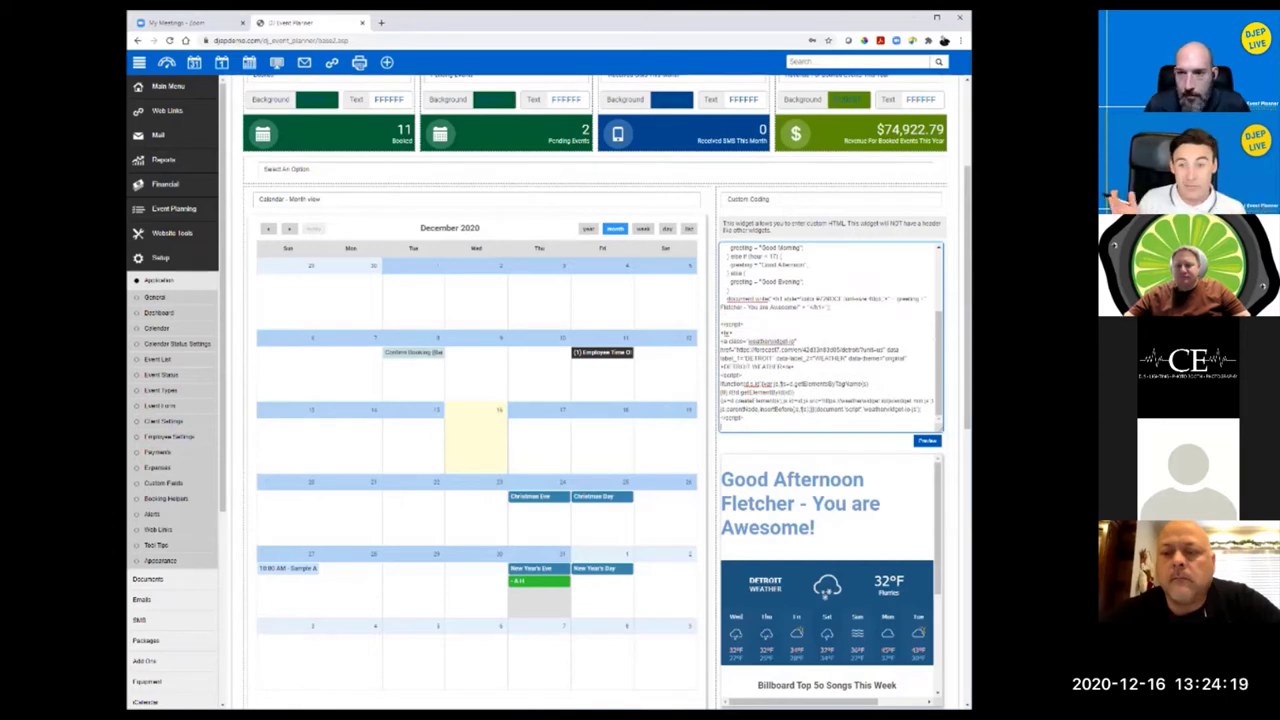
scroll(920, 351, up, 3)
click(942, 143)
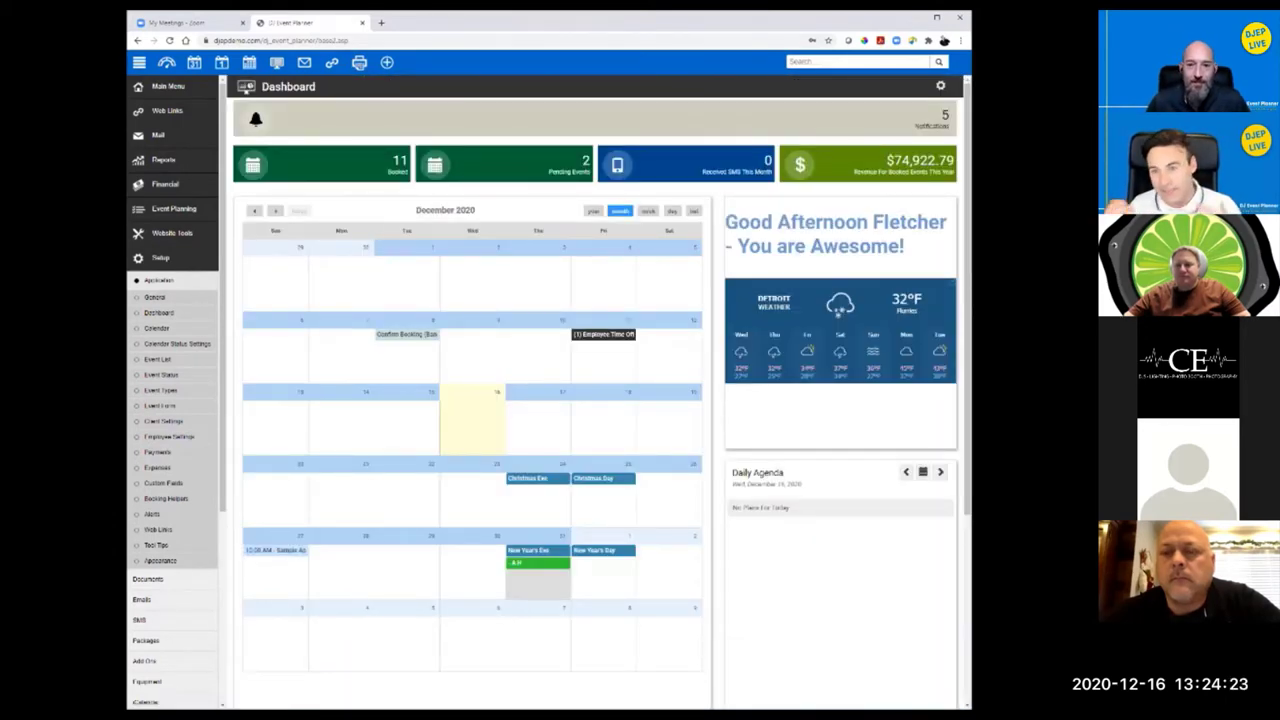
Step: Open the export of the saved dashboard settings and highlight the Custom Coding widget's section in the XML code
click(940, 86)
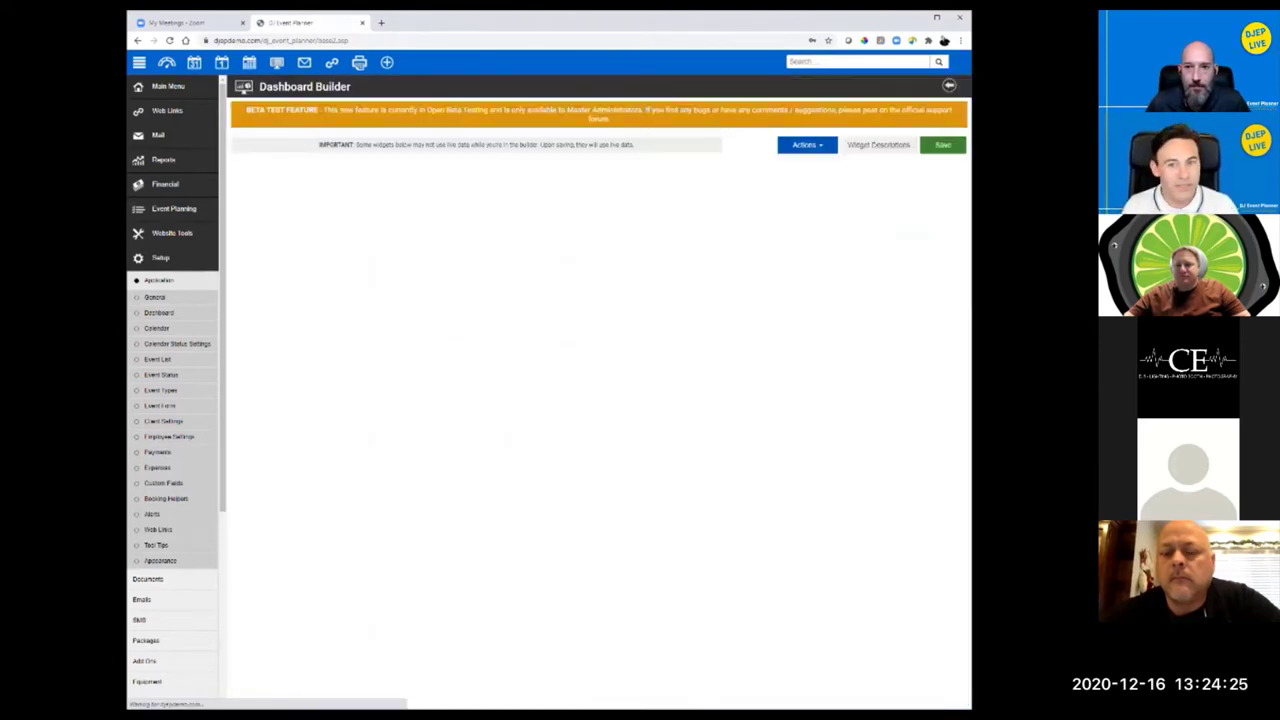
click(798, 145)
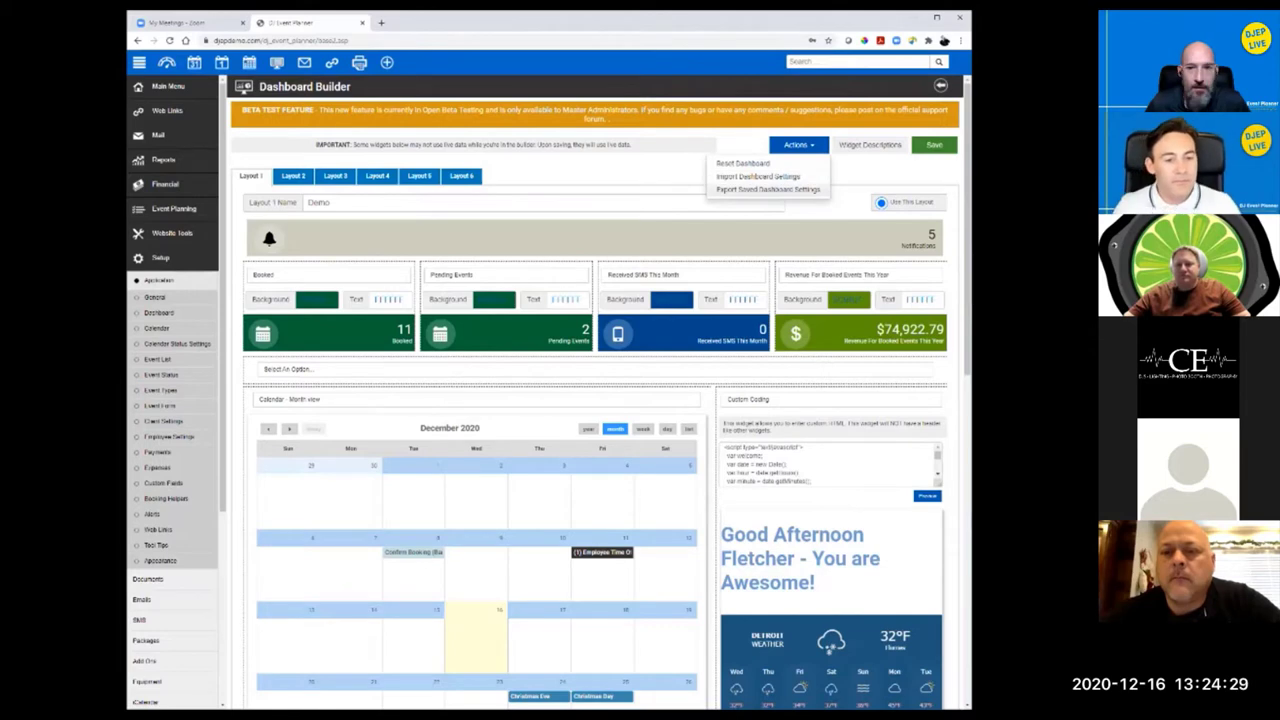
click(767, 189)
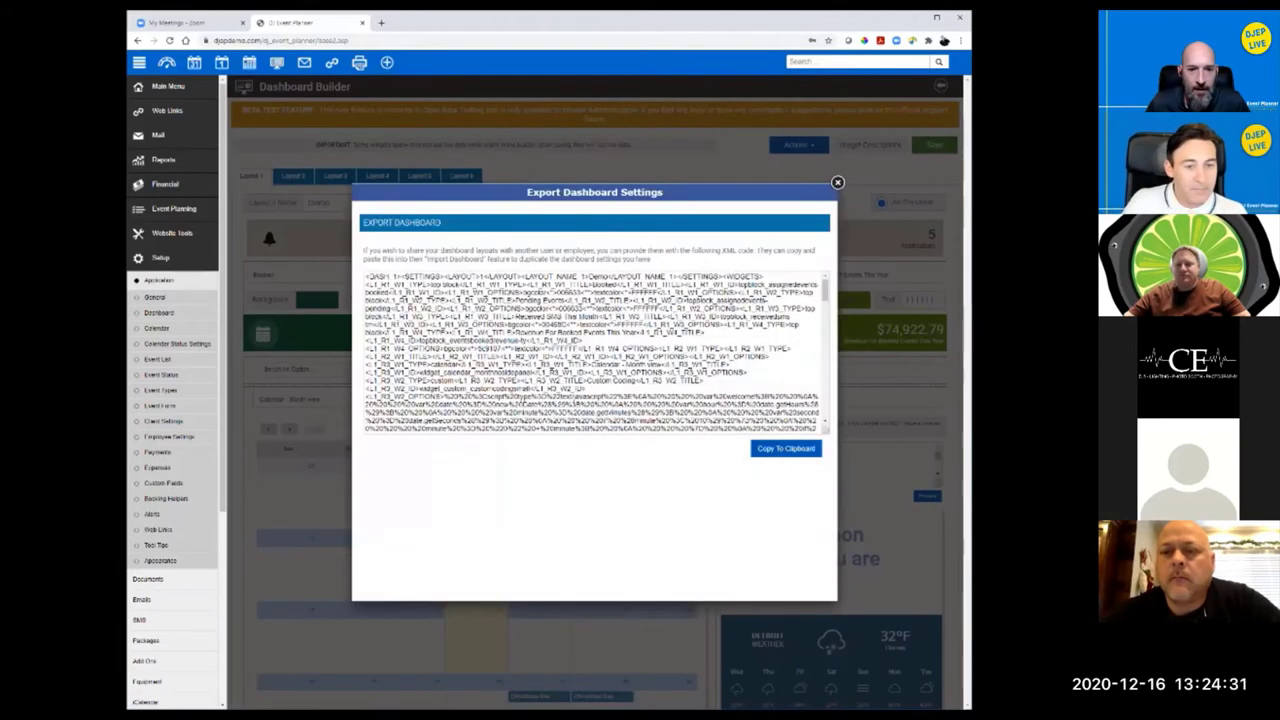
scroll(592, 353, down, 2)
scroll(592, 353, down, 2)
drag(366, 296, 737, 336)
drag(818, 337, 770, 343)
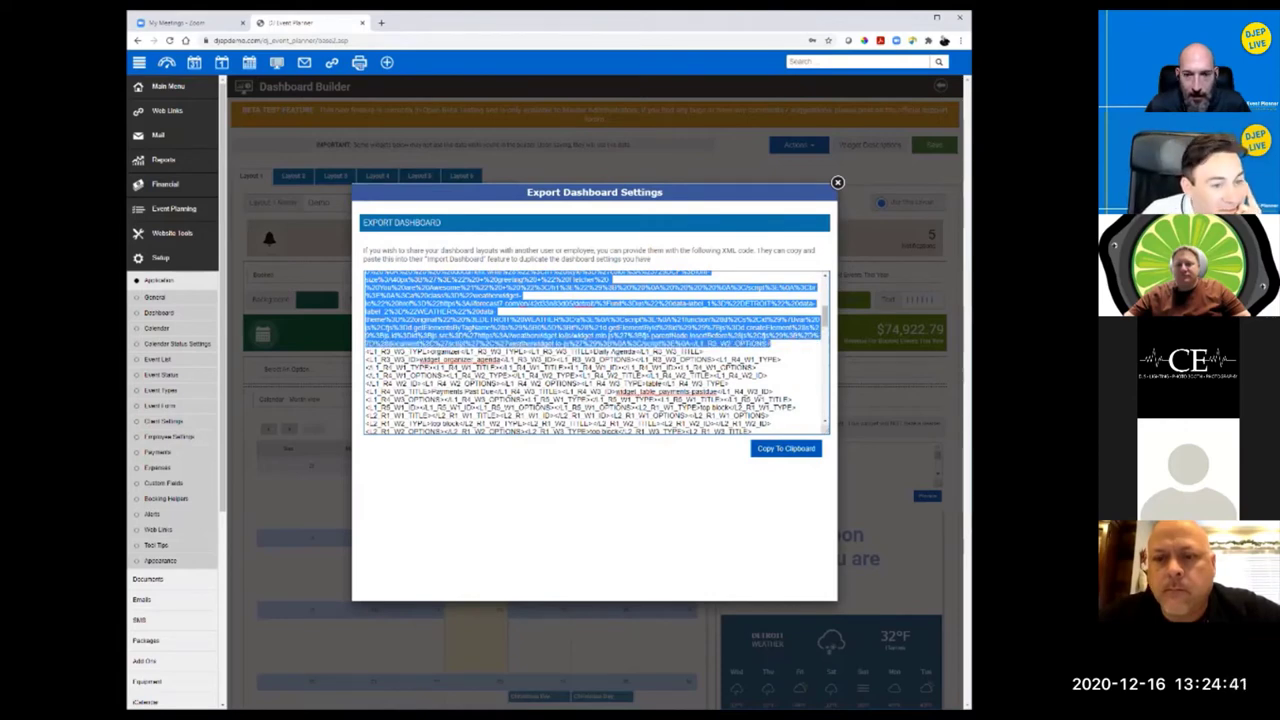
scroll(522, 299, up, 2)
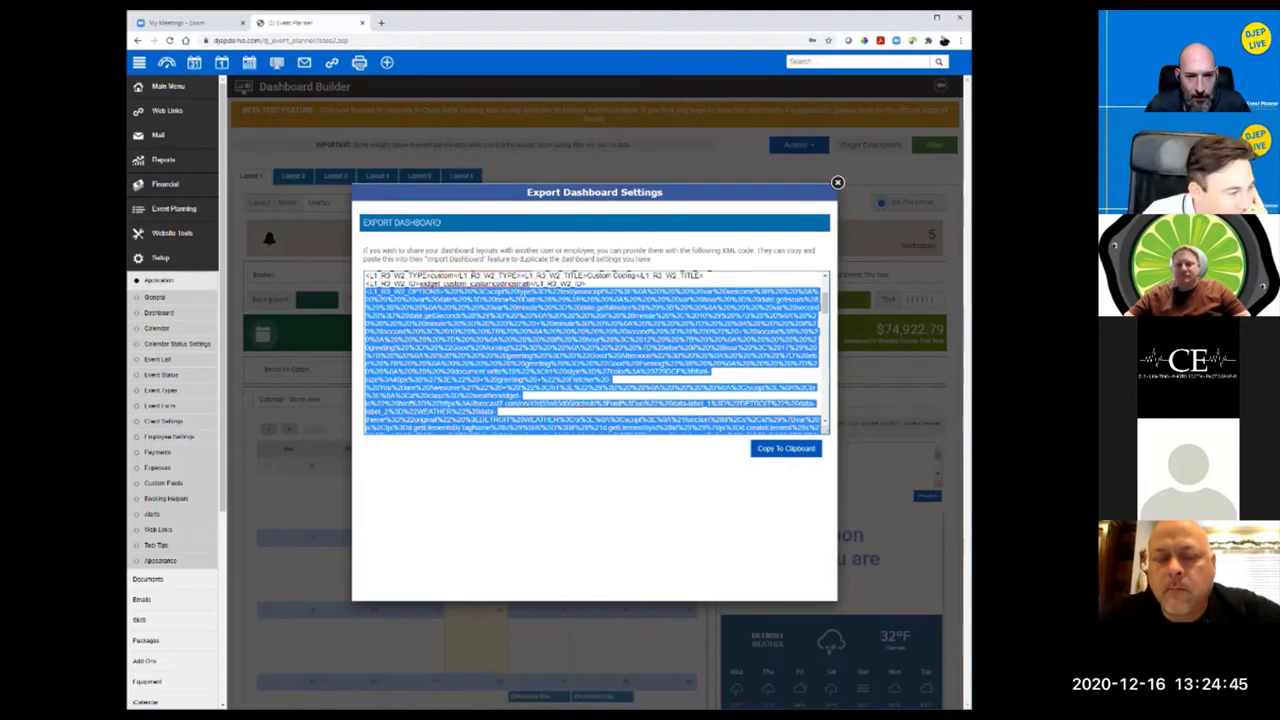
Step: Copy the entire exported dashboard XML code to the clipboard and close the export dialog
key(ctrl+a)
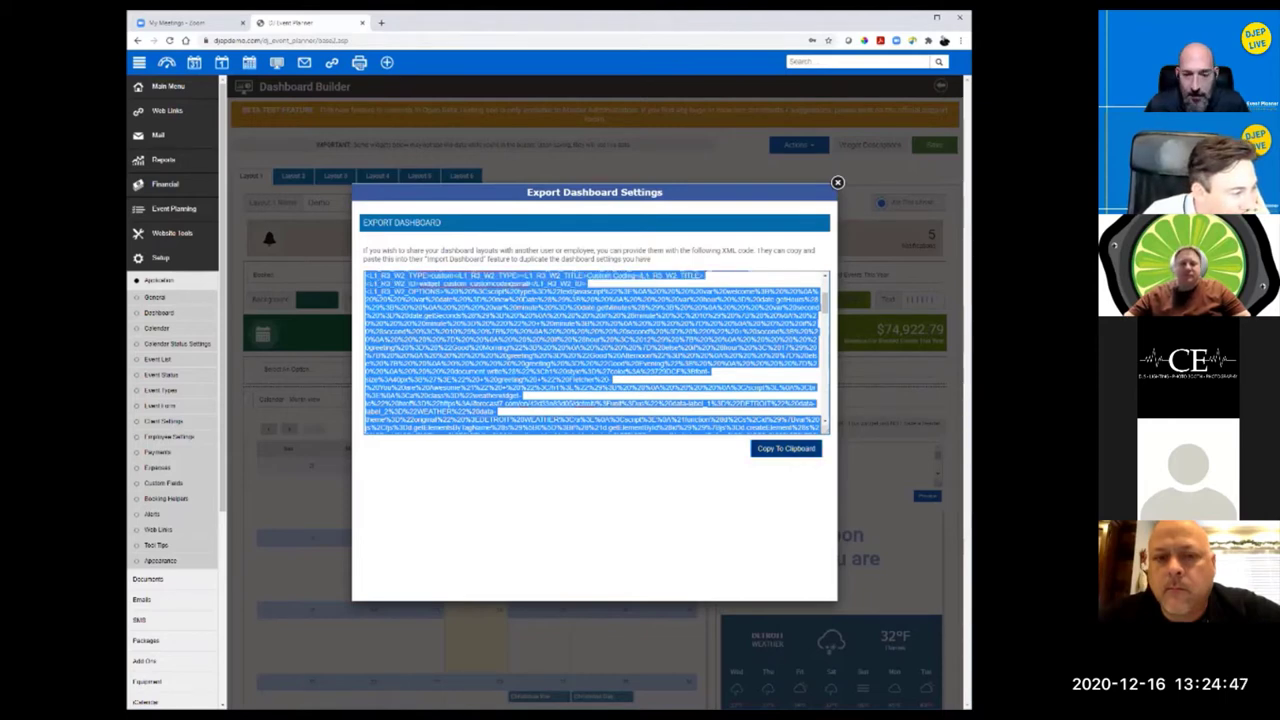
click(785, 448)
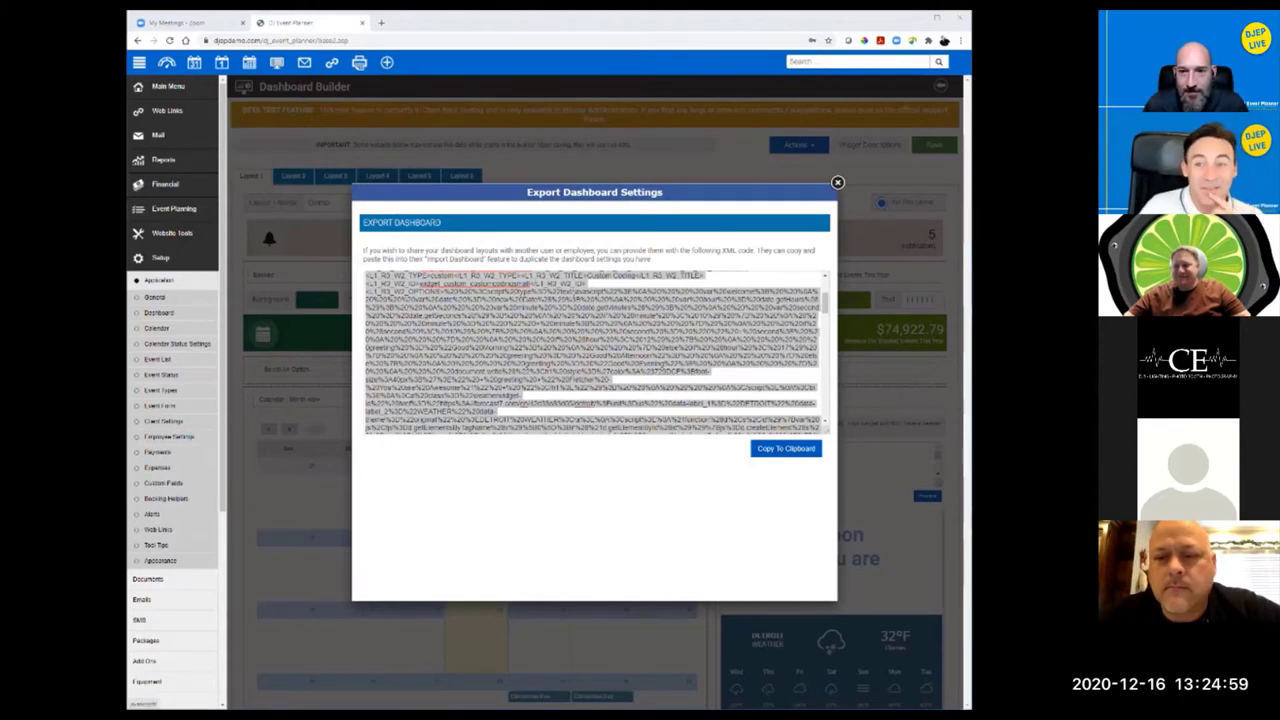
click(837, 182)
Step: Reset the dashboard to clear all its layout data
mouse_move(798, 145)
click(752, 164)
click(624, 160)
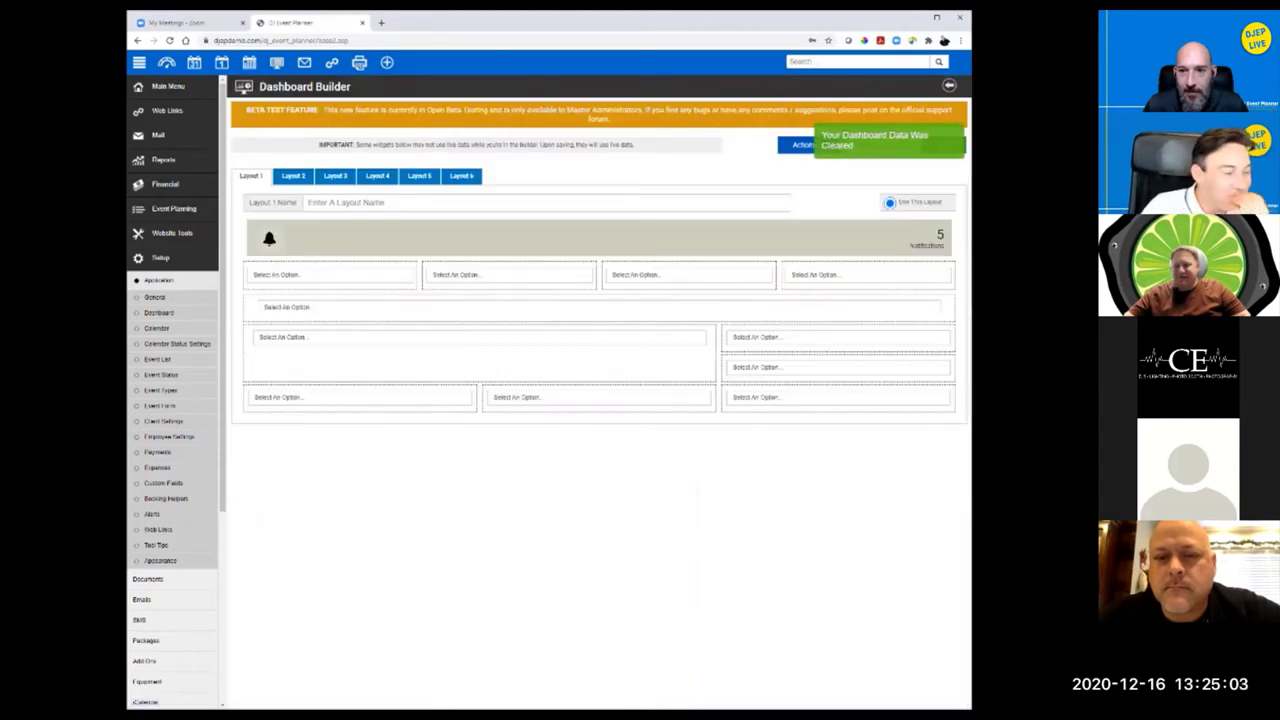
Step: Import the dashboard settings from the copied XML code and review the preview of Layout 1
click(806, 145)
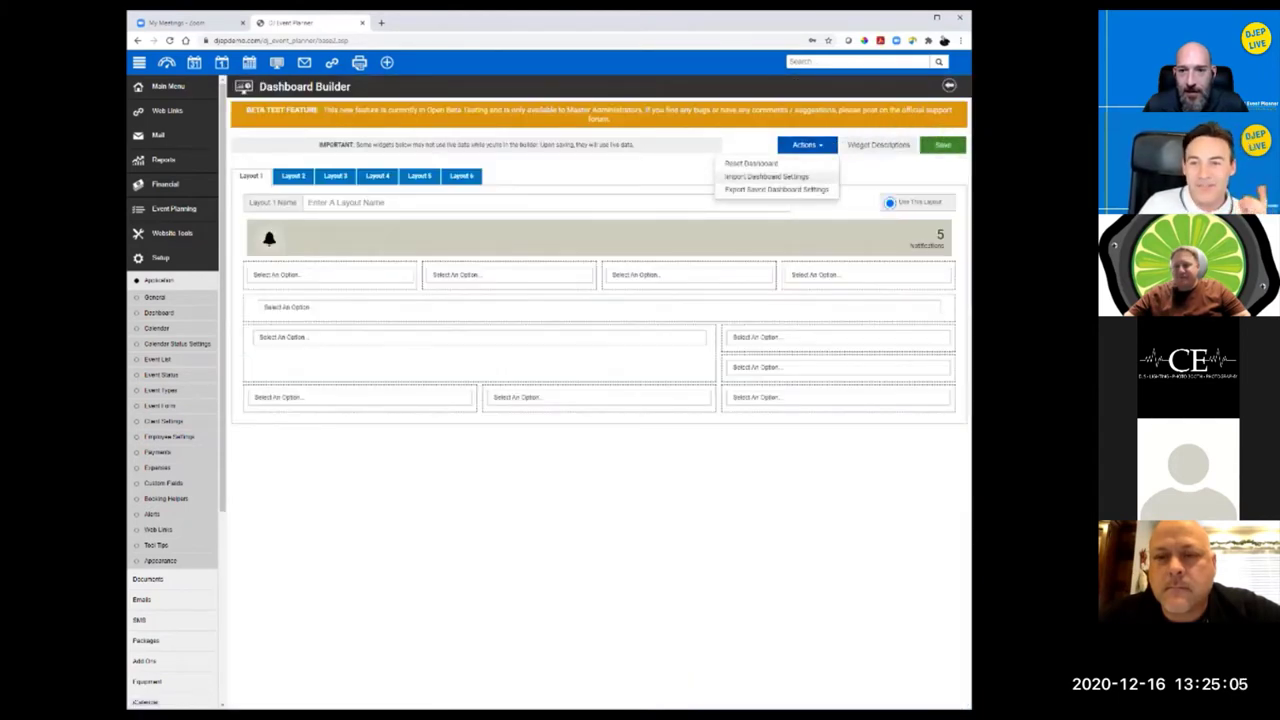
click(766, 176)
key(ctrl+v)
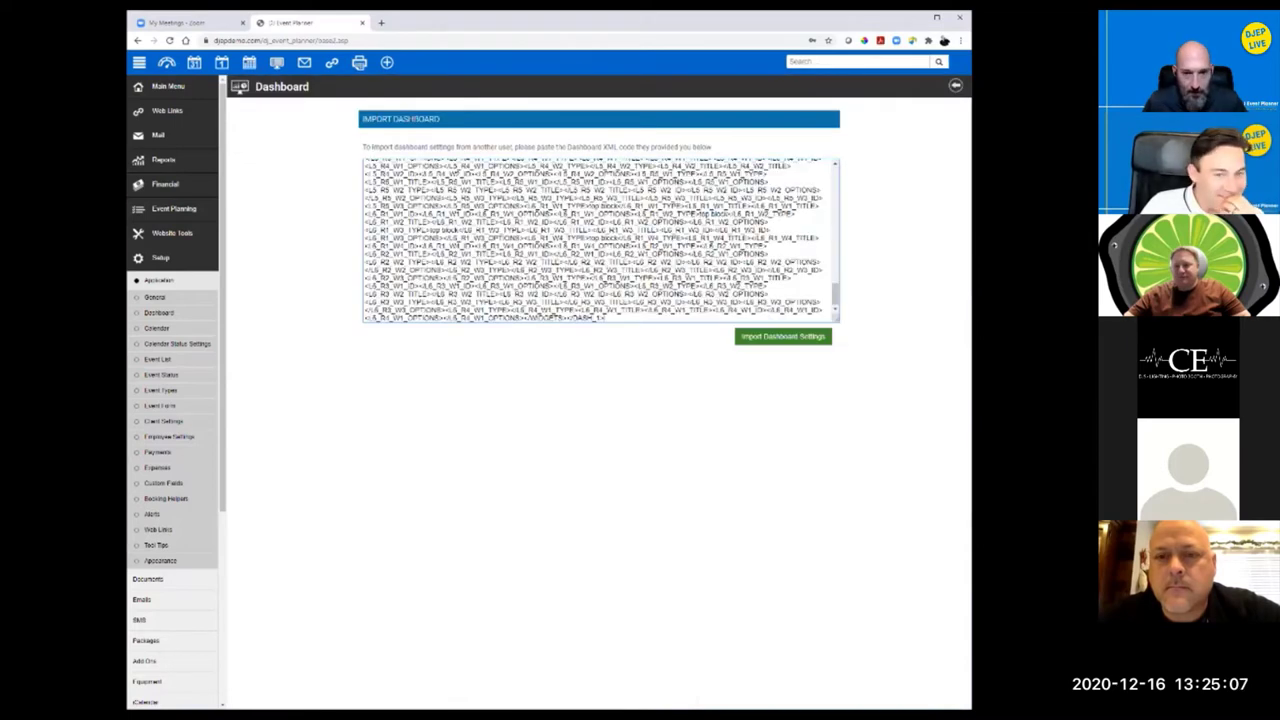
click(783, 336)
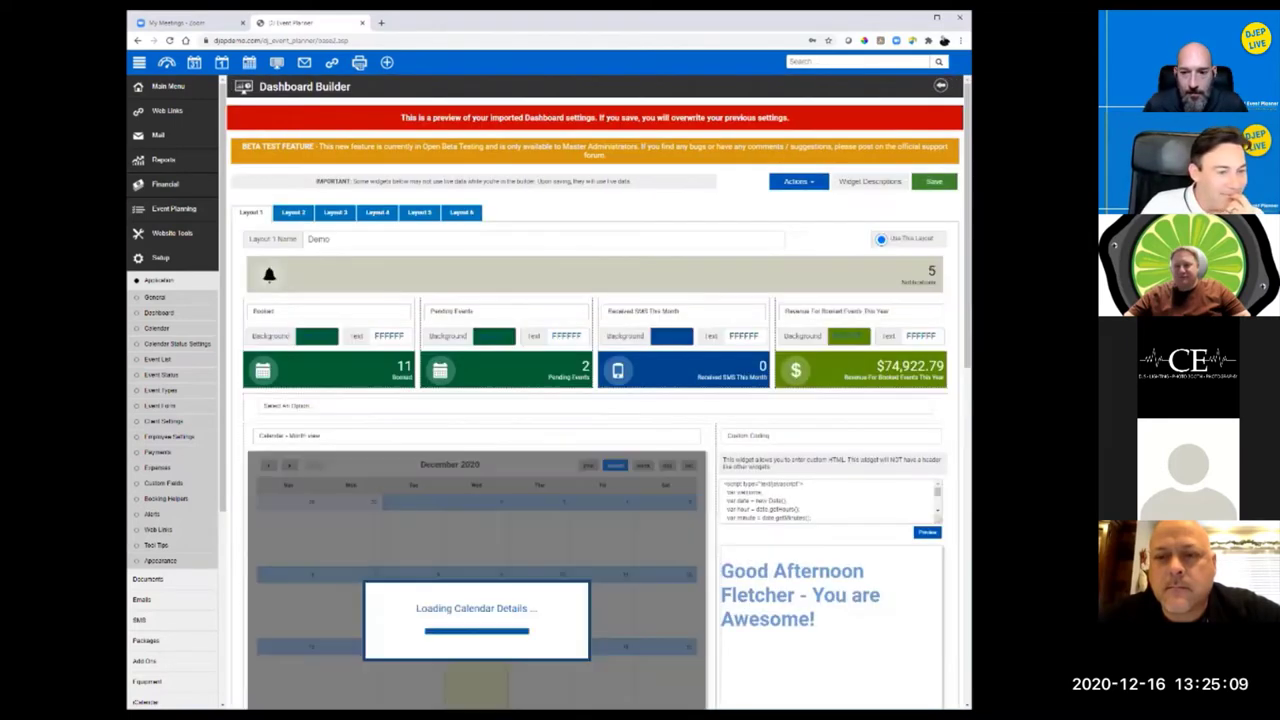
scroll(595, 400, down, 2)
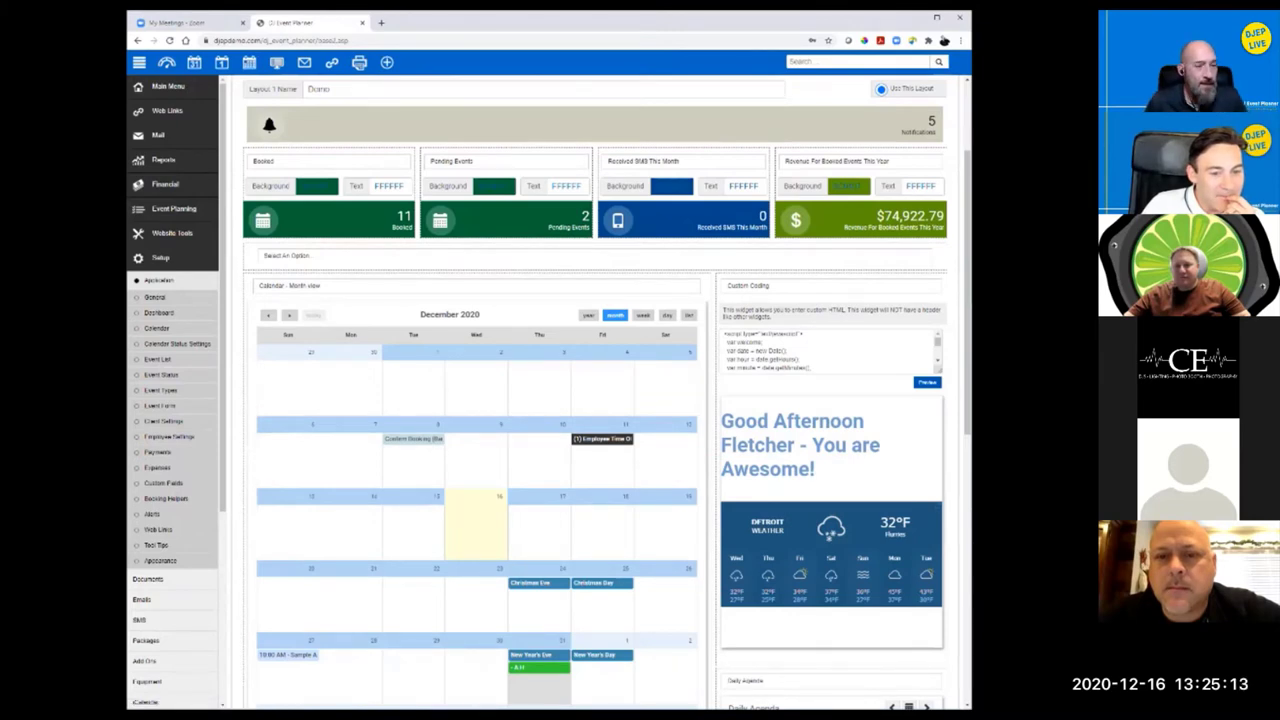
scroll(595, 400, up, 2)
scroll(595, 400, up, 1)
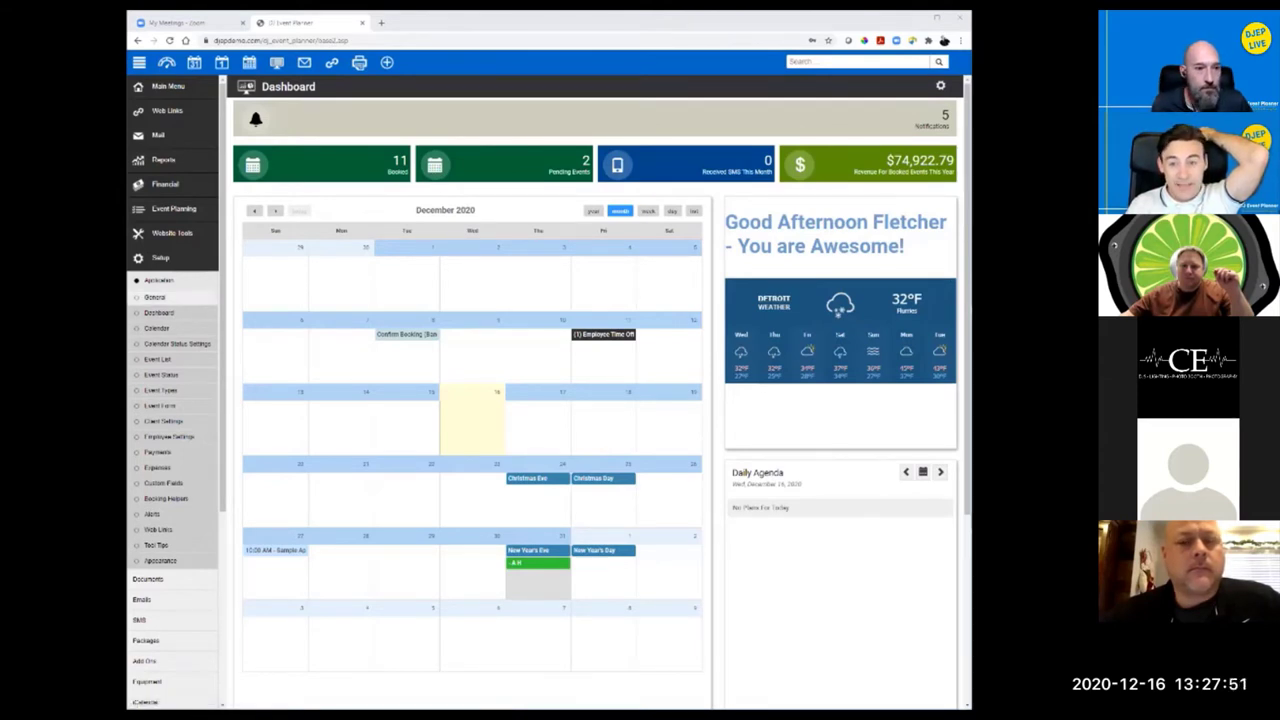
Step: View the General Application Settings and an employee's Settings to check their default landing page options
click(159, 280)
click(159, 280)
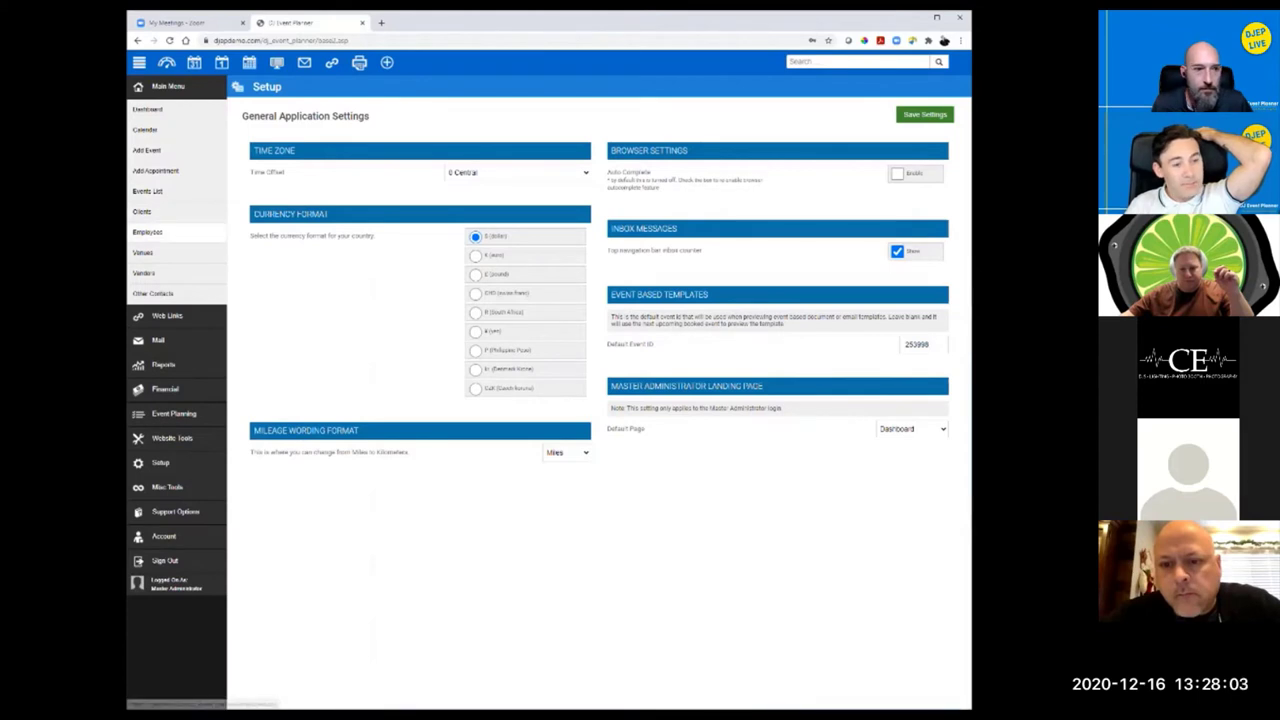
click(147, 232)
click(598, 277)
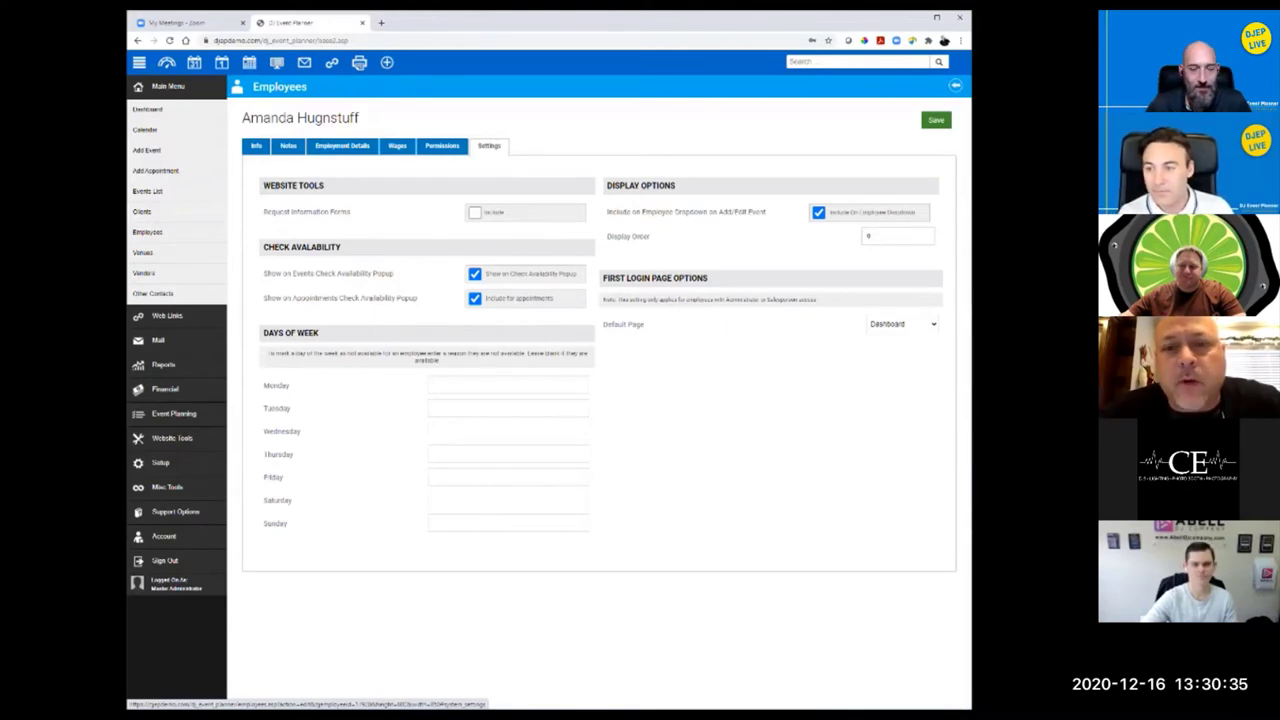
Step: Open the Dashboard Builder and review the widget choices for the Revenue For Booked Events This Year block
click(147, 109)
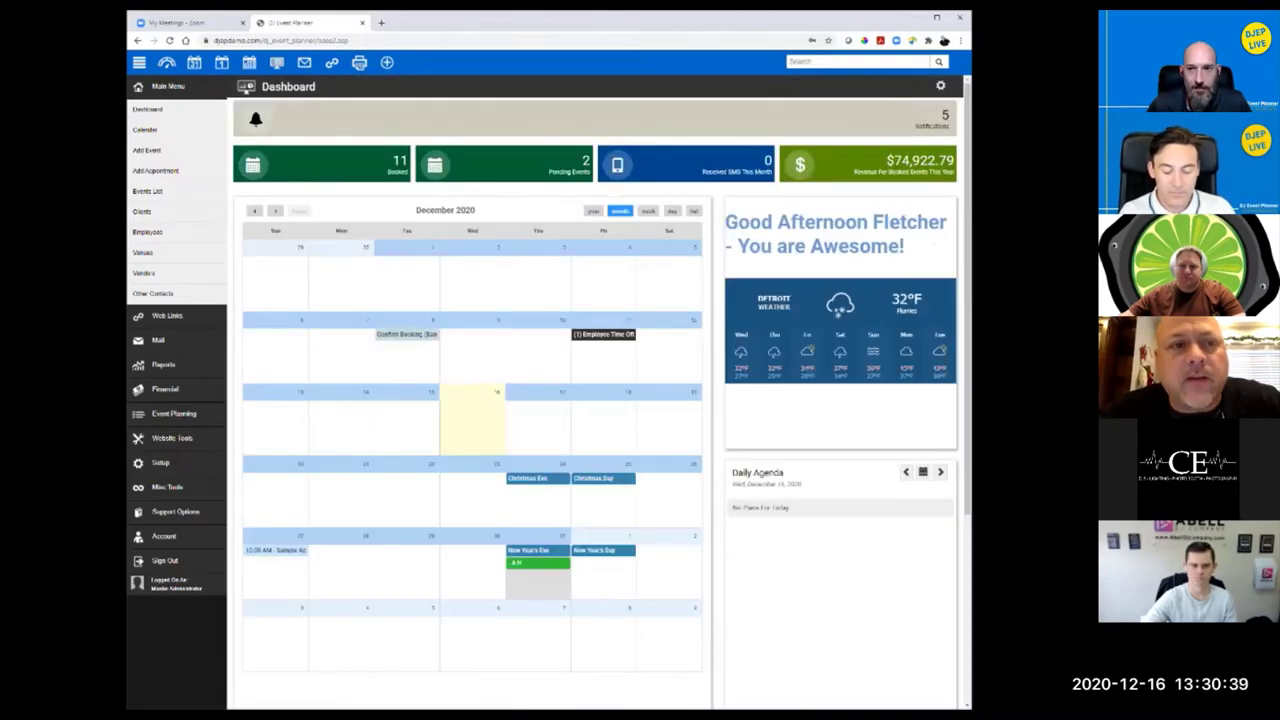
click(940, 86)
click(861, 275)
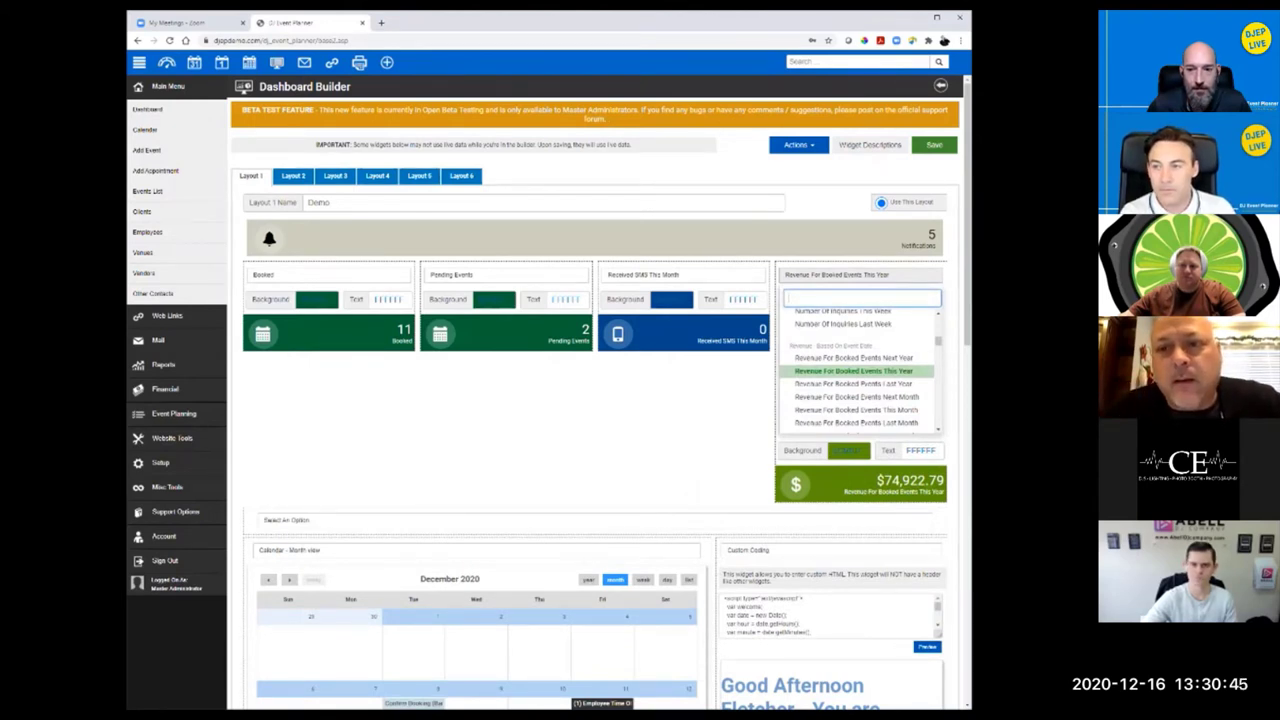
scroll(860, 370, down, 2)
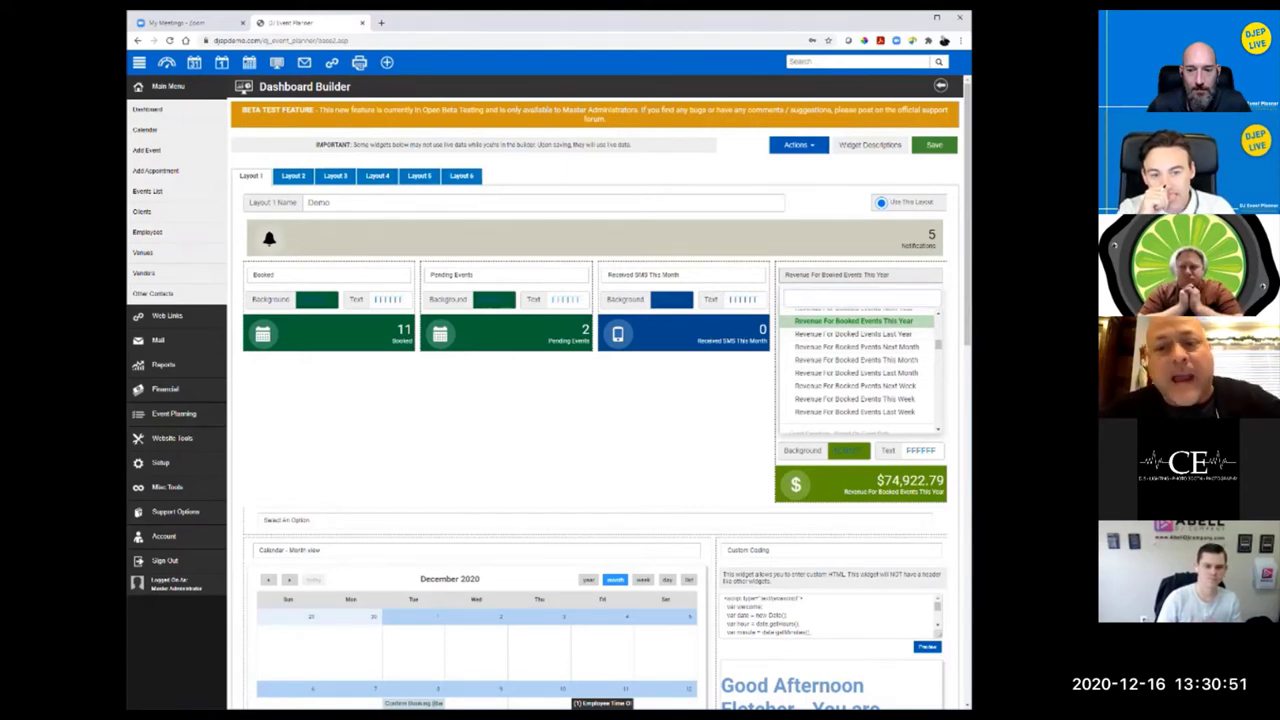
key(Escape)
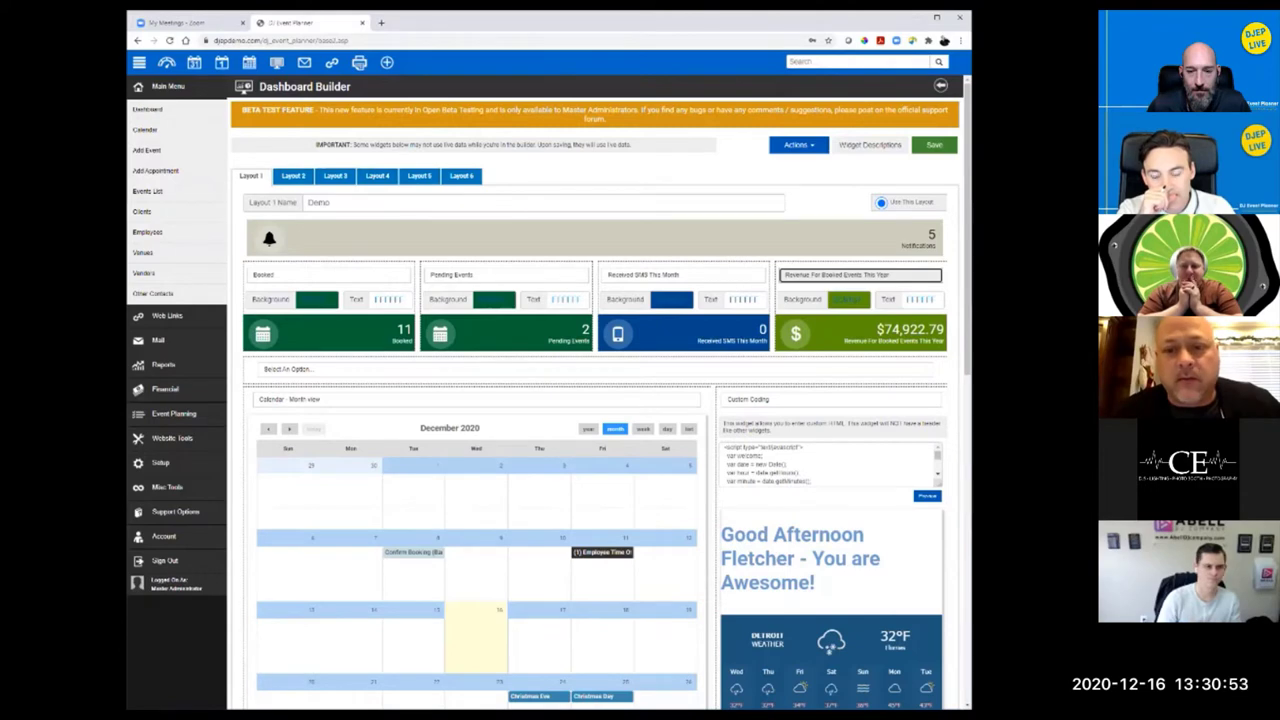
Step: Examine the widget choices for the Daily Agenda block, including the email, SMS, payment and chart categories
scroll(600, 400, down, 5)
scroll(830, 470, down, 3)
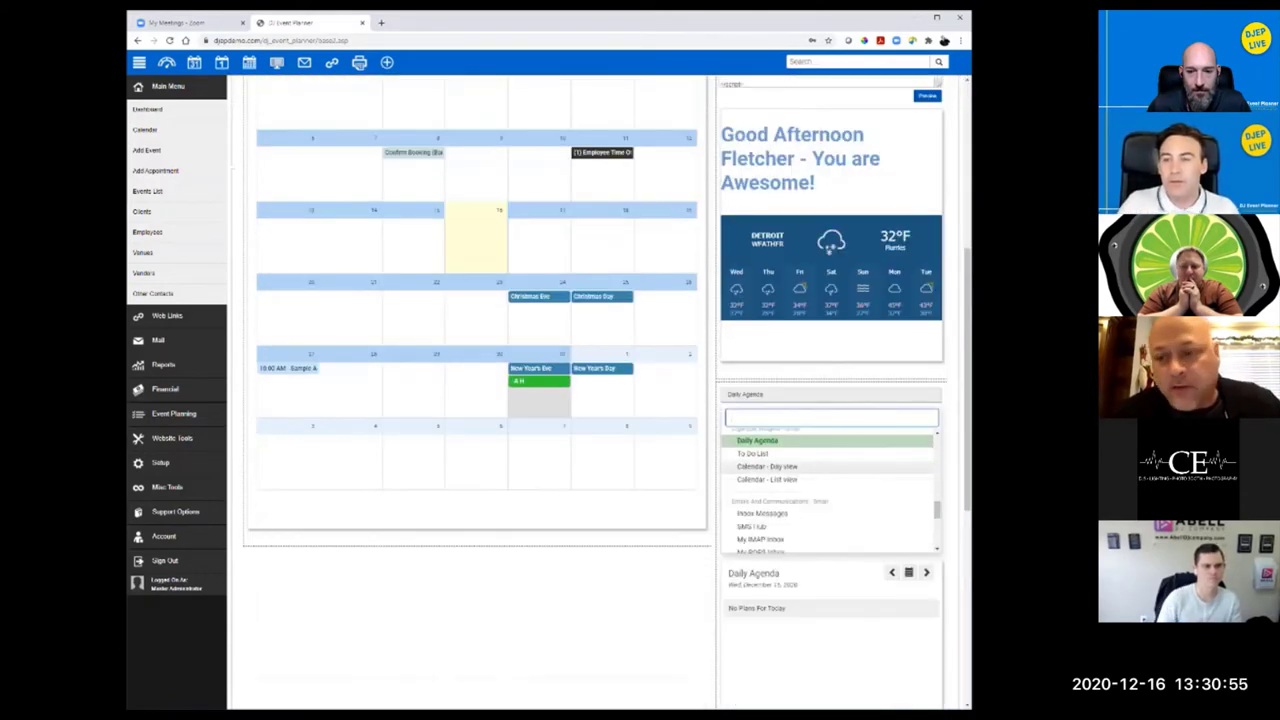
scroll(830, 470, up, 1)
scroll(830, 485, down, 3)
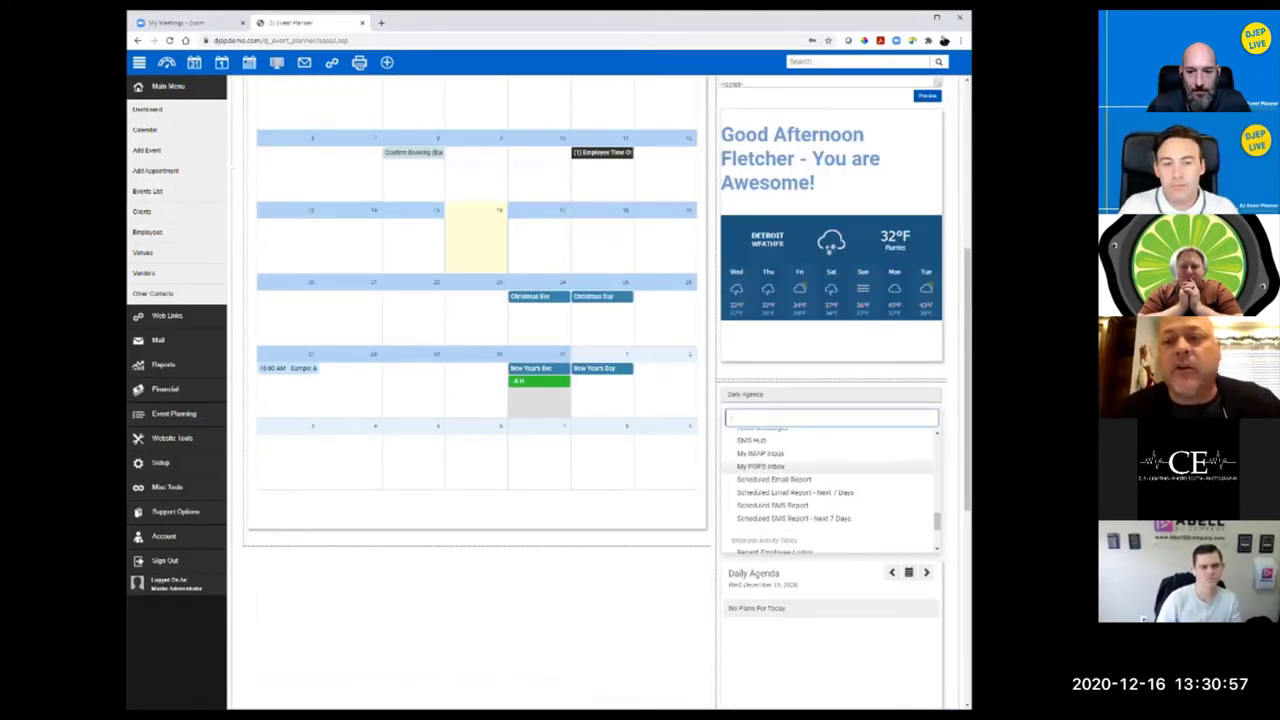
scroll(830, 485, up, 10)
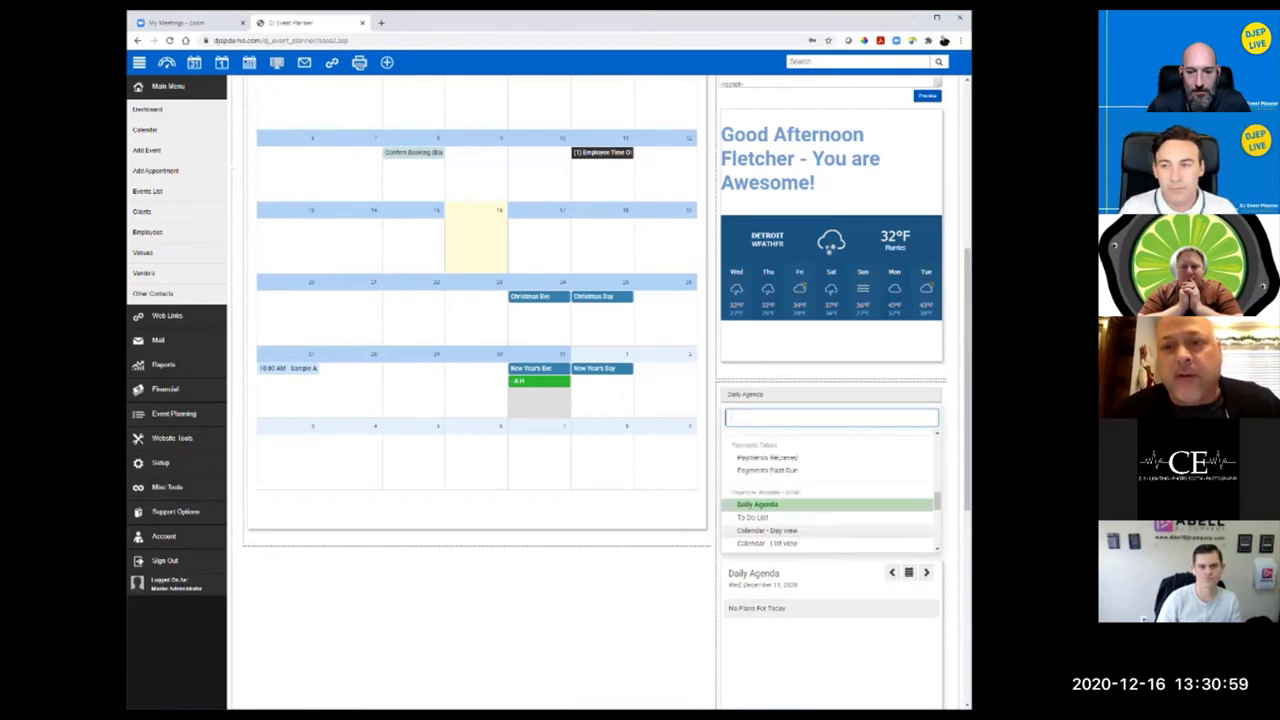
scroll(600, 400, up, 1)
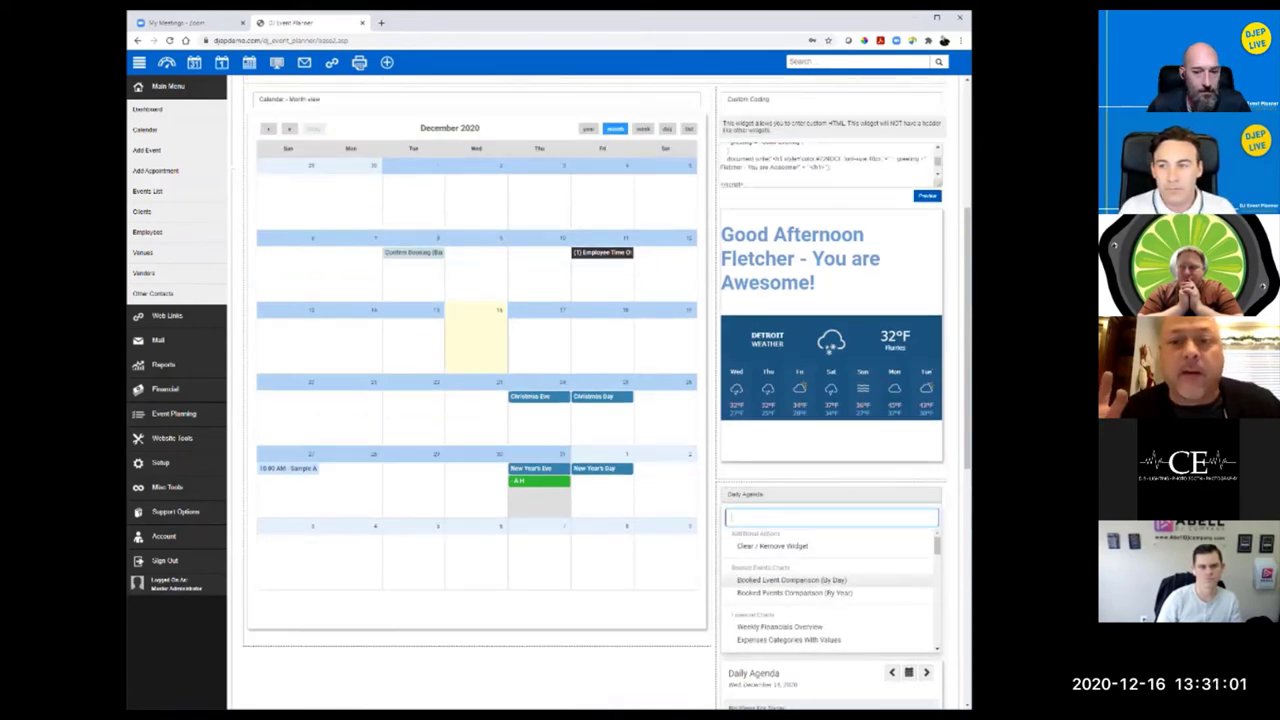
scroll(600, 400, up, 2)
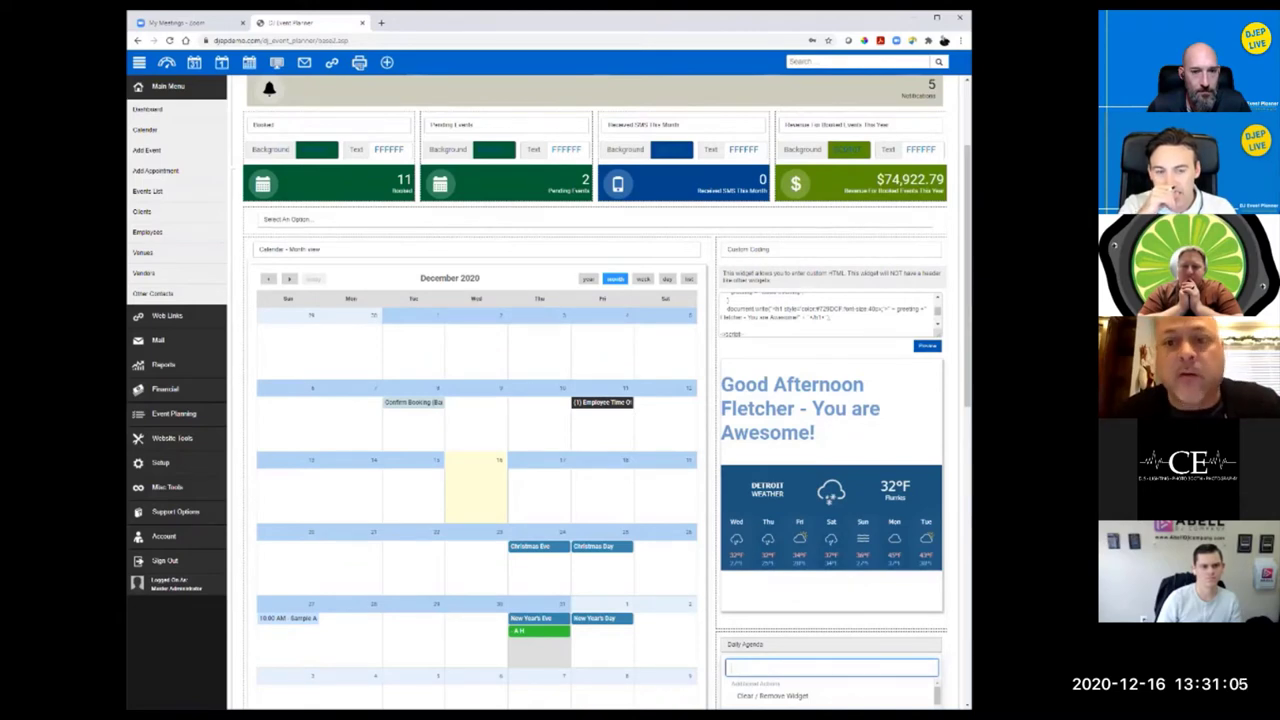
scroll(600, 400, up, 1)
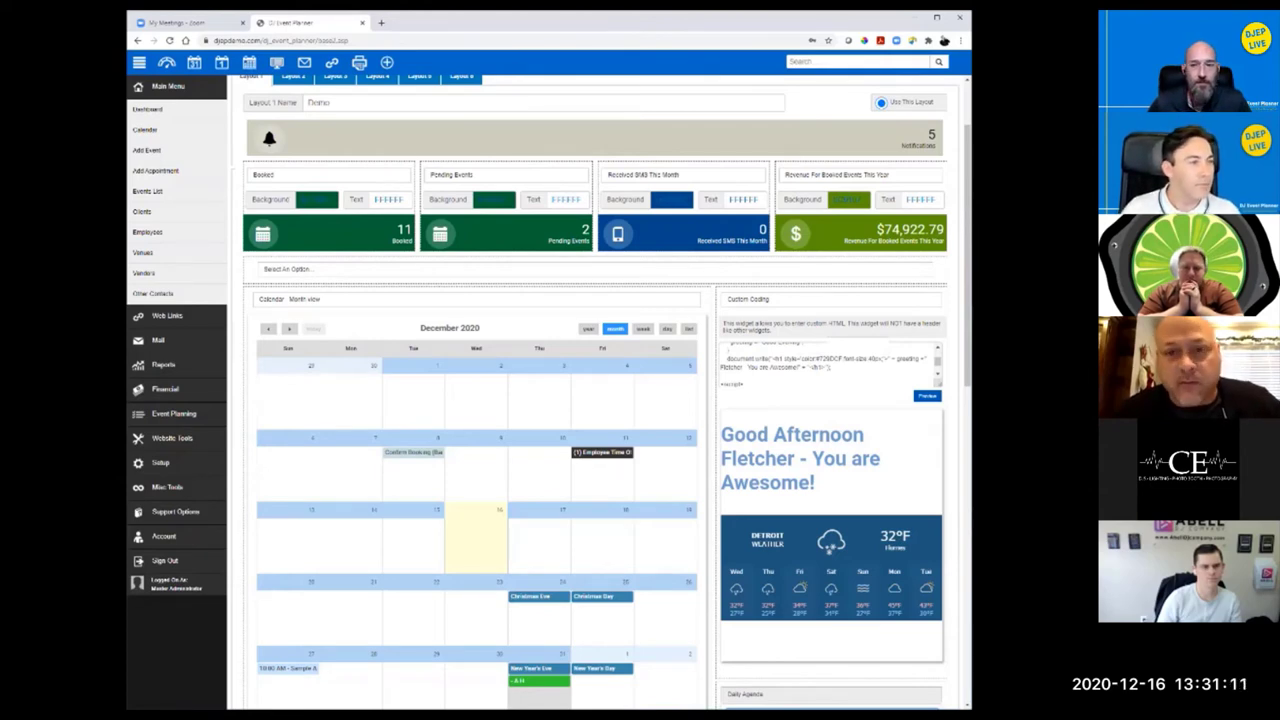
scroll(600, 400, up, 2)
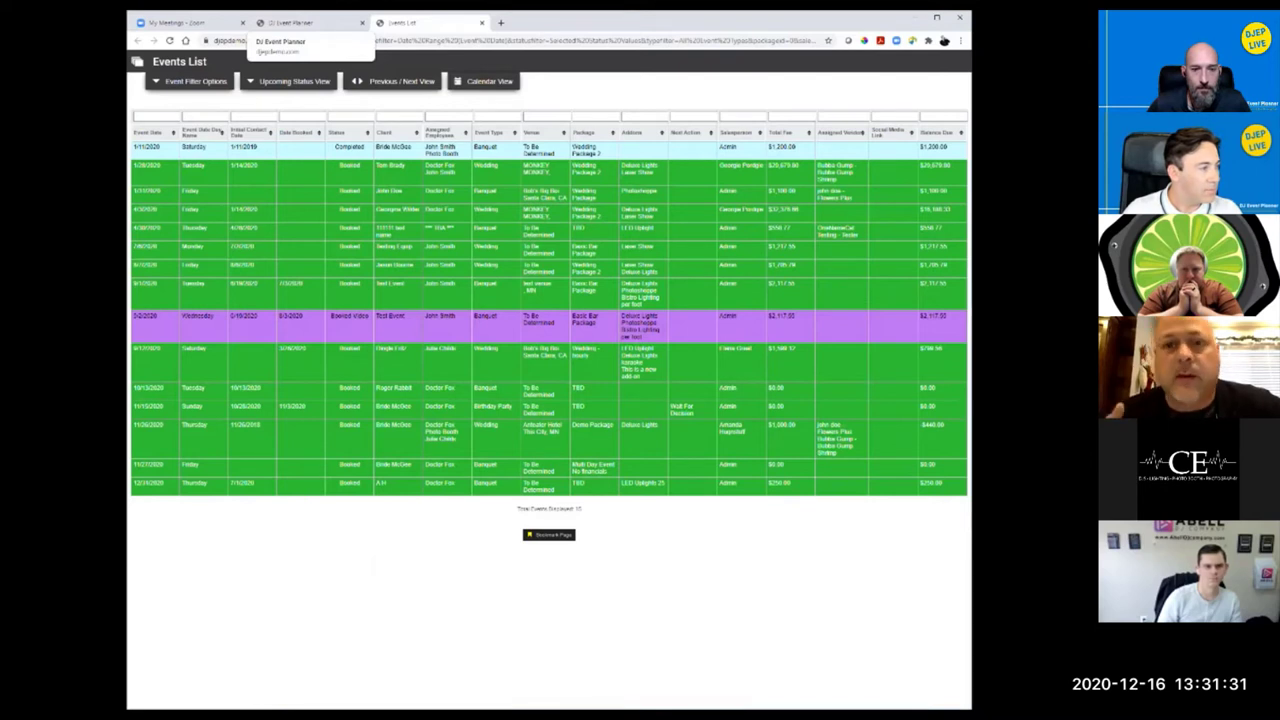
Step: Return to the Dashboard Builder and change the Received SMS This Month block to Revenue For Booked Events Next Year
click(295, 22)
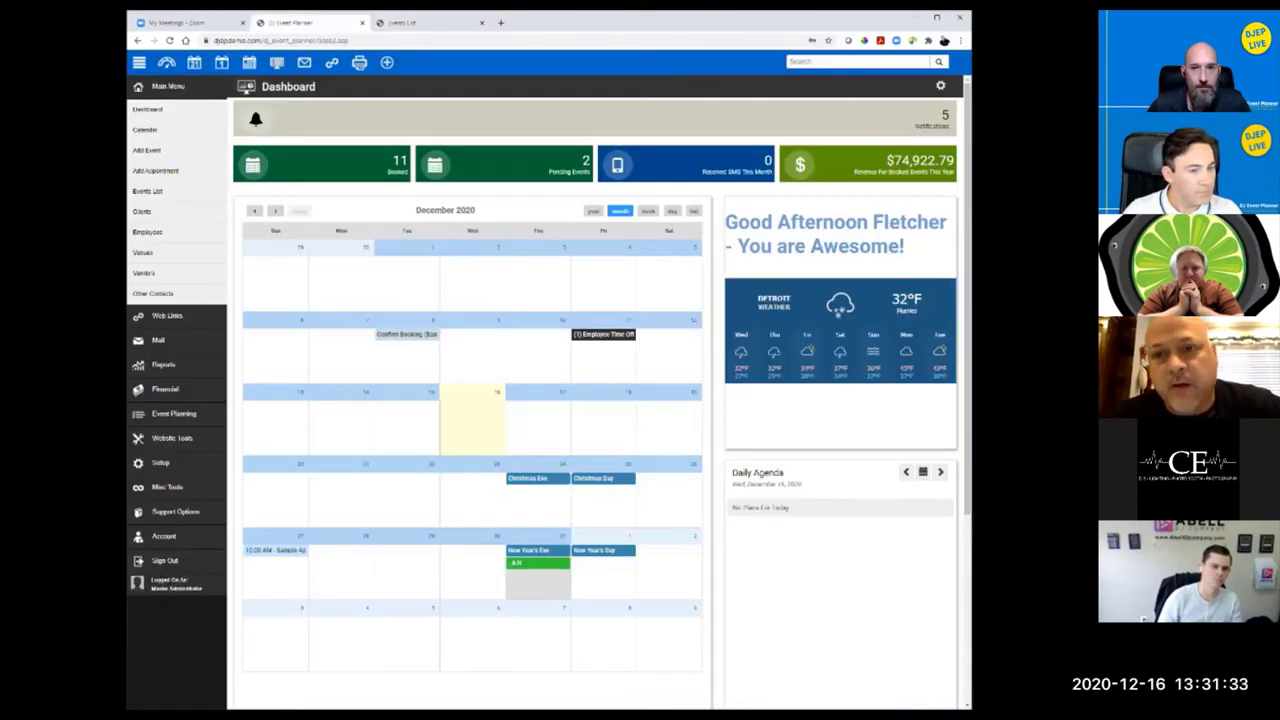
click(940, 86)
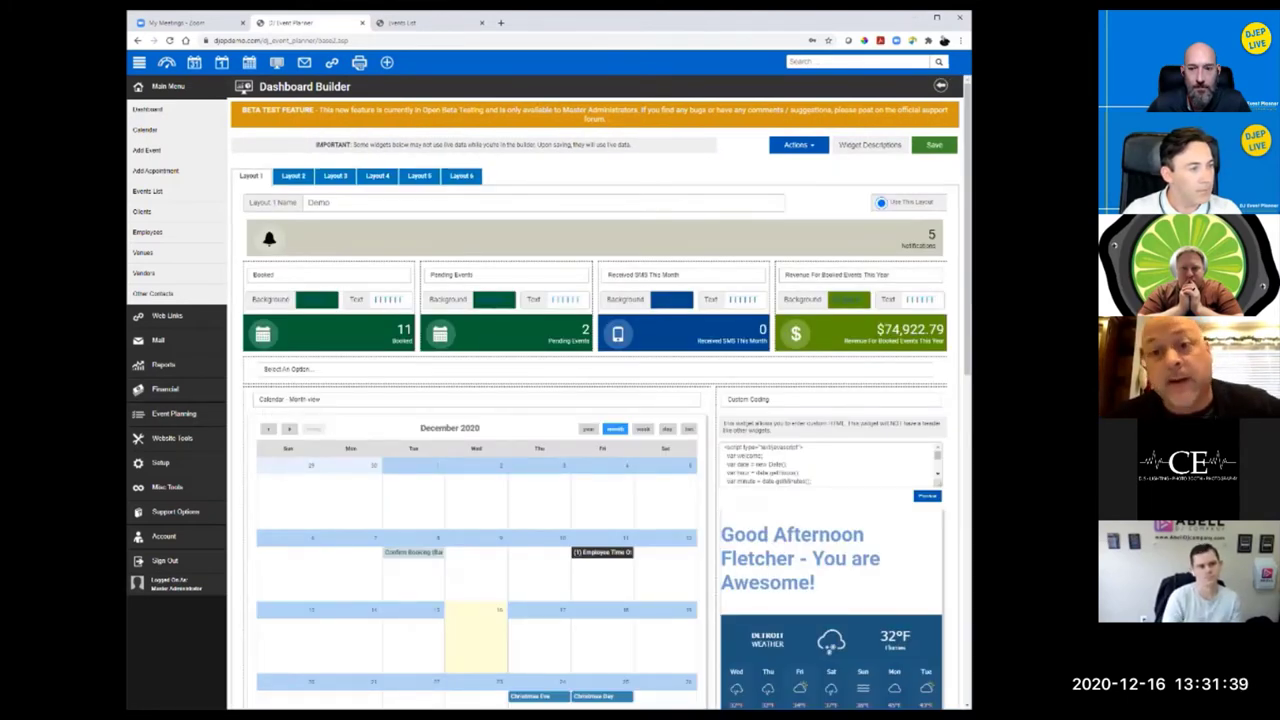
click(683, 274)
scroll(683, 370, down, 10)
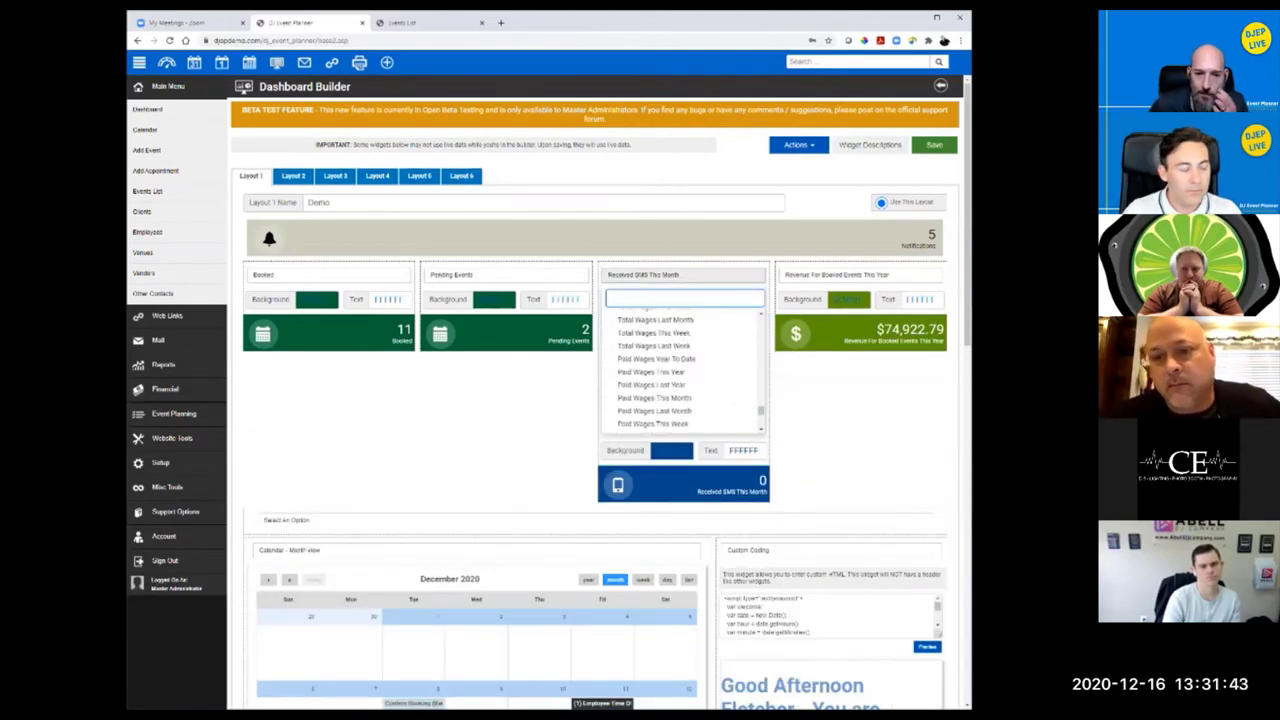
scroll(683, 370, down, 10)
scroll(683, 270, up, 5)
scroll(683, 285, up, 5)
scroll(683, 270, up, 5)
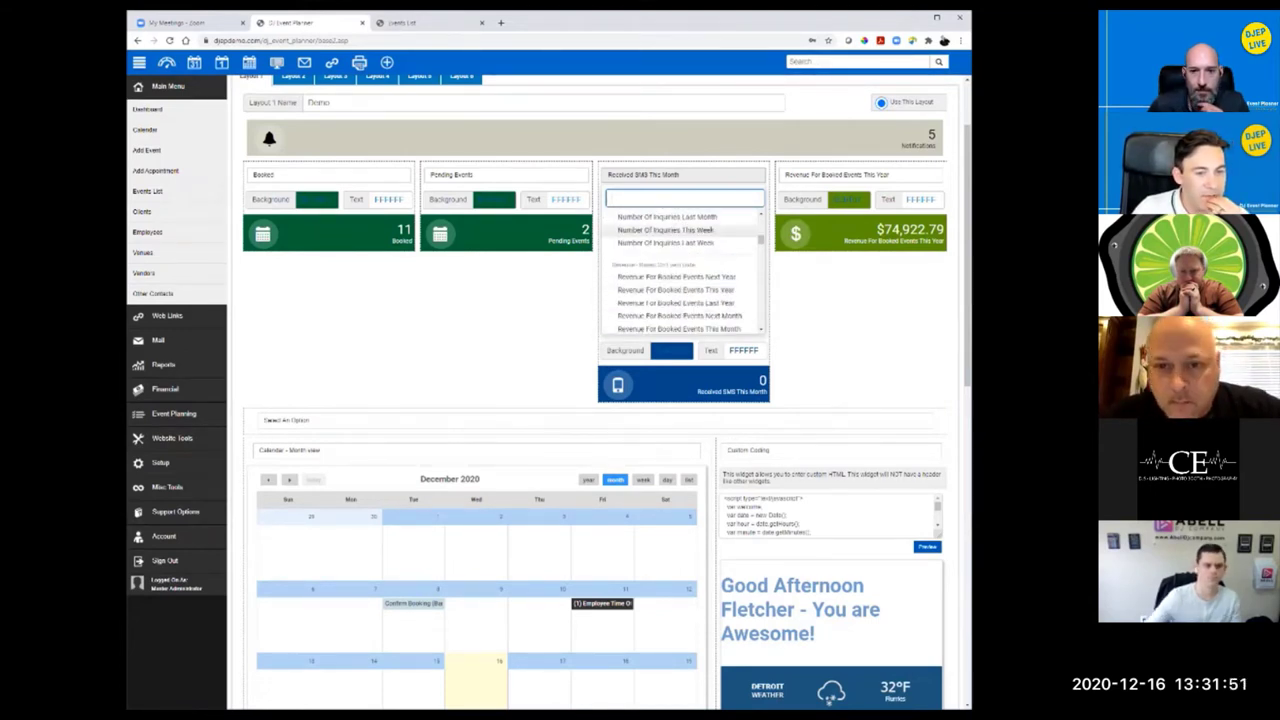
scroll(683, 285, up, 2)
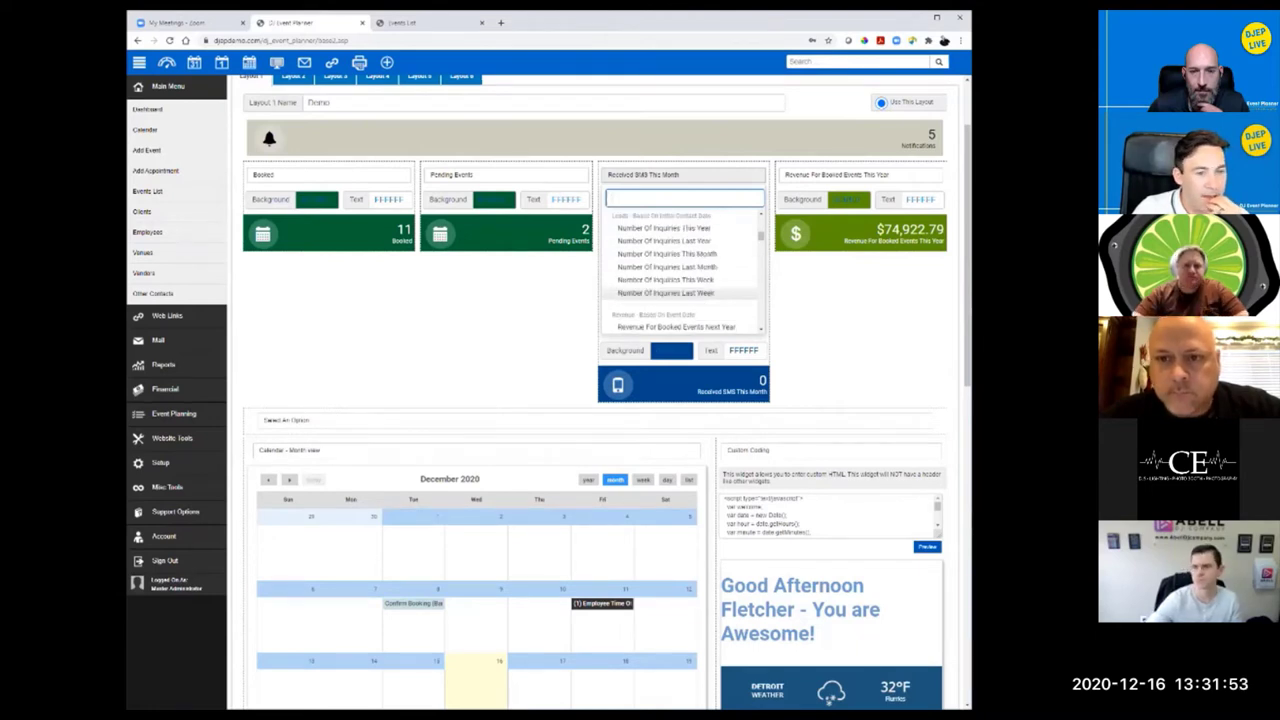
scroll(683, 272, down, 2)
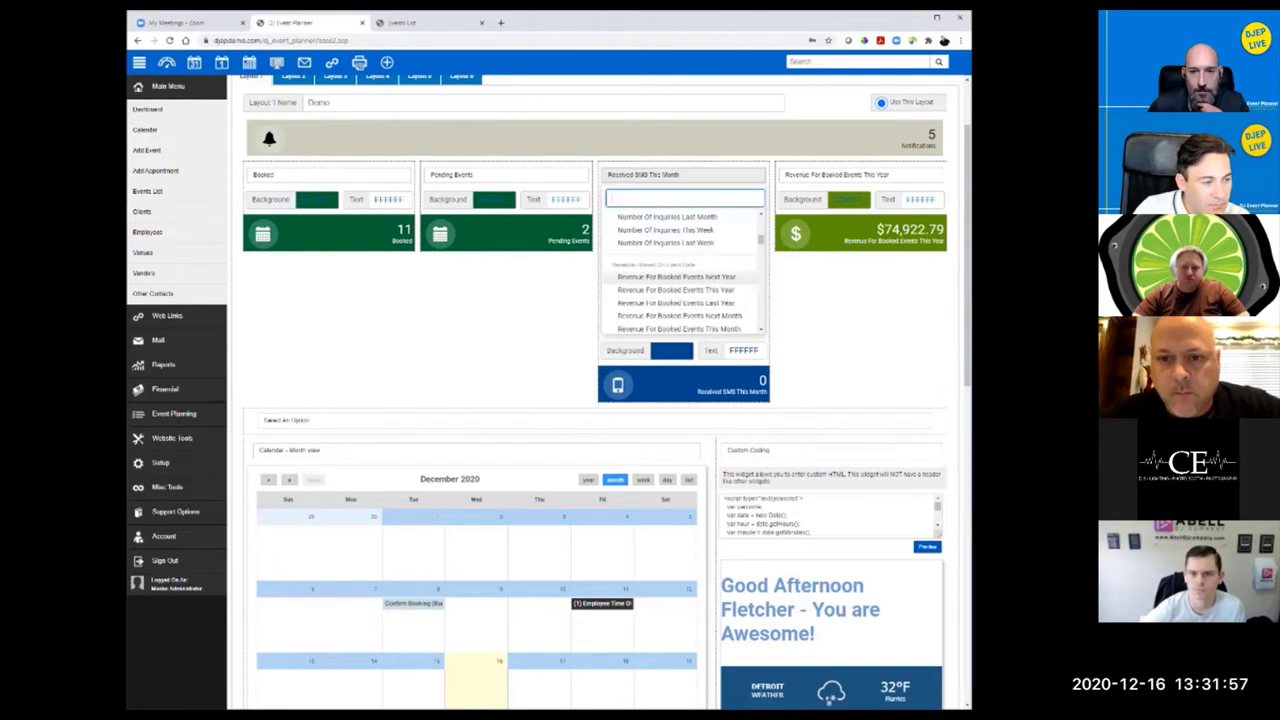
click(676, 276)
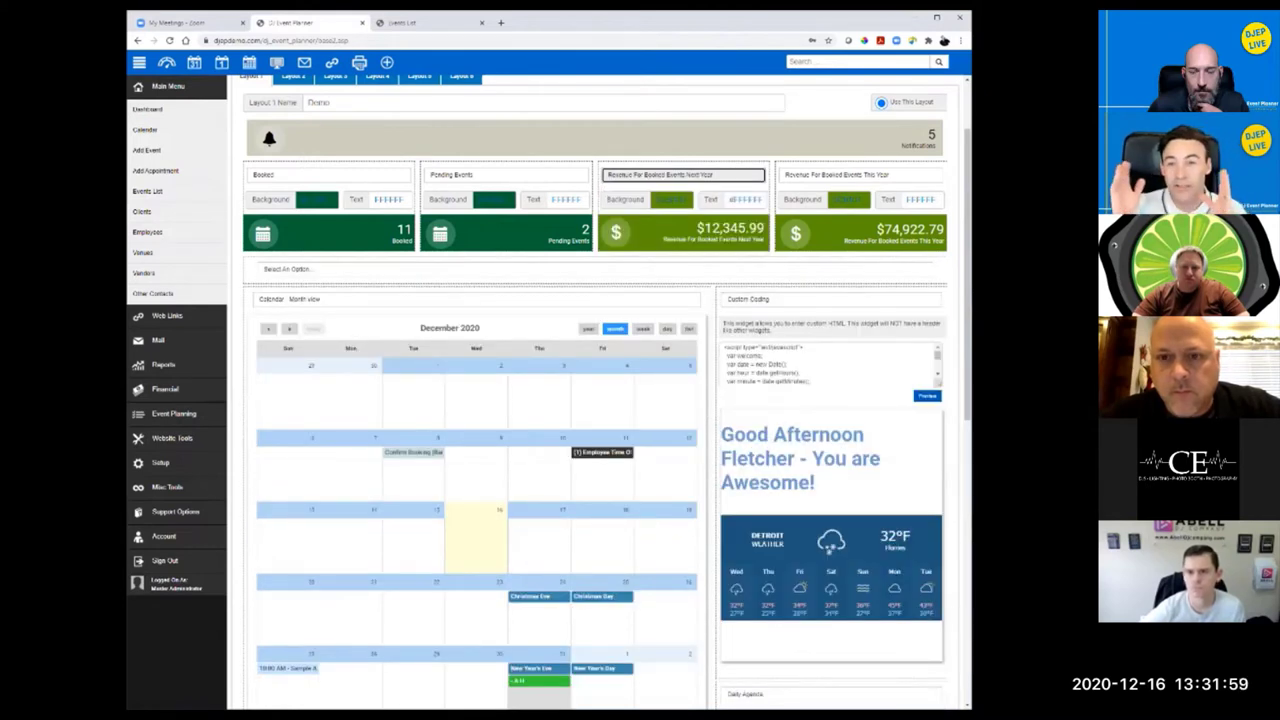
Step: Change the Pending Events block to Revenue For Booked Events Last Year
click(507, 175)
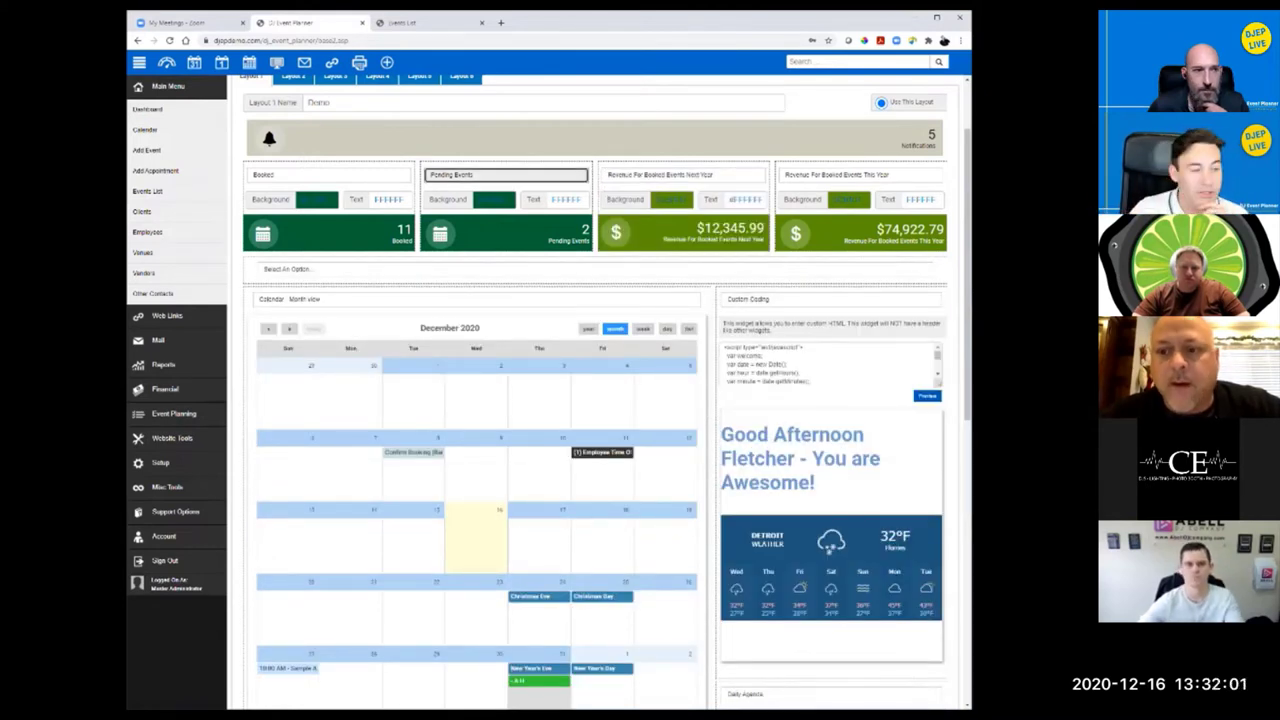
click(505, 175)
scroll(505, 275, down, 5)
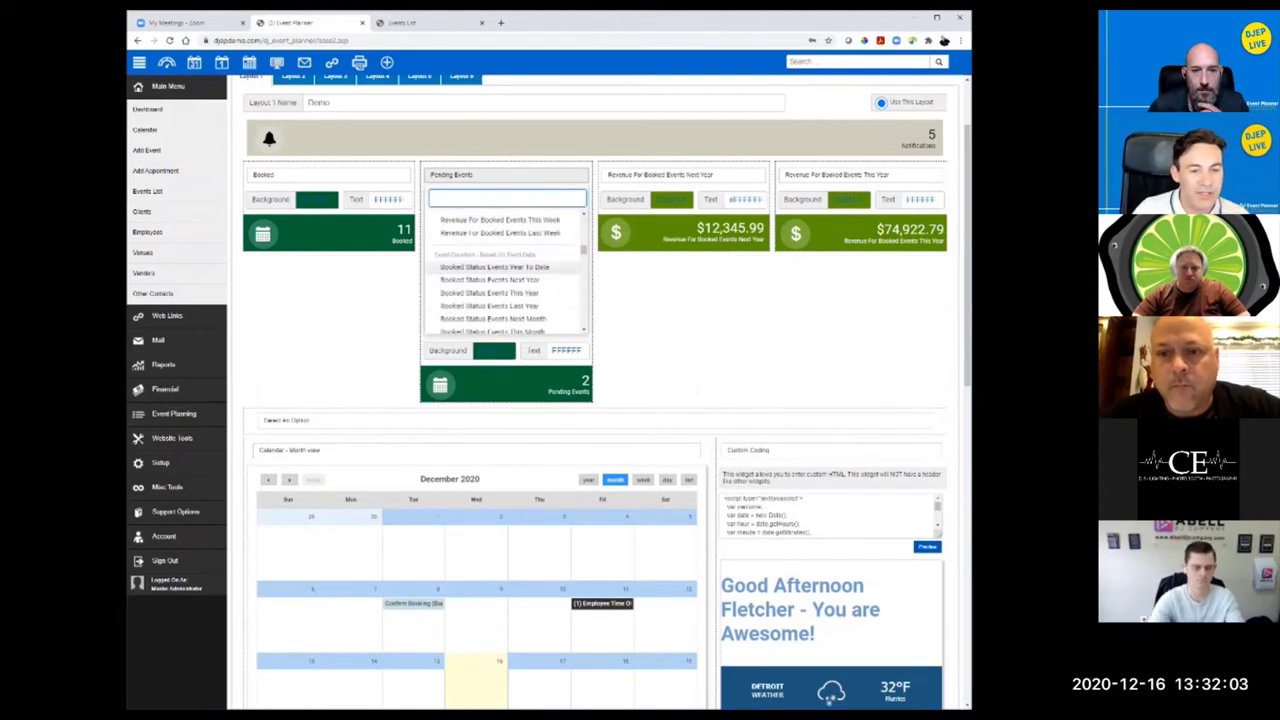
scroll(505, 275, up, 3)
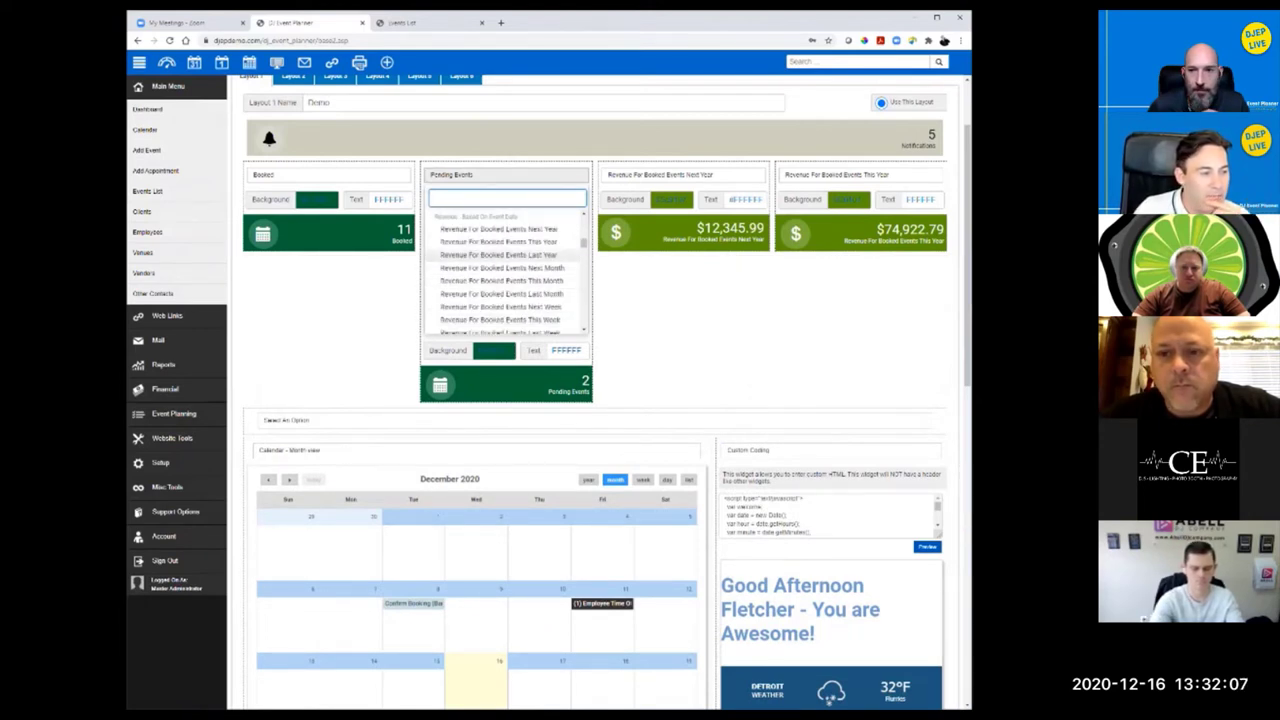
click(498, 255)
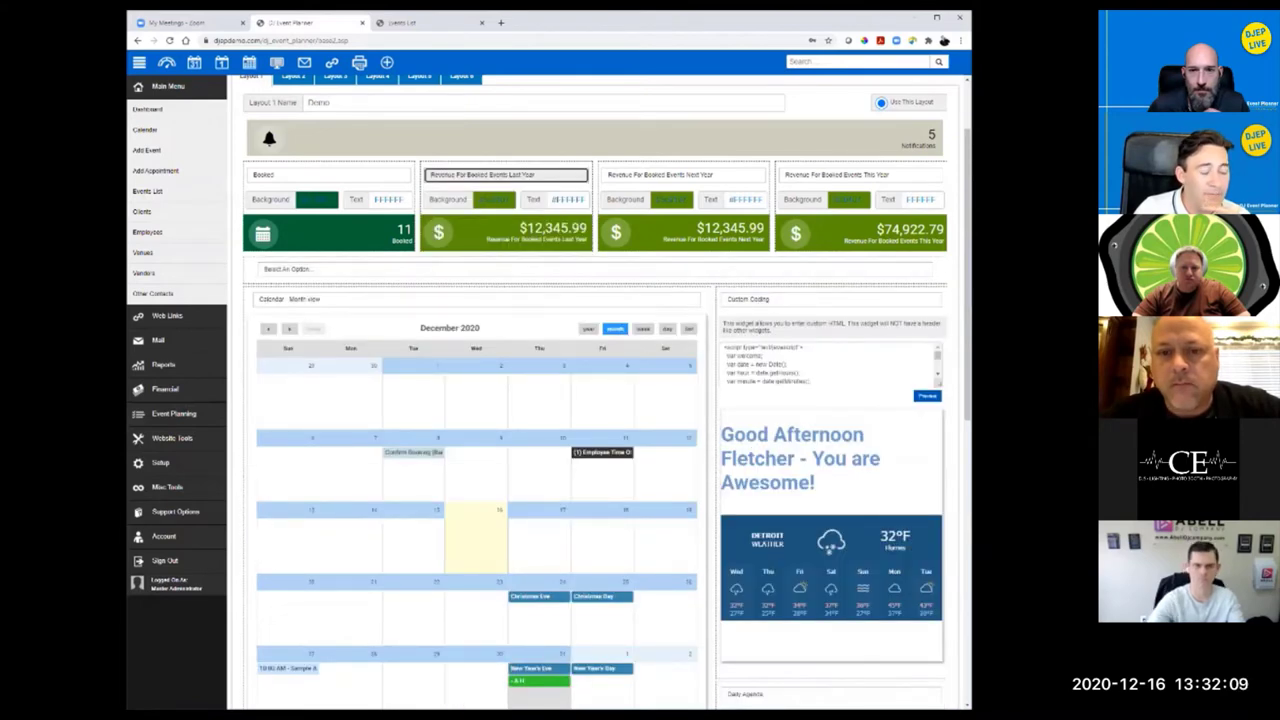
Step: Save the dashboard layout and open the events list behind the Revenue For Booked Events Last Year block
scroll(908, 103, up, 2)
scroll(934, 143, down, 2)
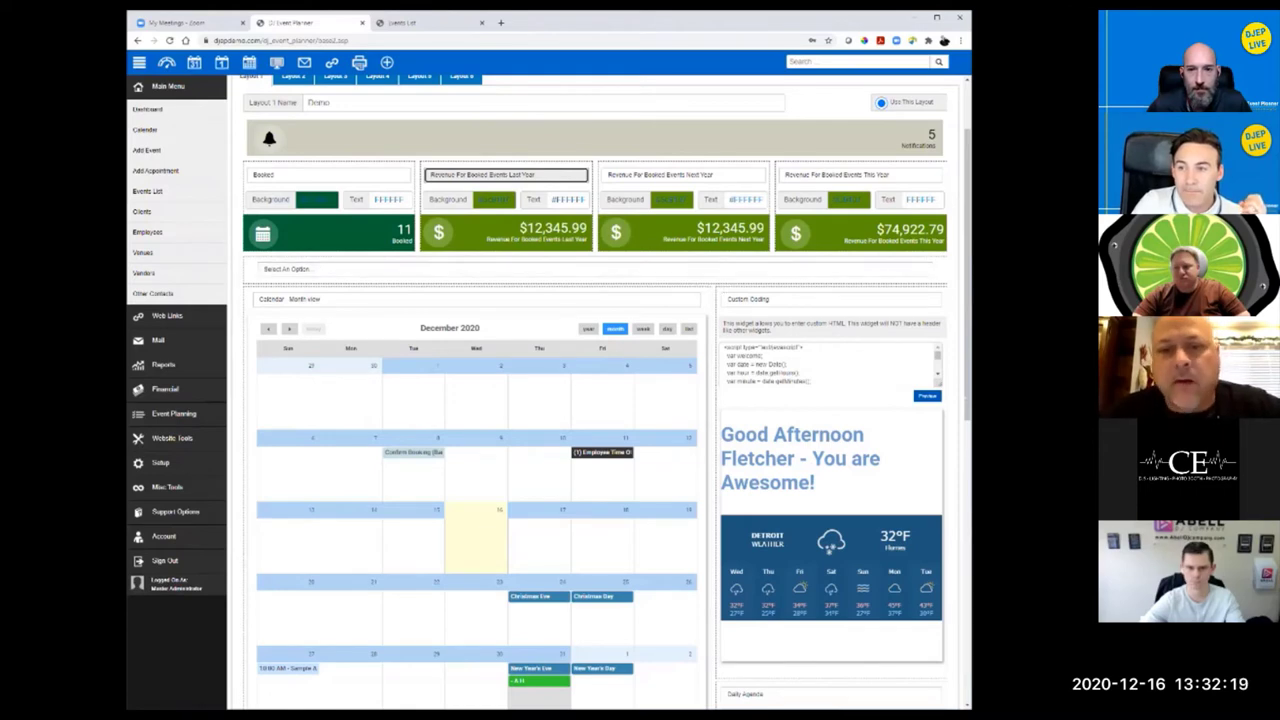
click(908, 102)
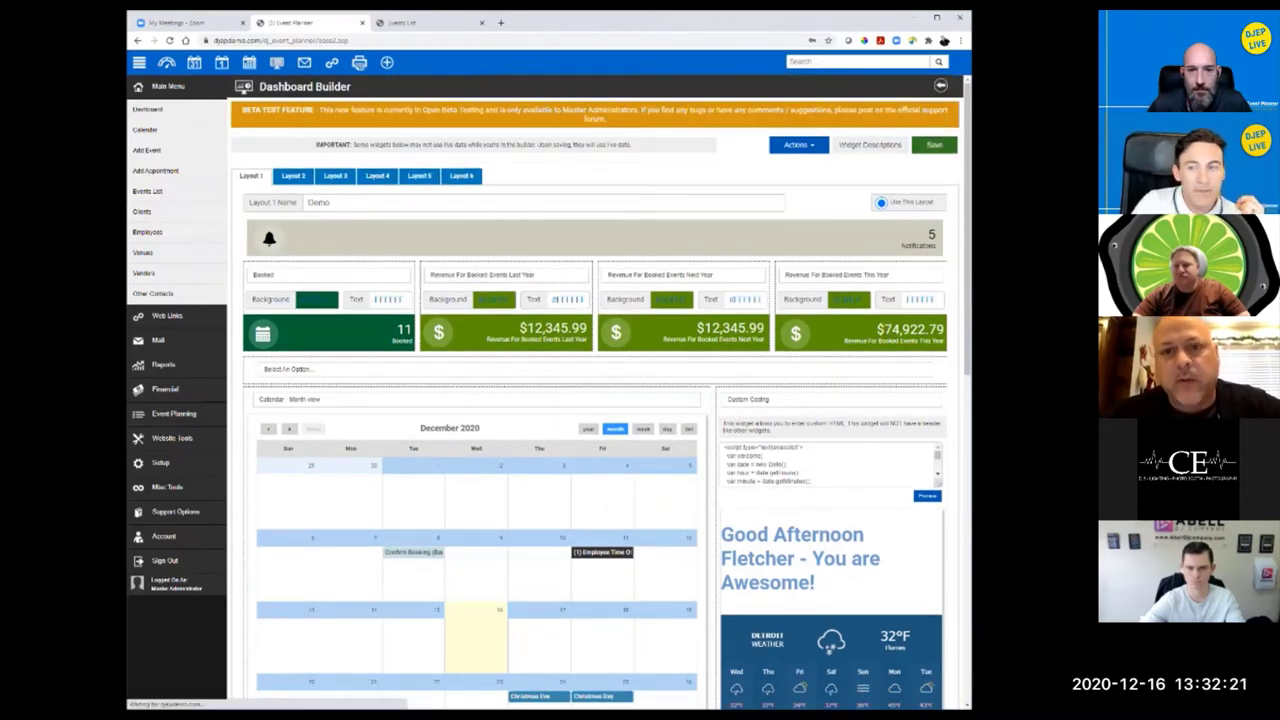
click(504, 164)
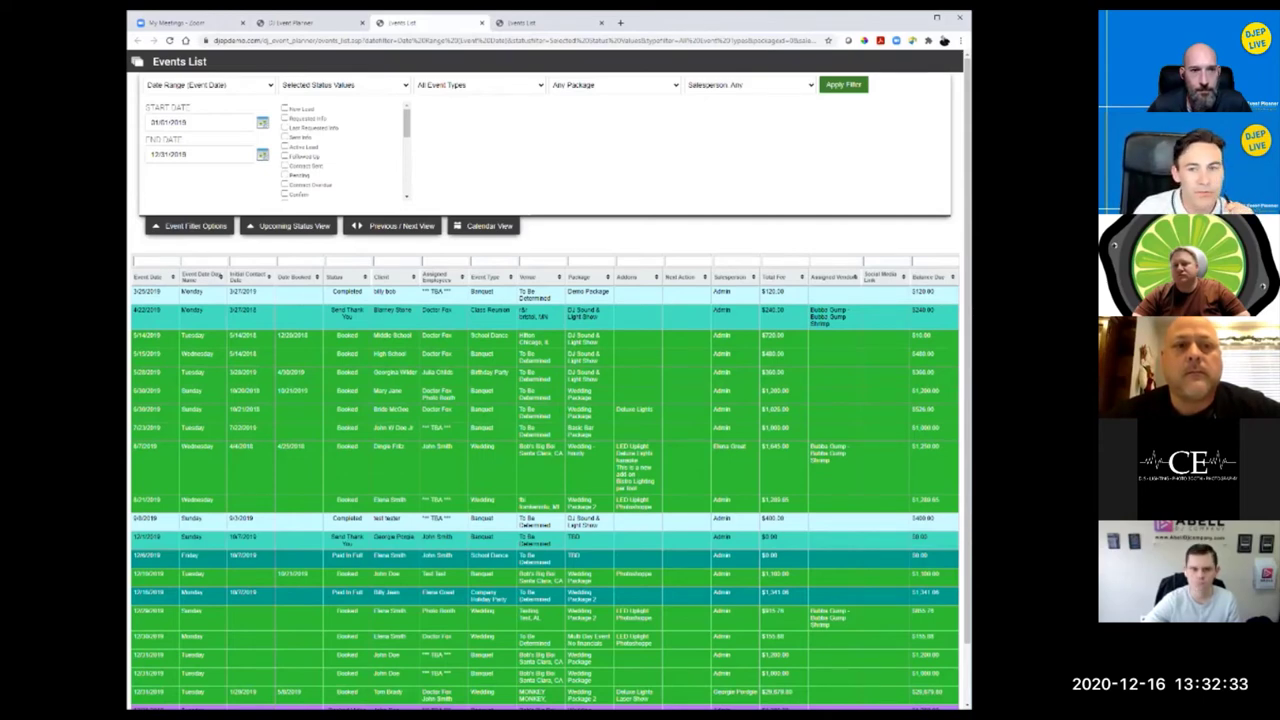
Step: Return to the dashboard and close the meetings browser tab and both Events List tabs
click(305, 22)
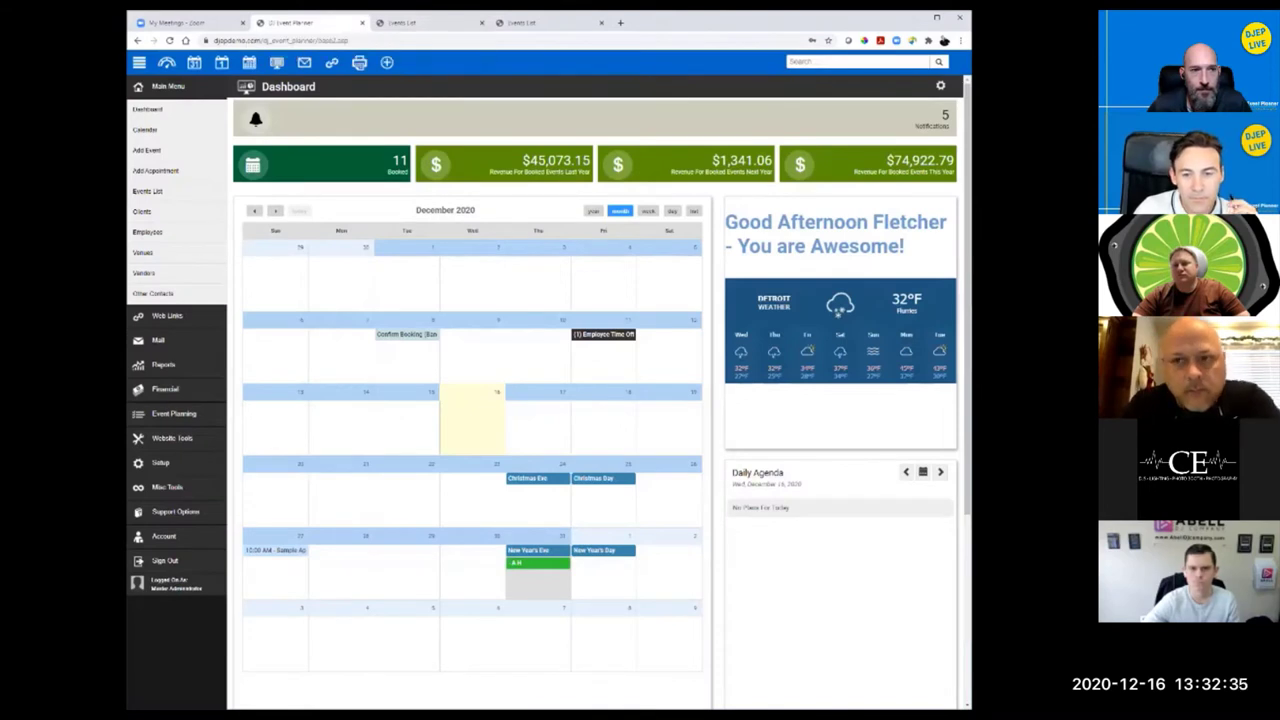
click(242, 22)
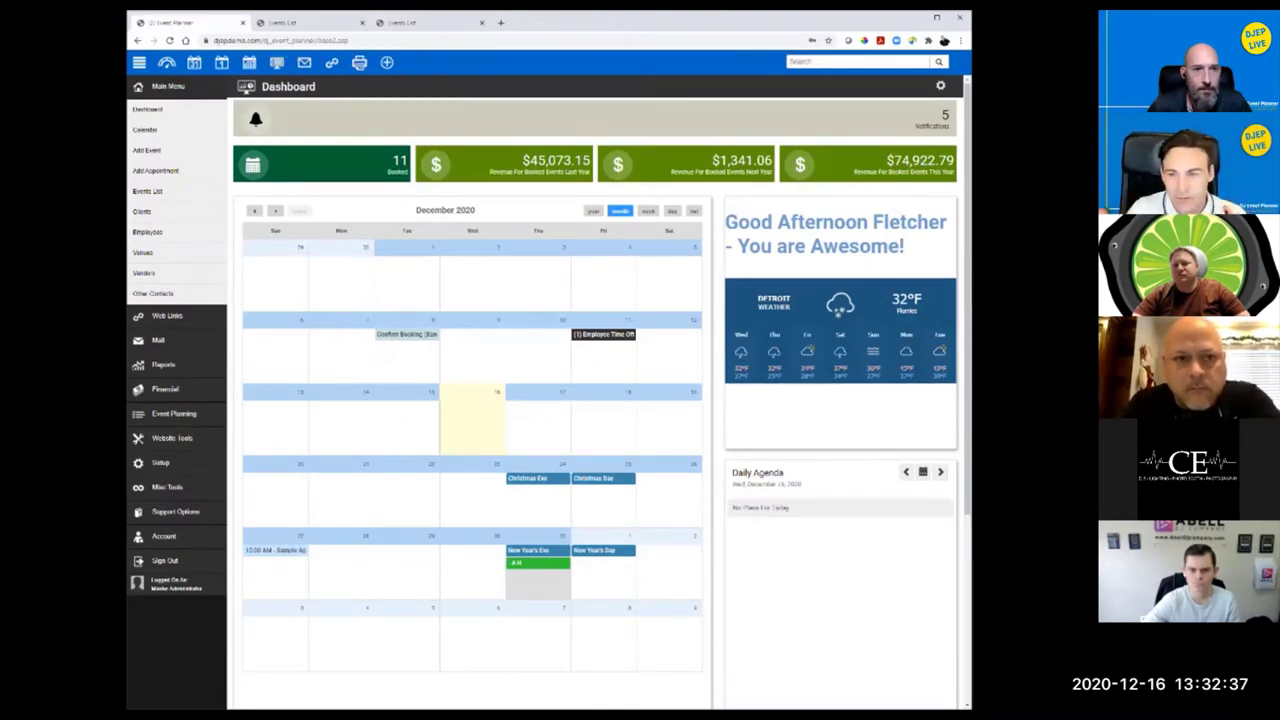
click(362, 22)
click(362, 22)
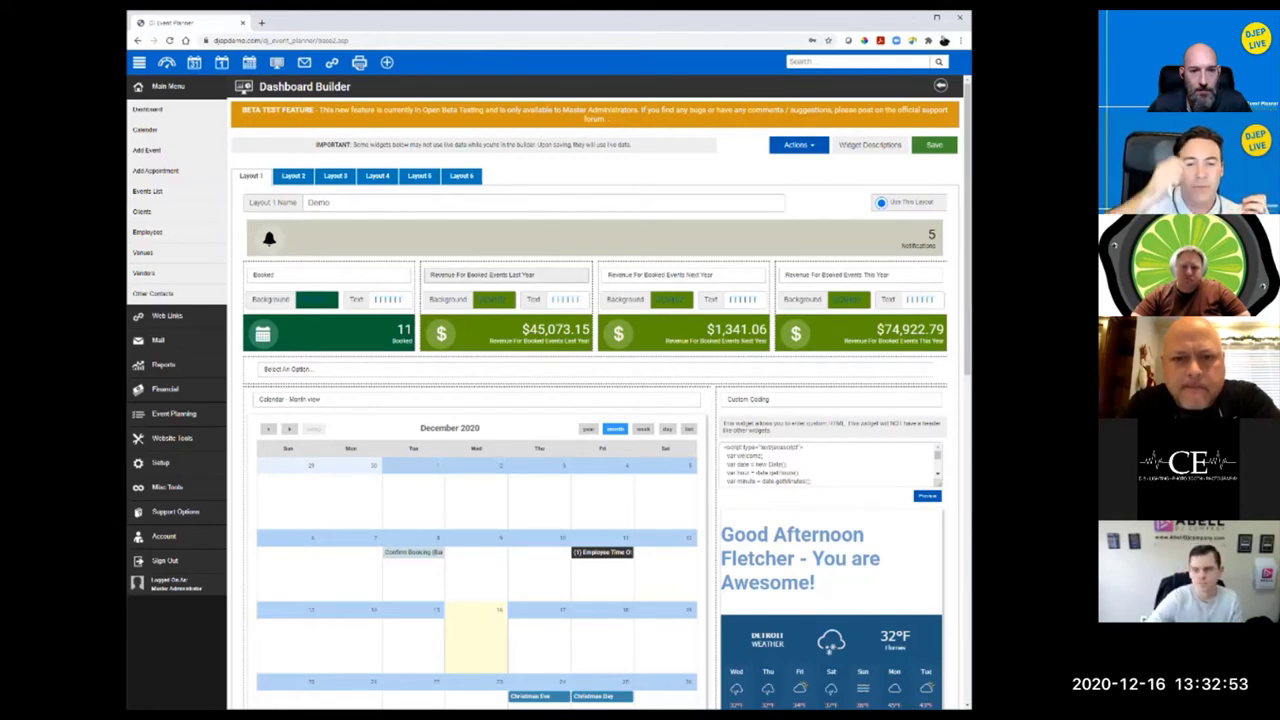
Step: Review the widget choices for the Revenue For Booked Events Last Year block and the middle empty block below the calendar
click(508, 274)
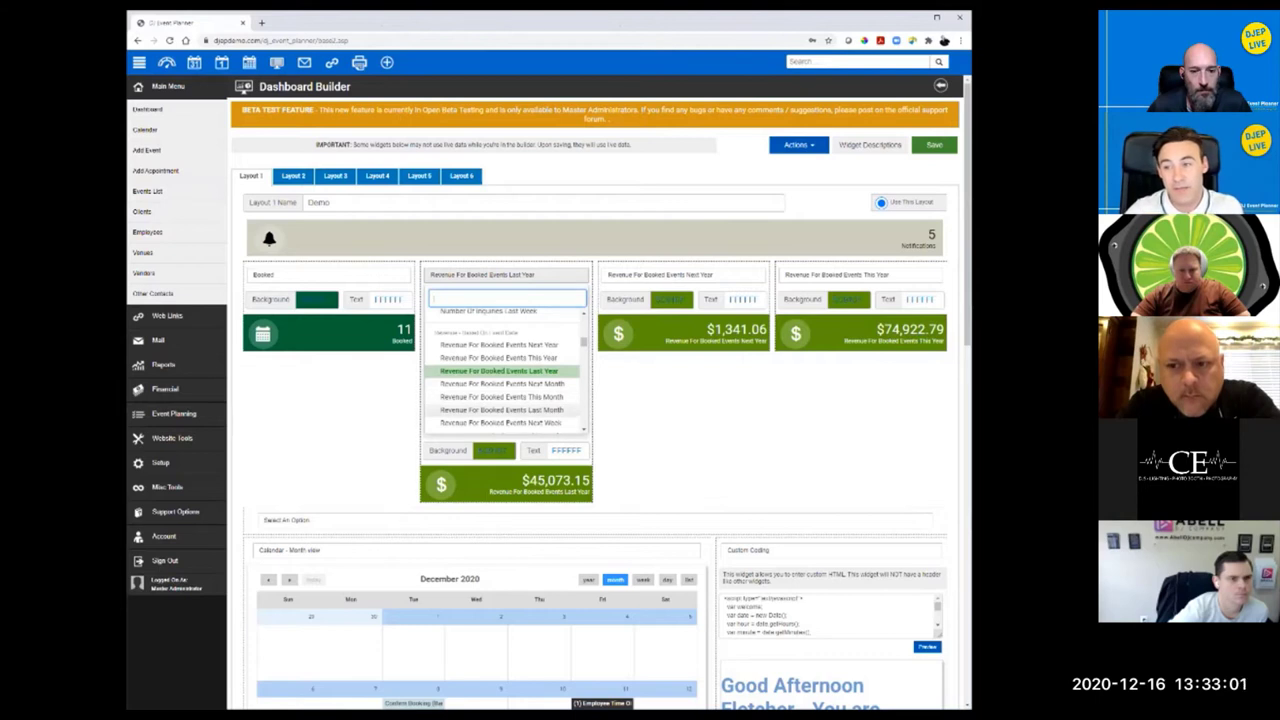
scroll(505, 375, down, 2)
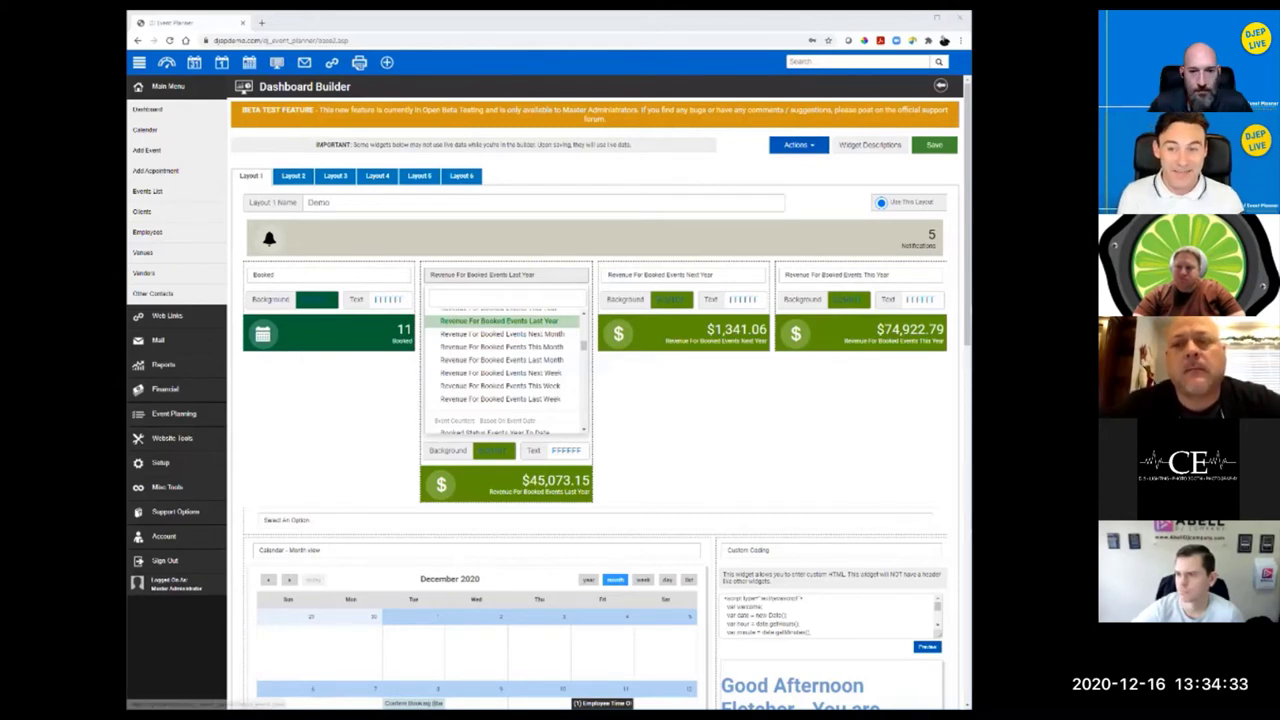
scroll(600, 400, down, 5)
scroll(600, 400, down, 2)
scroll(600, 400, down, 2)
click(594, 394)
scroll(595, 490, down, 2)
scroll(595, 490, down, 2)
scroll(595, 490, down, 3)
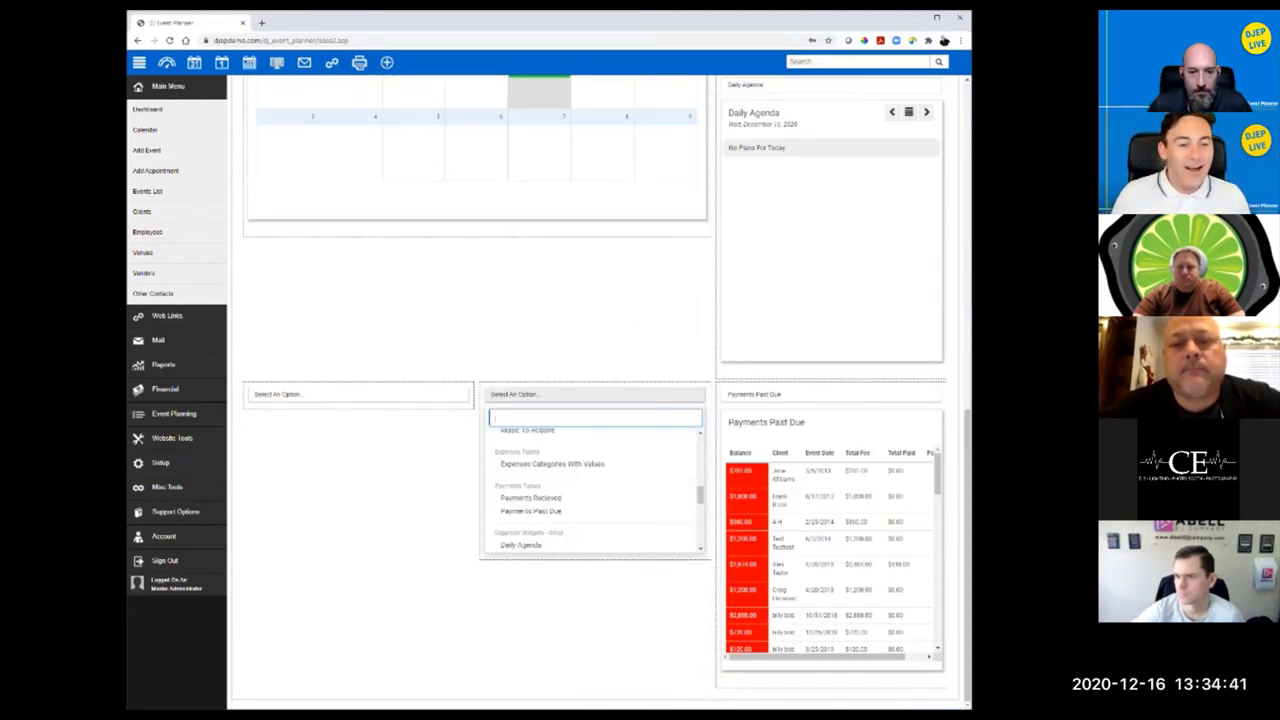
scroll(595, 490, up, 1)
key(Escape)
scroll(595, 390, up, 1)
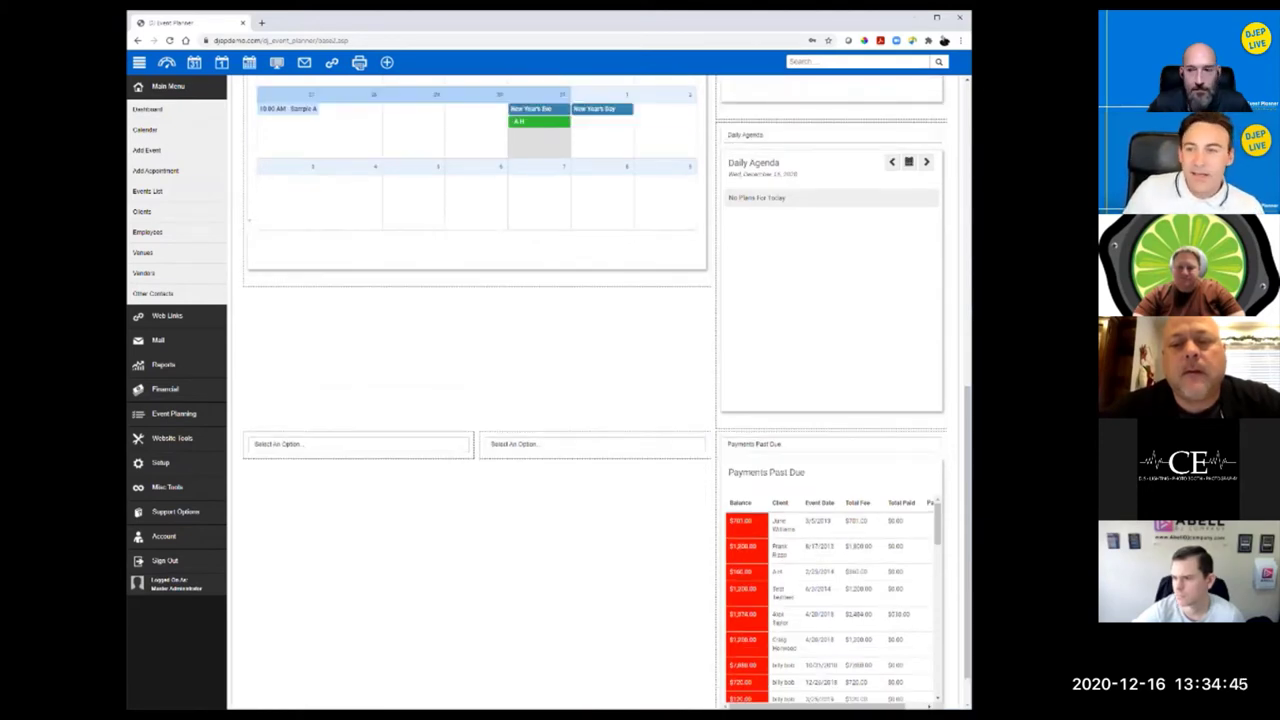
scroll(595, 490, up, 1)
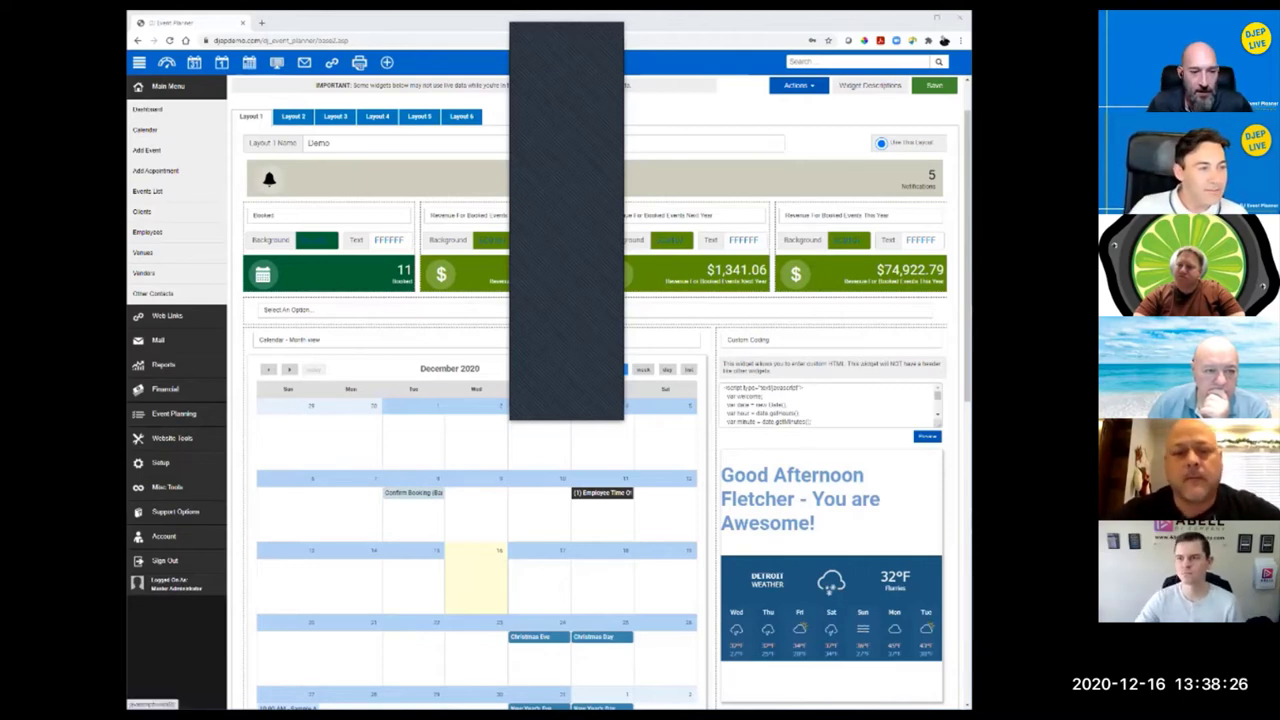
Step: Open the Support Center and visit the DJ Event Planner support forum
click(160, 462)
click(175, 592)
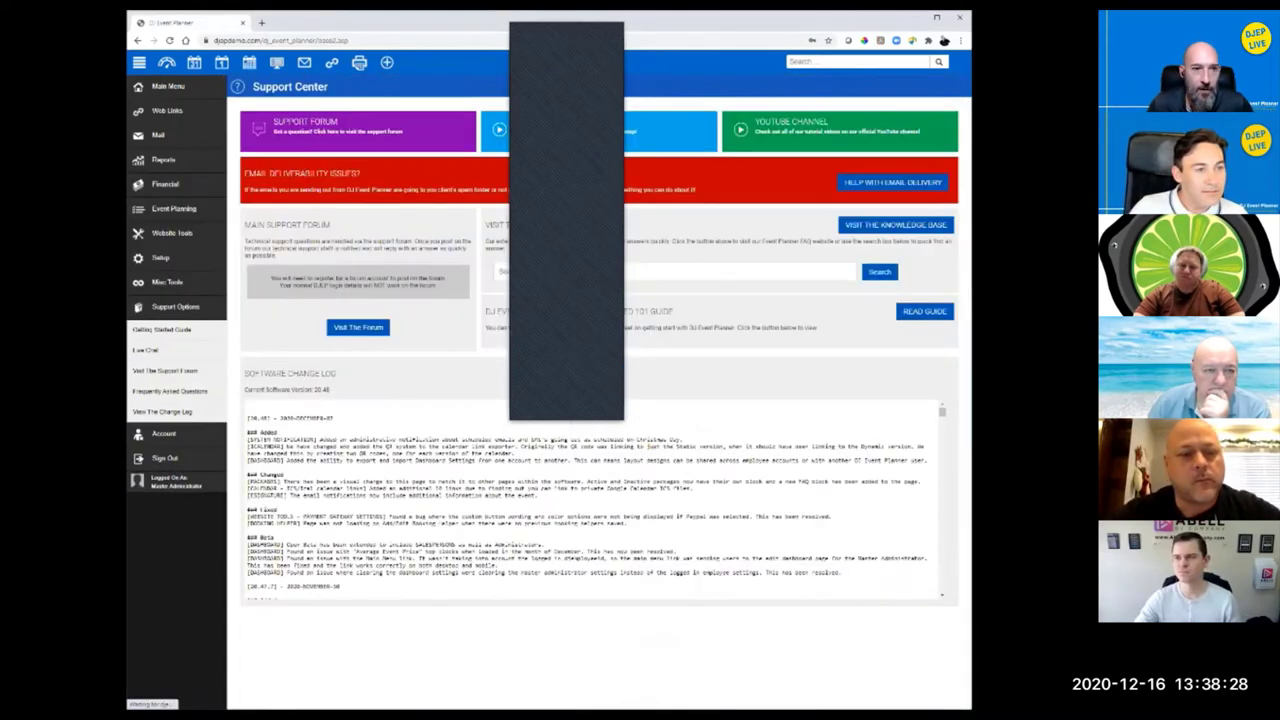
click(357, 131)
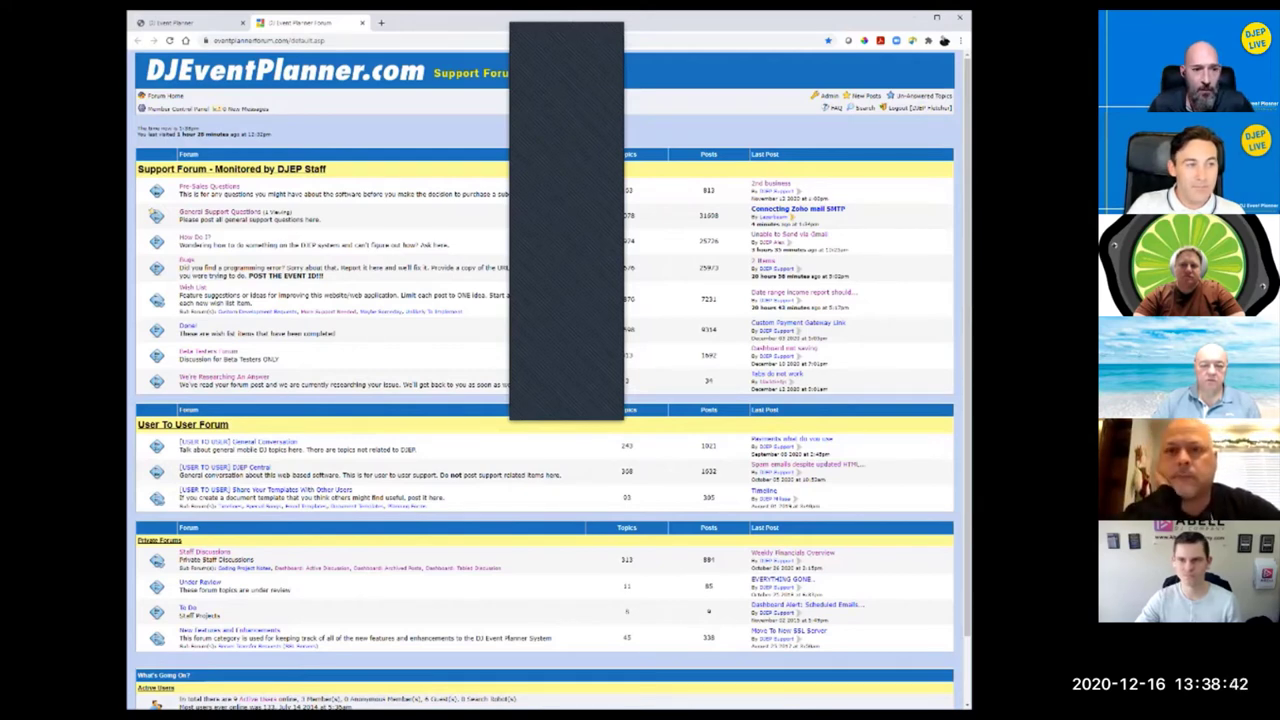
Step: Open the Beta Testers Forum, return to the DJ Event Planner browser tab and go to the Dashboard Builder
click(208, 352)
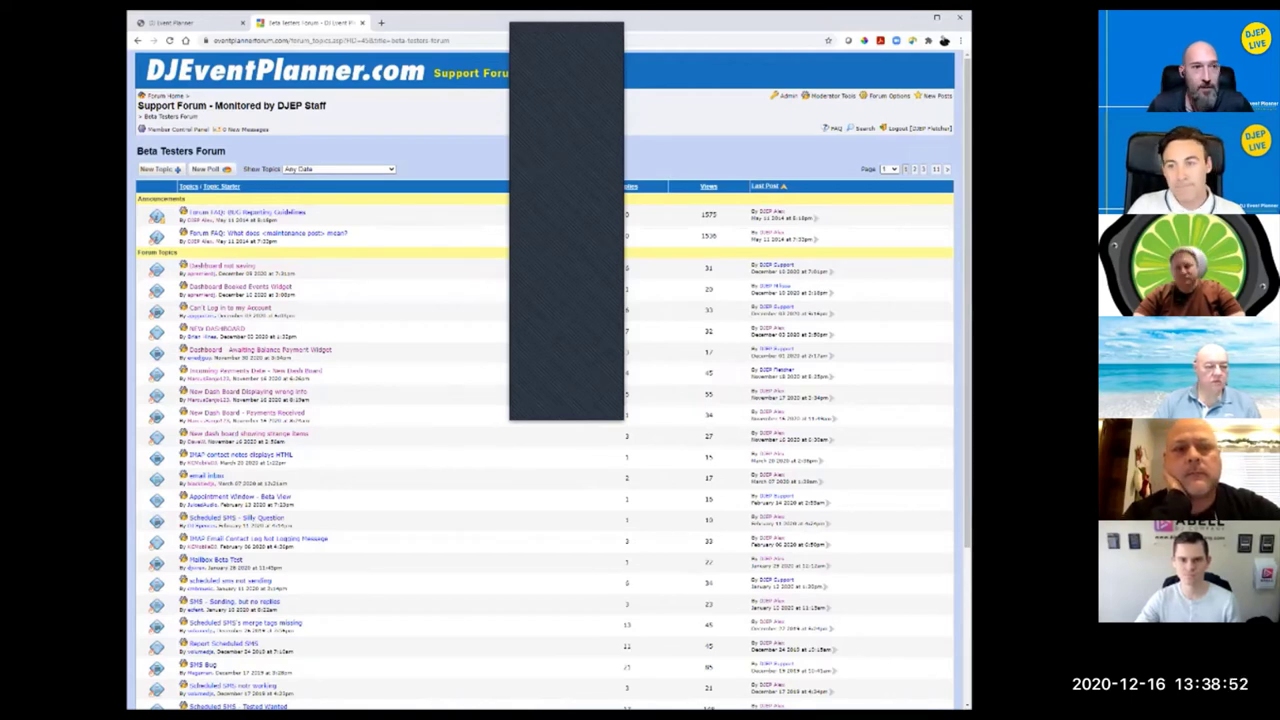
click(175, 22)
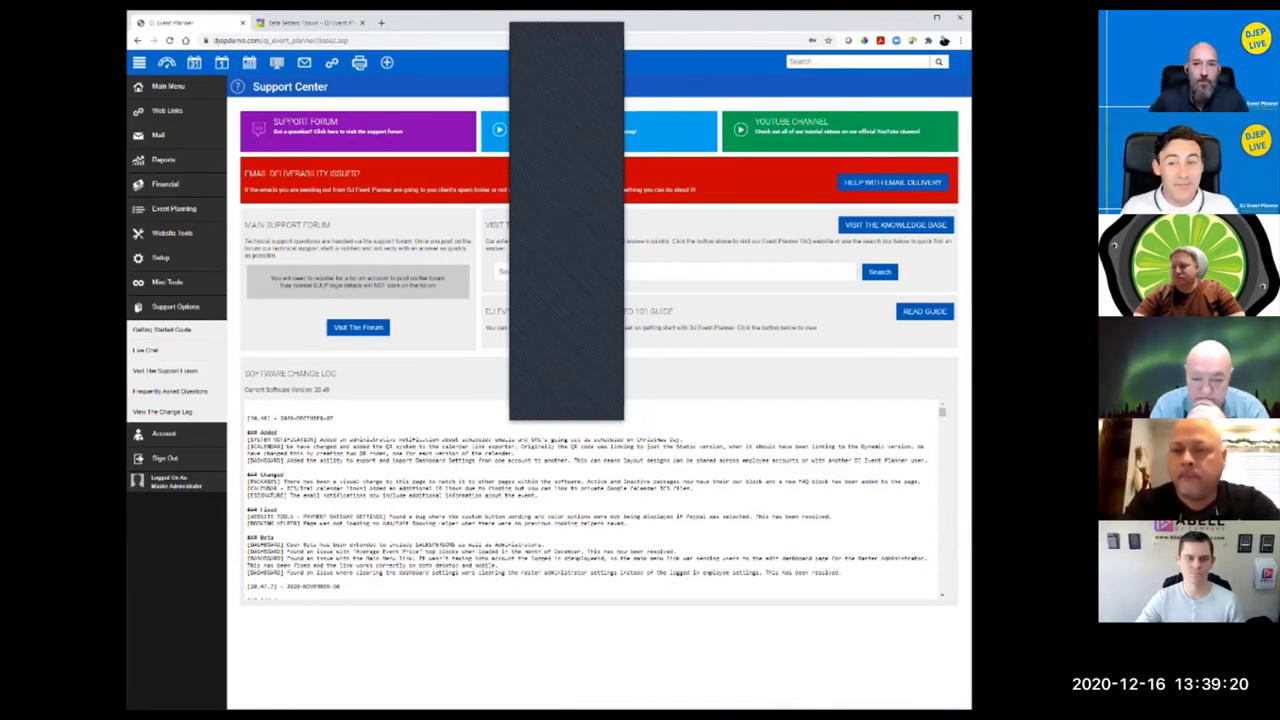
click(166, 62)
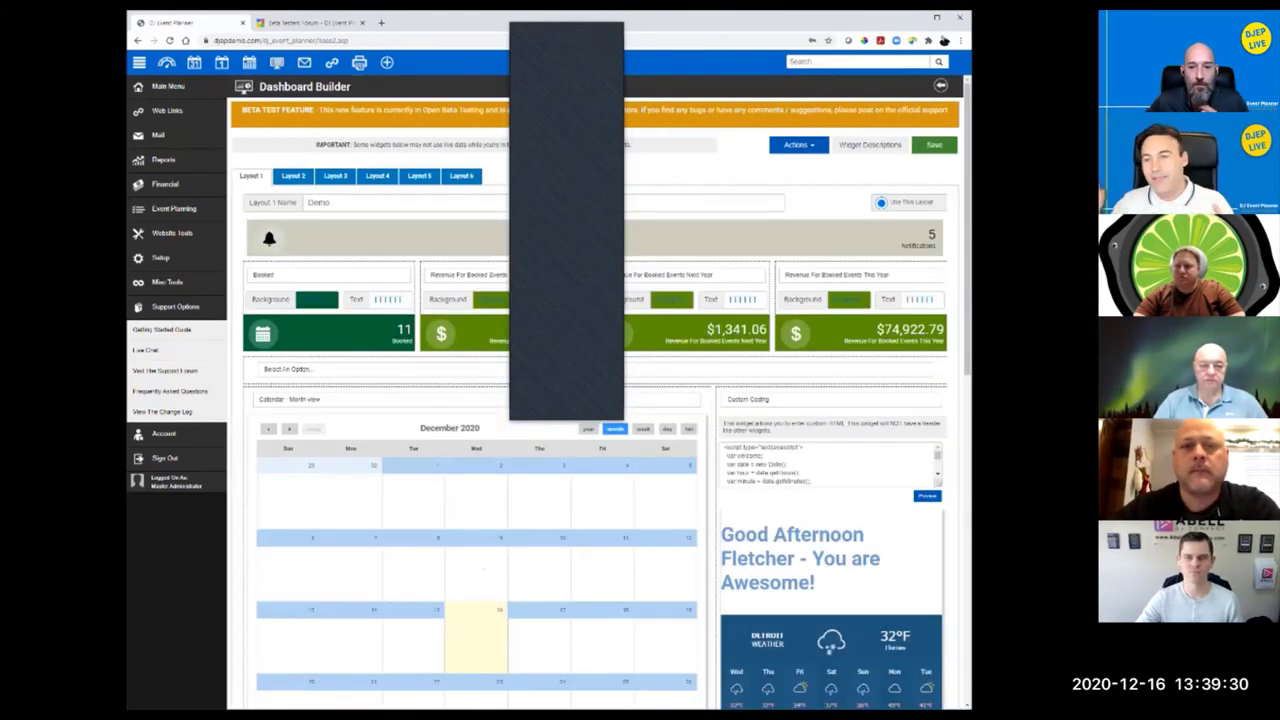
Step: Append a <p> tag to the end of the Custom Coding widget's code, save the layout and check the dashboard
scroll(598, 392, down, 2)
drag(938, 382, 947, 622)
click(722, 619)
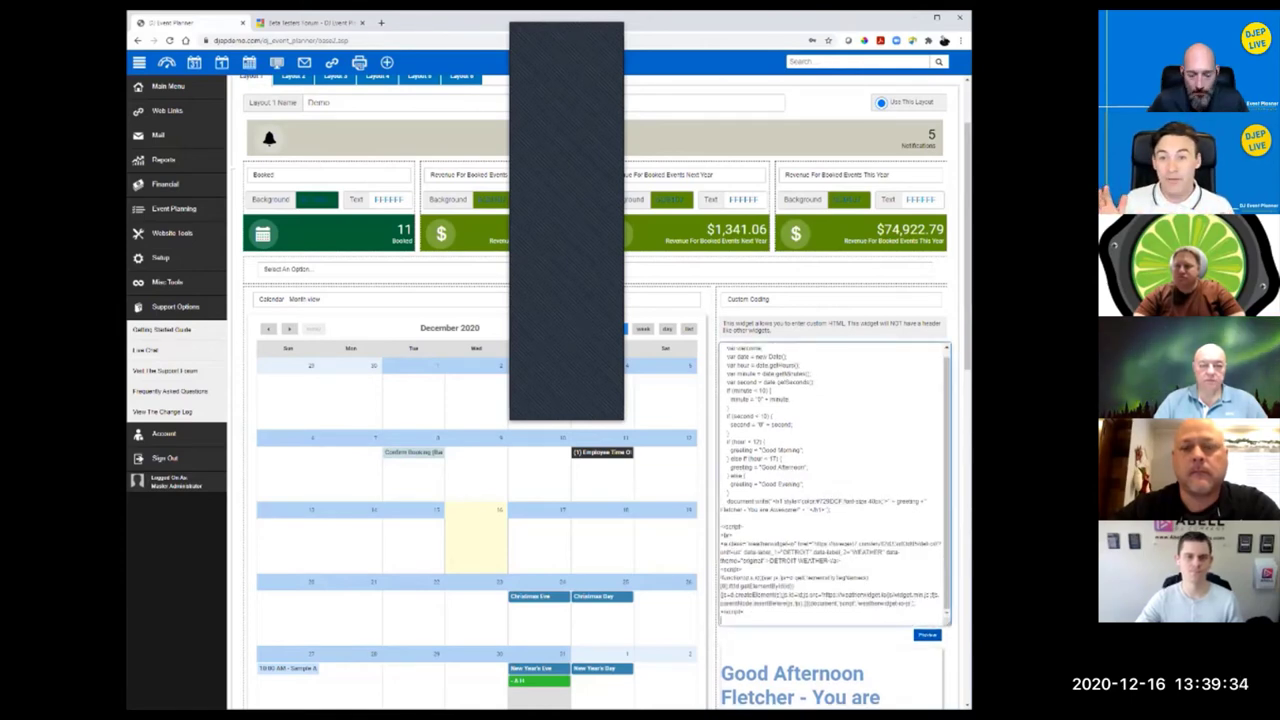
key(Return)
text(<p>)
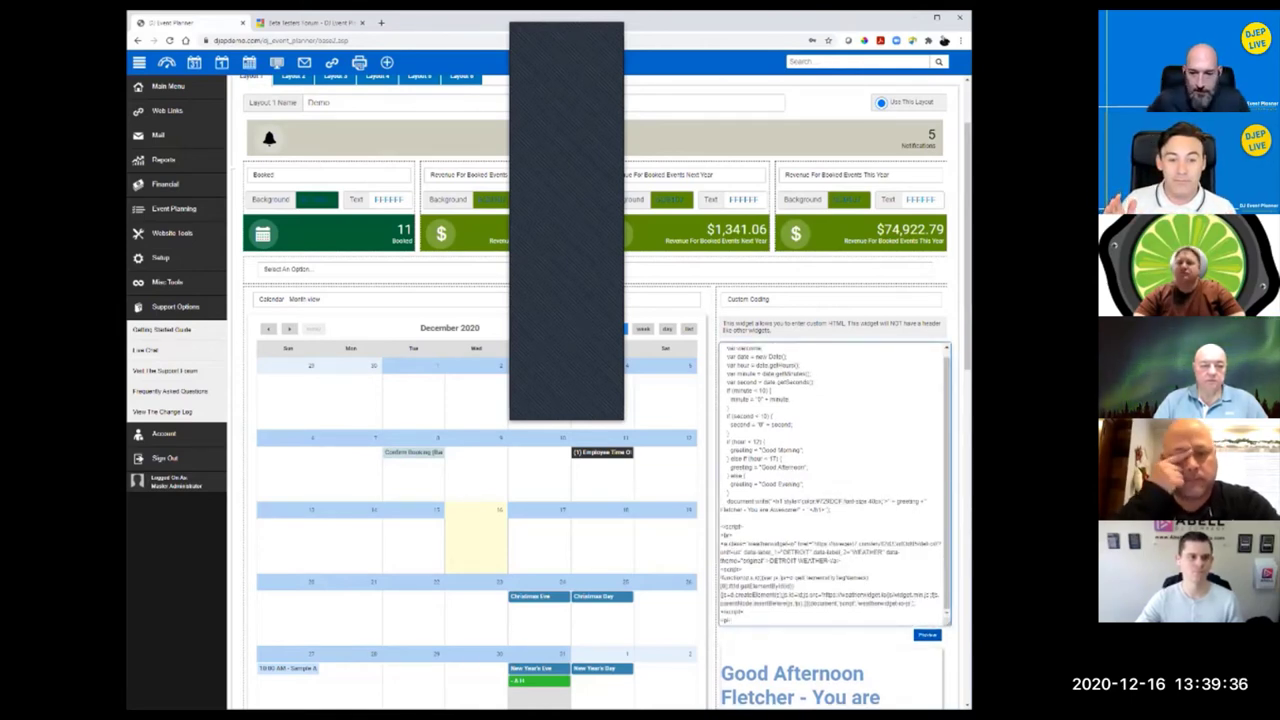
scroll(600, 400, up, 1)
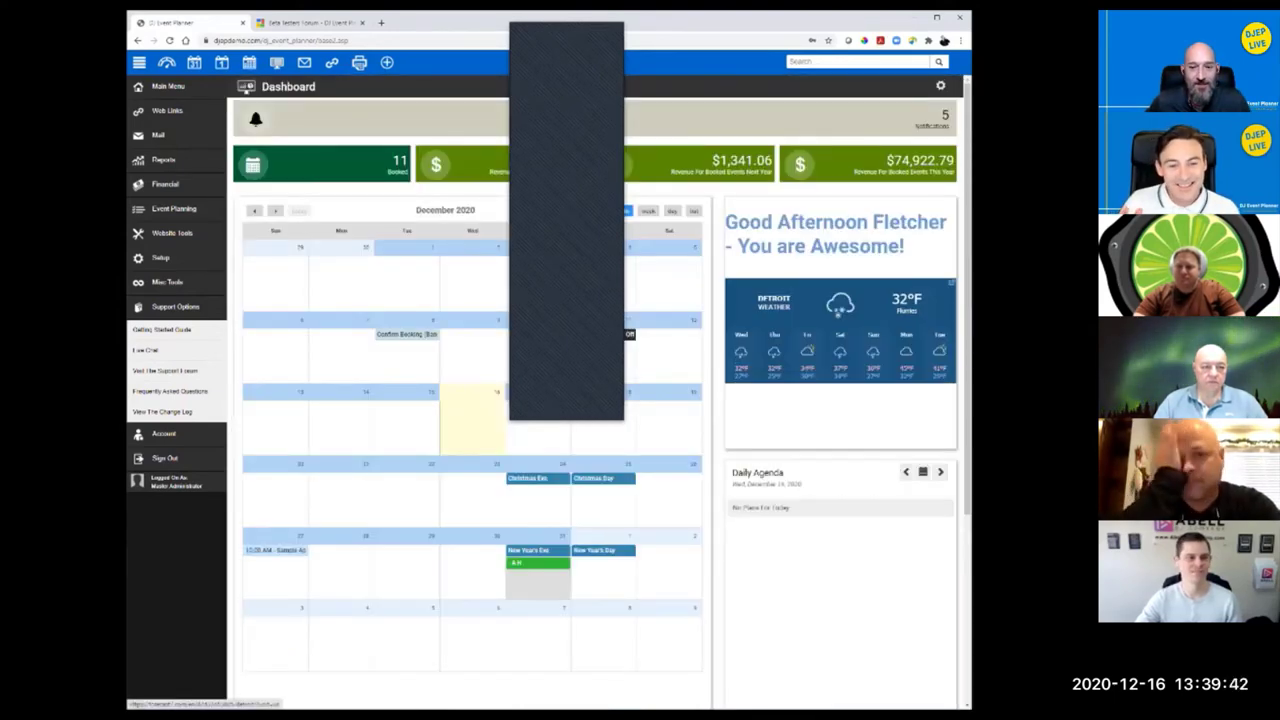
scroll(600, 400, down, 5)
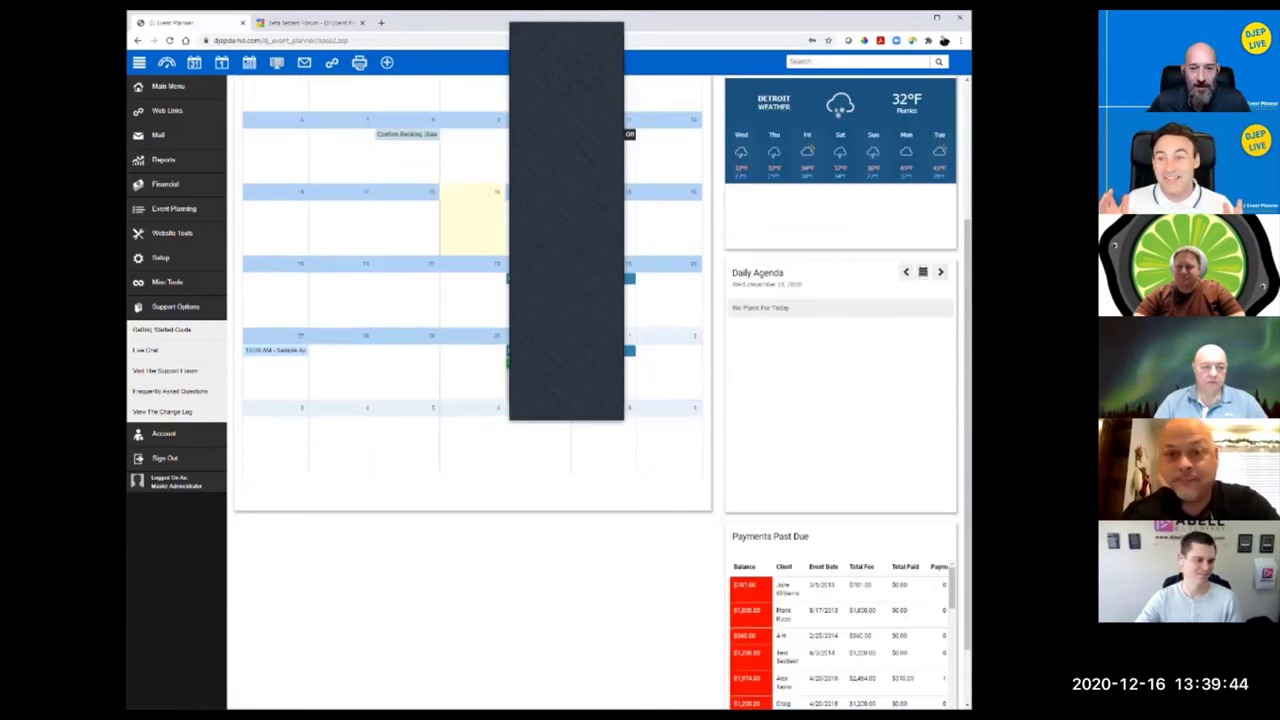
scroll(600, 400, up, 5)
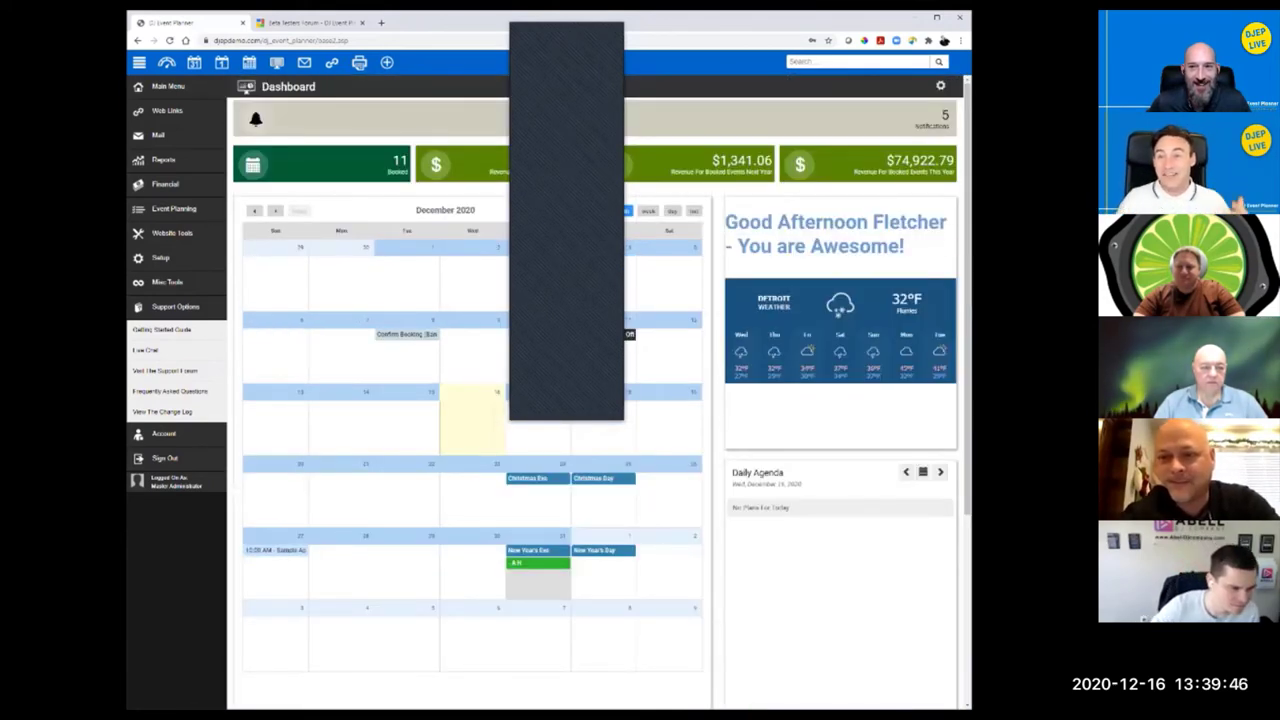
Step: Replace the final <p> tag in the Custom Coding widget with an unclosed <div class> tag, save the layout and check the lower dashboard blocks
click(629, 334)
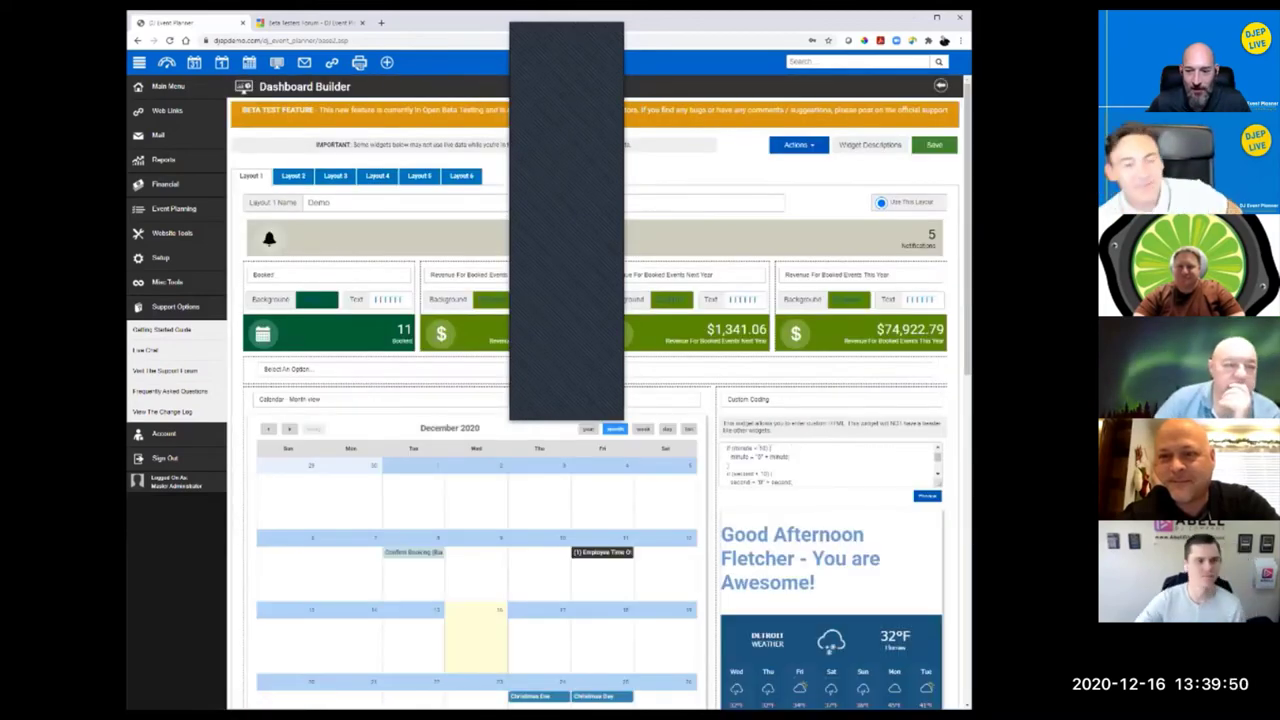
scroll(628, 302, down, 3)
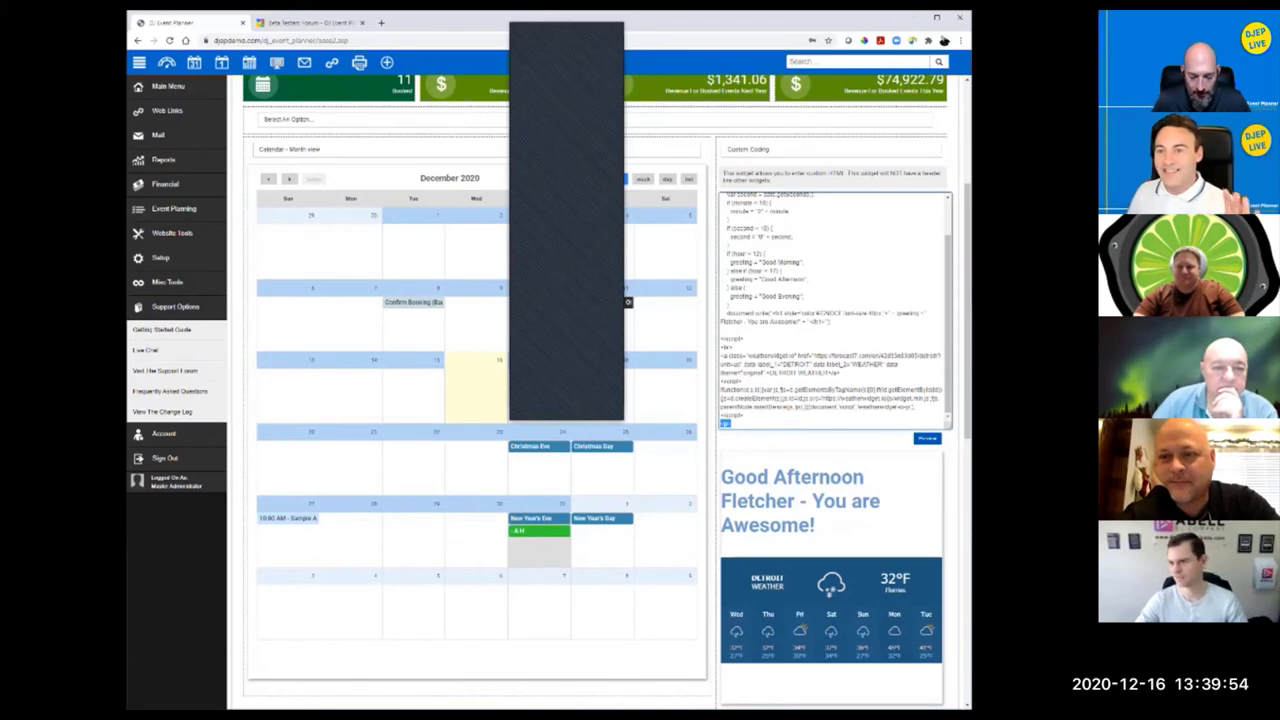
text(<)
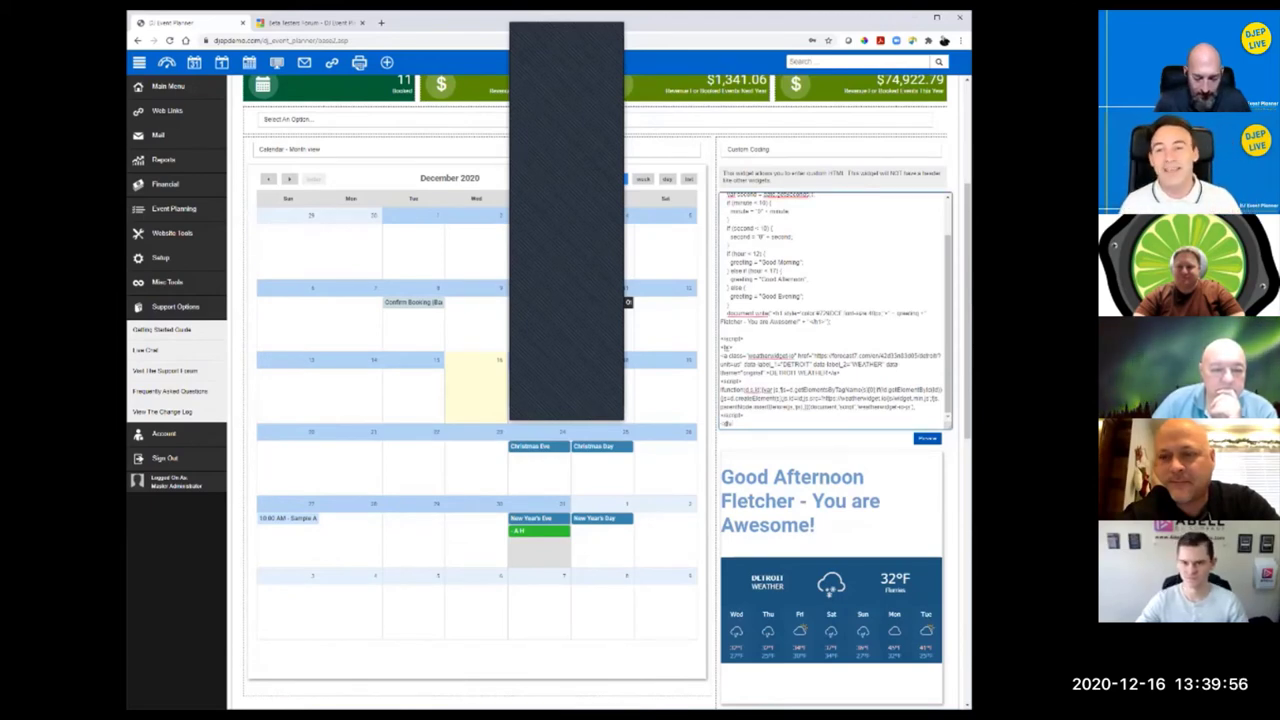
text(div class)
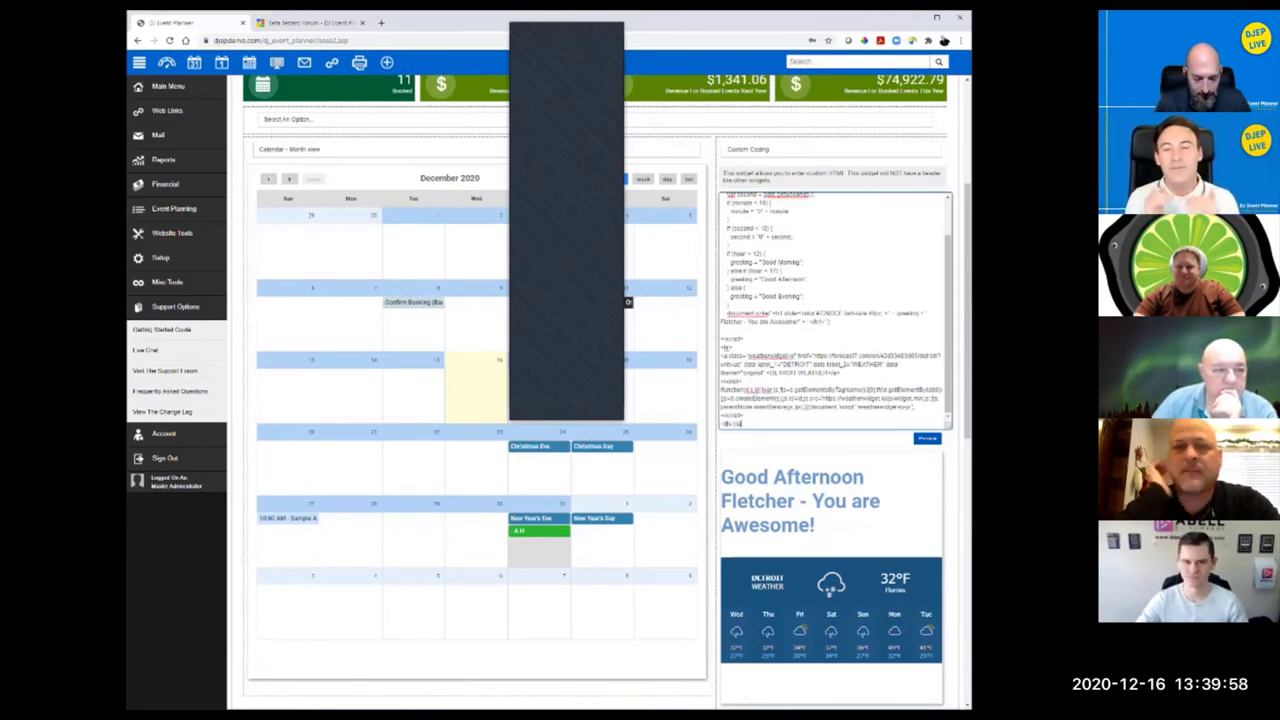
text(="mess)
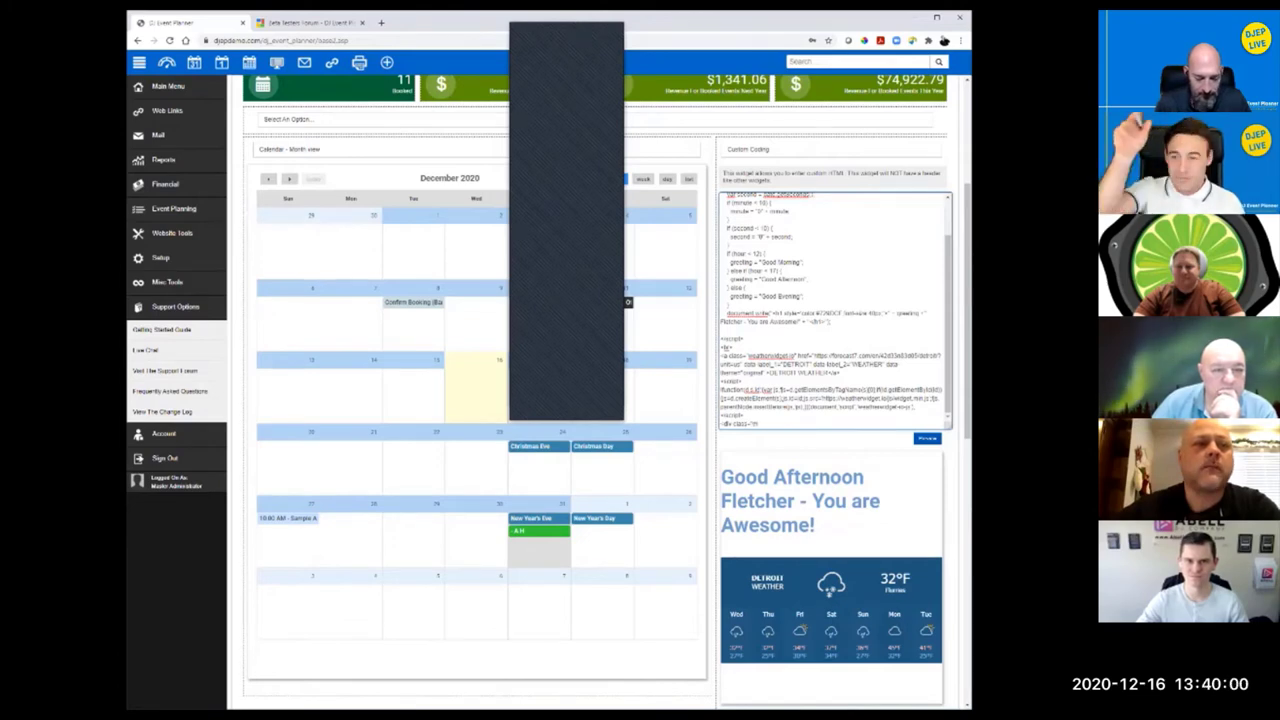
text( with dex"/)
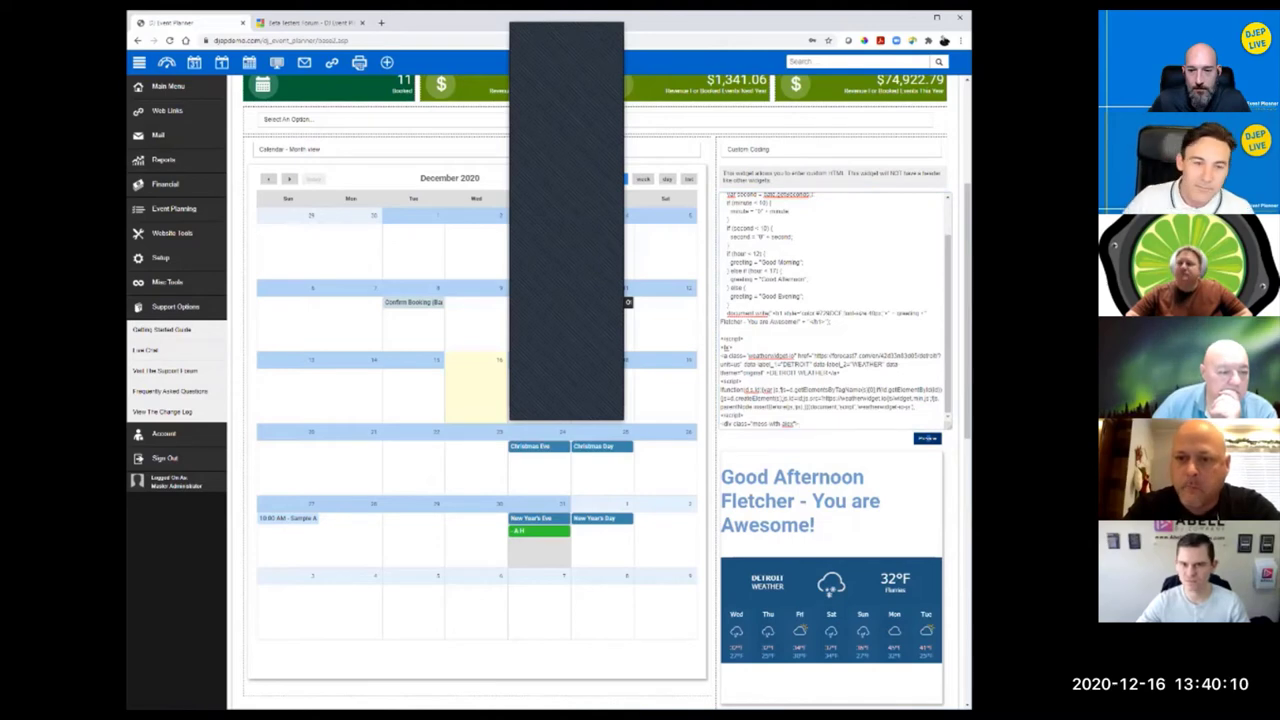
scroll(833, 310, up, 3)
click(934, 95)
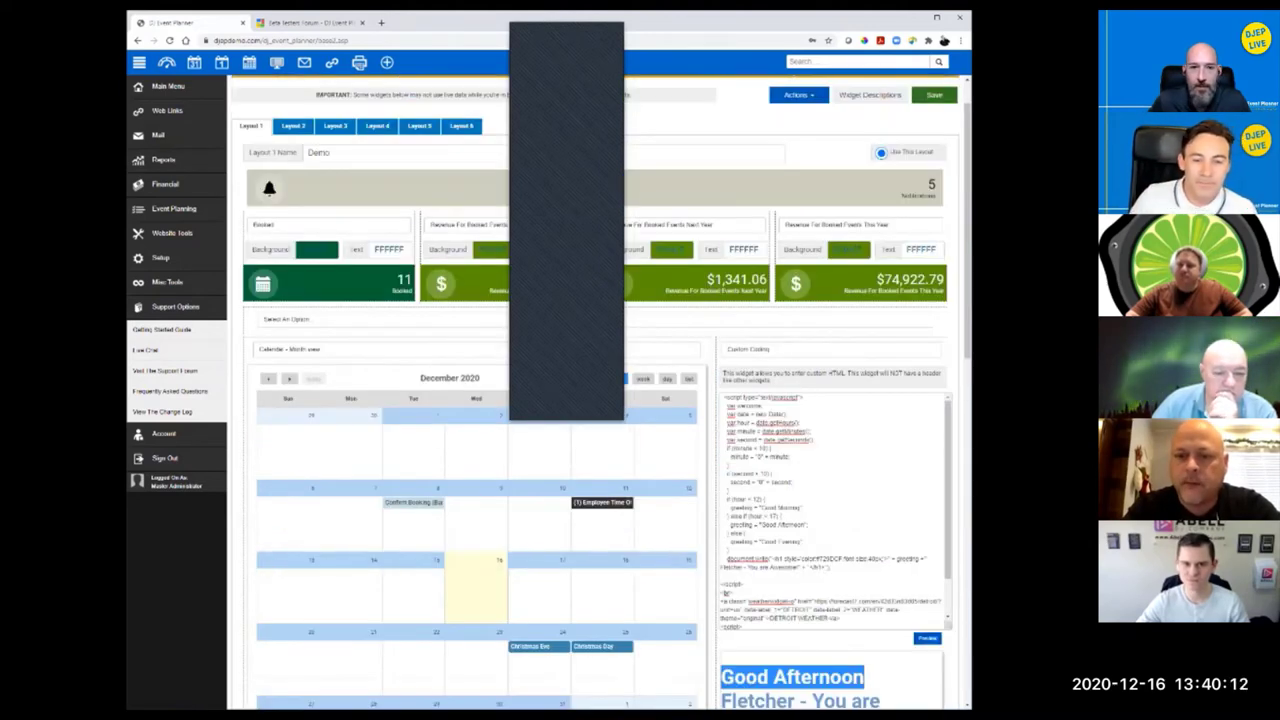
scroll(599, 392, down, 3)
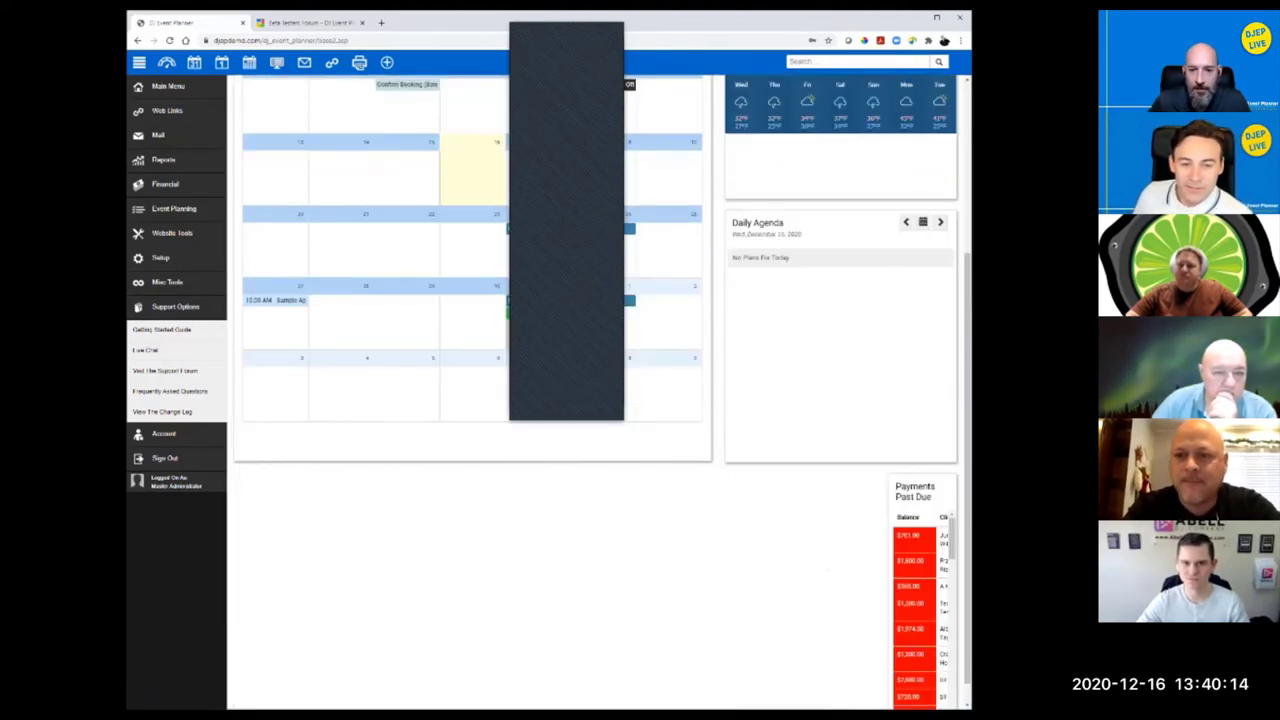
scroll(599, 392, down, 1)
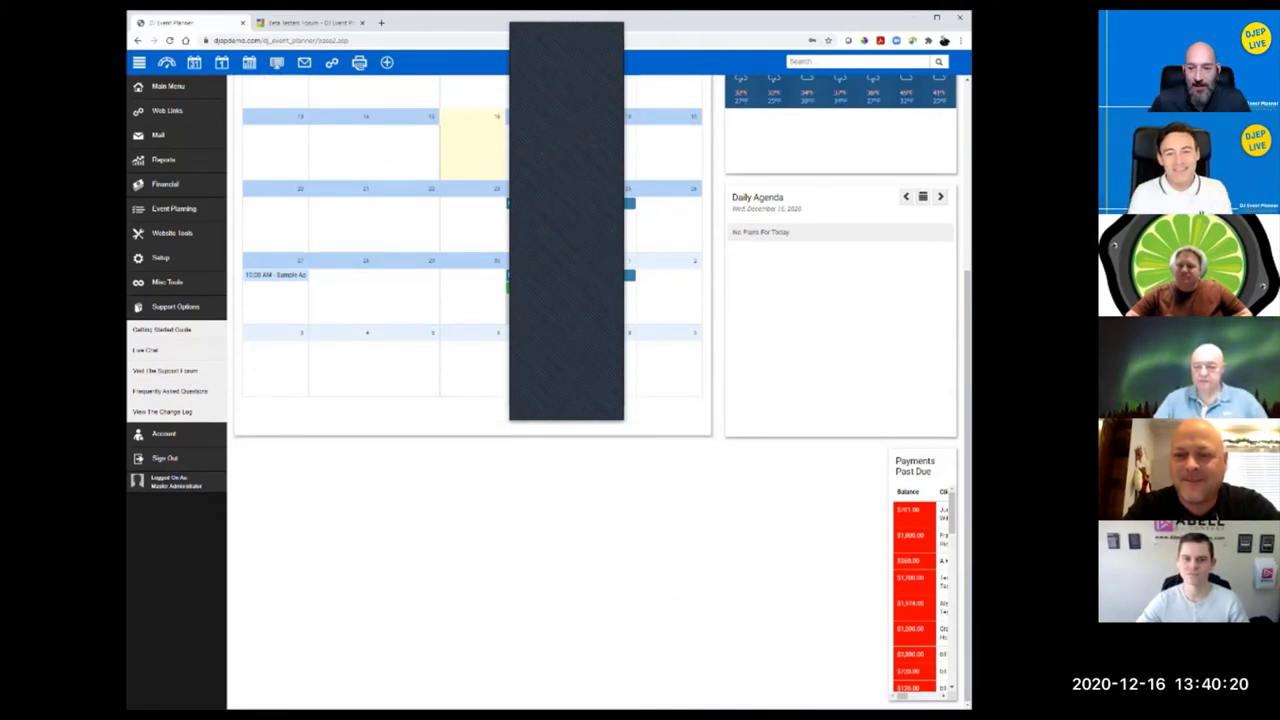
Step: Remove the unclosed div line from the Custom Coding widget, save the layout and check the Payments Past Due block on the dashboard
scroll(470, 400, up, 3)
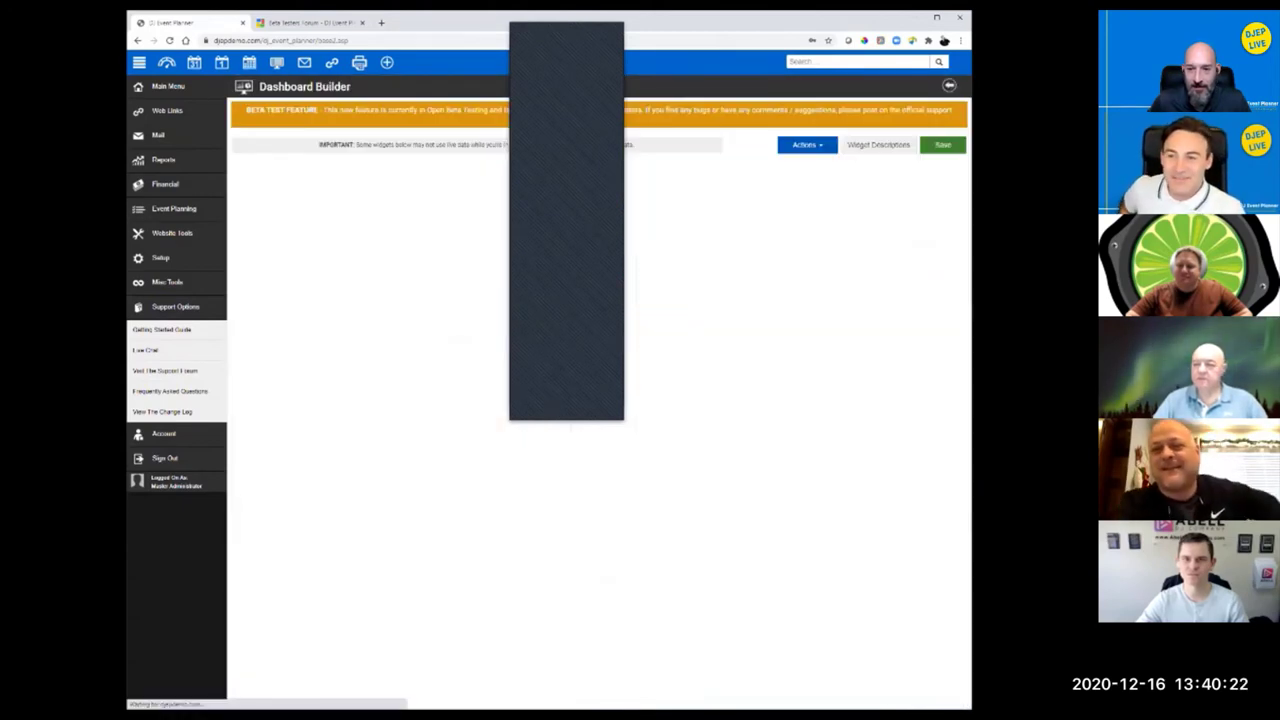
scroll(600, 400, down, 2)
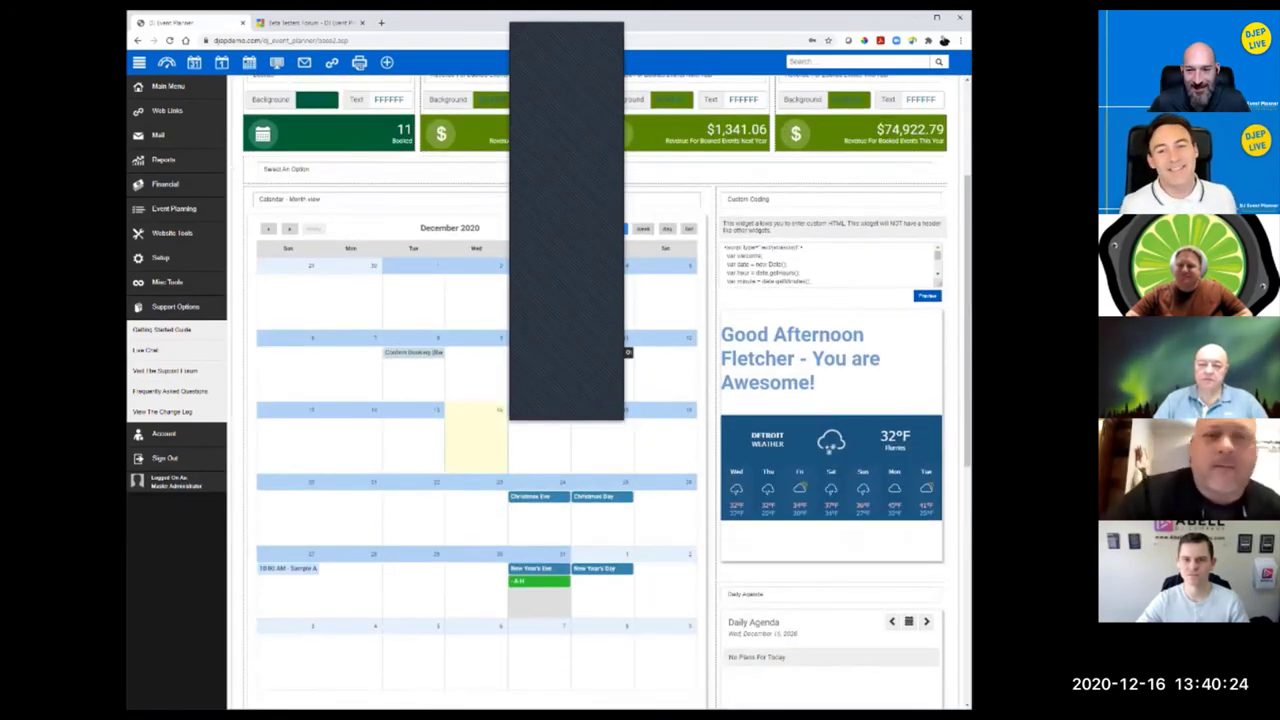
scroll(600, 400, down, 3)
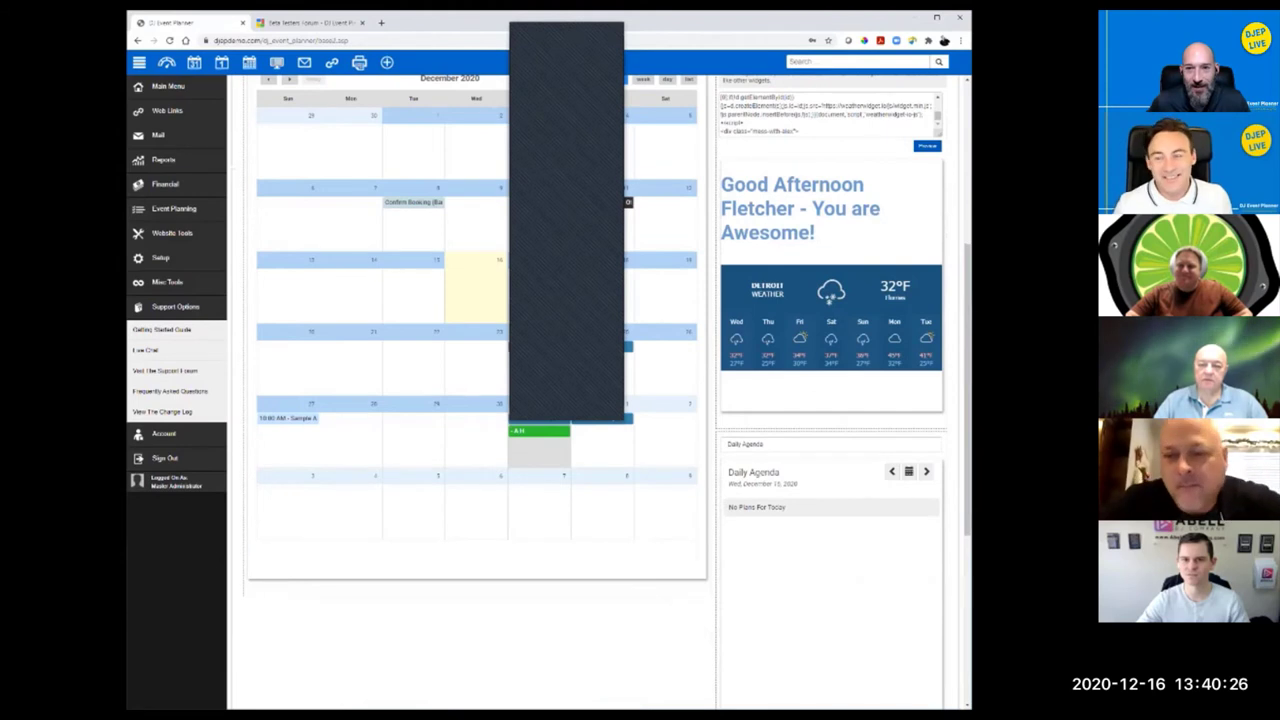
drag(799, 131, 720, 131)
key(BackSpace)
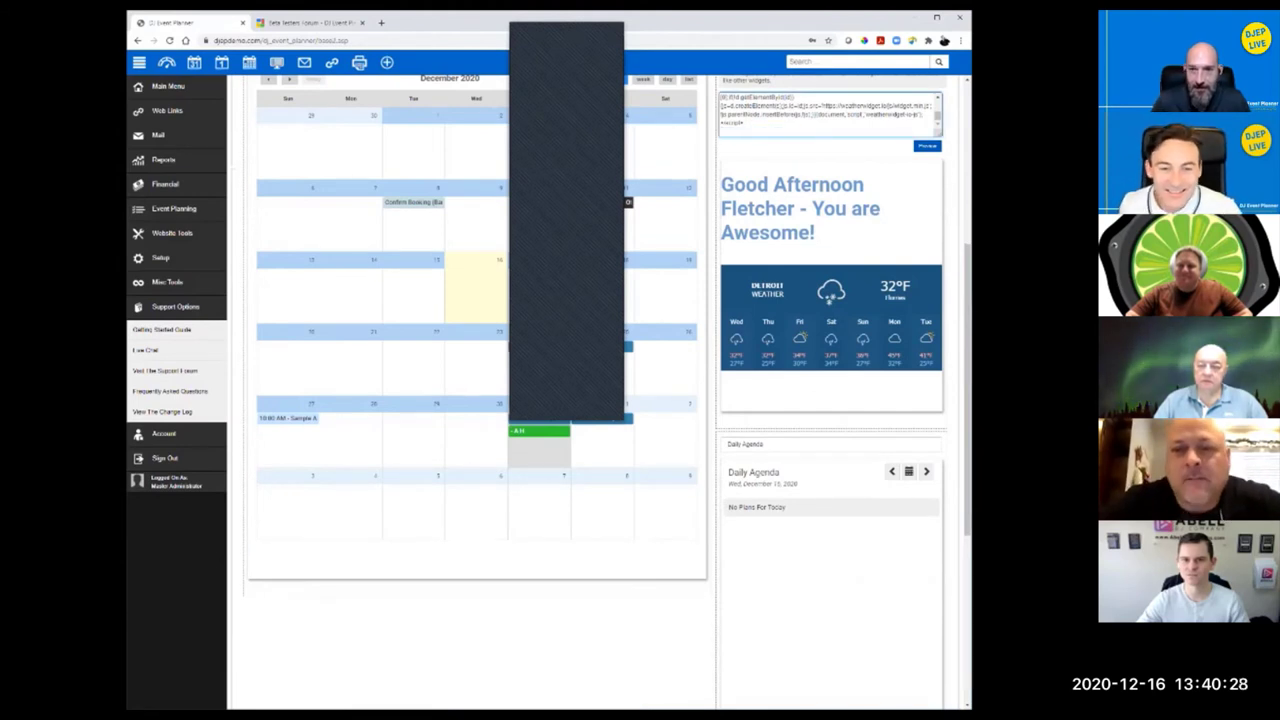
scroll(600, 400, up, 4)
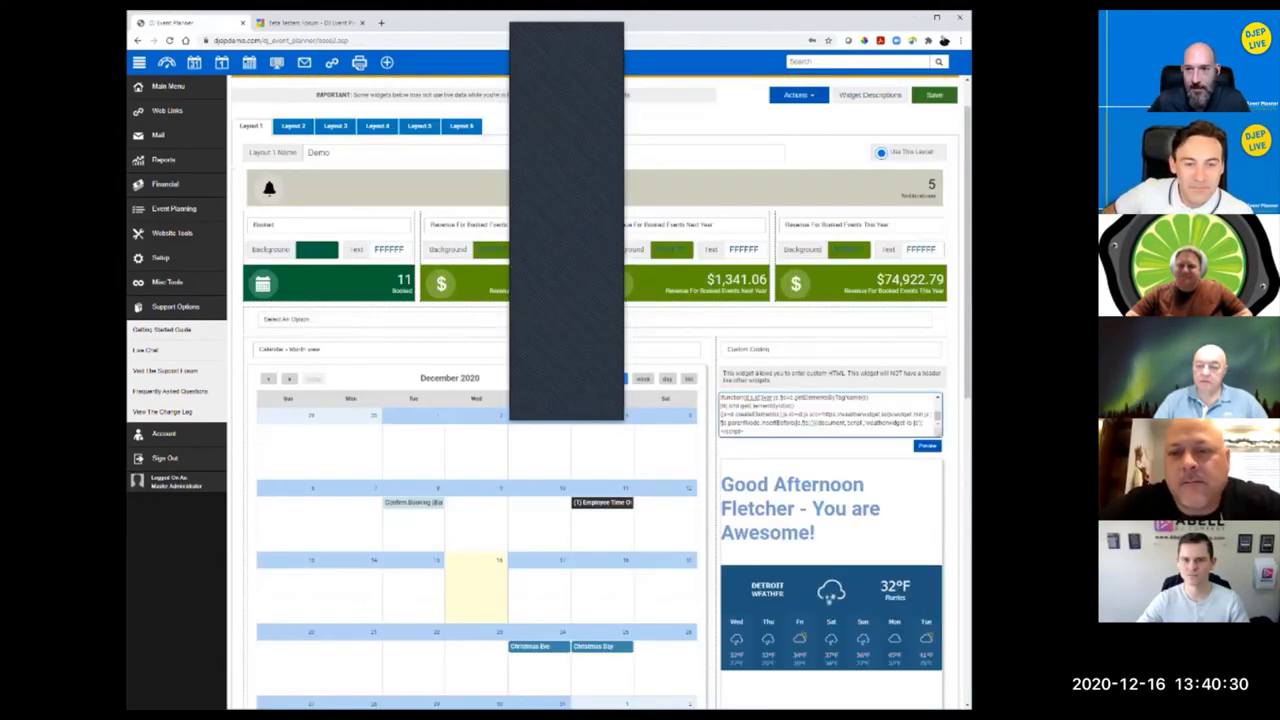
click(933, 95)
scroll(600, 400, down, 5)
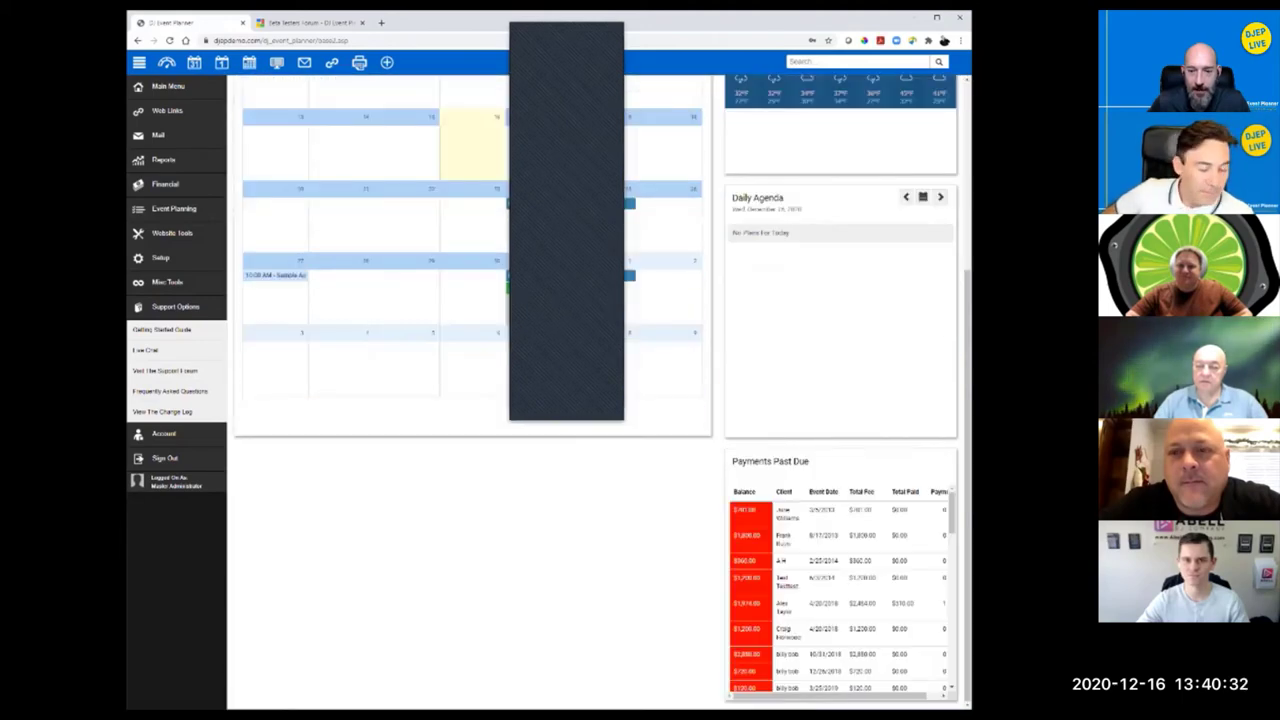
scroll(600, 400, up, 1)
scroll(600, 400, up, 2)
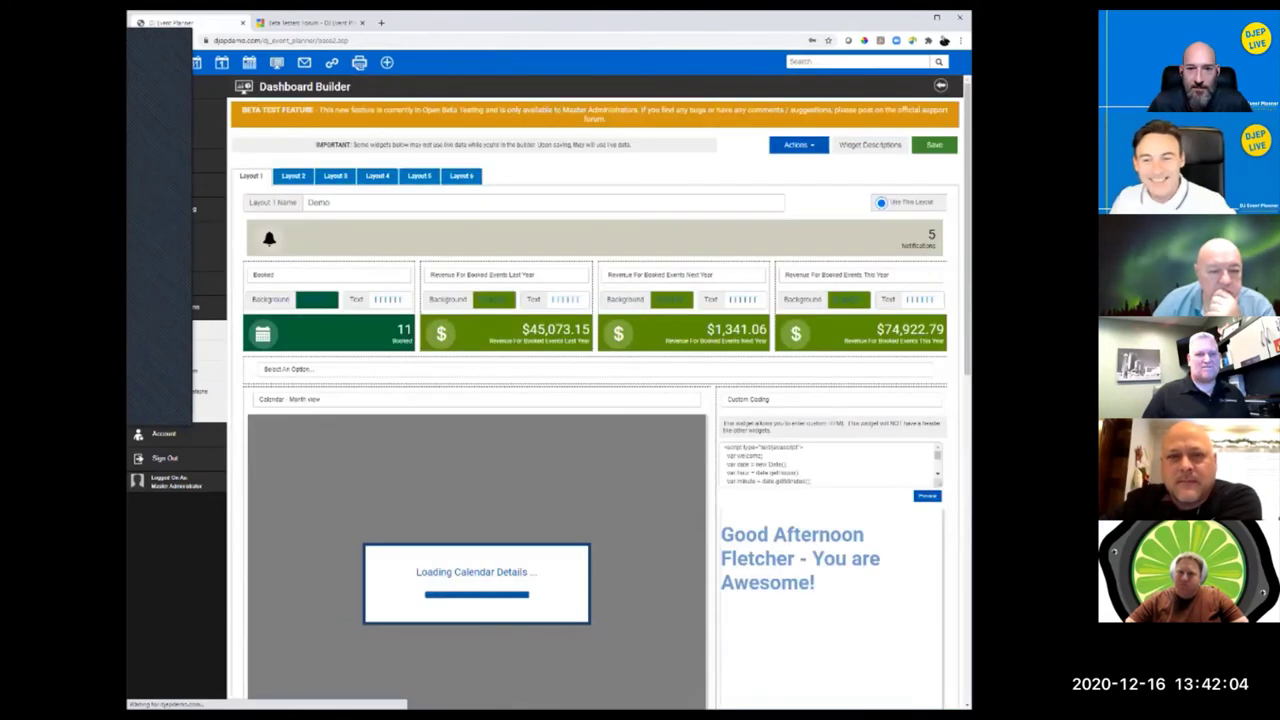
Step: Change the Revenue For Booked Events Last Year block to the Booked widget for events assigned to the logged-in salesperson
click(508, 274)
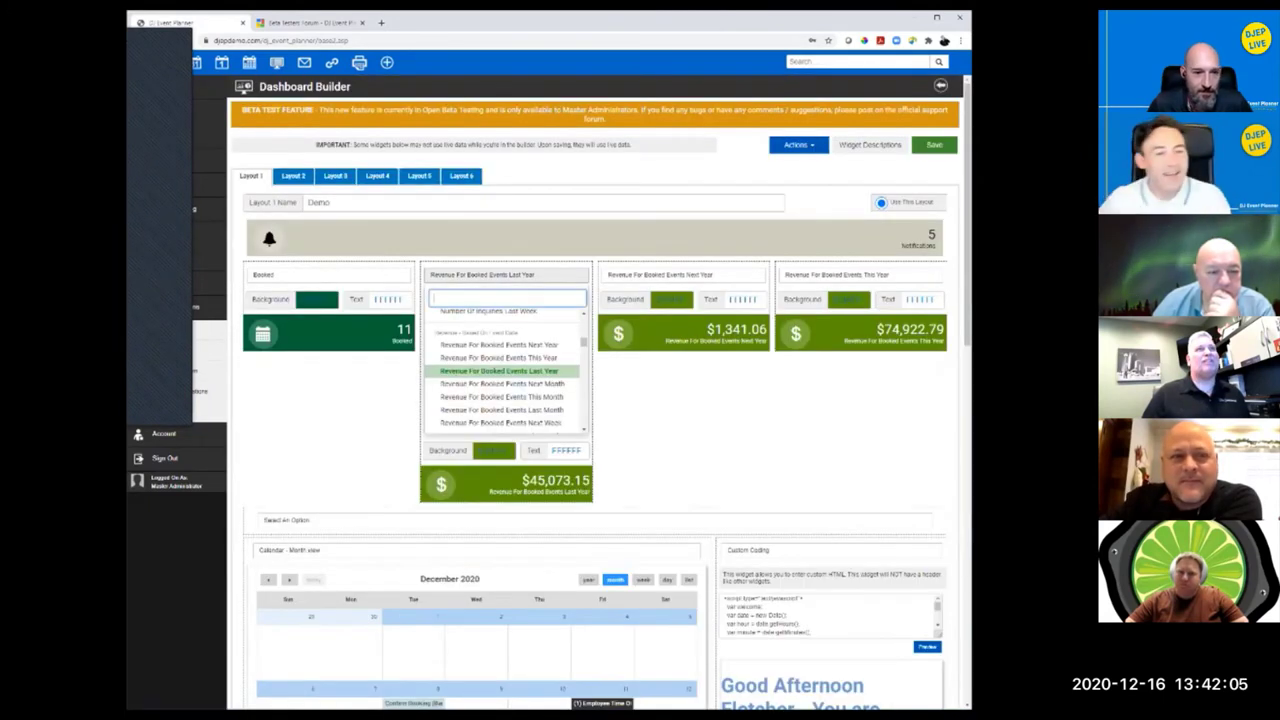
scroll(505, 370, up, 5)
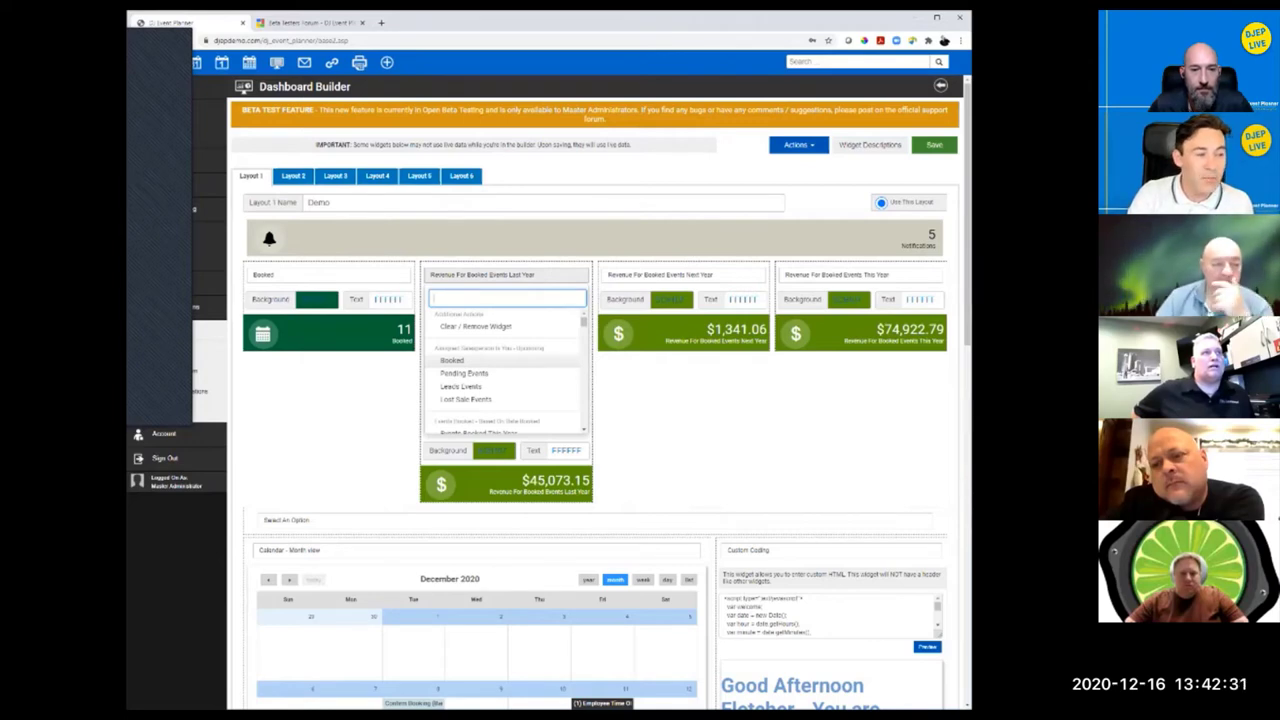
click(452, 360)
Step: Review the widget choices for the Revenue For Booked Events Next Year block, from the salesperson options through additional income
click(683, 274)
scroll(684, 370, up, 5)
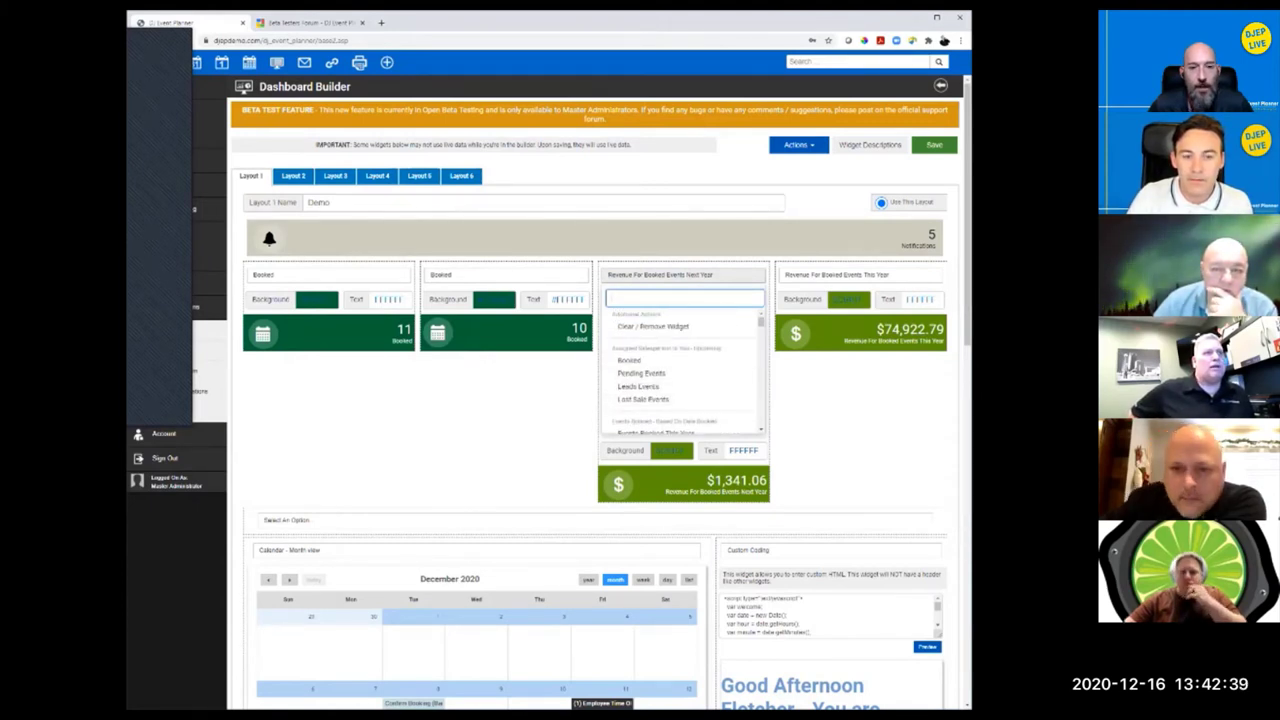
scroll(660, 386, down, 10)
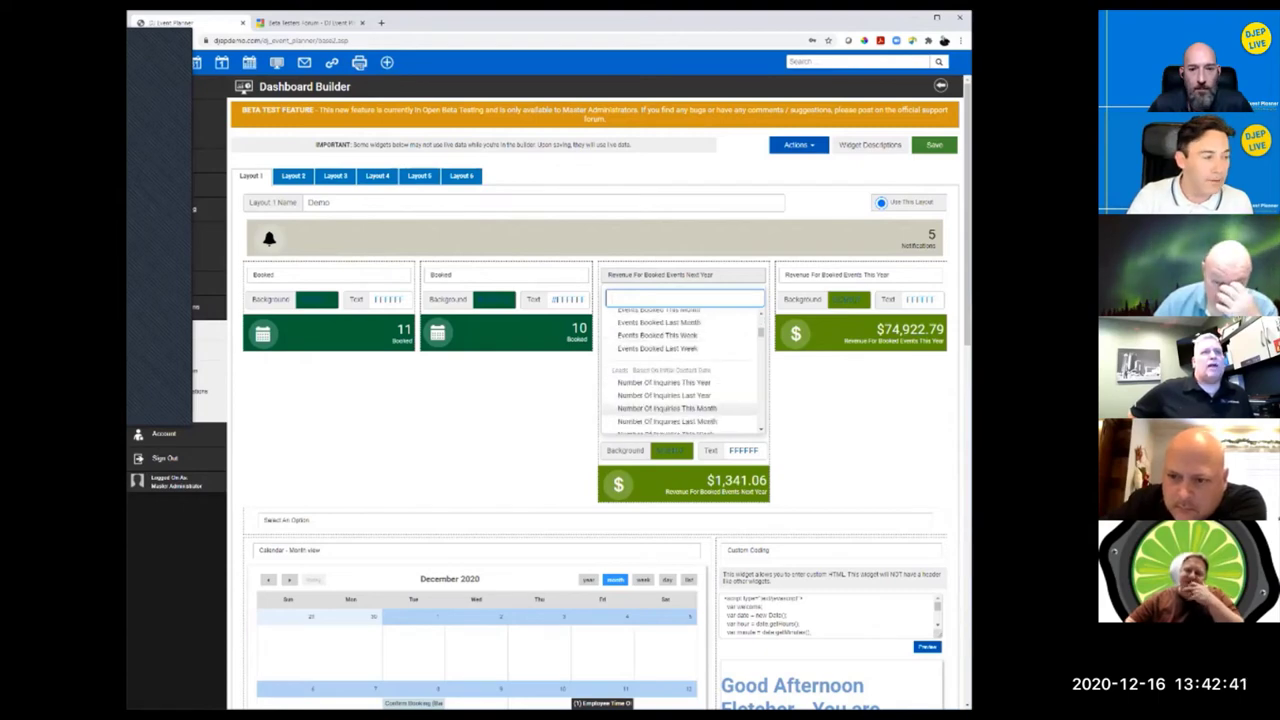
scroll(683, 320, down, 15)
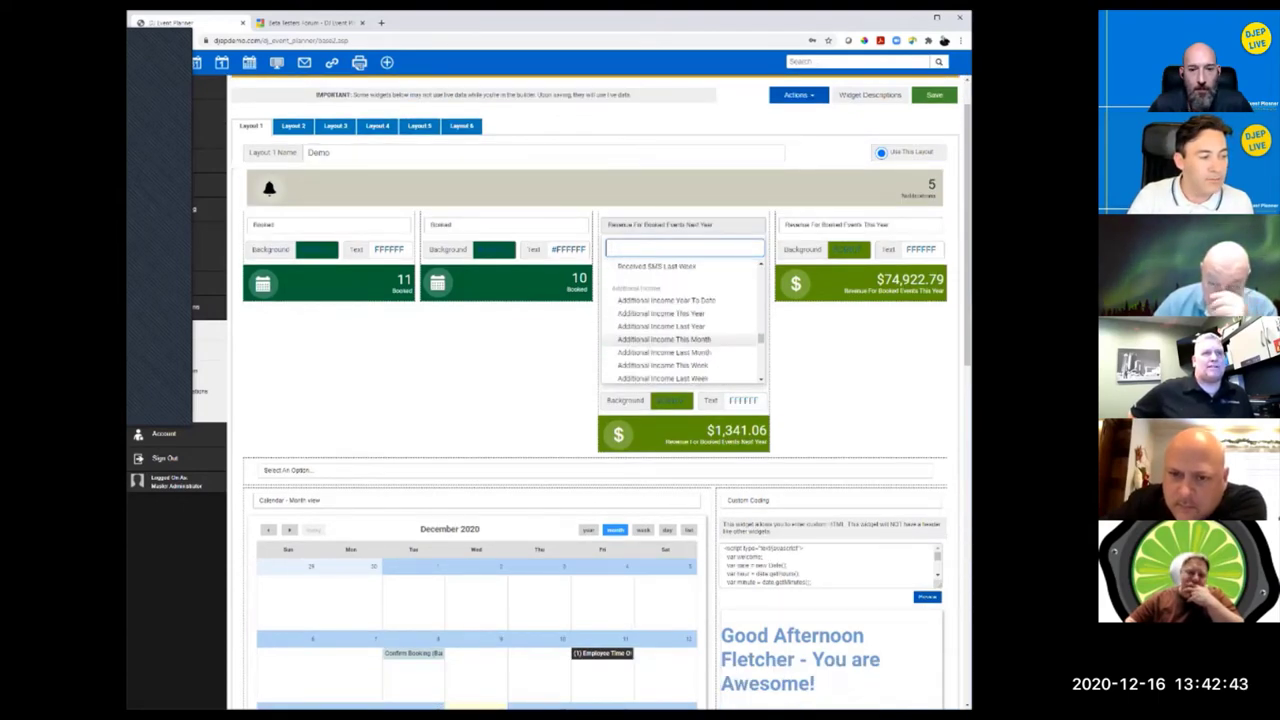
scroll(683, 320, down, 10)
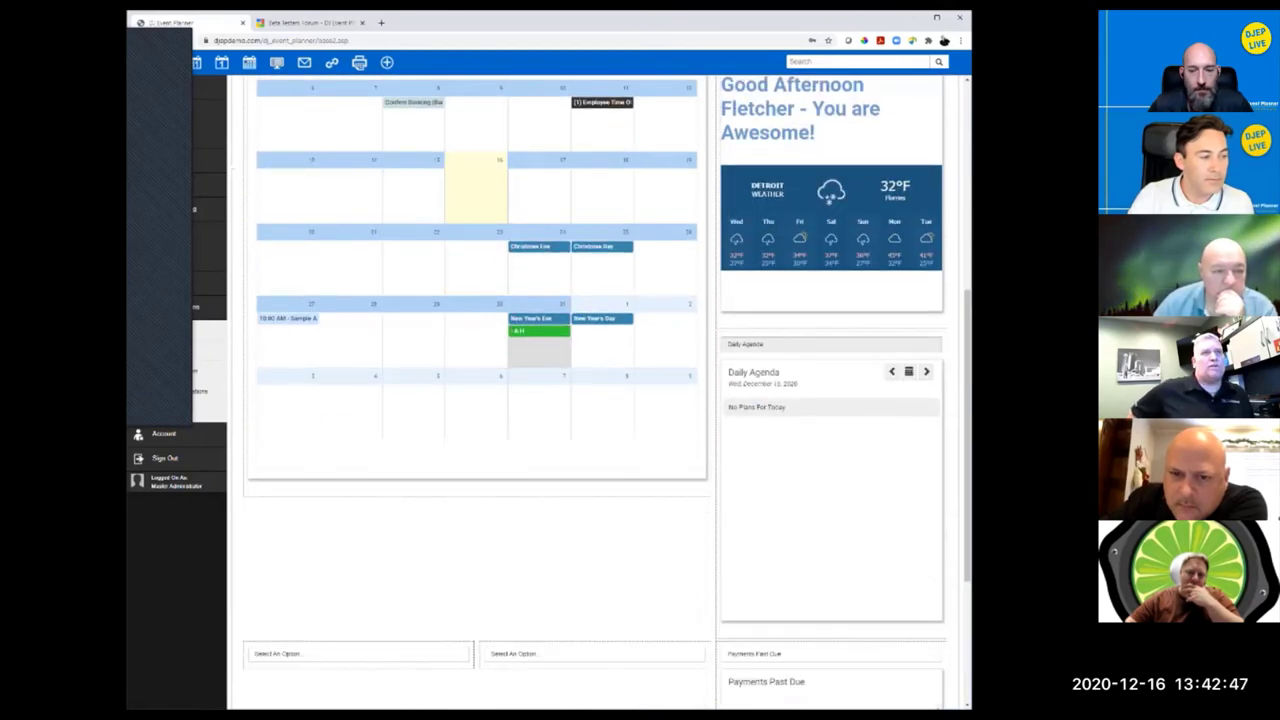
Step: Review the widget choices for the Daily Agenda block, including the charts, event list tables and message widgets
click(830, 344)
scroll(800, 440, down, 6)
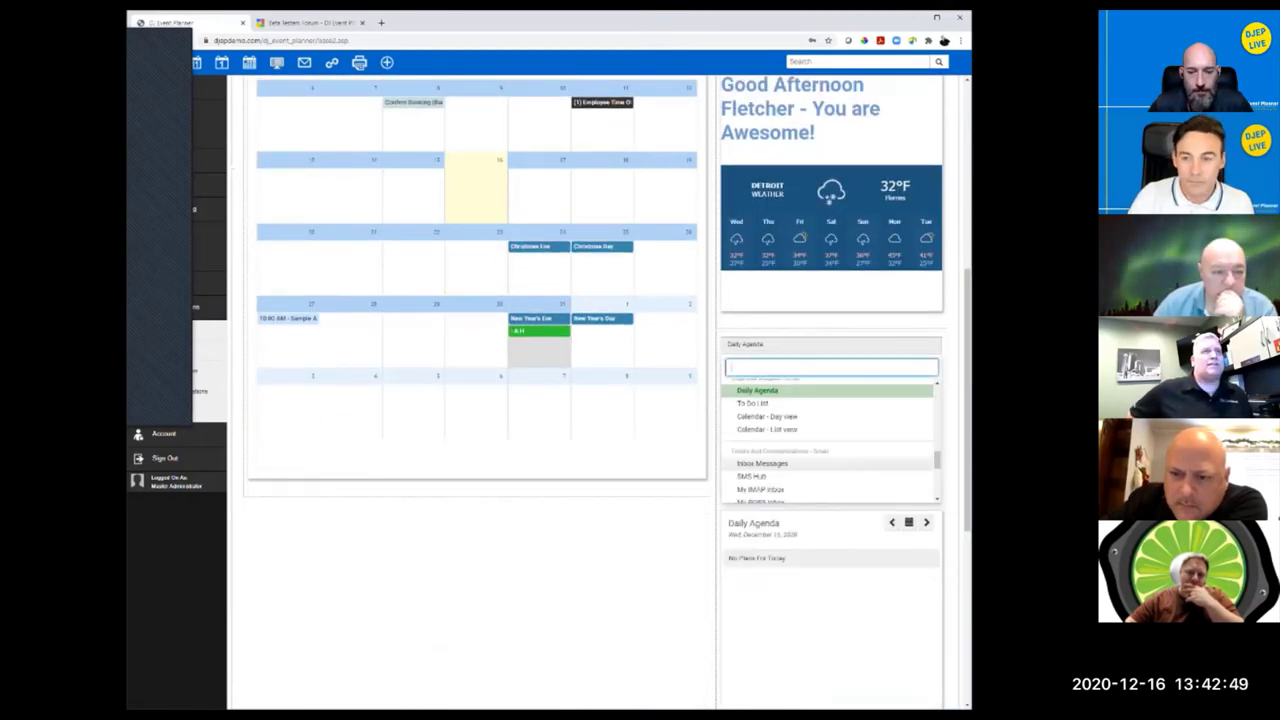
scroll(800, 440, down, 2)
scroll(800, 440, up, 6)
scroll(830, 390, up, 5)
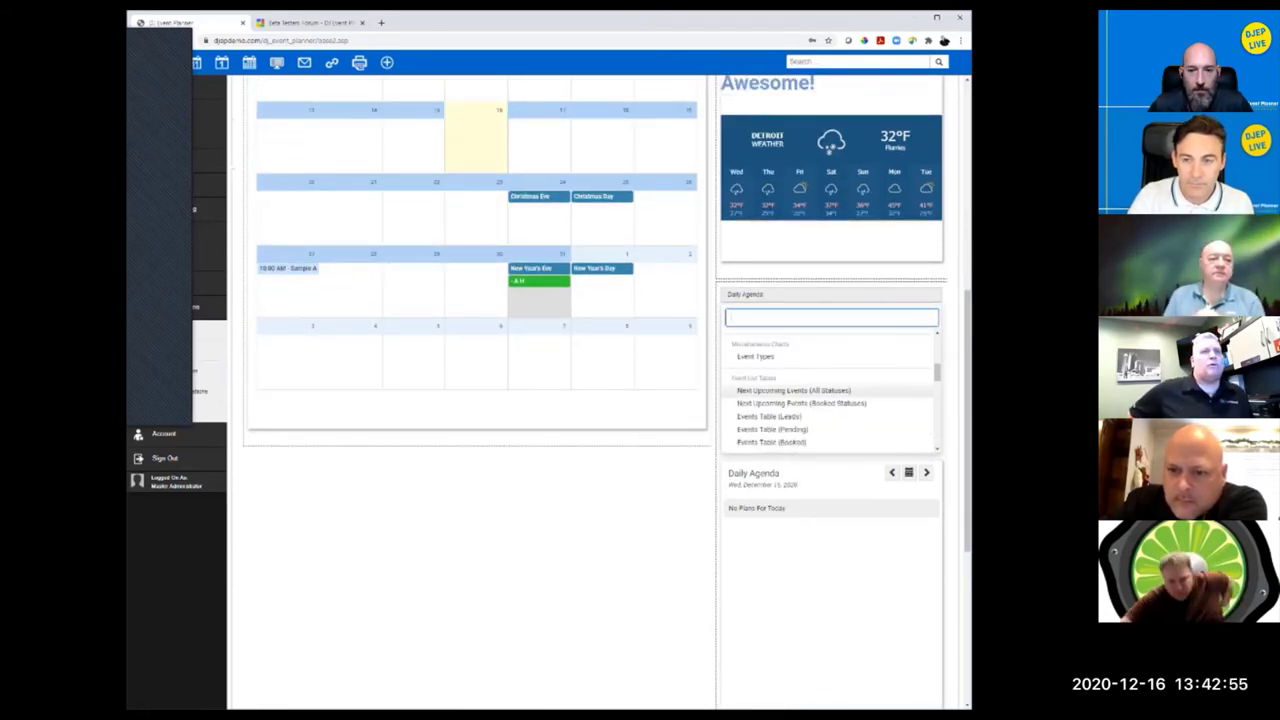
scroll(830, 390, down, 5)
scroll(830, 390, up, 4)
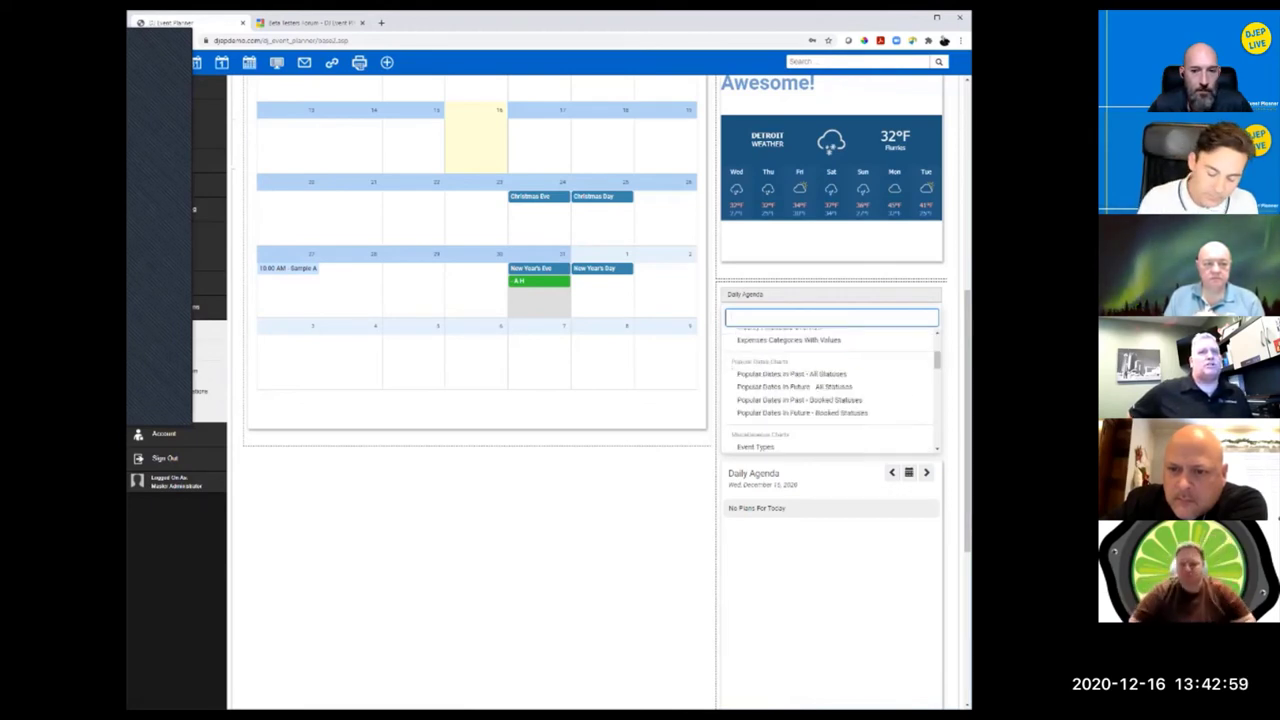
scroll(830, 390, up, 1)
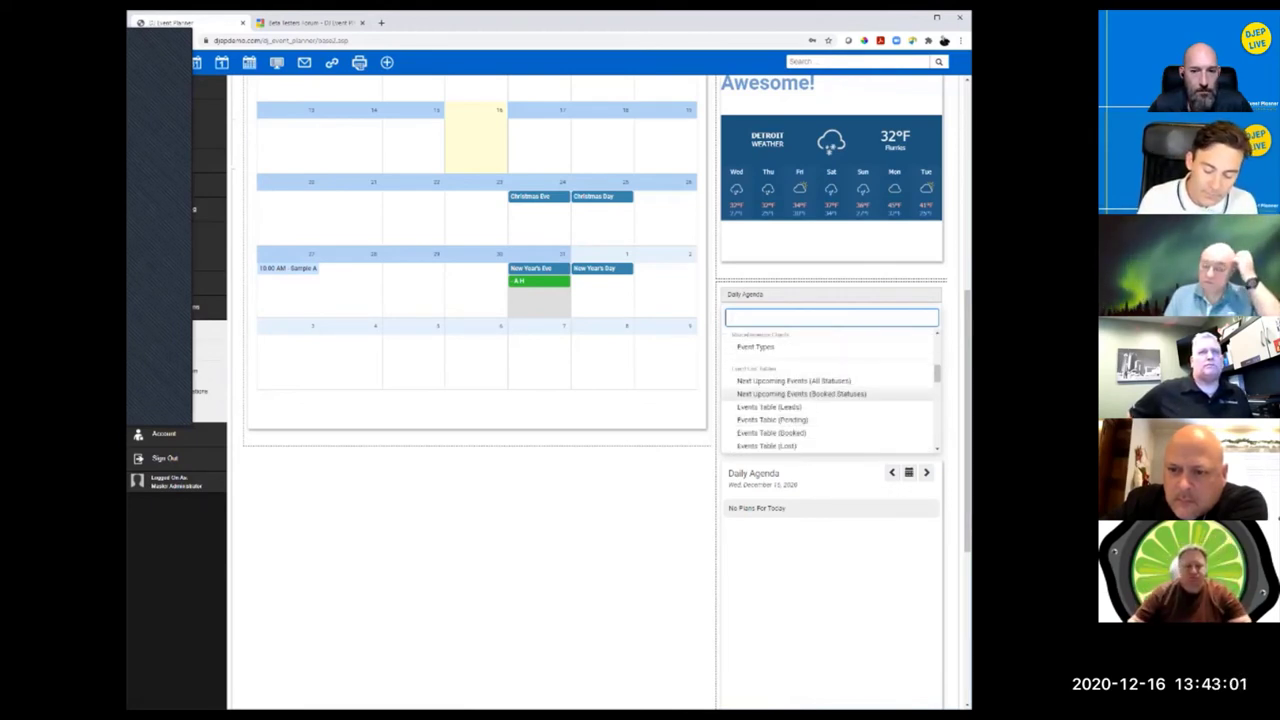
scroll(830, 390, down, 1)
scroll(830, 390, down, 1)
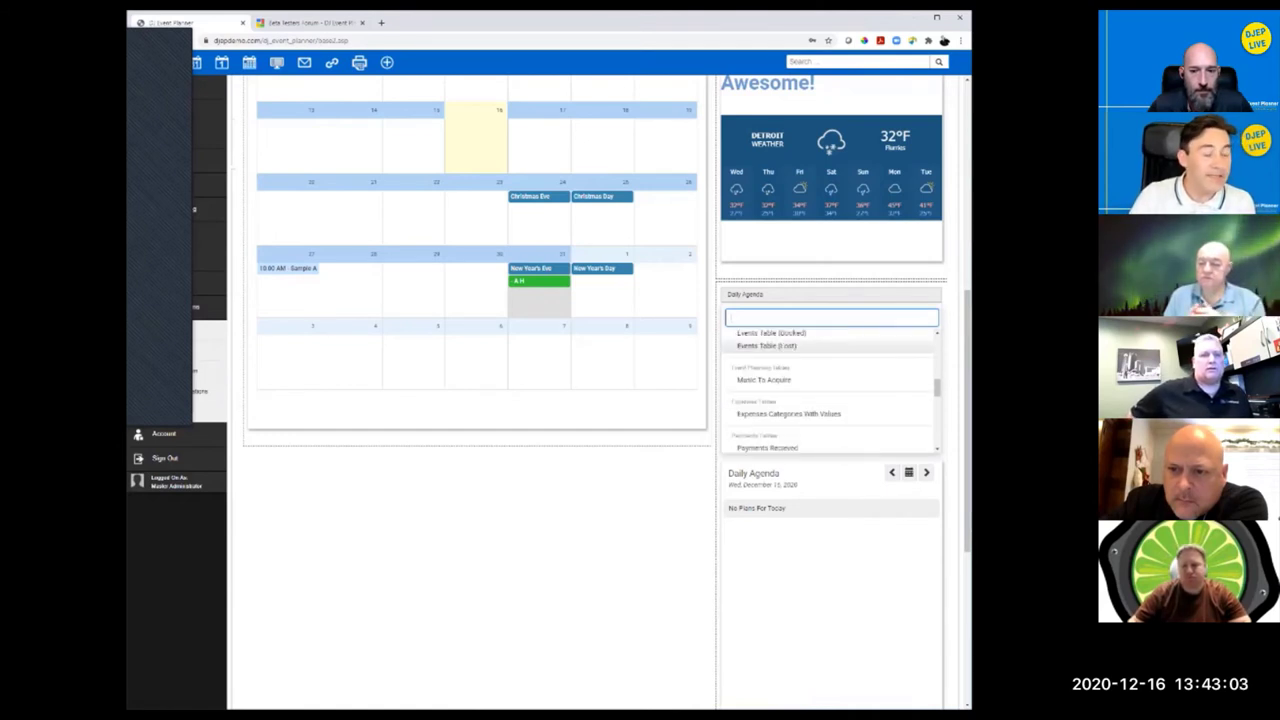
Step: Open the application's Event Status settings and examine which statuses are used as Booked
scroll(830, 390, up, 3)
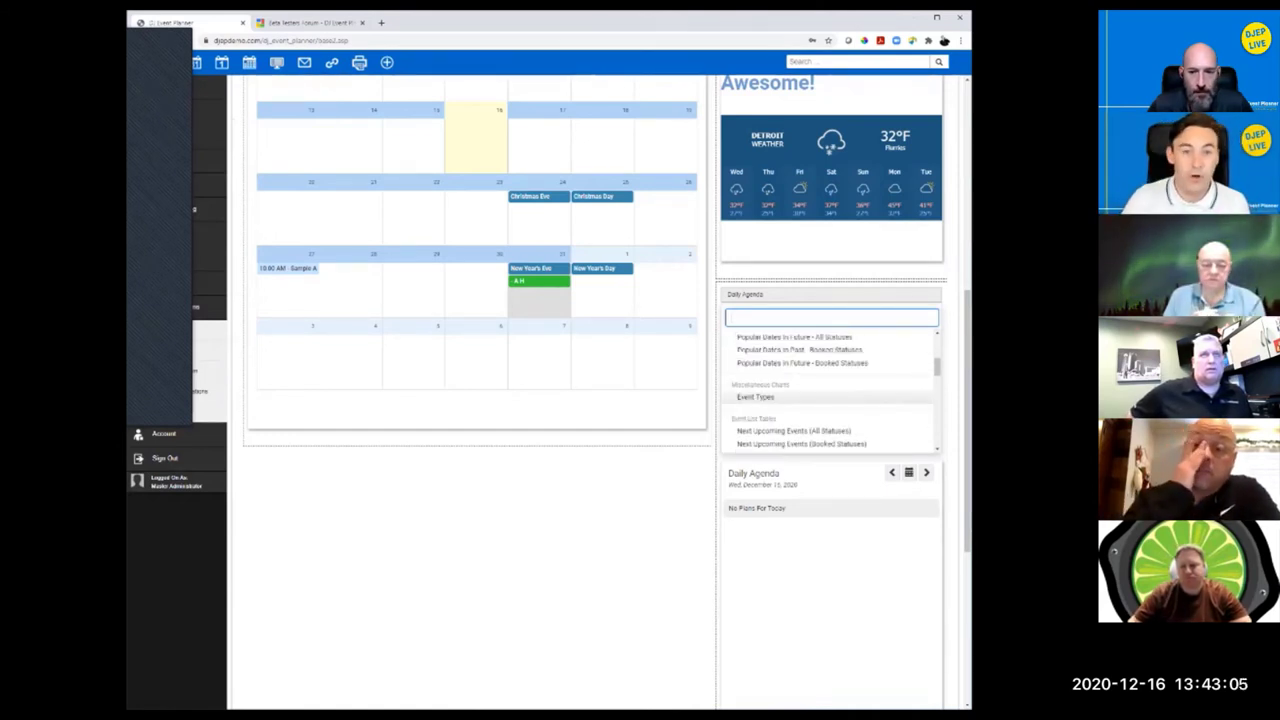
scroll(830, 390, down, 2)
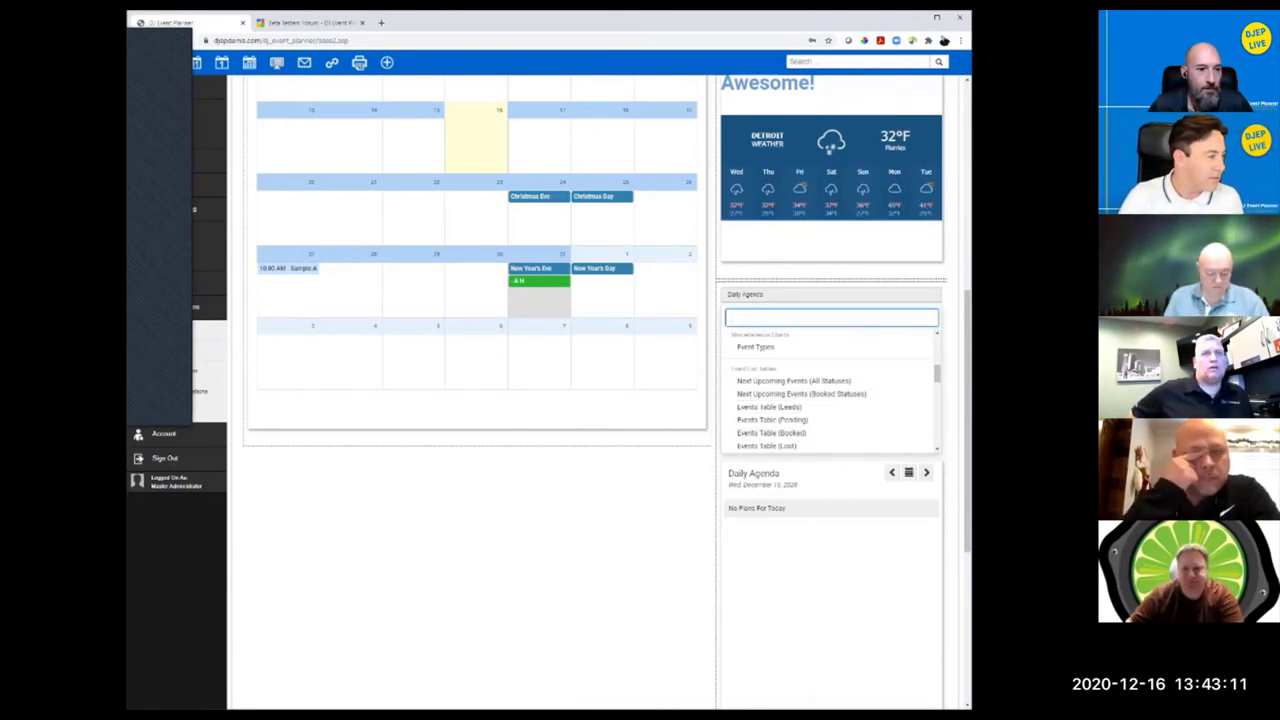
click(160, 257)
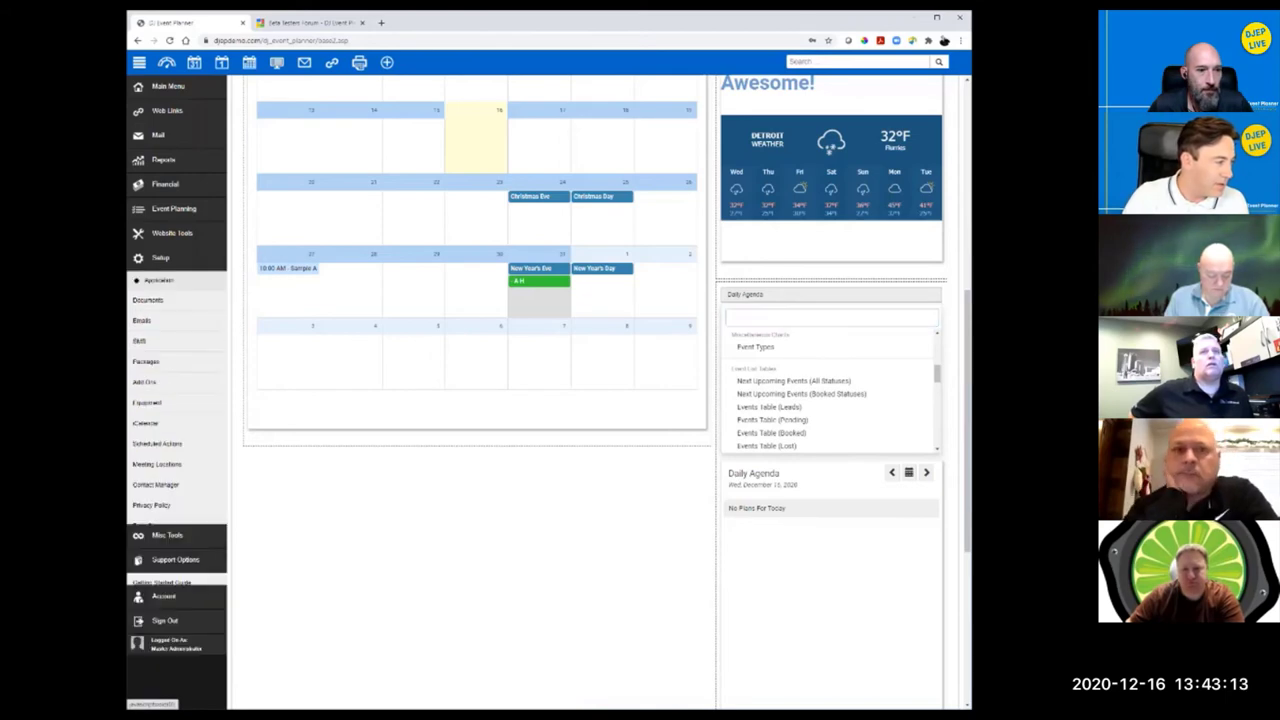
click(159, 280)
click(161, 374)
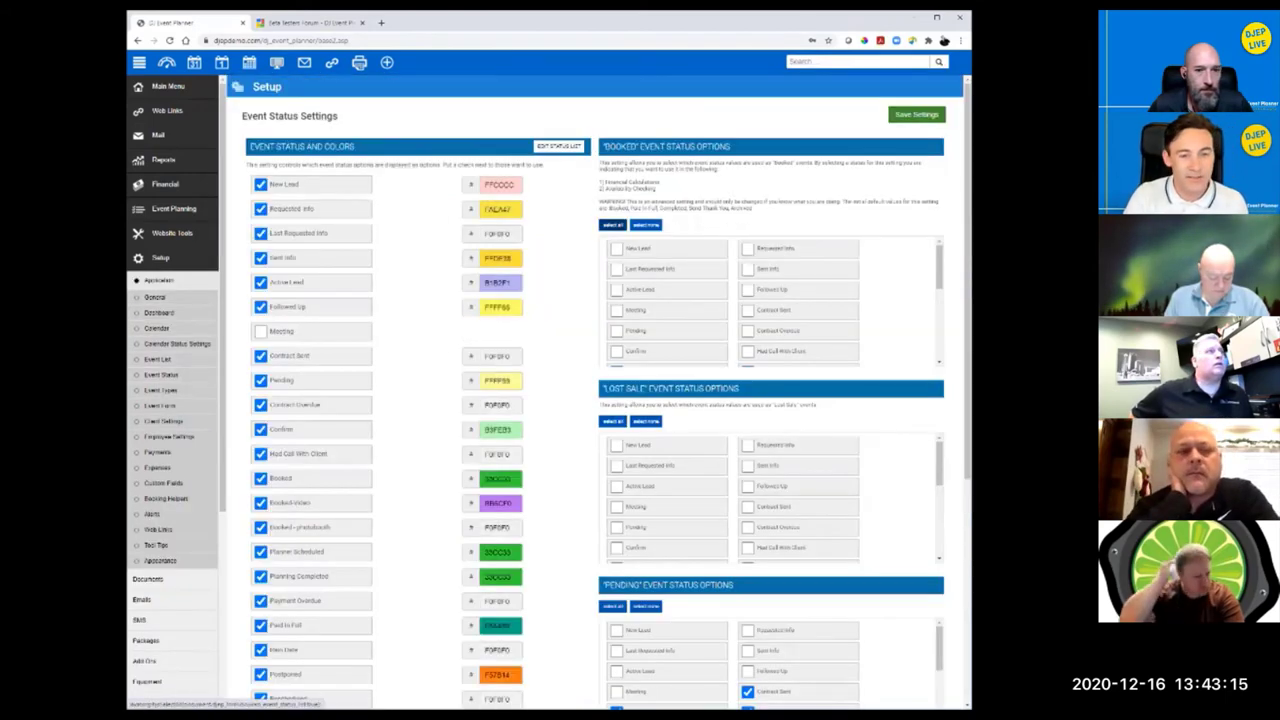
scroll(640, 226, down, 1)
scroll(667, 240, down, 3)
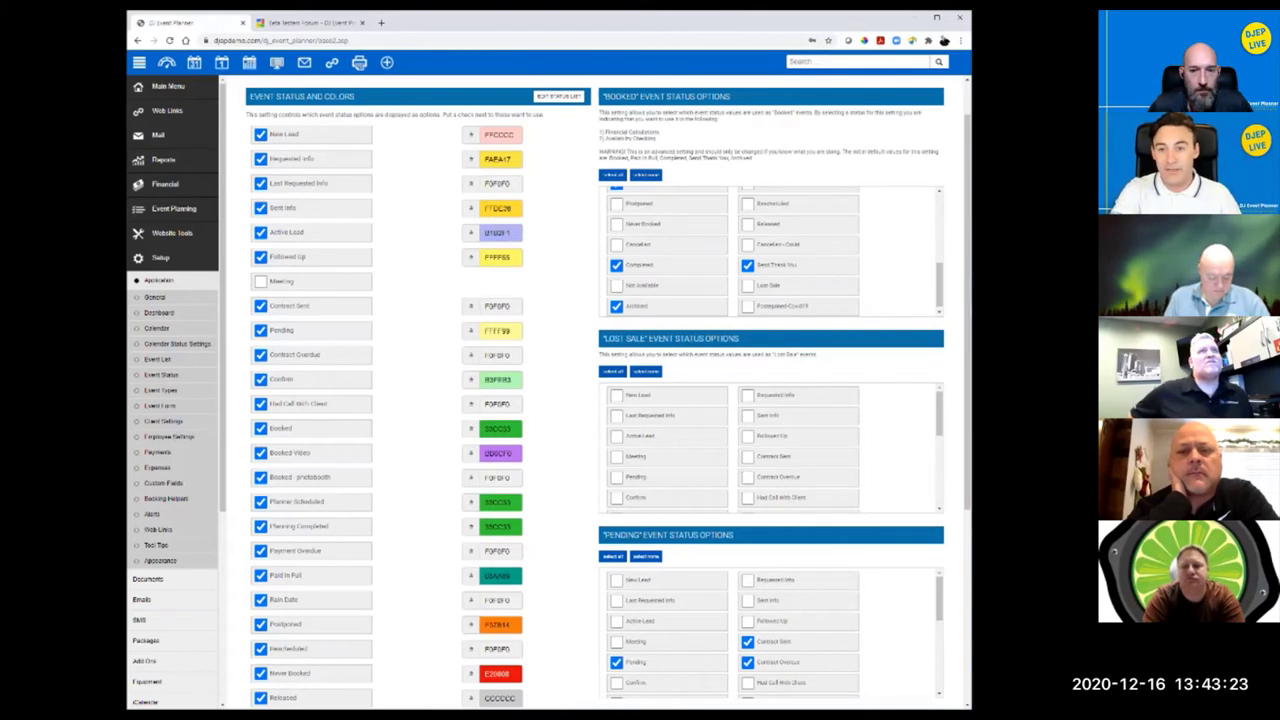
Step: Examine the Lost Sale, Pending, Leads, Equipment List, Event Prep, Financials and Employee Availability event status options
scroll(770, 450, down, 5)
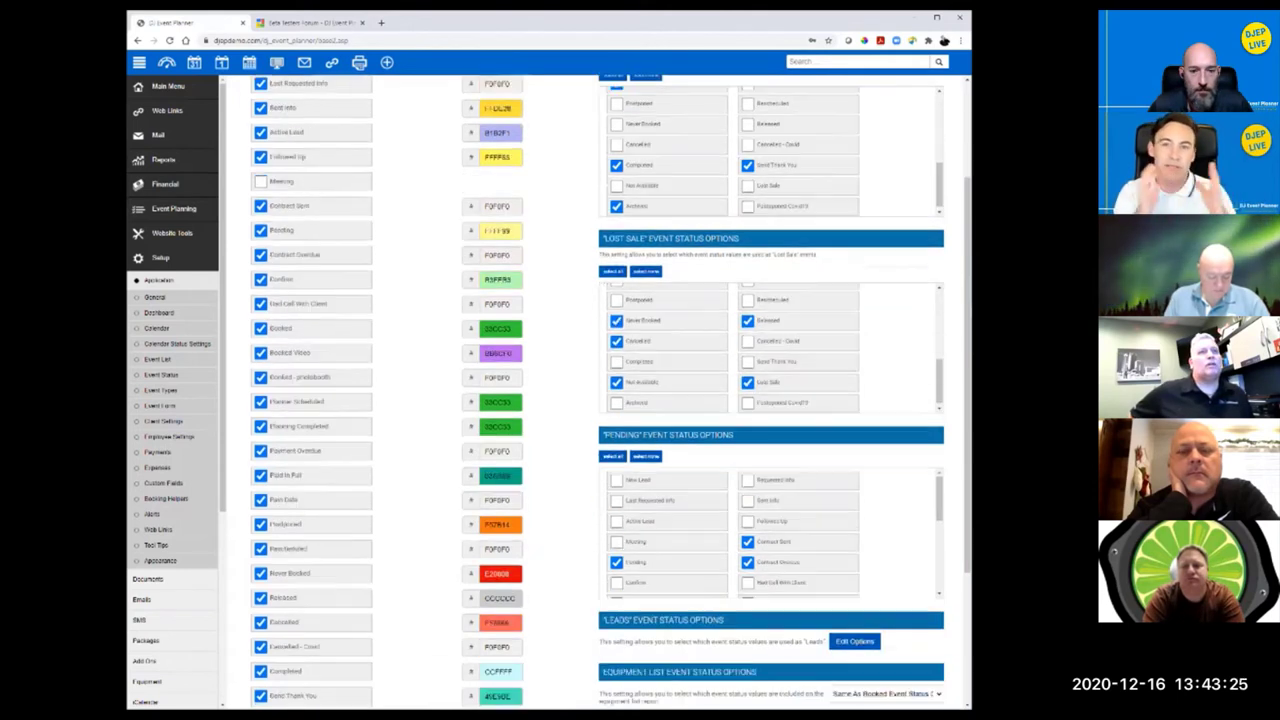
scroll(666, 521, down, 3)
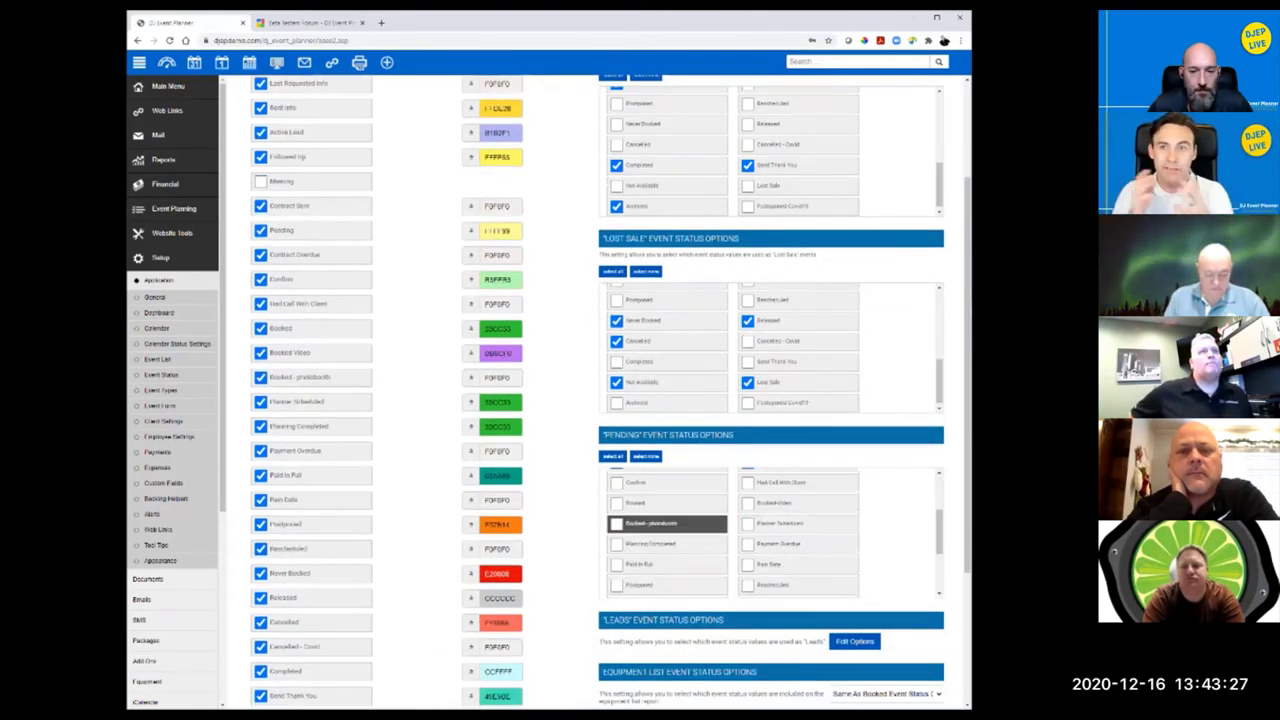
scroll(666, 521, up, 3)
scroll(665, 518, down, 1)
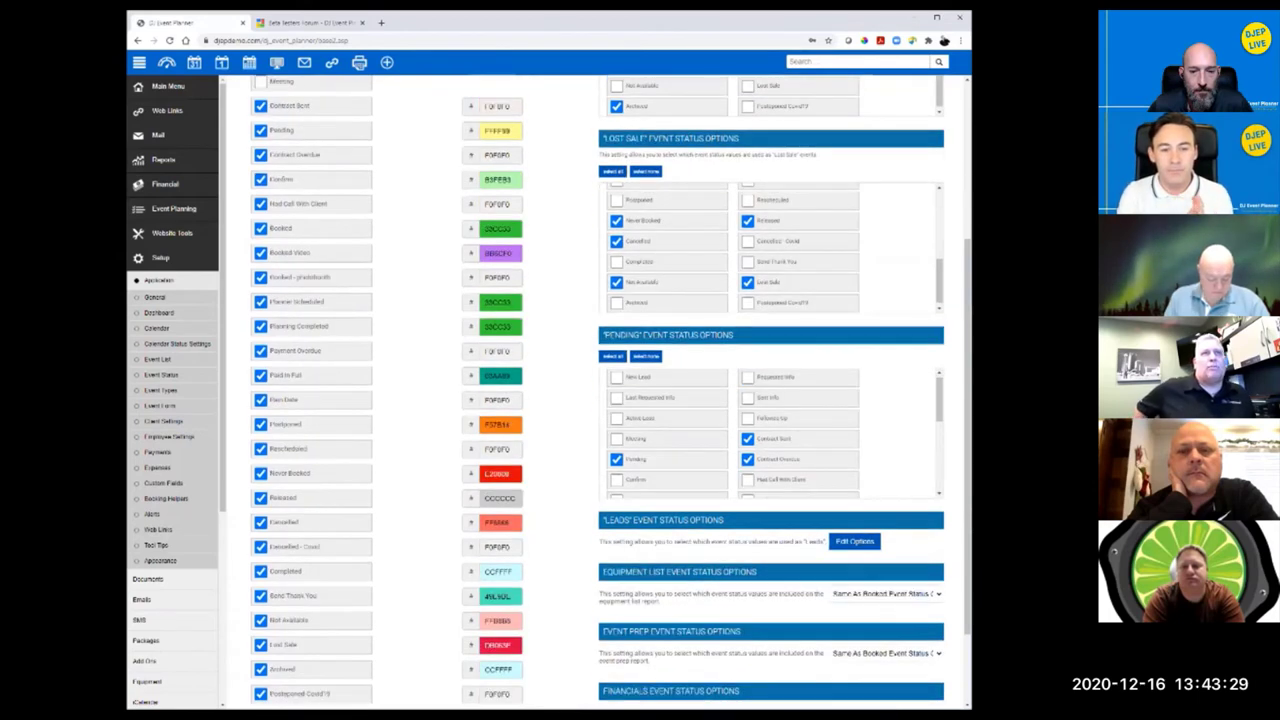
scroll(611, 390, up, 2)
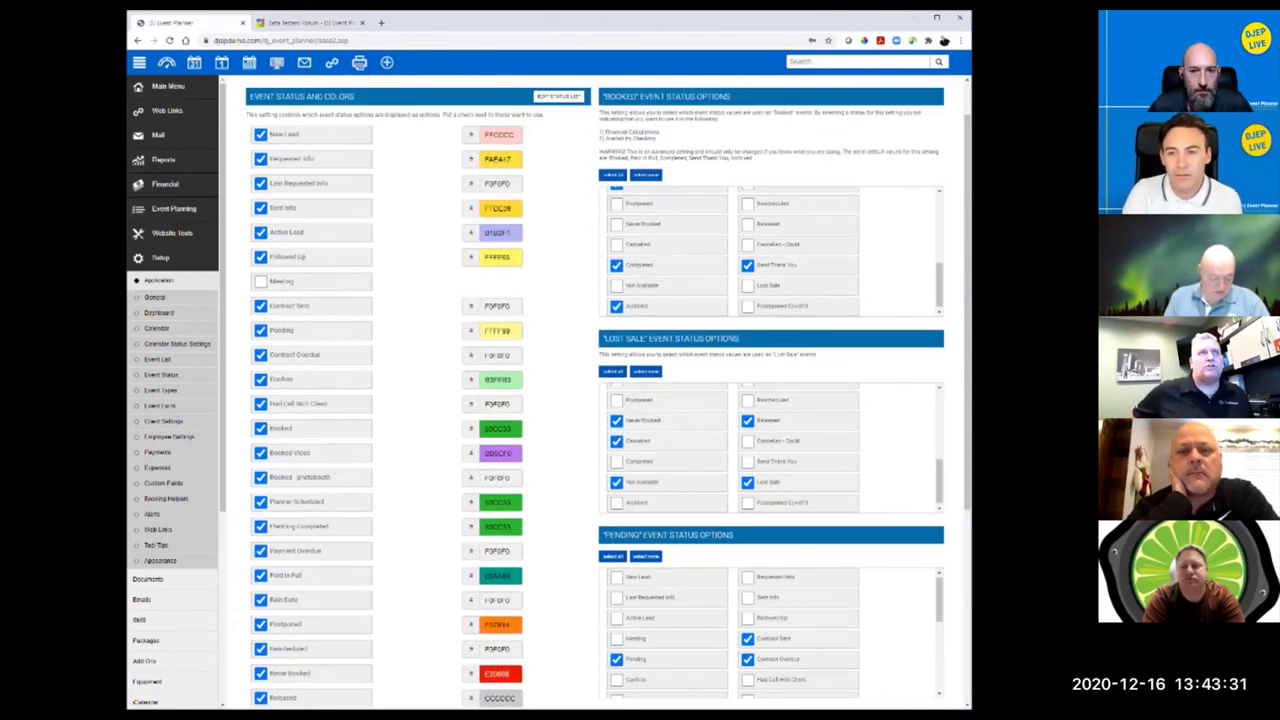
scroll(611, 390, up, 1)
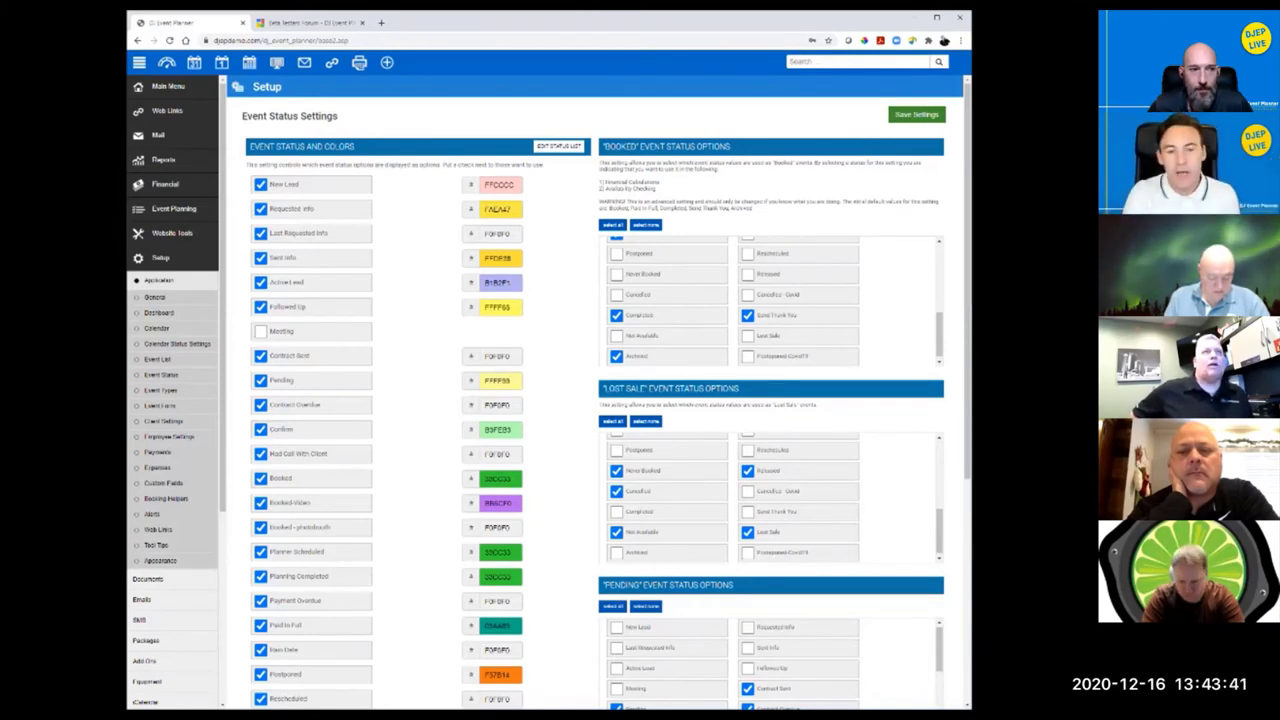
scroll(596, 390, down, 3)
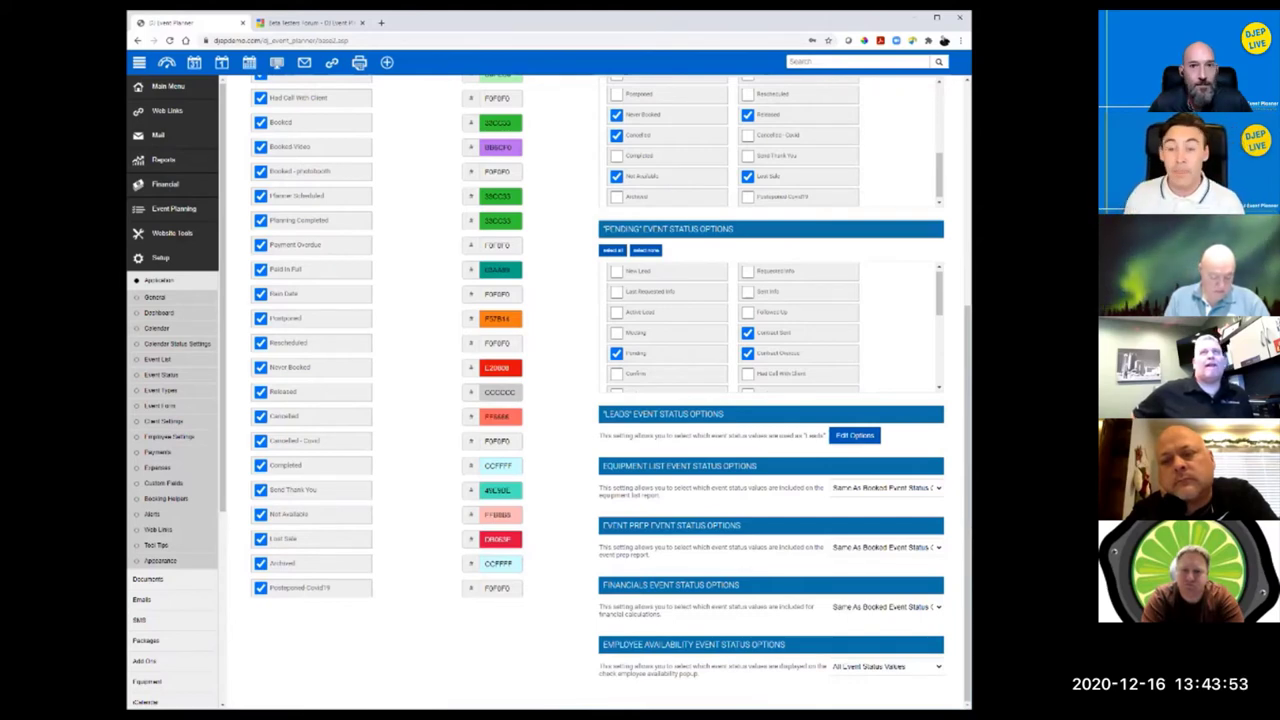
scroll(550, 390, up, 5)
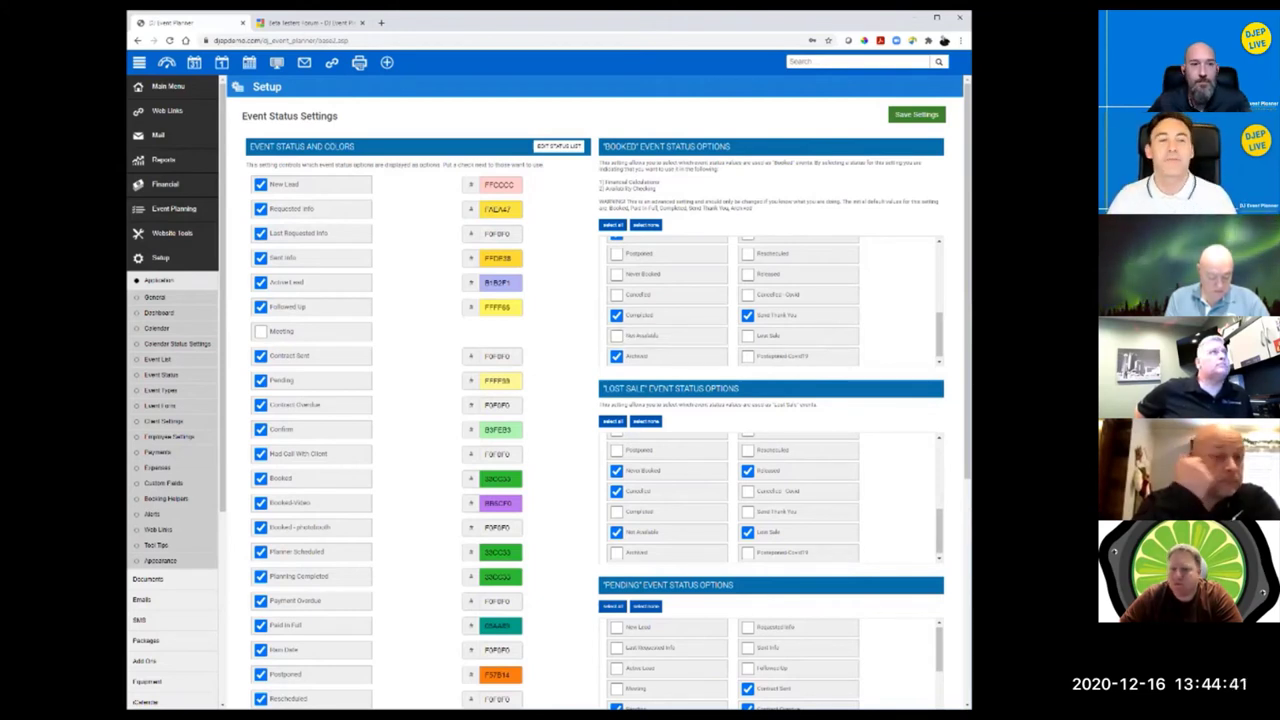
Step: Open the Client Portal website tool settings, examine the event status wording and custom values, and close them
click(172, 233)
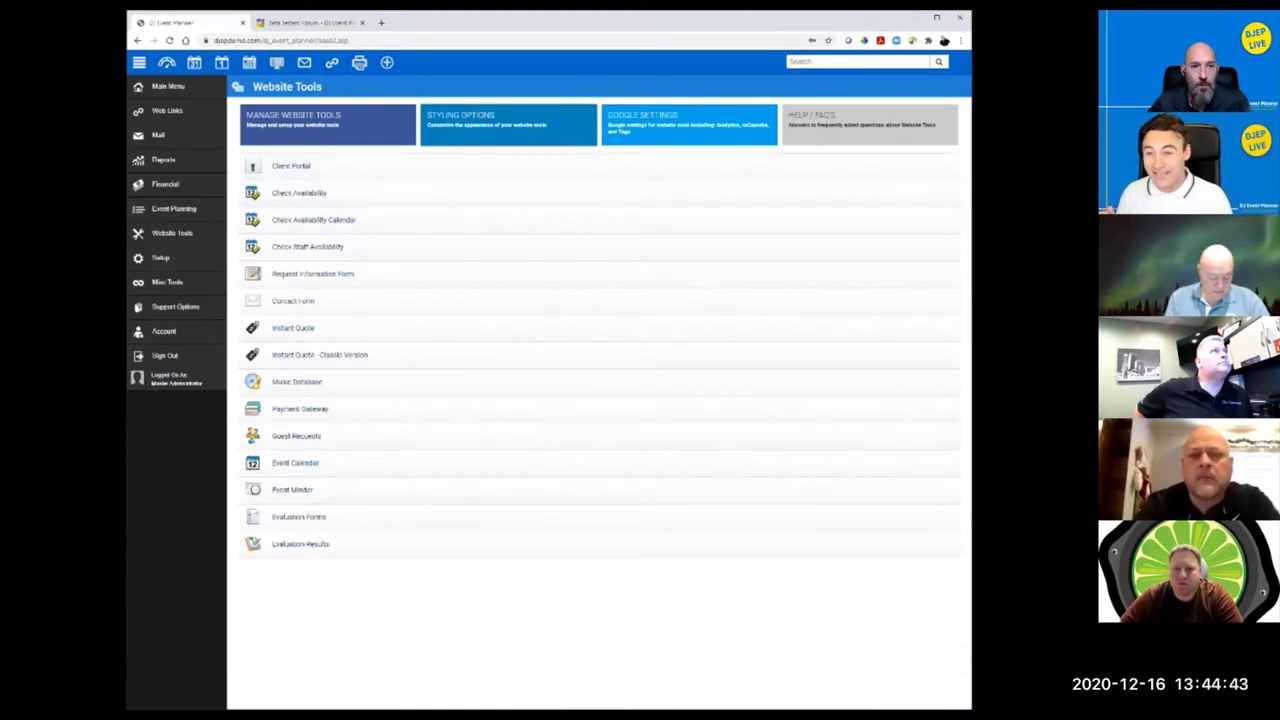
click(508, 166)
click(759, 203)
scroll(595, 400, down, 5)
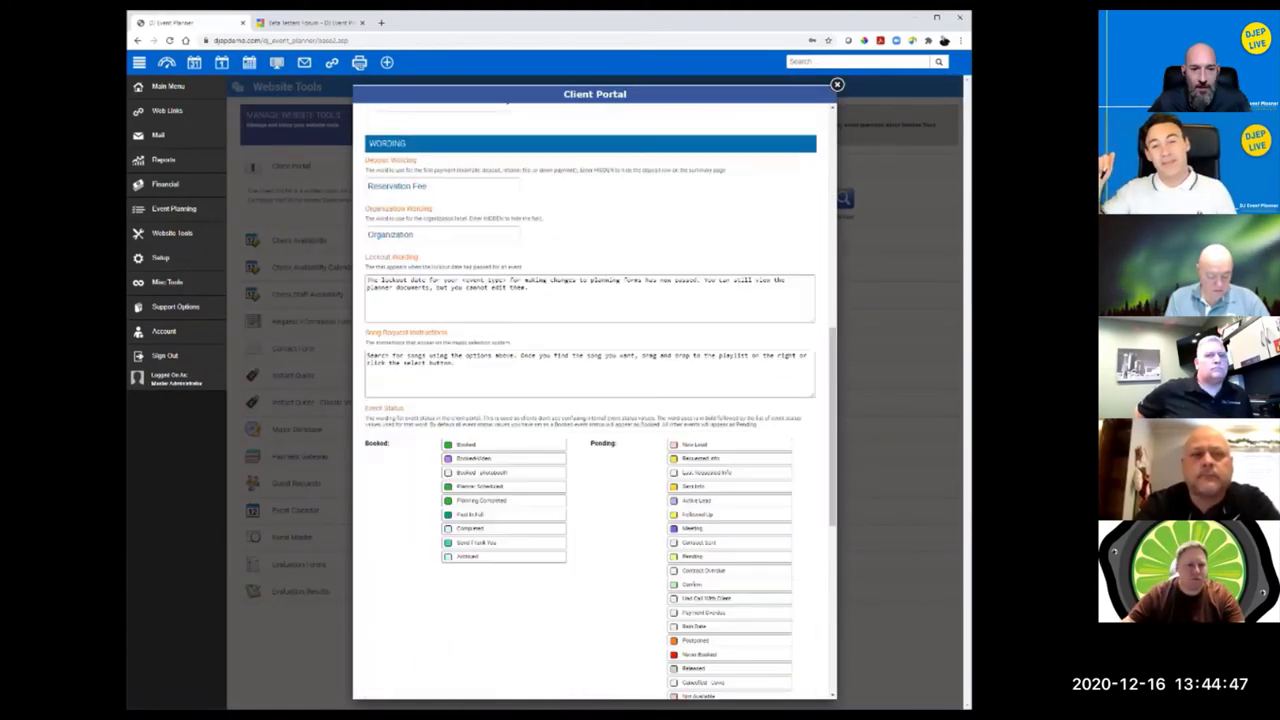
scroll(595, 400, down, 4)
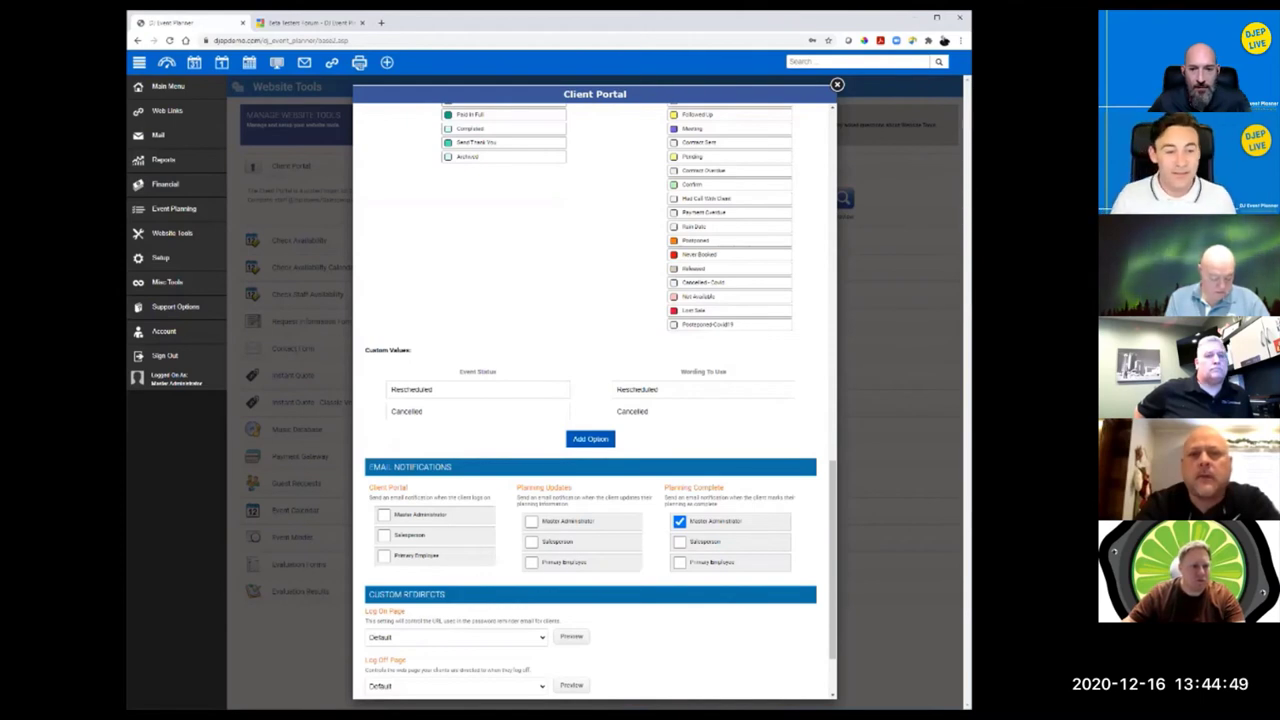
scroll(595, 400, up, 2)
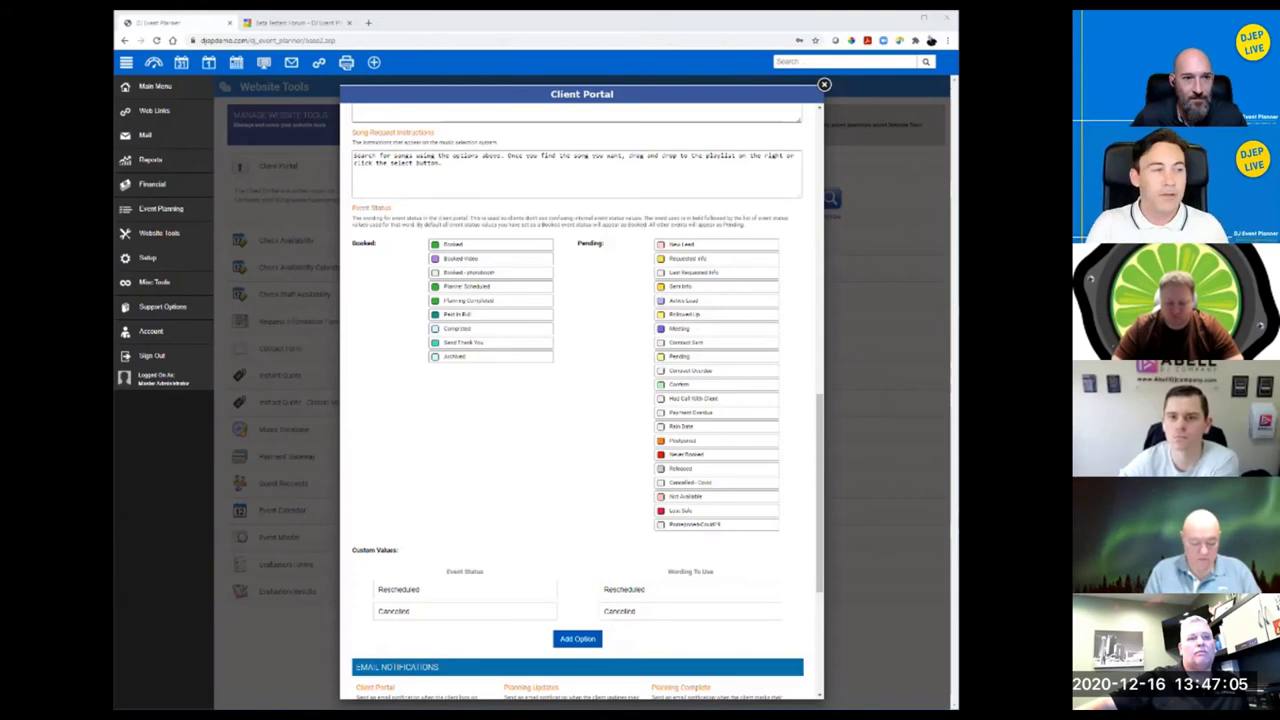
scroll(581, 400, up, 4)
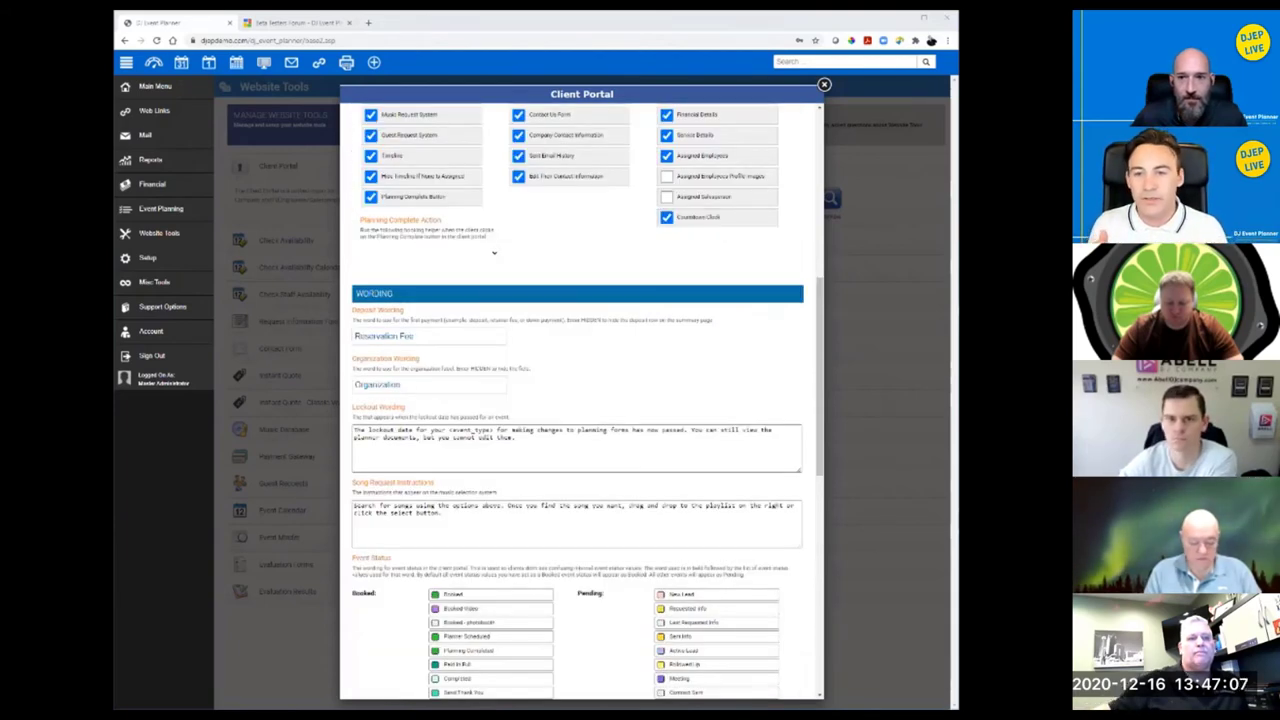
key(Escape)
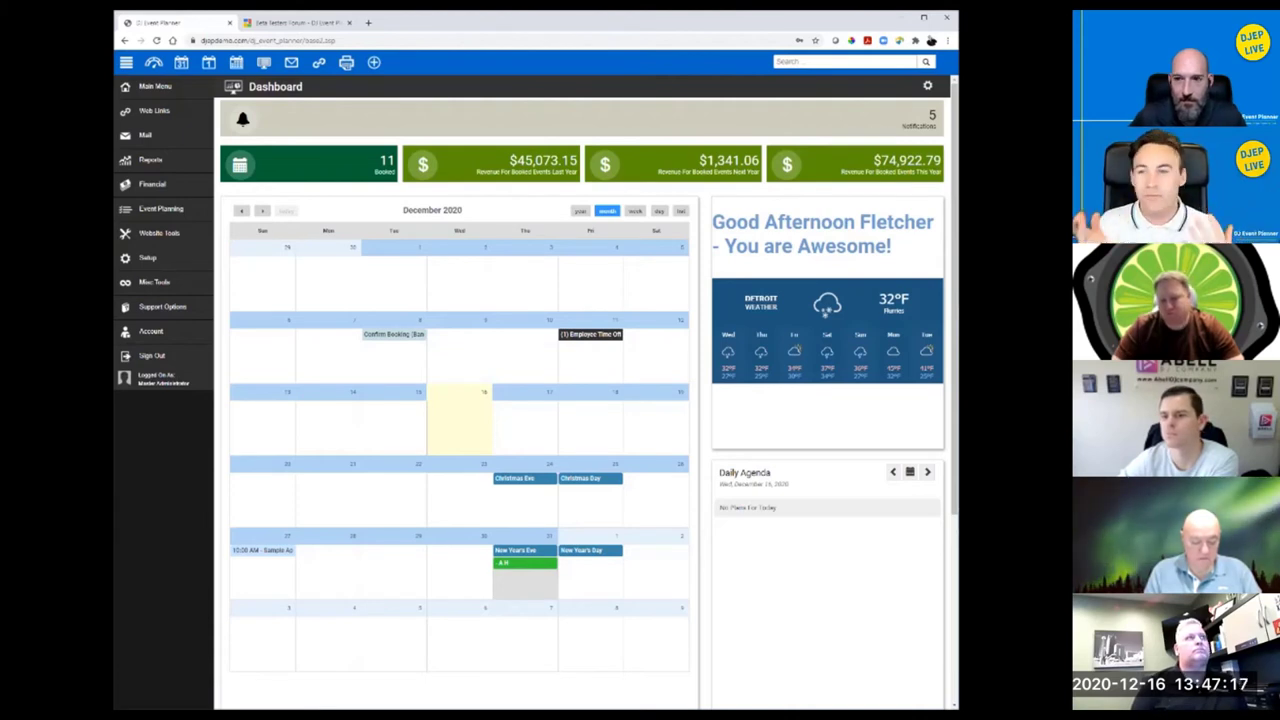
Step: Return to the Dashboard Builder, export the saved dashboard settings and copy the XML code to the clipboard
key(F5)
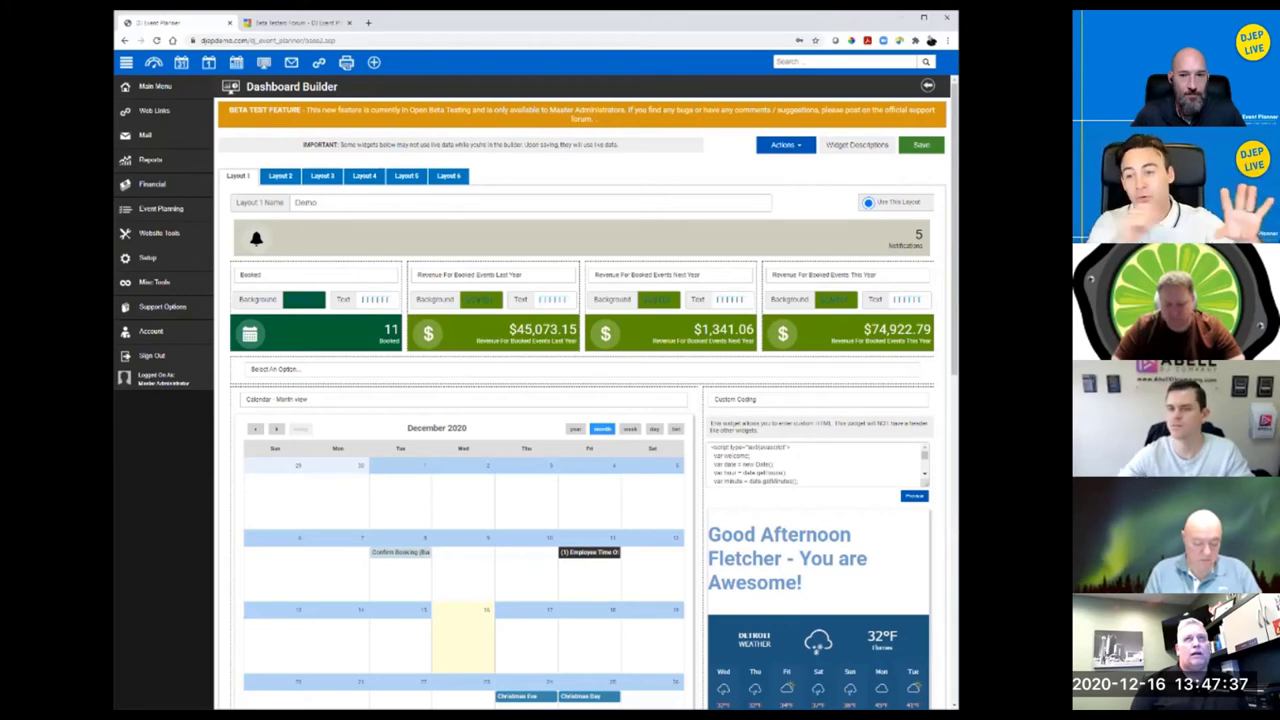
click(785, 145)
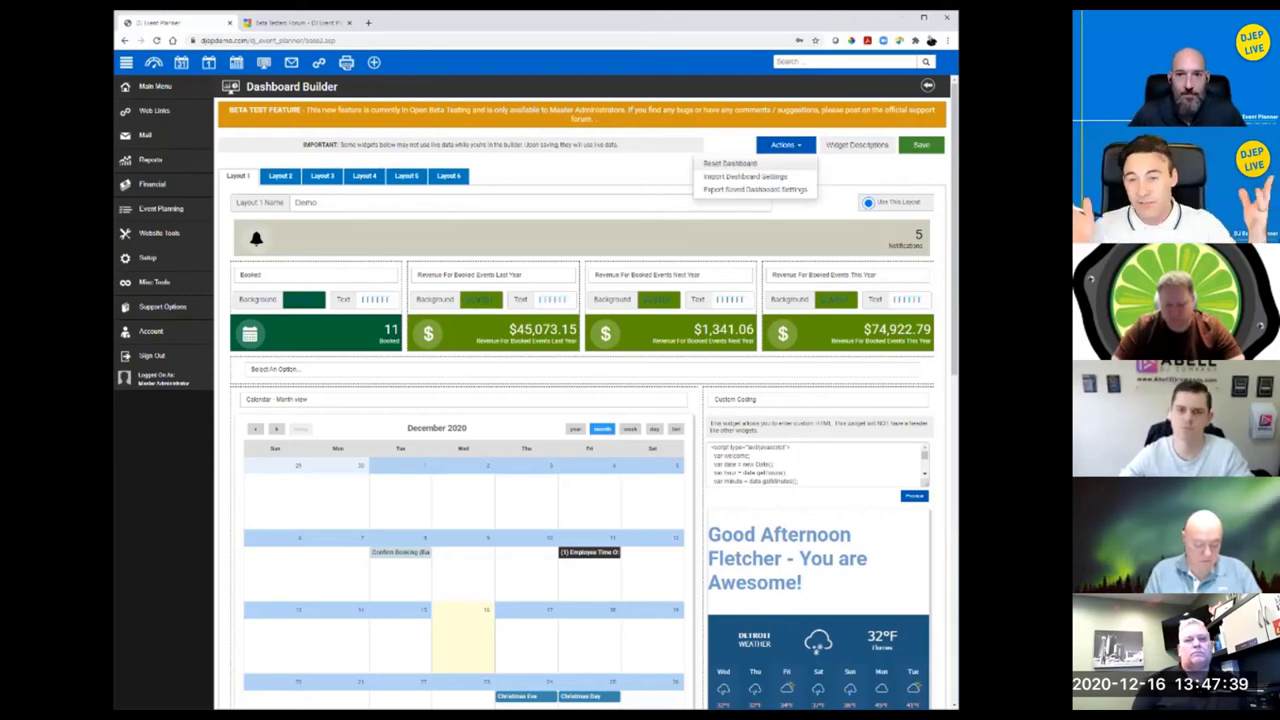
click(755, 189)
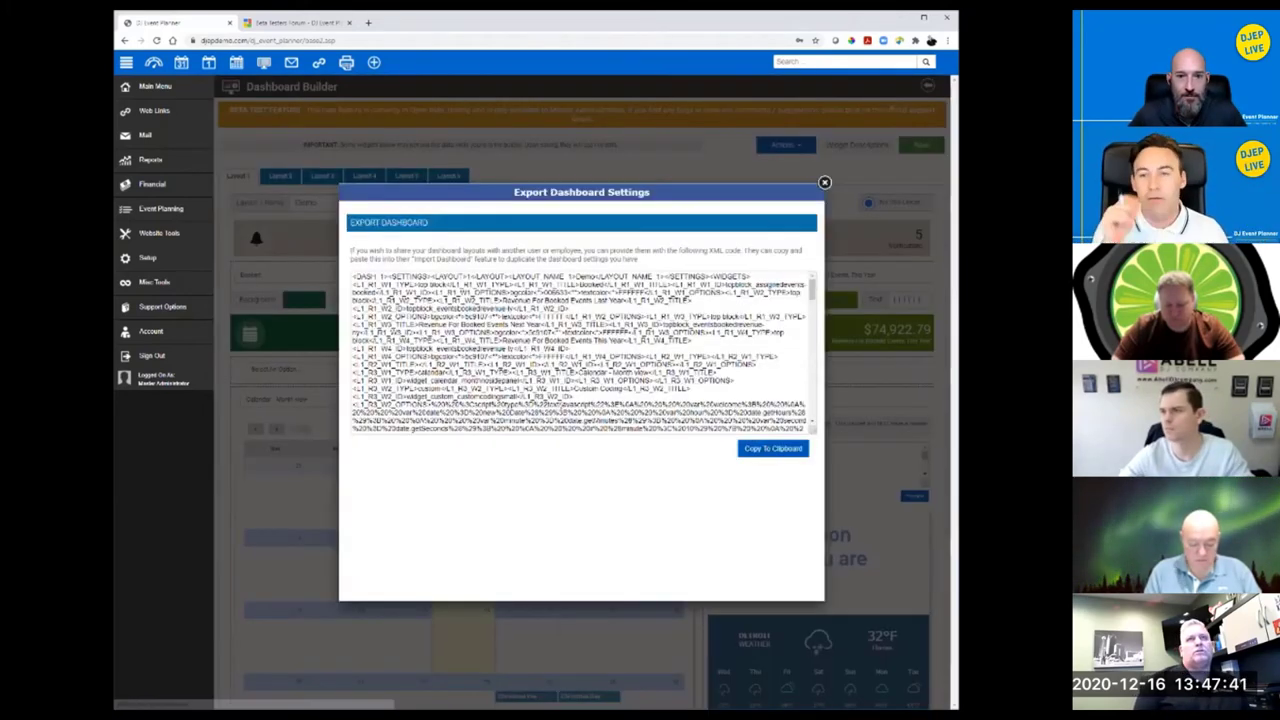
click(773, 448)
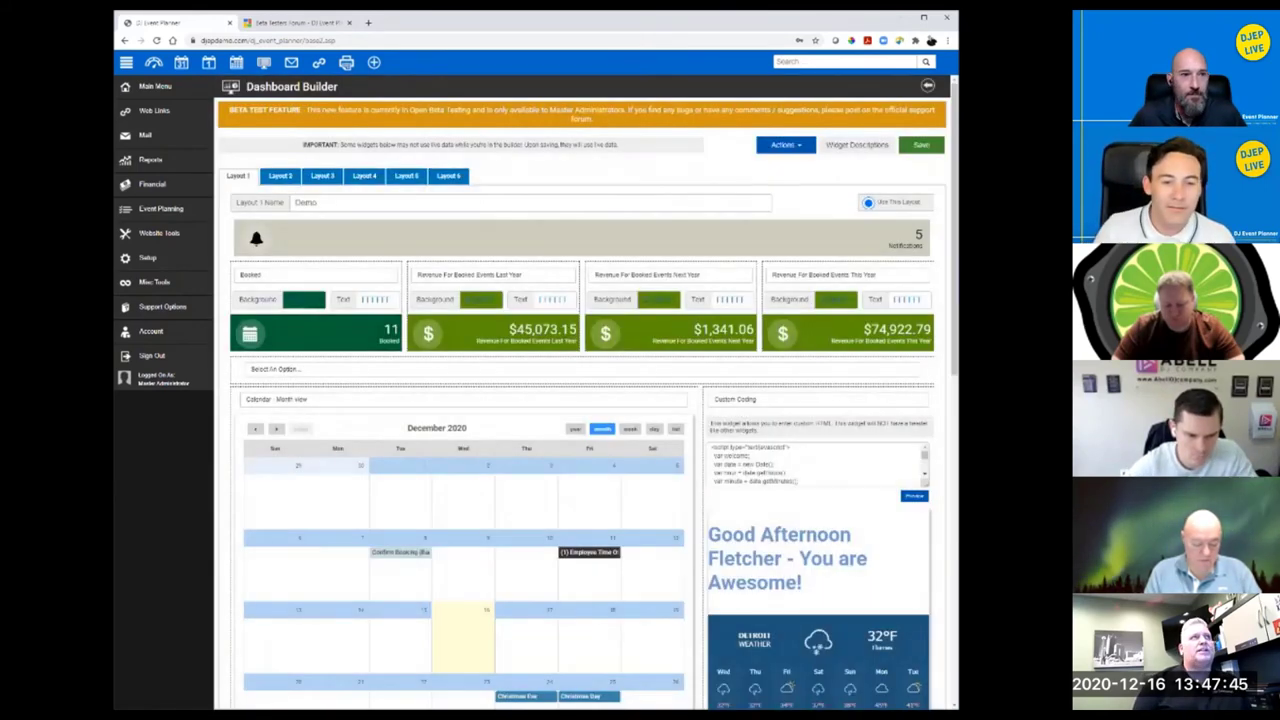
Step: Open the full profile of the first salesperson in the employee list
click(155, 86)
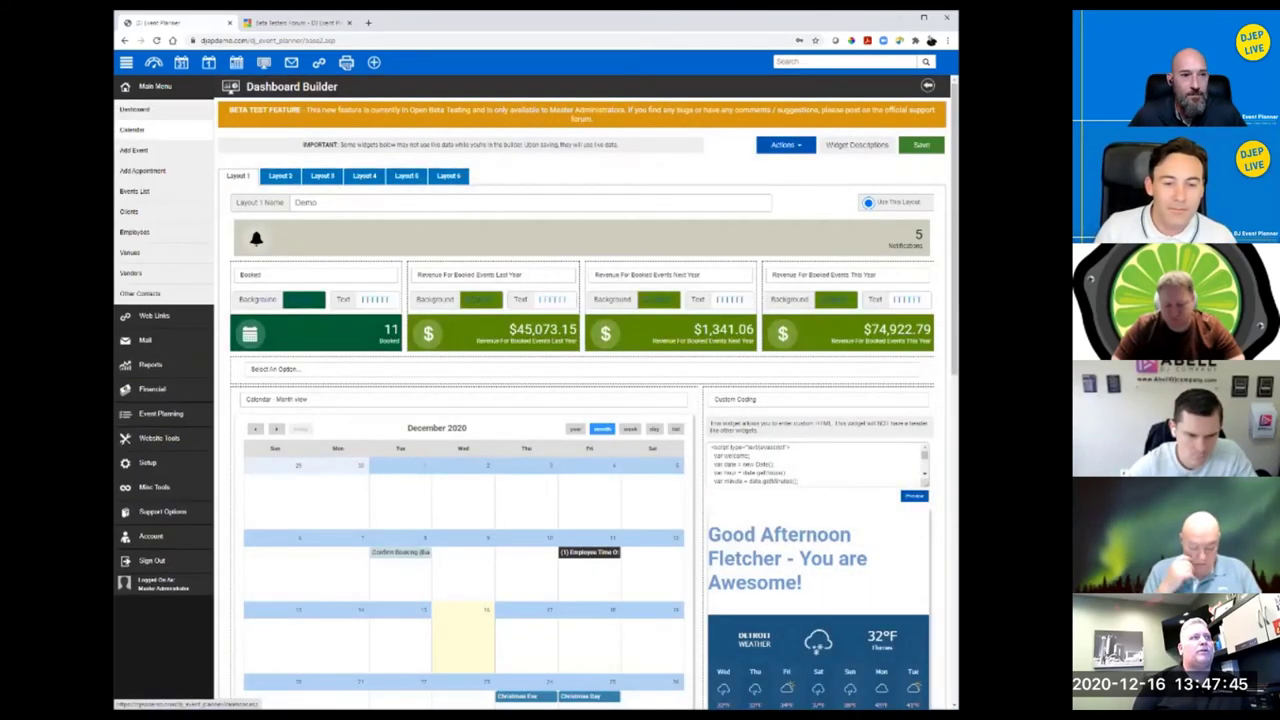
click(134, 232)
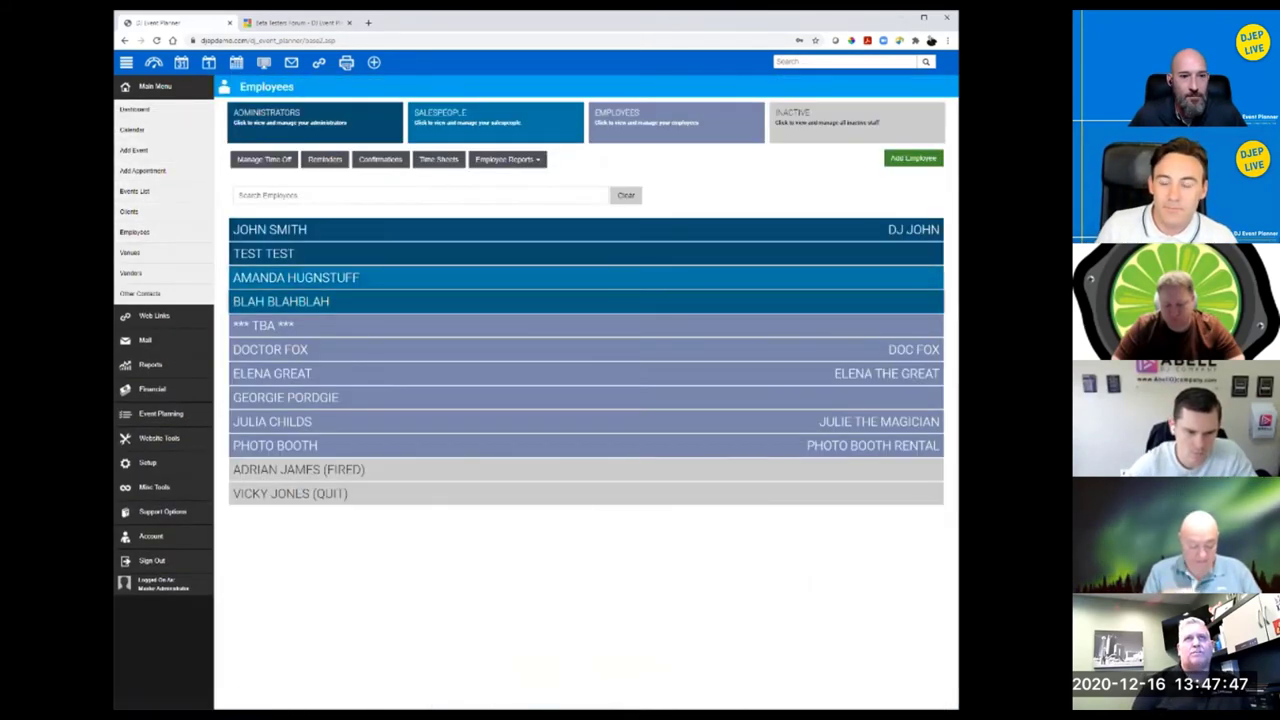
click(296, 277)
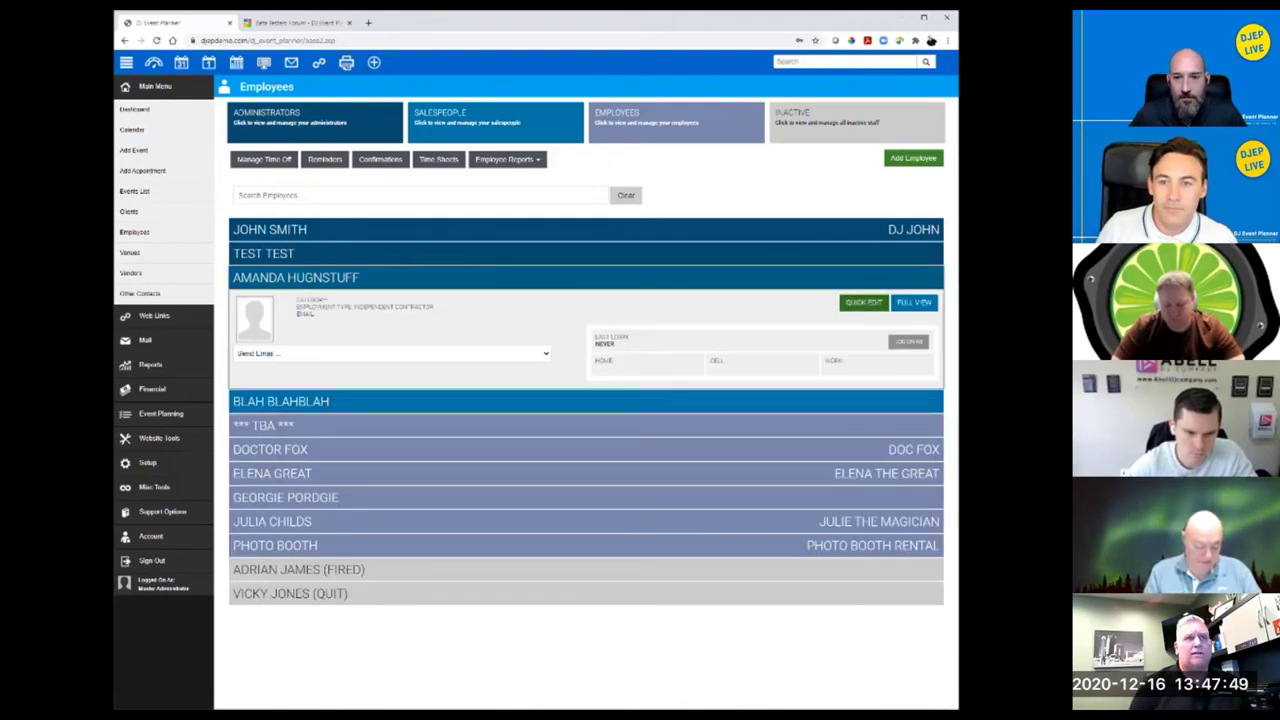
click(863, 302)
click(578, 249)
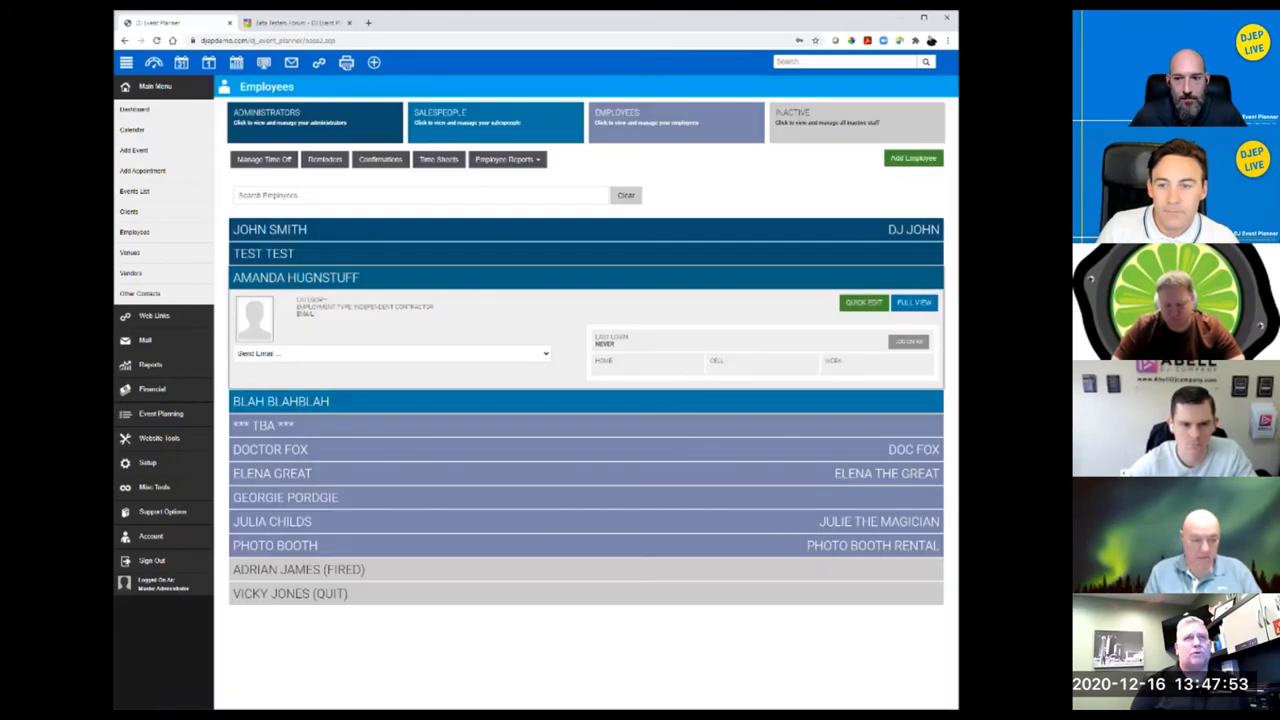
click(913, 302)
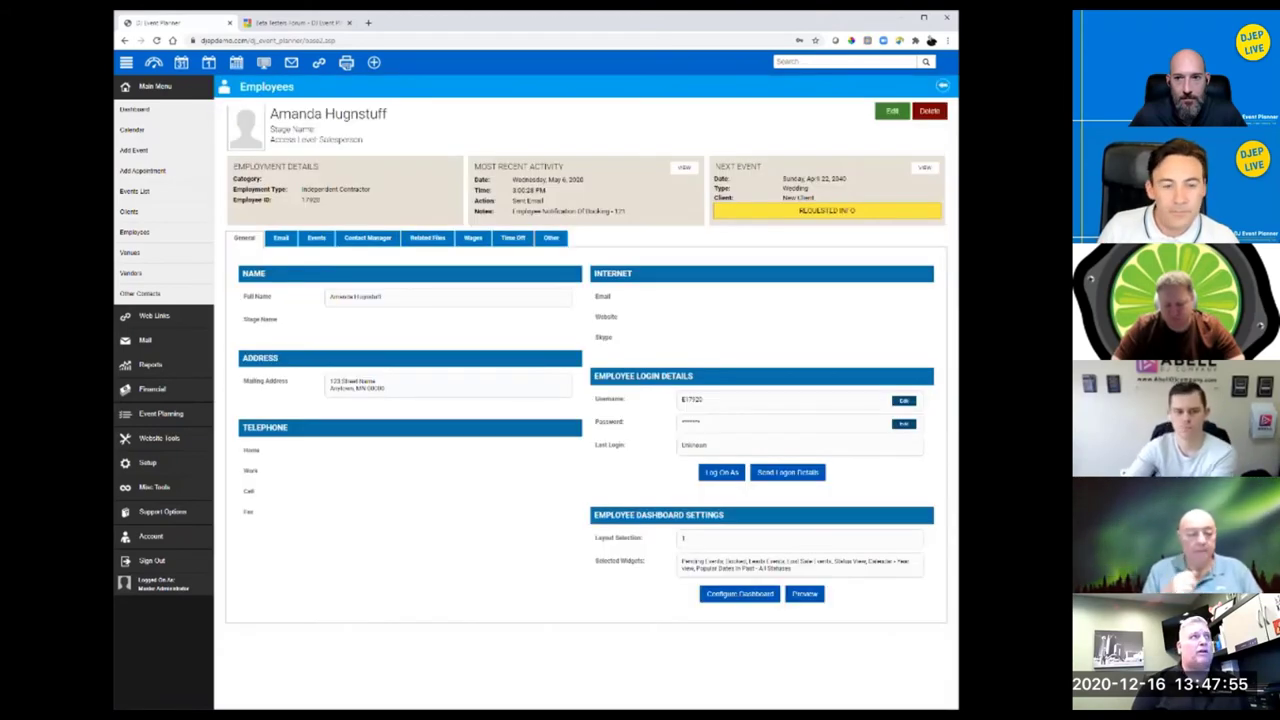
Step: Edit the salesperson's record to check the default first login page under the settings, and save the record
click(892, 110)
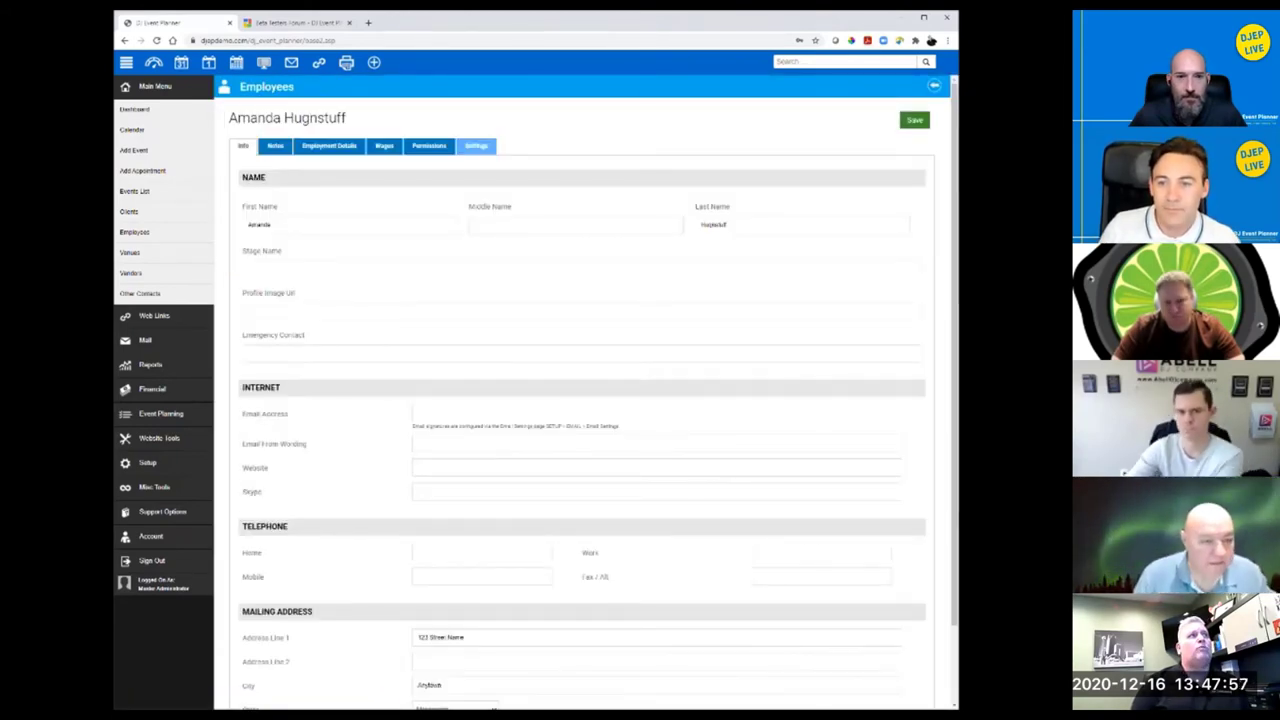
click(476, 146)
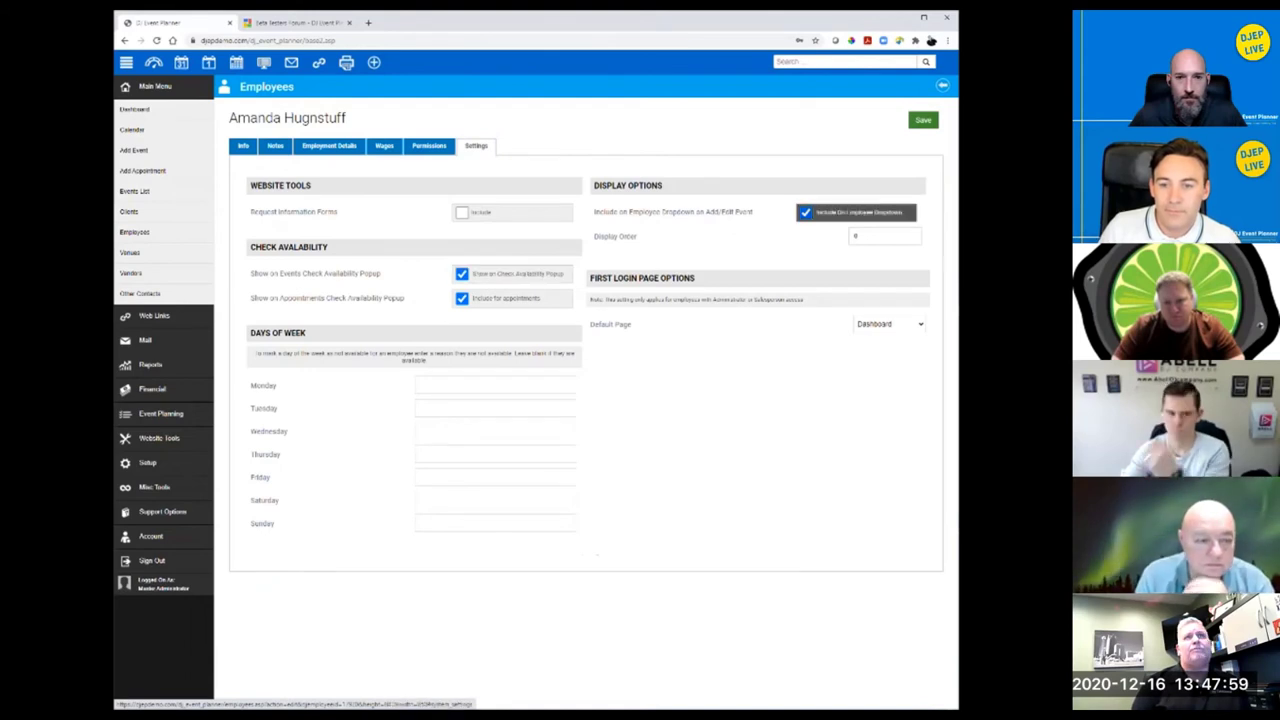
click(922, 119)
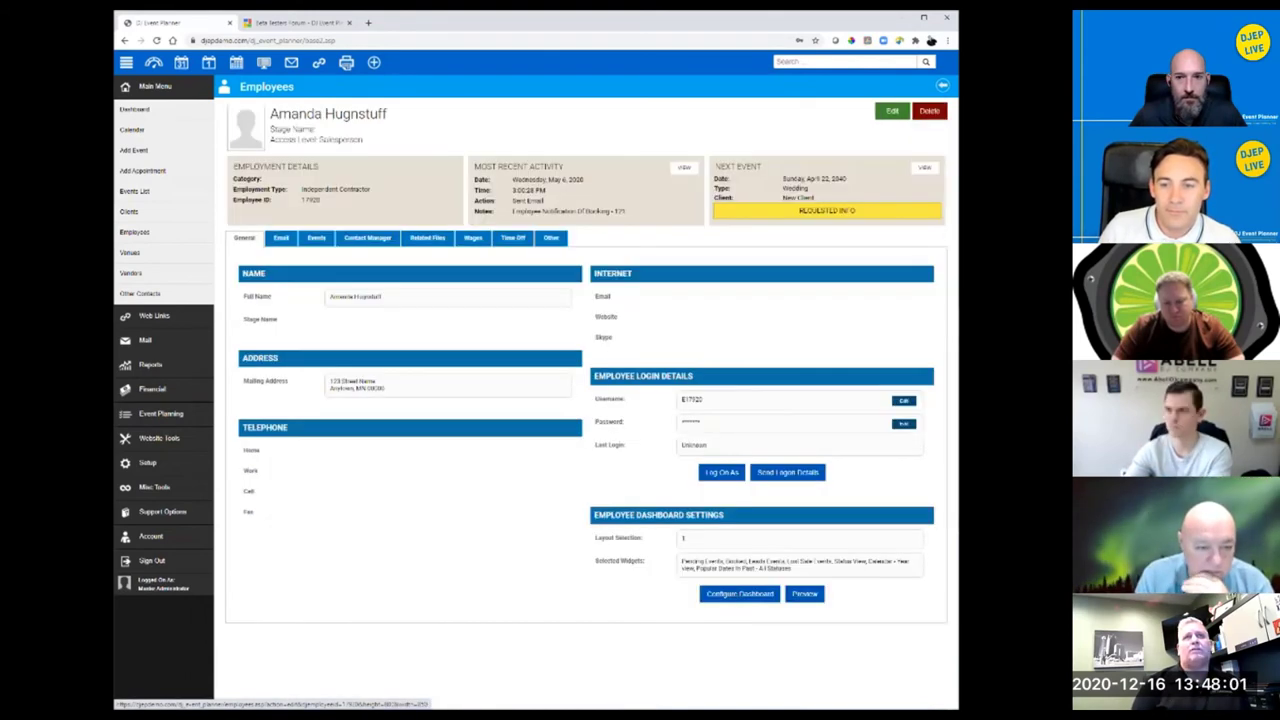
Step: Configure the salesperson's dashboard by importing the copied dashboard XML code as its settings
click(740, 593)
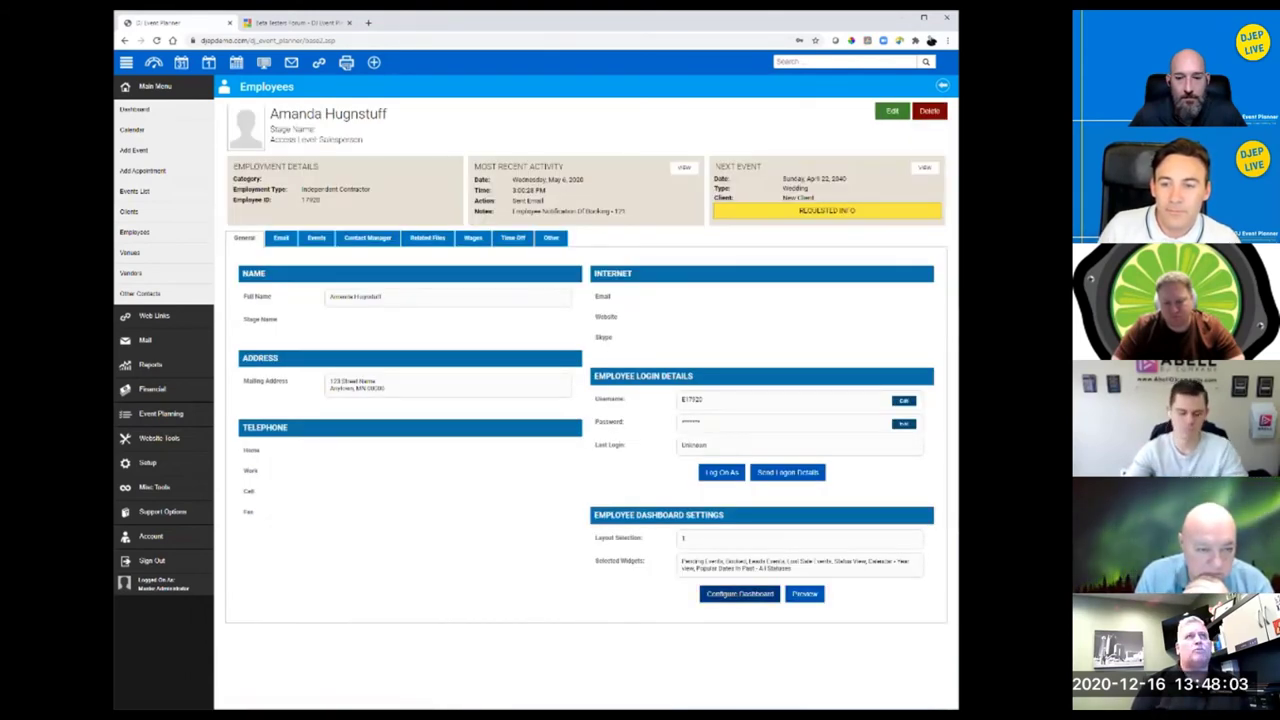
click(785, 145)
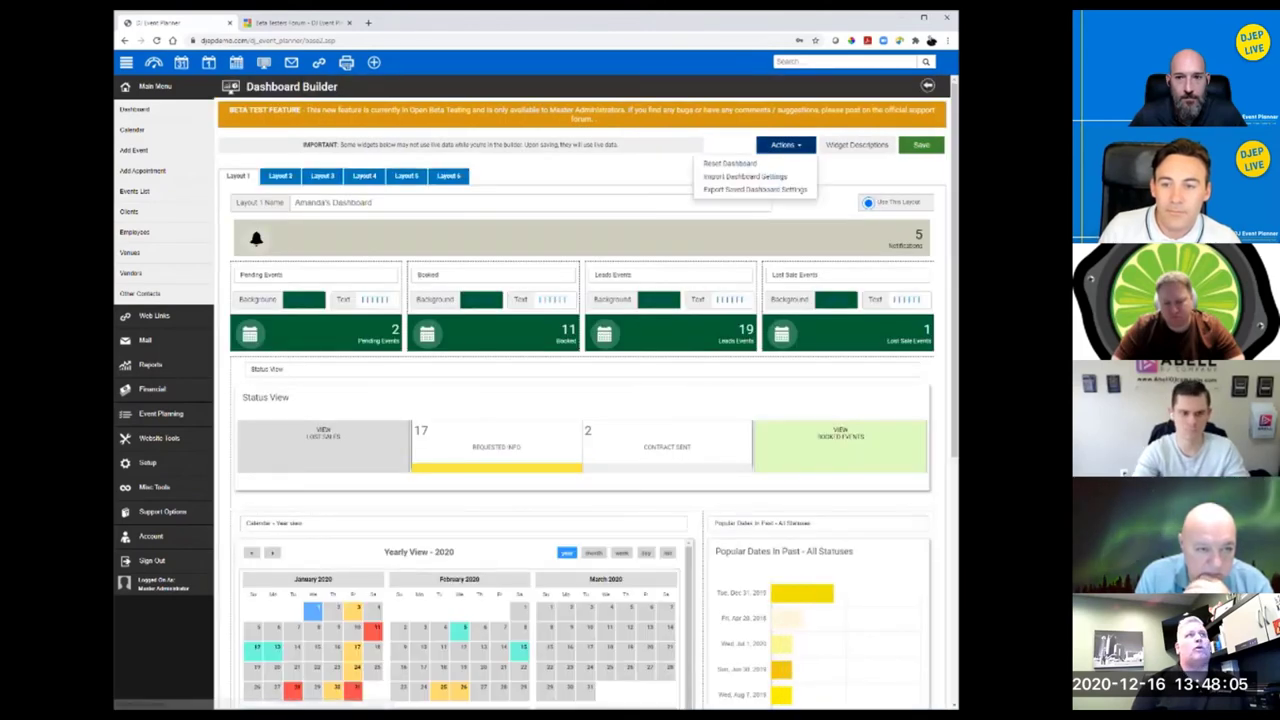
click(745, 176)
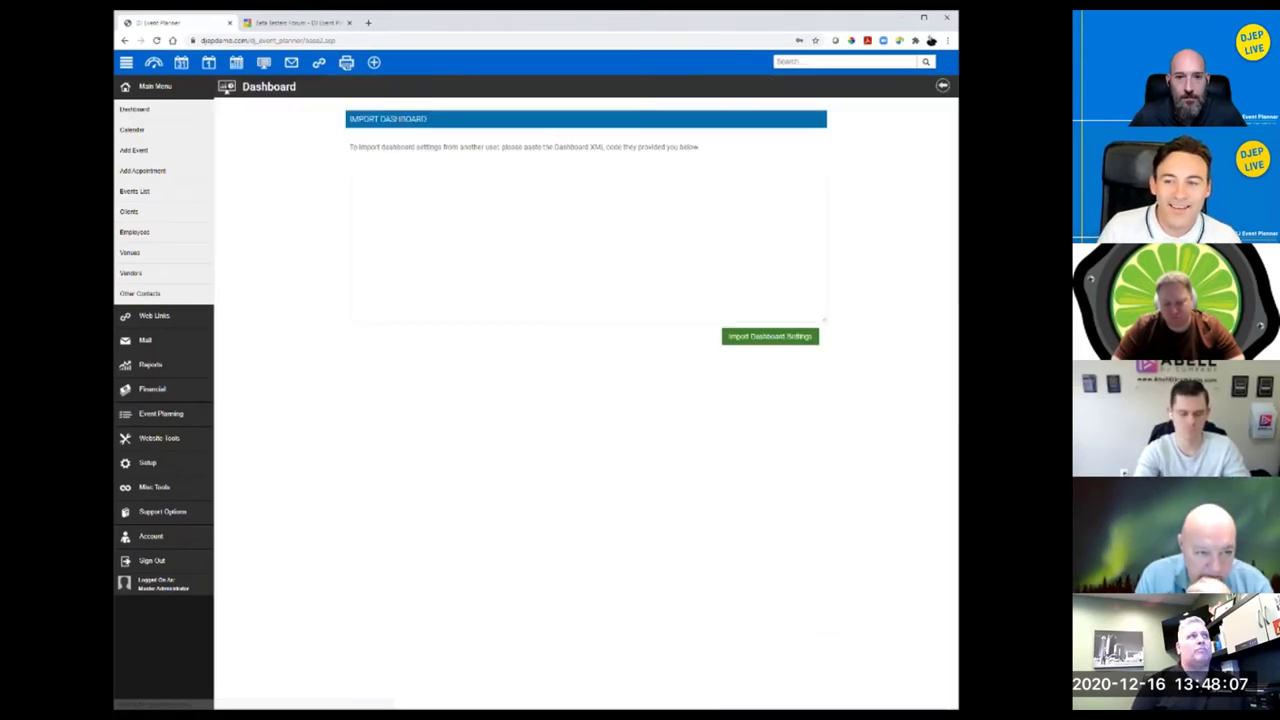
key(ctrl+v)
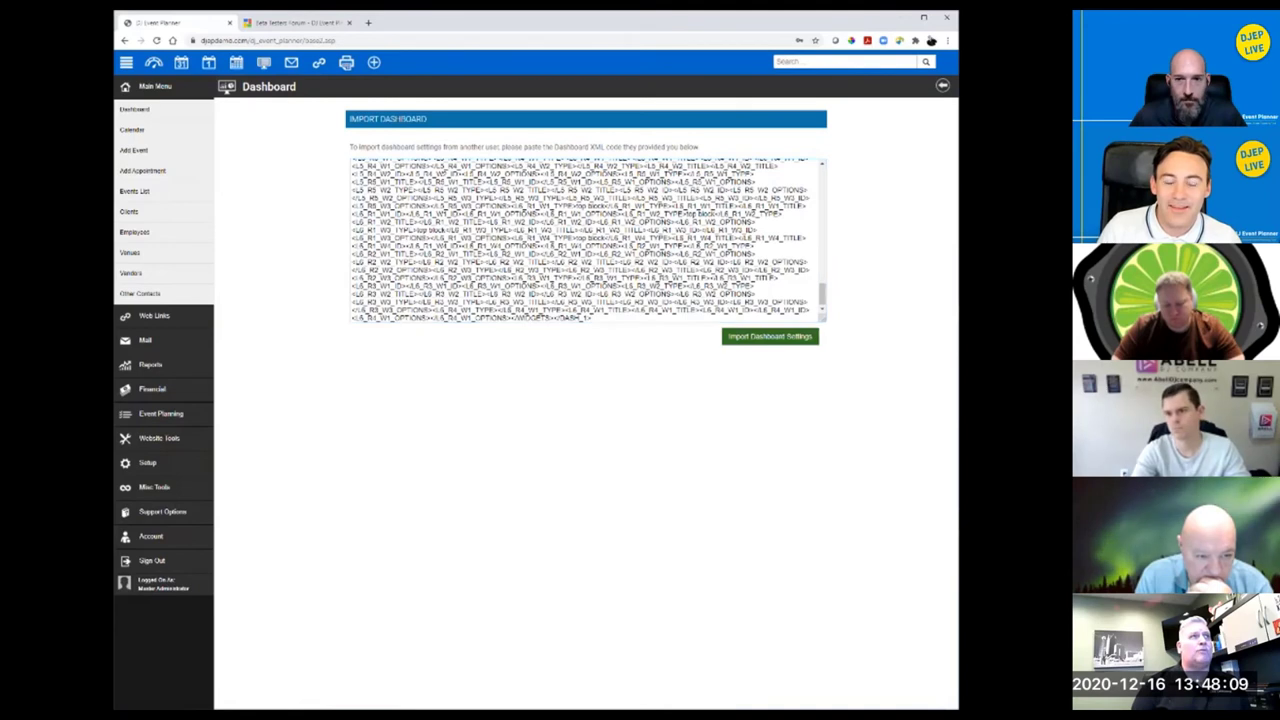
click(769, 336)
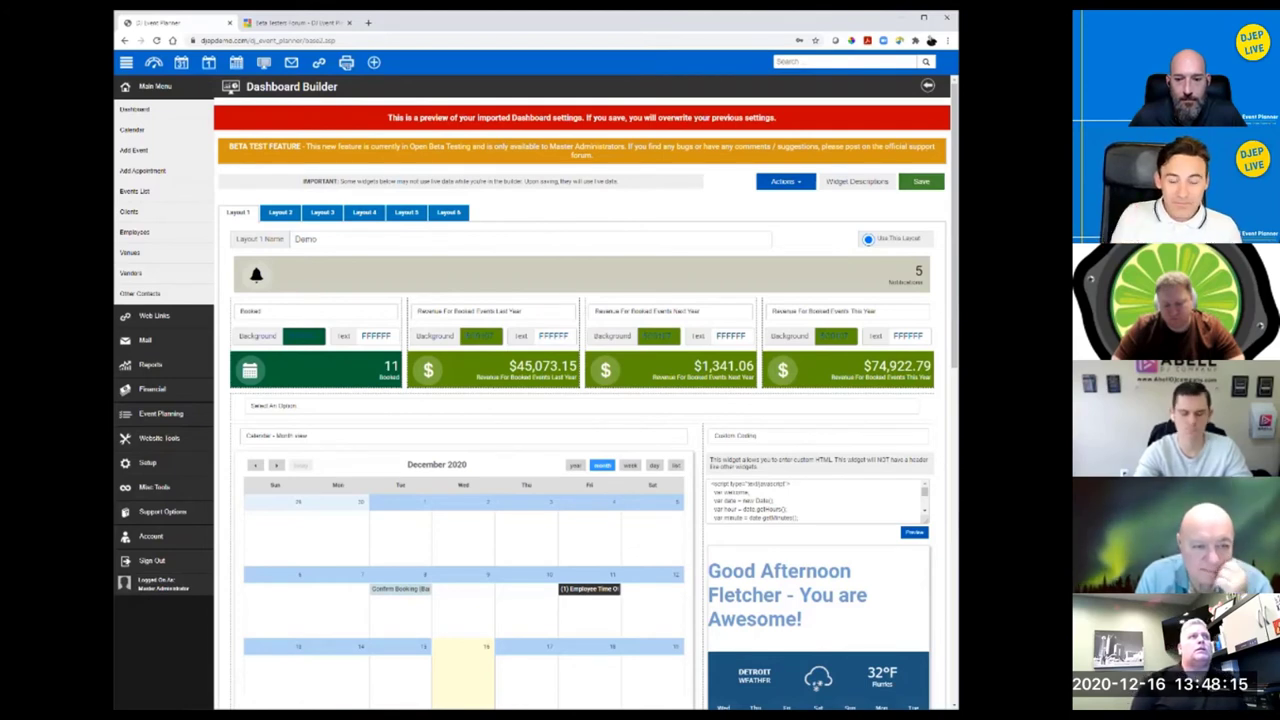
Step: Replace the name in the Custom Coding widget's greeting code with the salesperson's first name and save the imported dashboard
scroll(814, 501, down, 2)
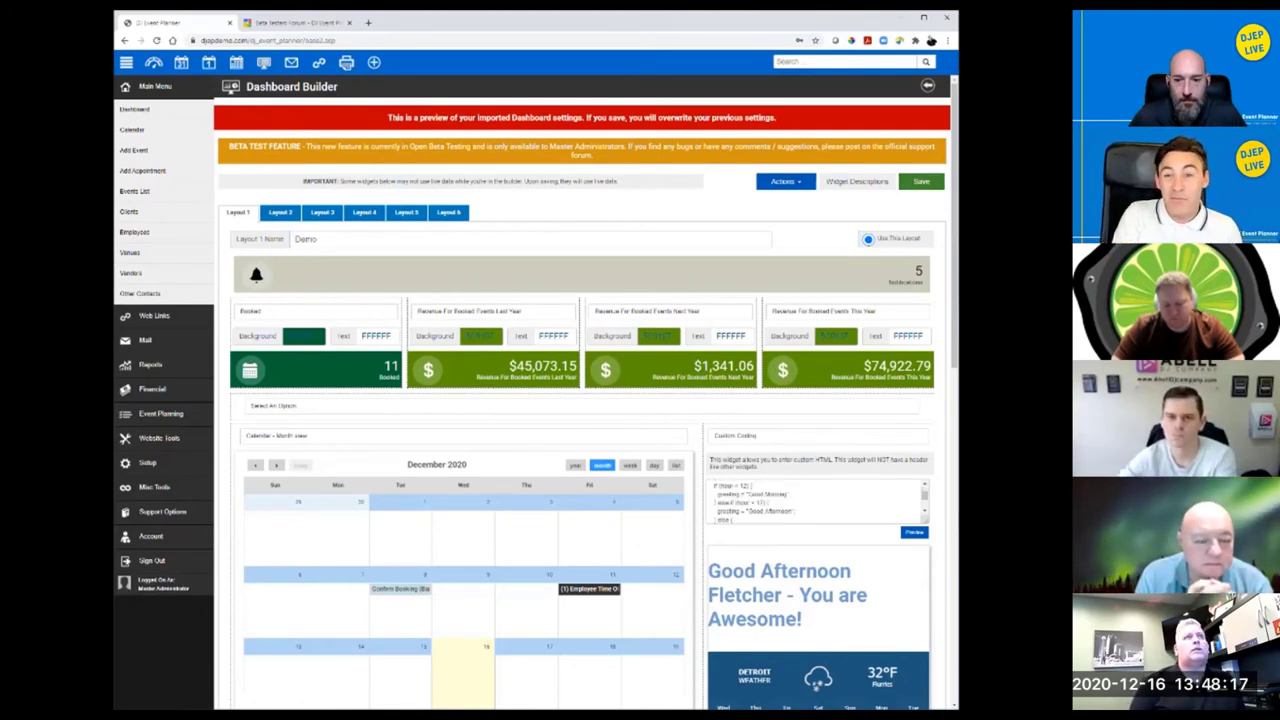
scroll(815, 500, down, 3)
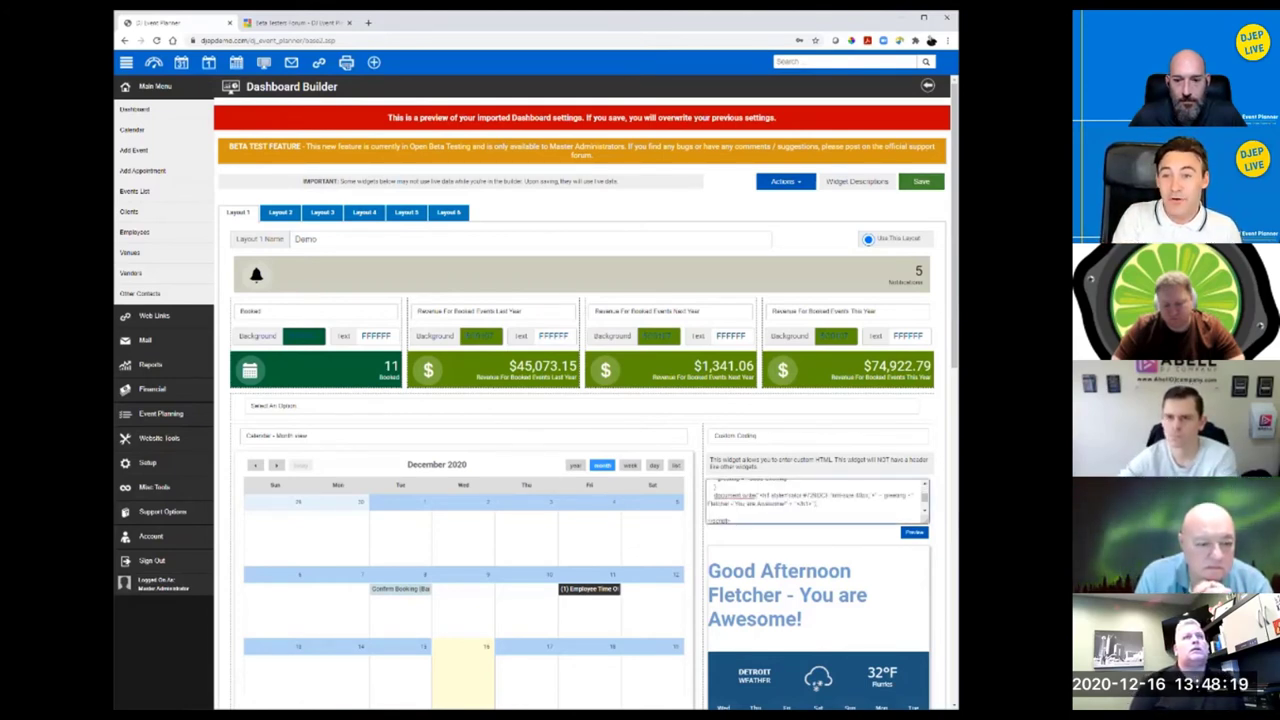
drag(721, 504, 707, 504)
text(Antonio)
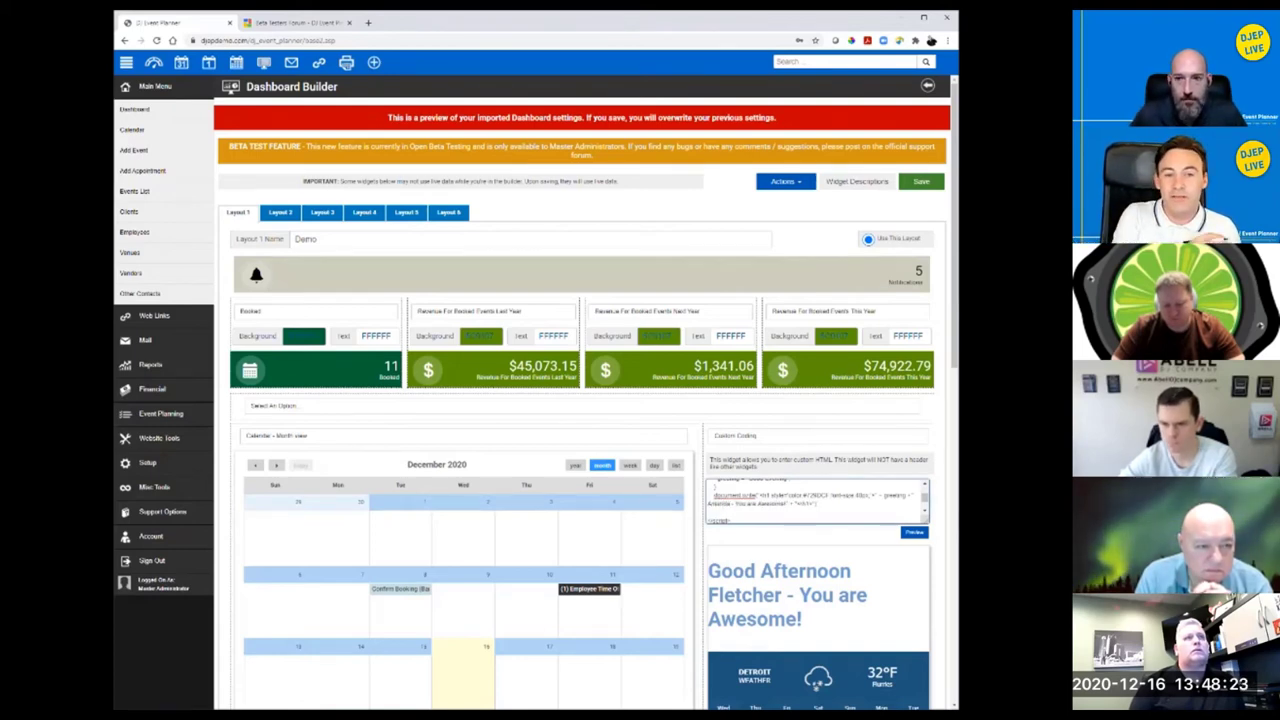
click(920, 181)
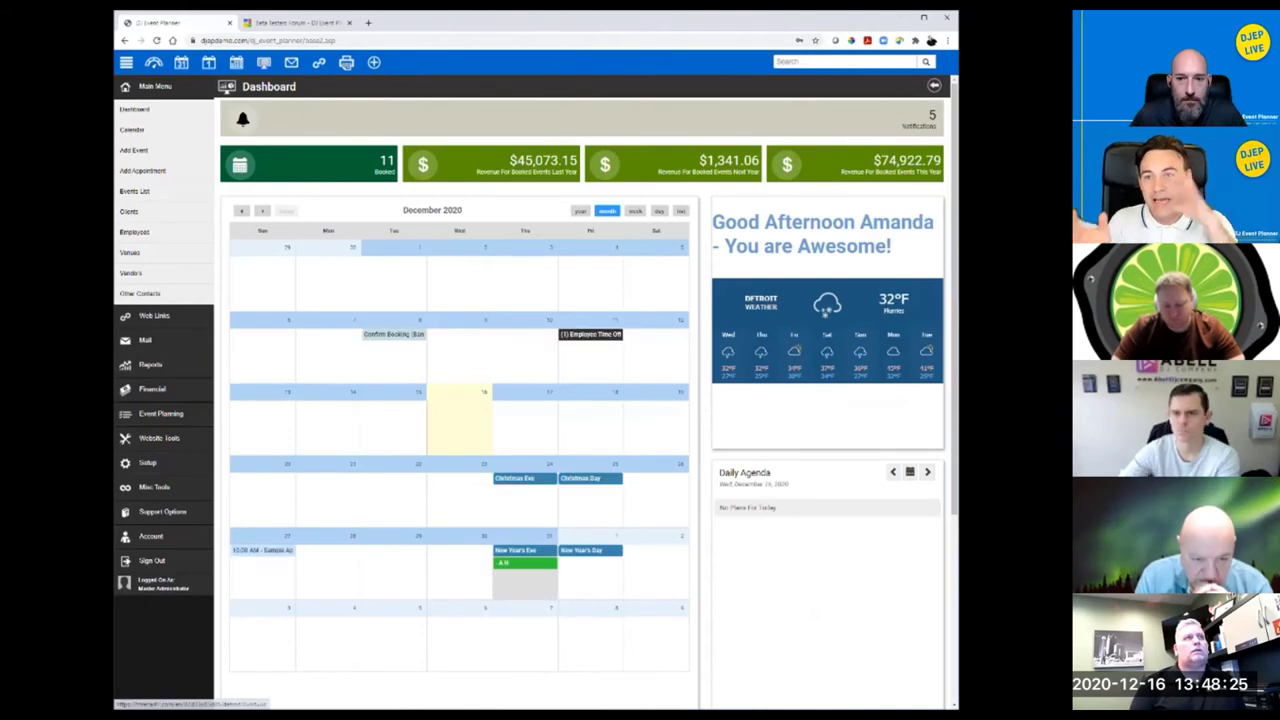
Step: Open the dashboard and look over its calendar, weather, agenda and past-due payment widgets
click(135, 109)
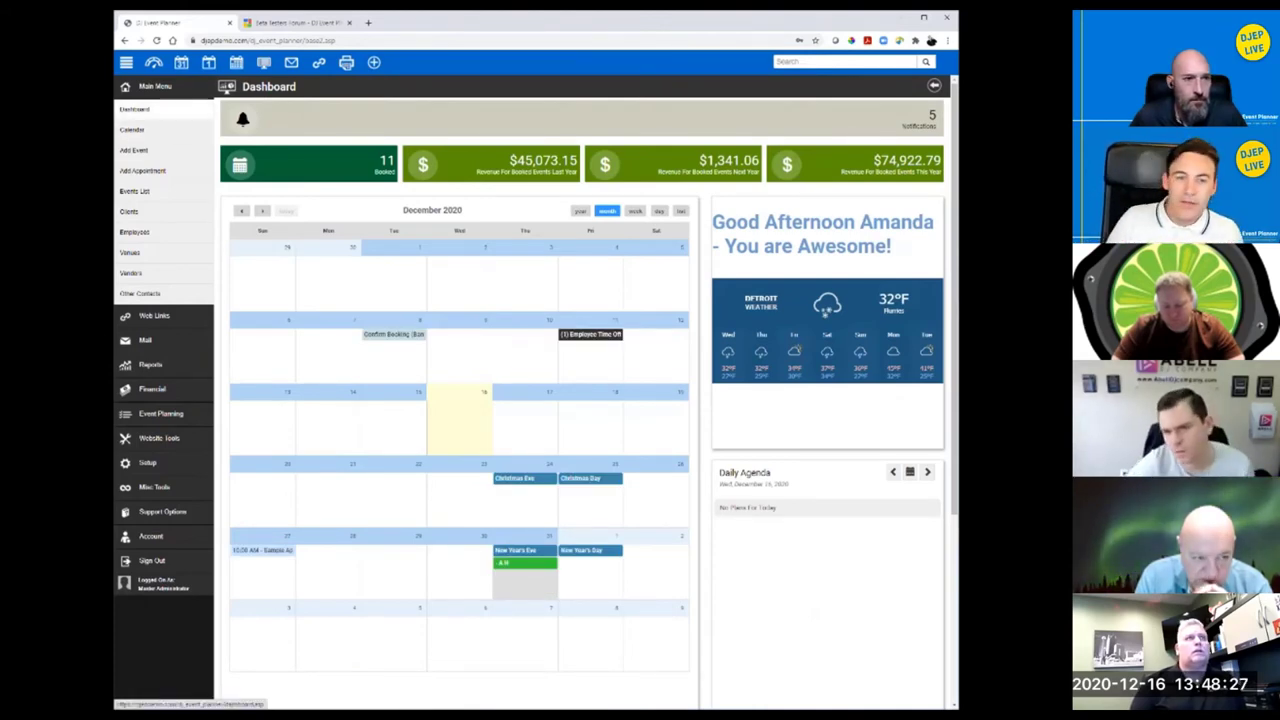
scroll(659, 211, down, 3)
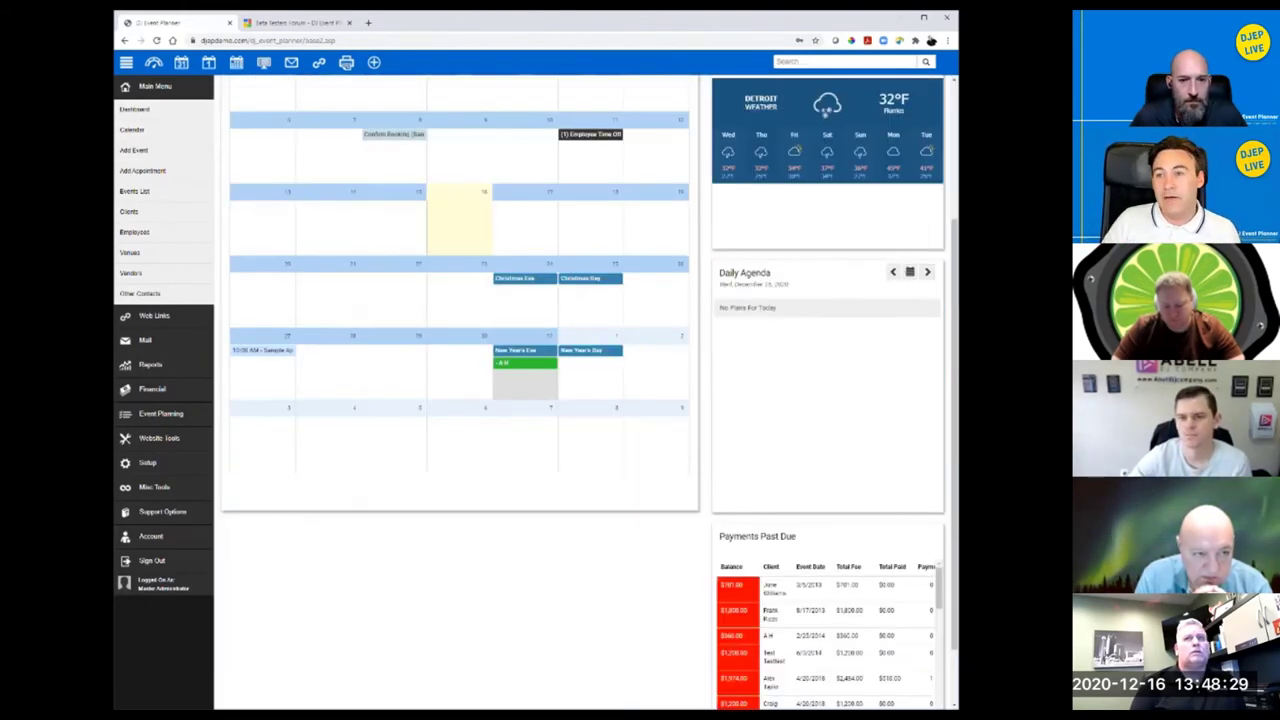
scroll(659, 211, up, 3)
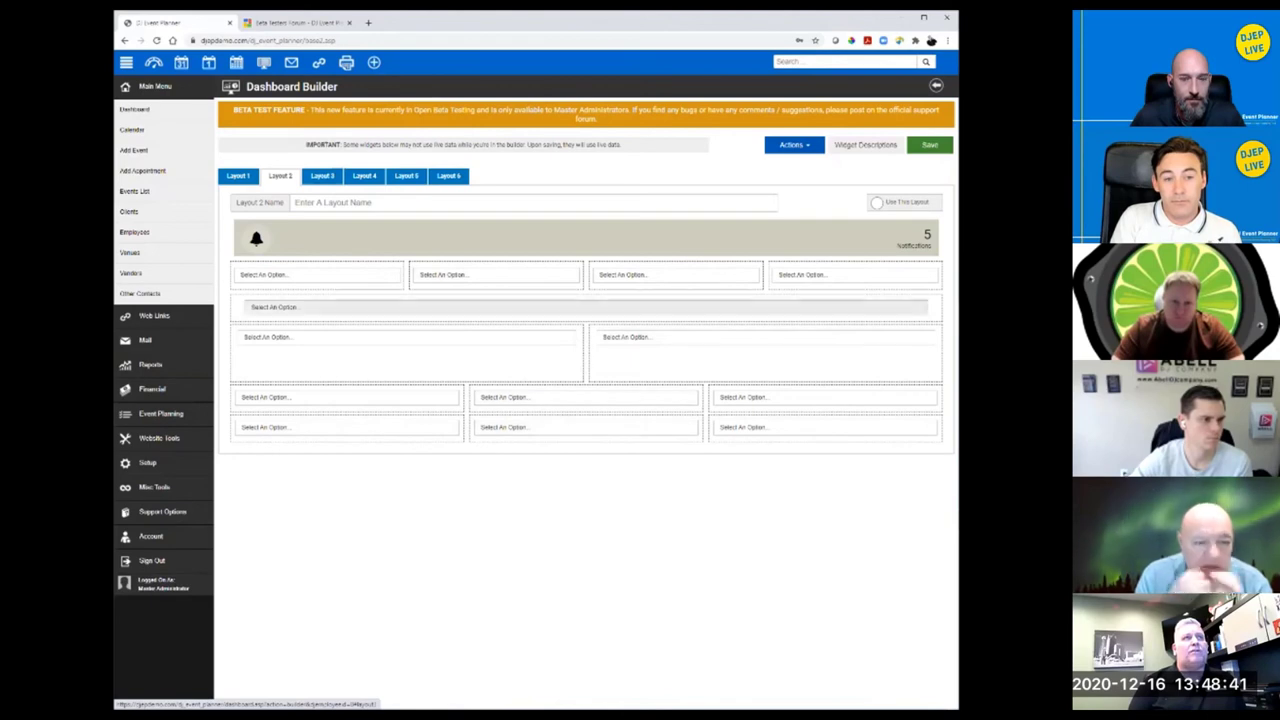
Step: Look through the empty widget arrangements of Layouts 3, 4 and 5 in the Dashboard Builder
click(322, 175)
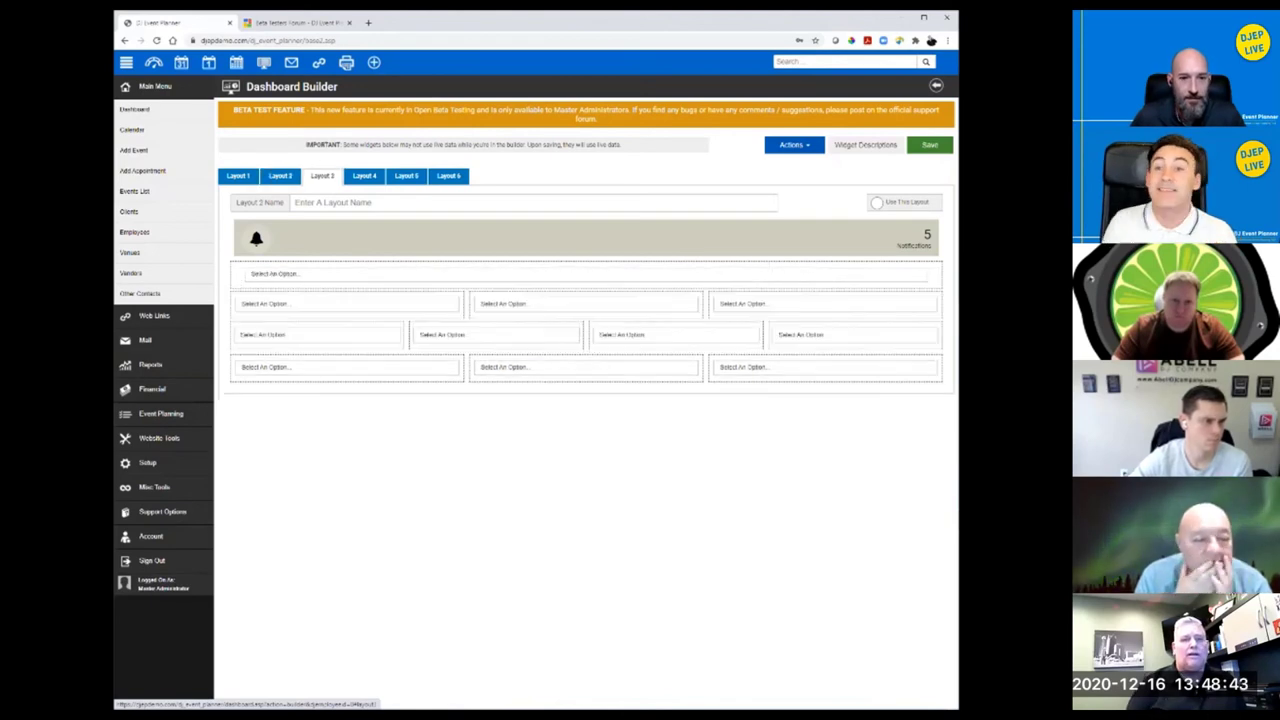
click(364, 175)
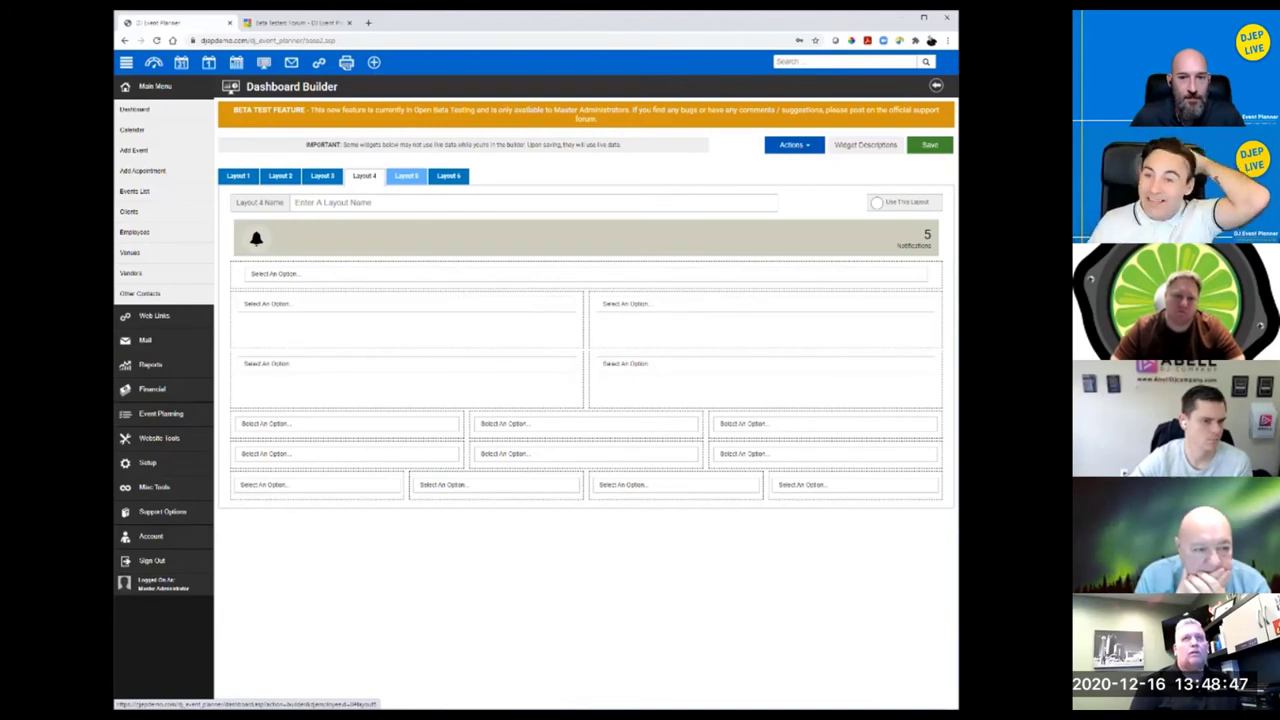
click(406, 175)
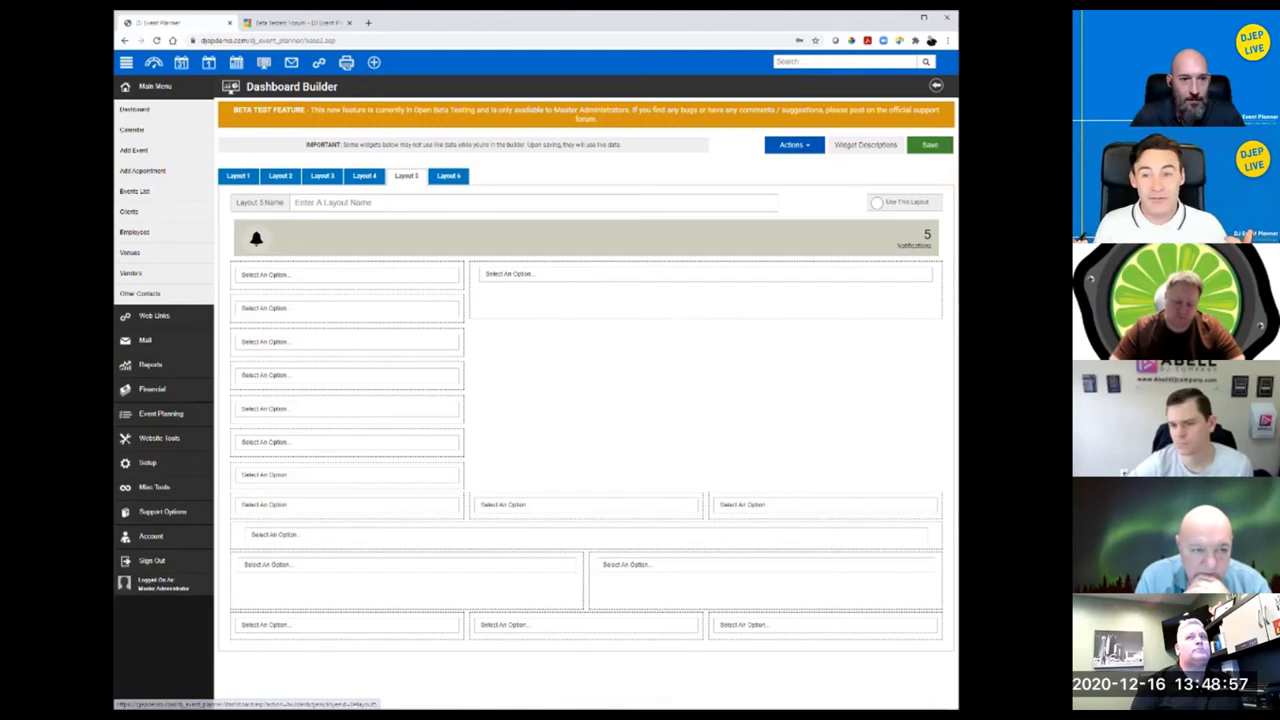
click(345, 274)
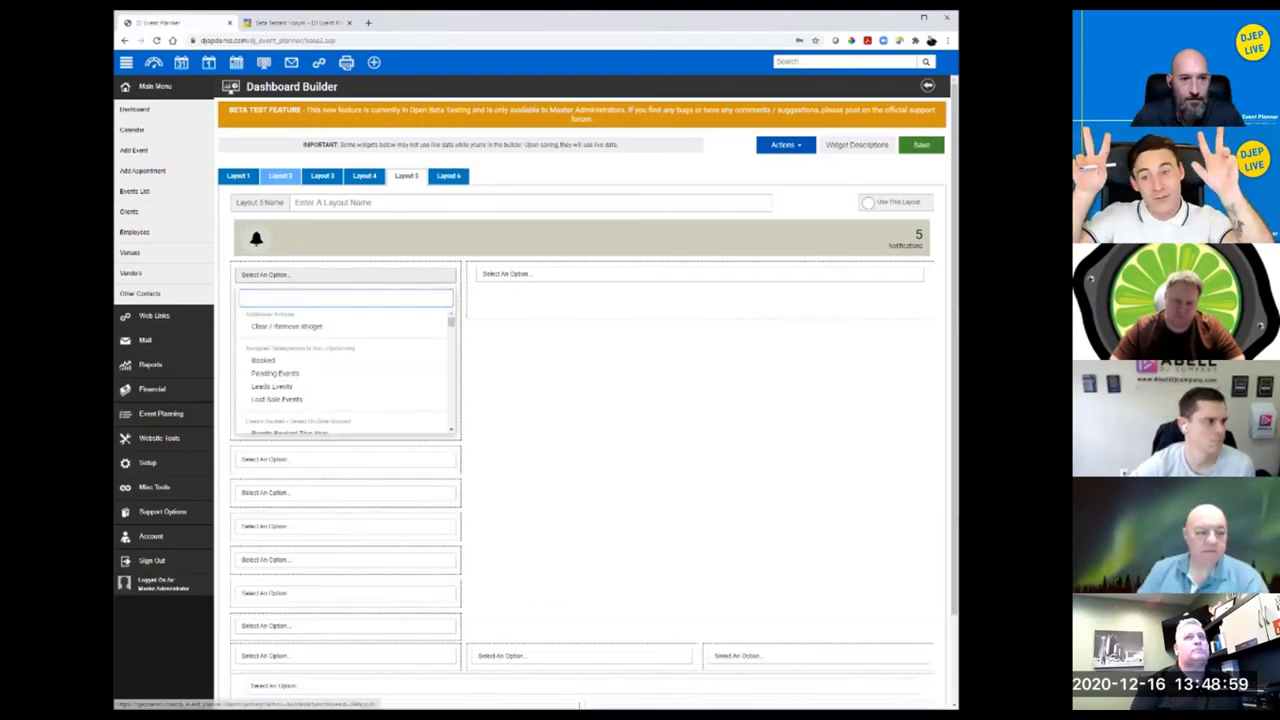
Step: Fill the first row of Layout 2 with the Booked, Pending Events, Leads Events and Lost Sale Events widgets
click(280, 176)
click(317, 274)
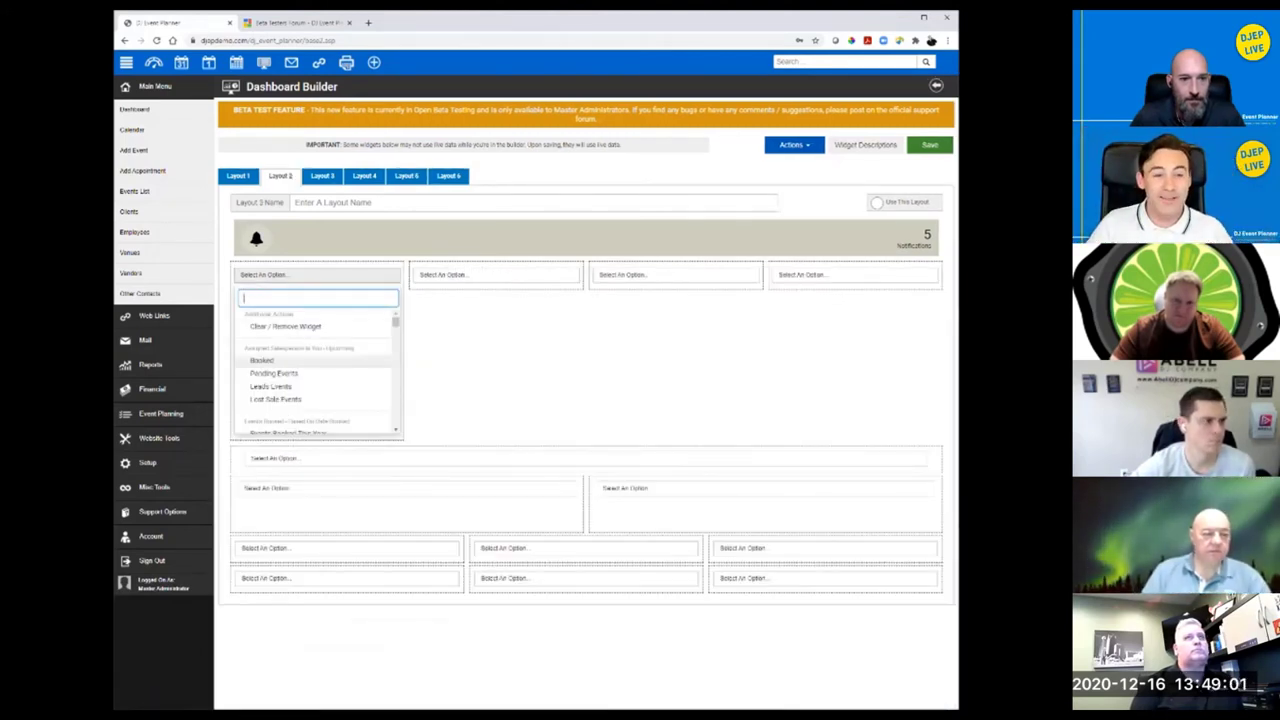
click(262, 360)
click(496, 275)
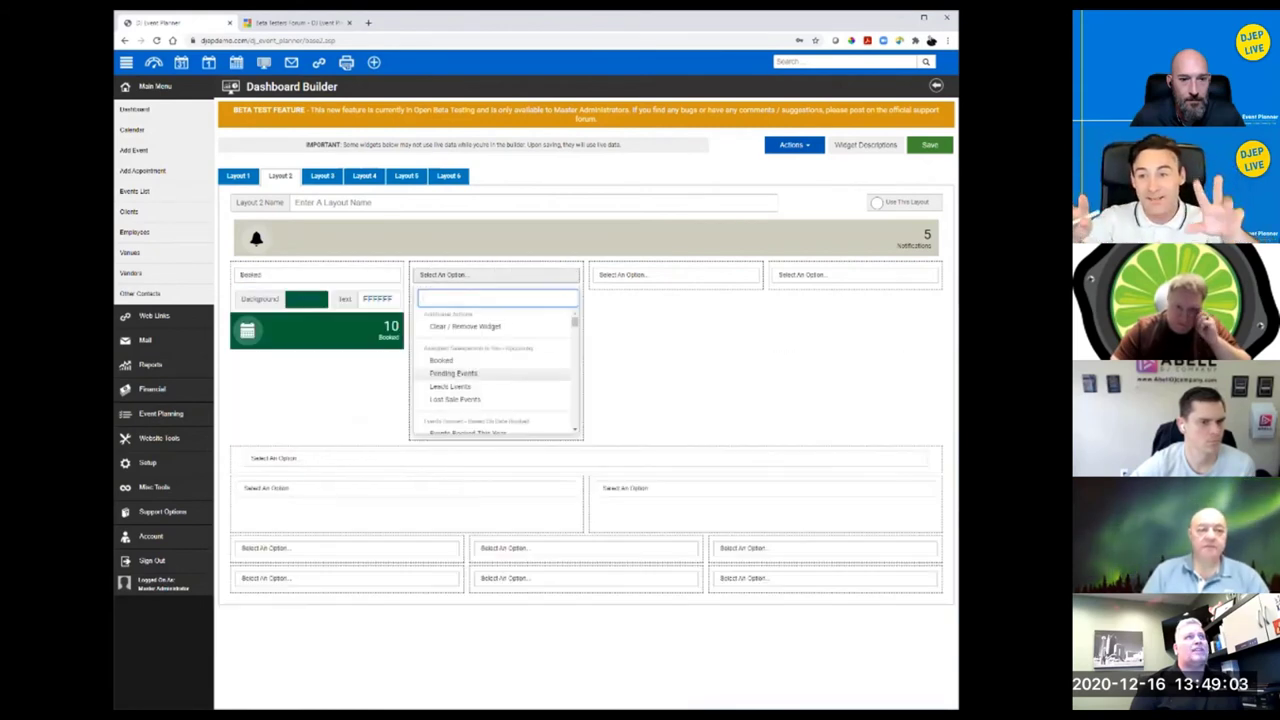
click(454, 373)
click(675, 274)
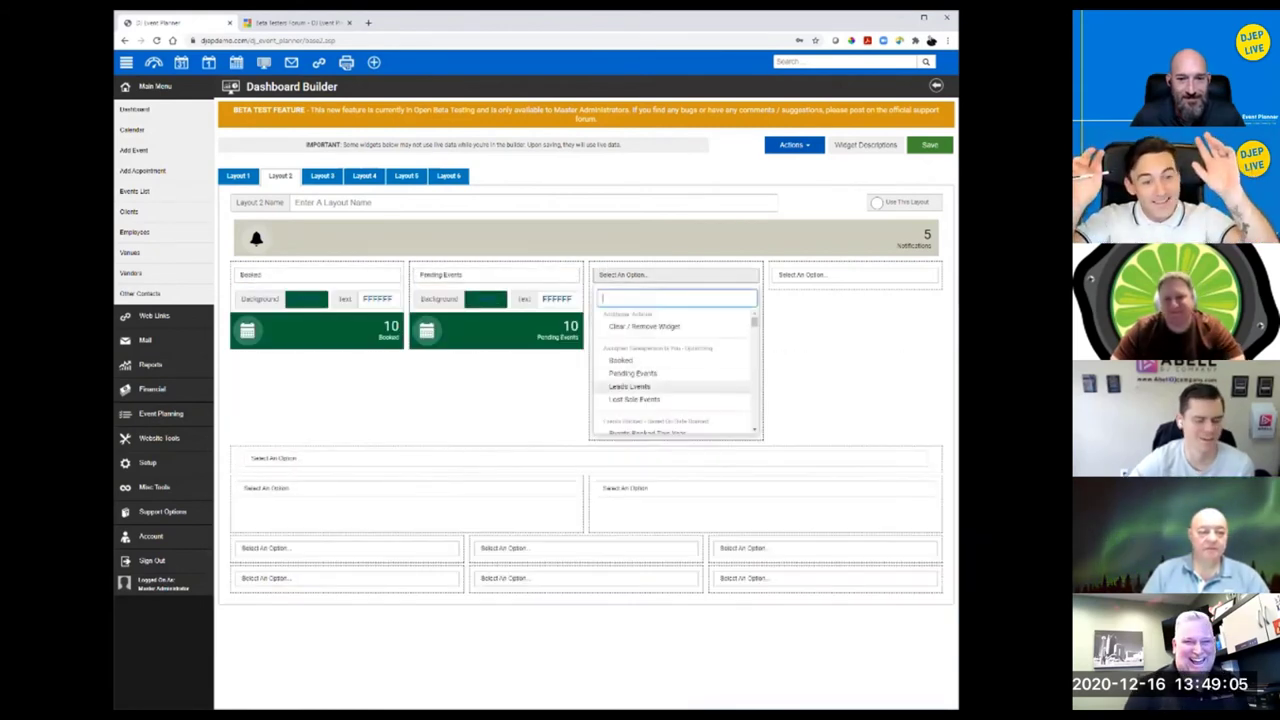
click(640, 387)
click(855, 274)
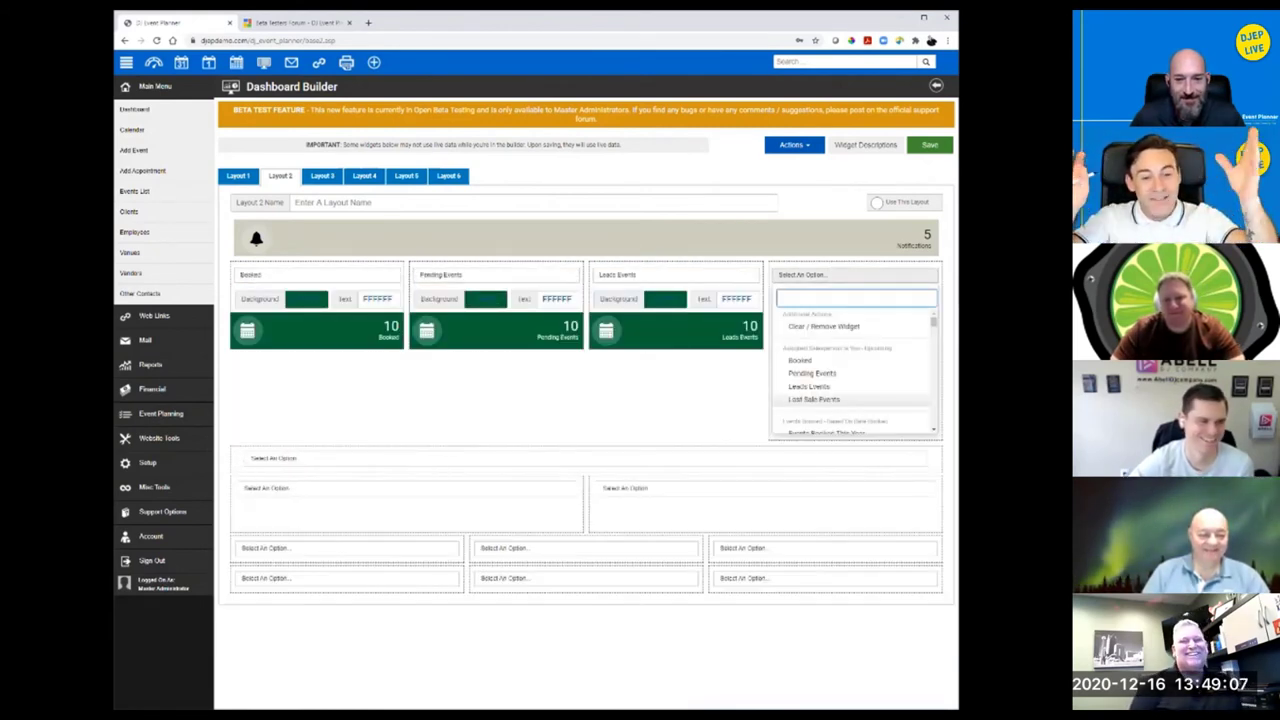
click(810, 401)
Step: Add the Booked Event Comparison (By Day) and Booked Events Comparison (By Year) charts to Layout 2's two-column row
click(407, 397)
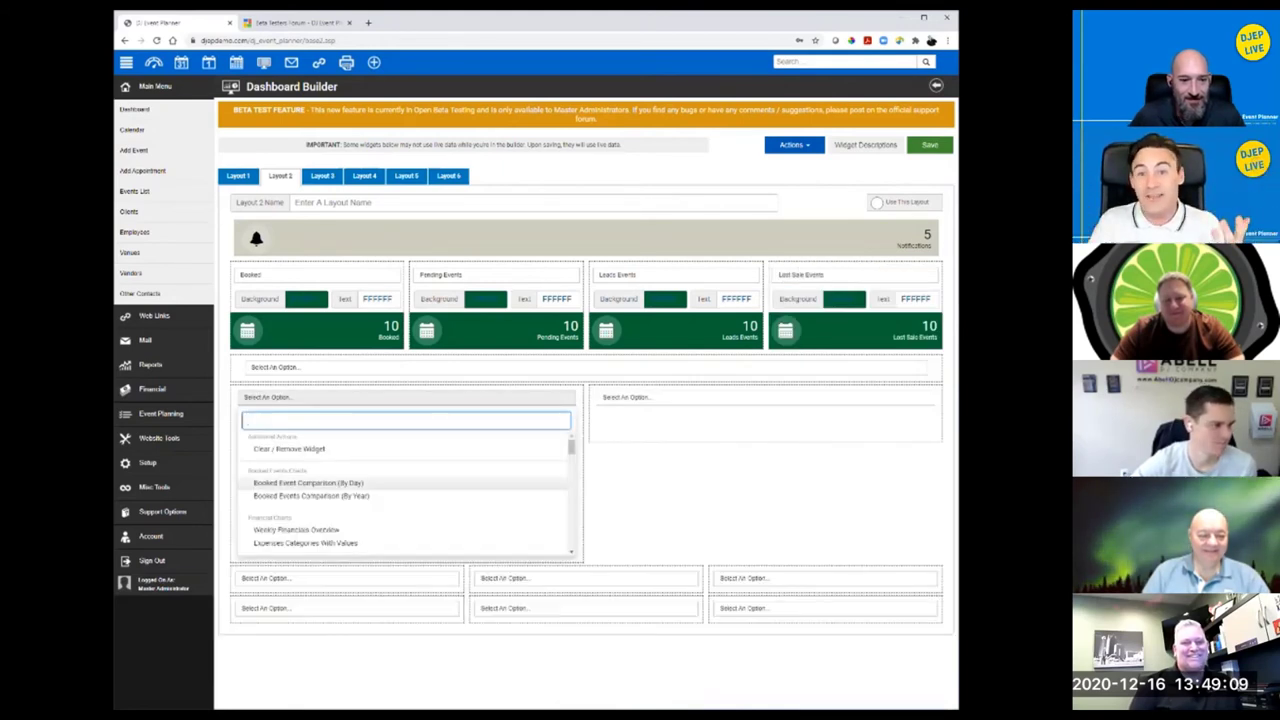
click(330, 484)
click(762, 397)
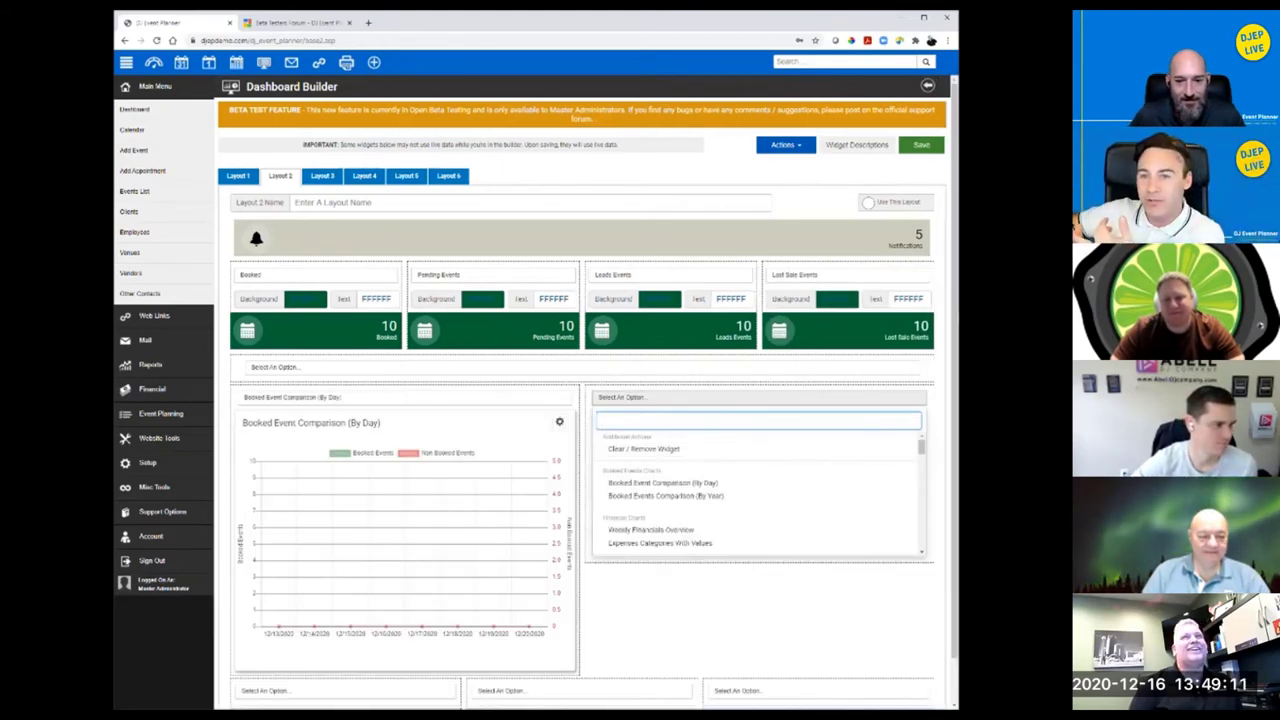
click(665, 495)
Step: Fill the first three-column row with Weekly Financials Overview, Expenses Categories With Values, and Popular Dates In Future - Booked Statuses
scroll(665, 495, down, 1)
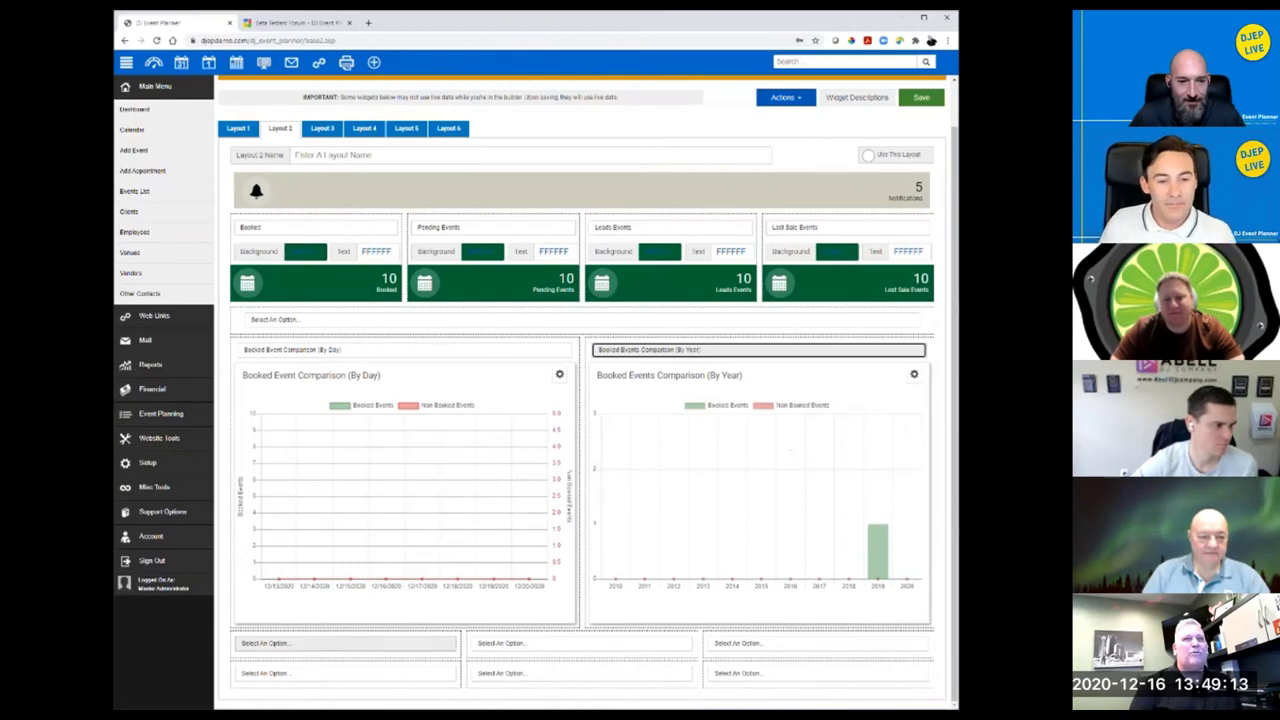
click(345, 643)
scroll(580, 400, down, 2)
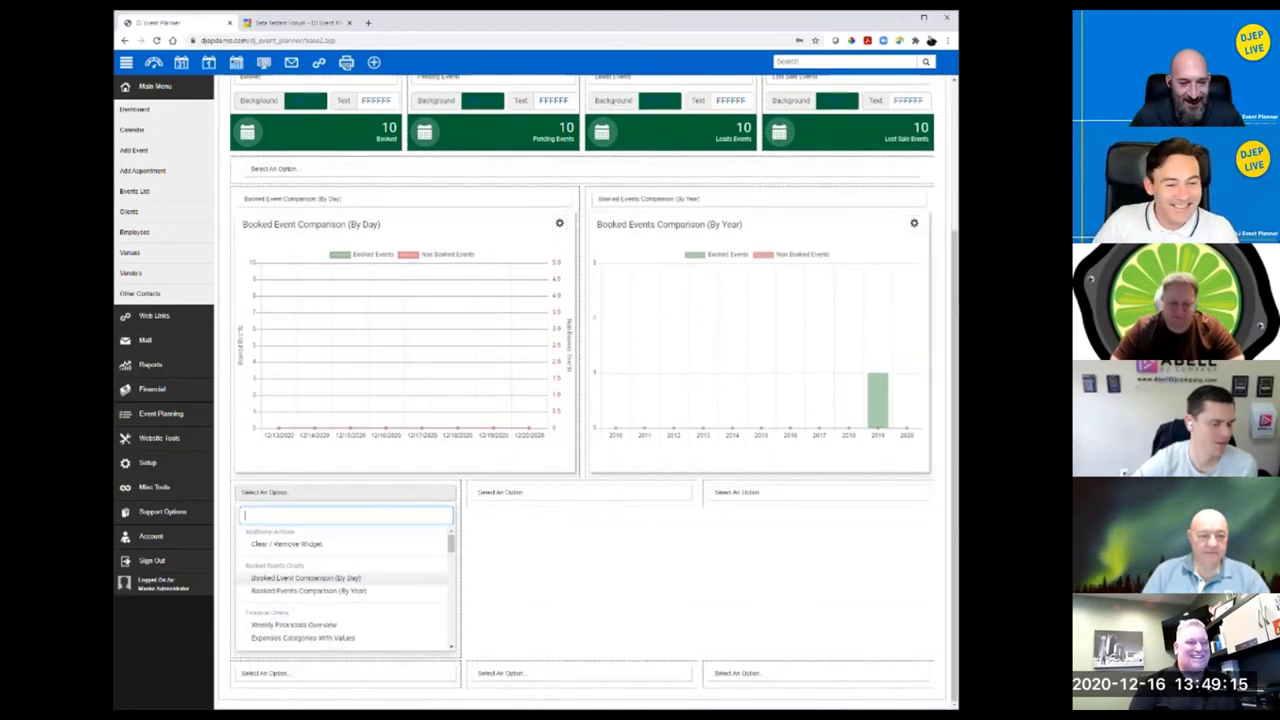
click(294, 624)
click(580, 492)
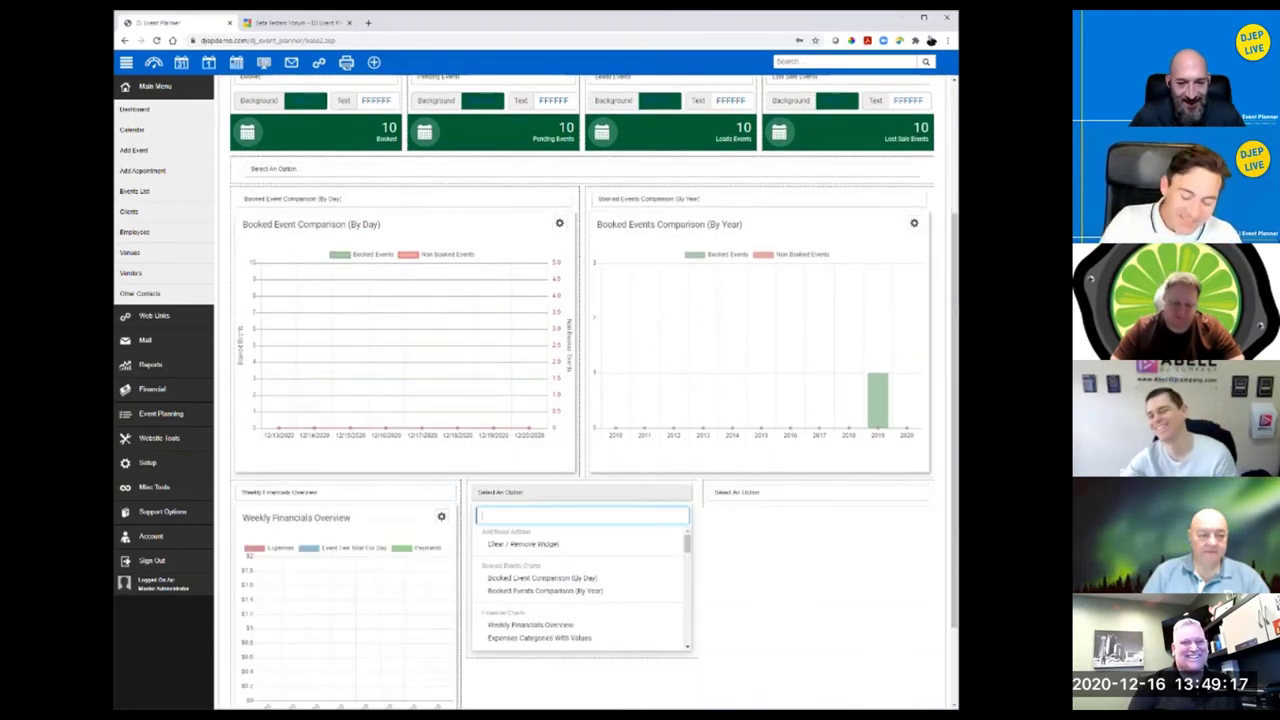
click(540, 637)
click(815, 492)
scroll(815, 590, down, 2)
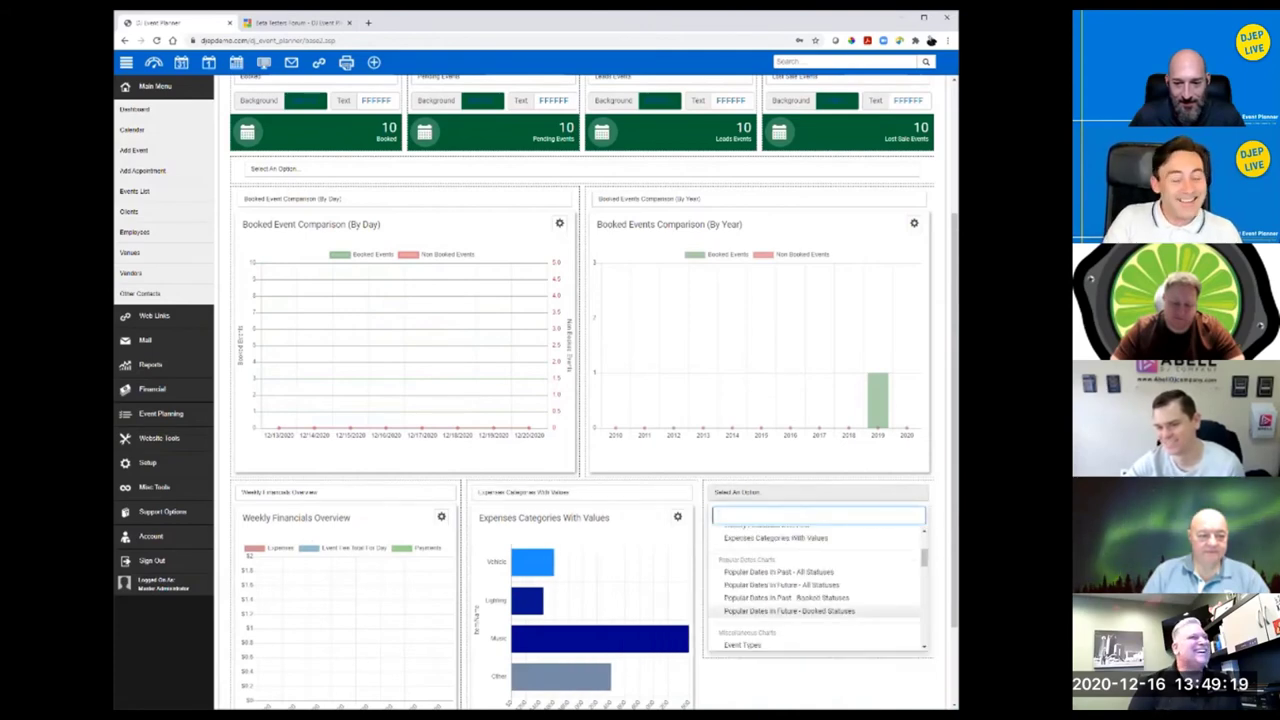
click(789, 610)
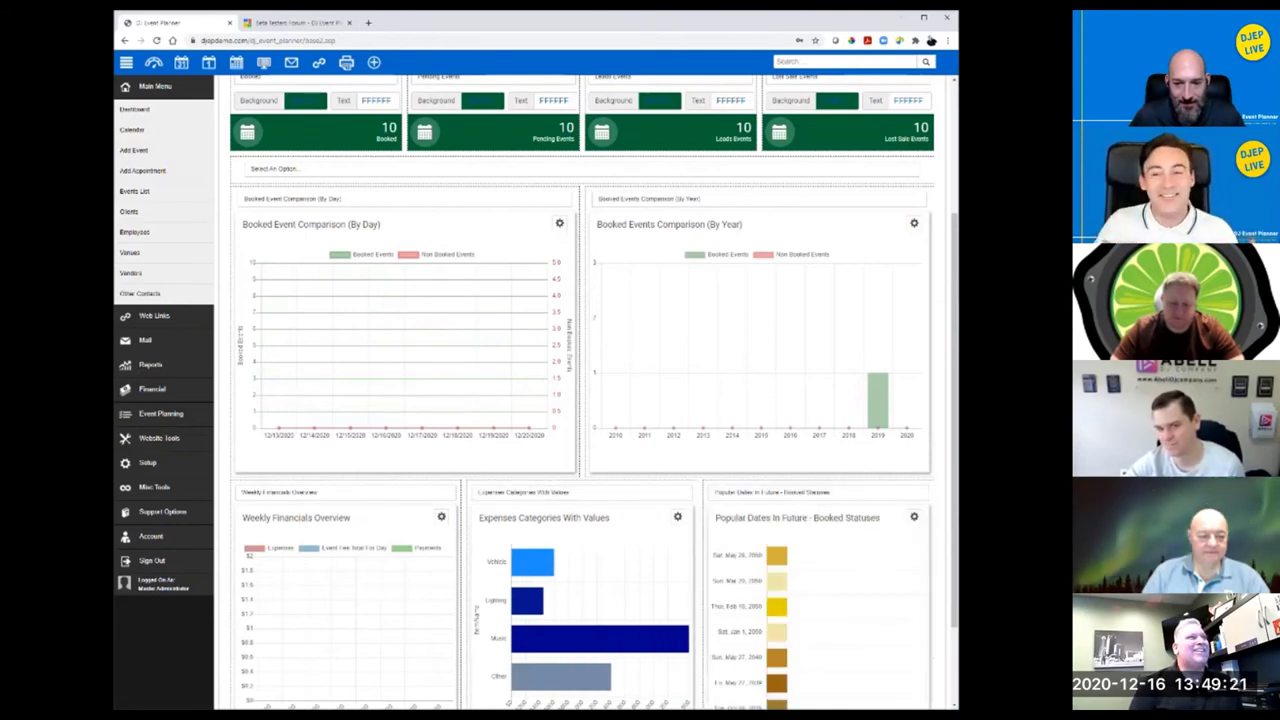
Step: Fill the last three-column row of Layout 2 with Events Table (Booked), Music To Acquire and Scheduled Email Report
scroll(580, 400, down, 1)
click(817, 673)
scroll(817, 620, down, 2)
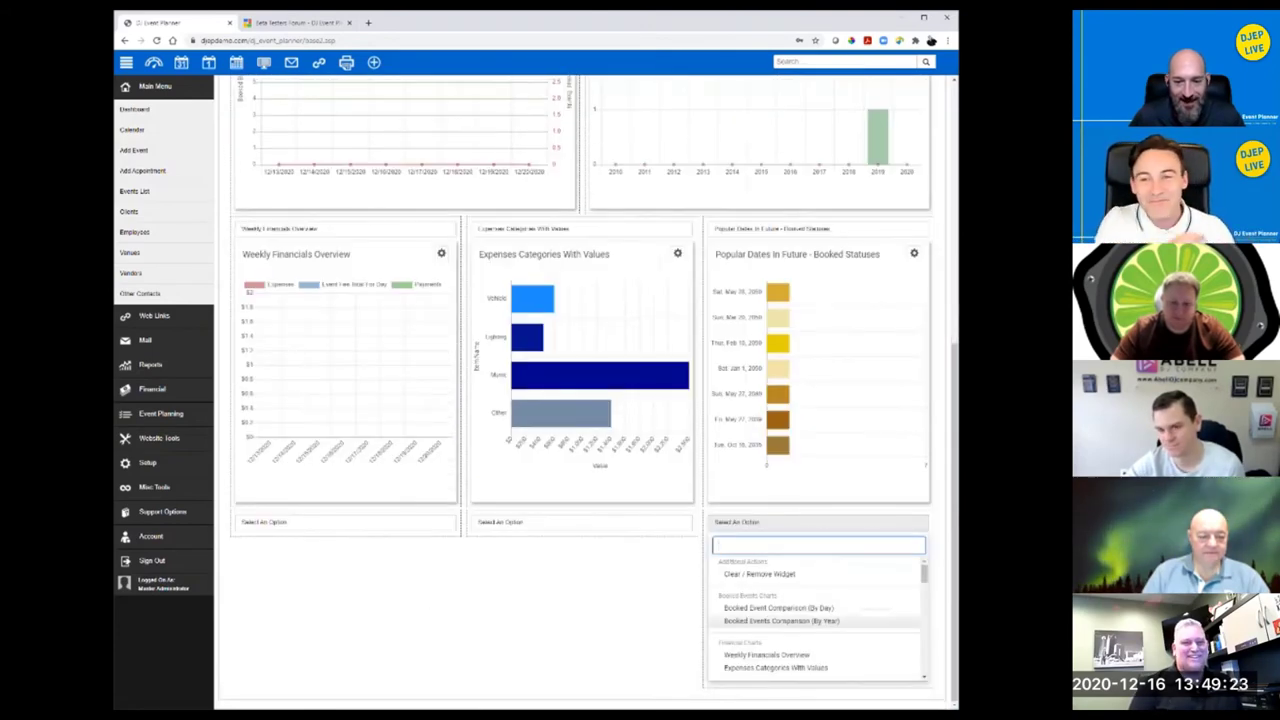
scroll(817, 661, down, 2)
scroll(815, 615, down, 5)
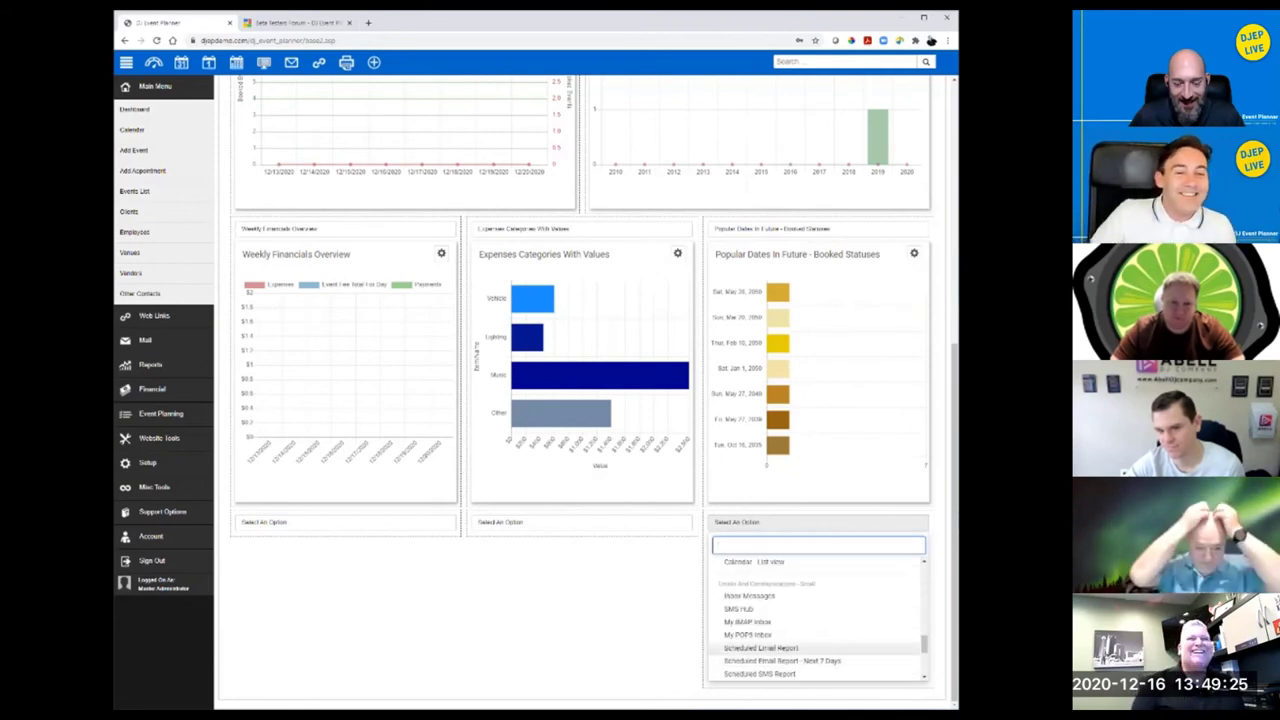
click(760, 648)
click(500, 521)
scroll(580, 620, down, 3)
click(514, 607)
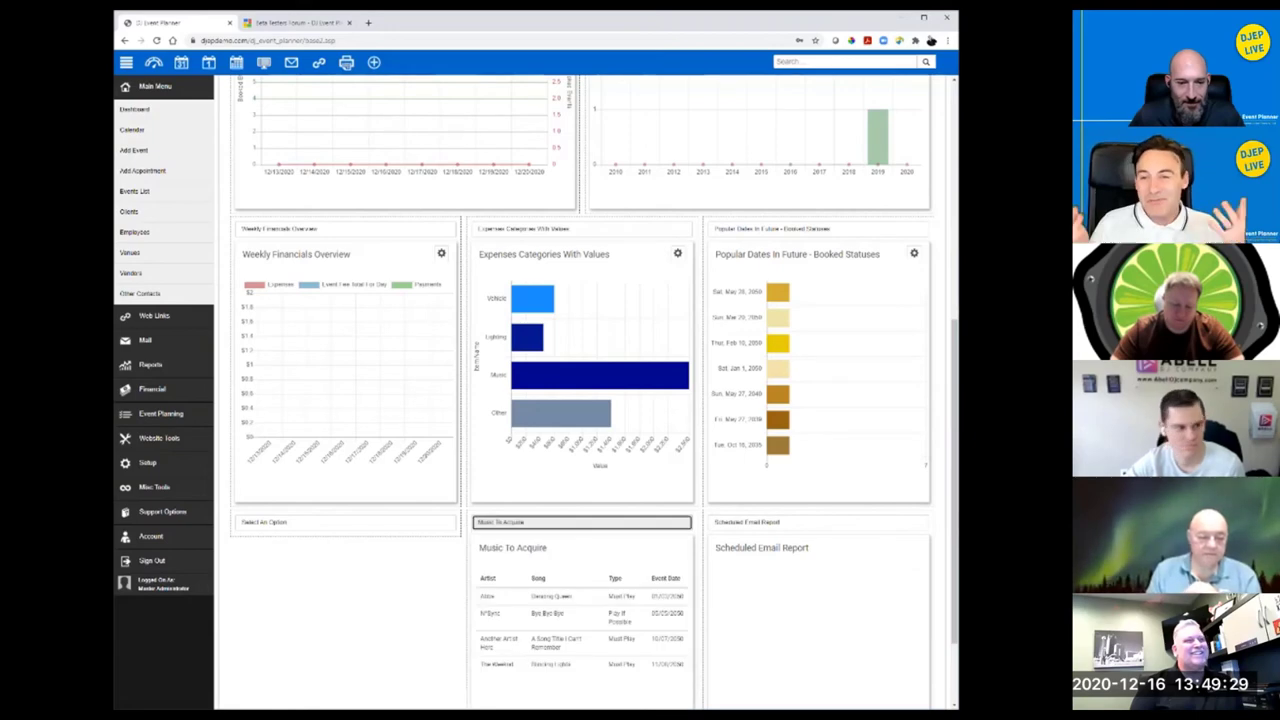
click(345, 521)
scroll(345, 610, down, 2)
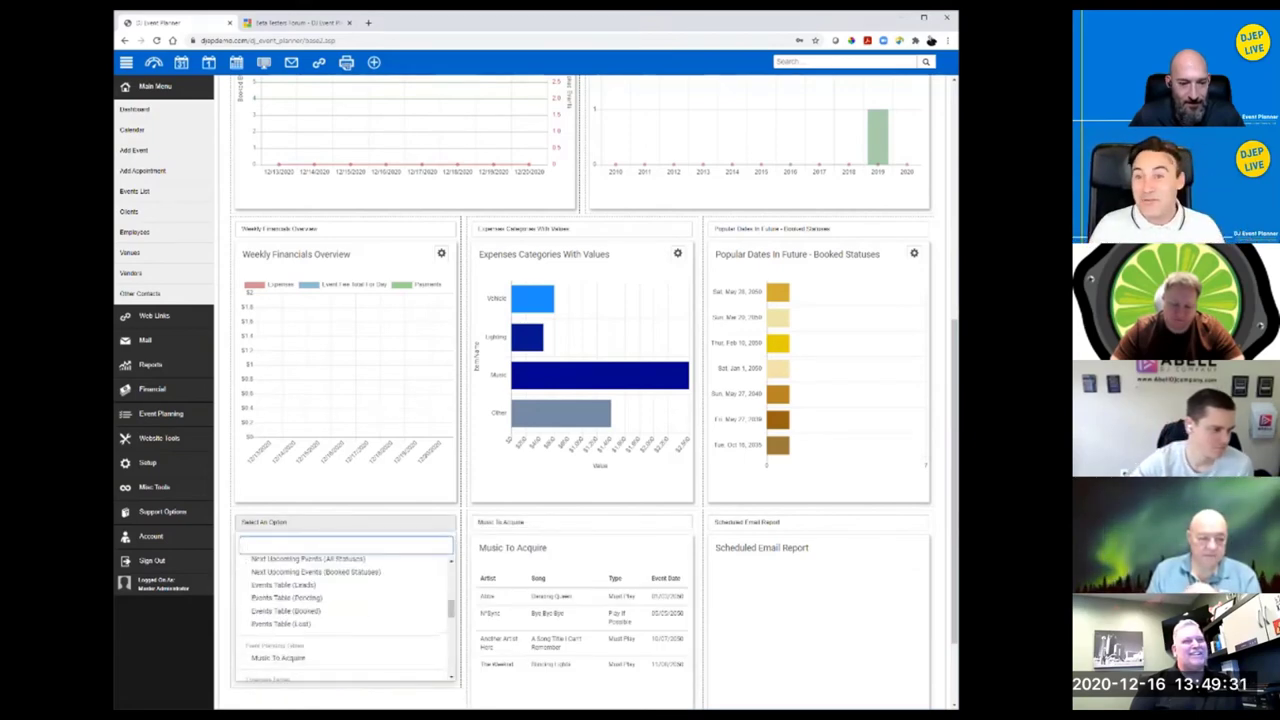
click(286, 611)
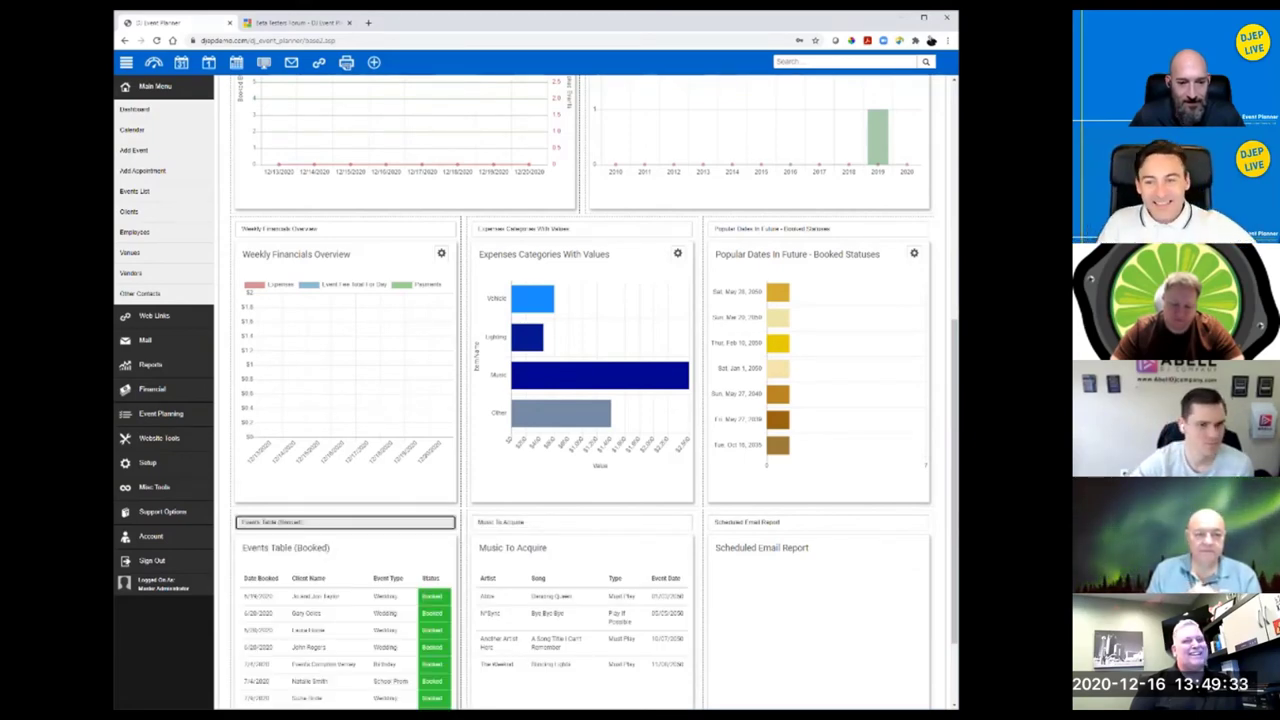
Step: Save the widgets, reopen the Dashboard Builder to make Layout 2 the layout in use, and save again
scroll(586, 400, up, 5)
click(921, 144)
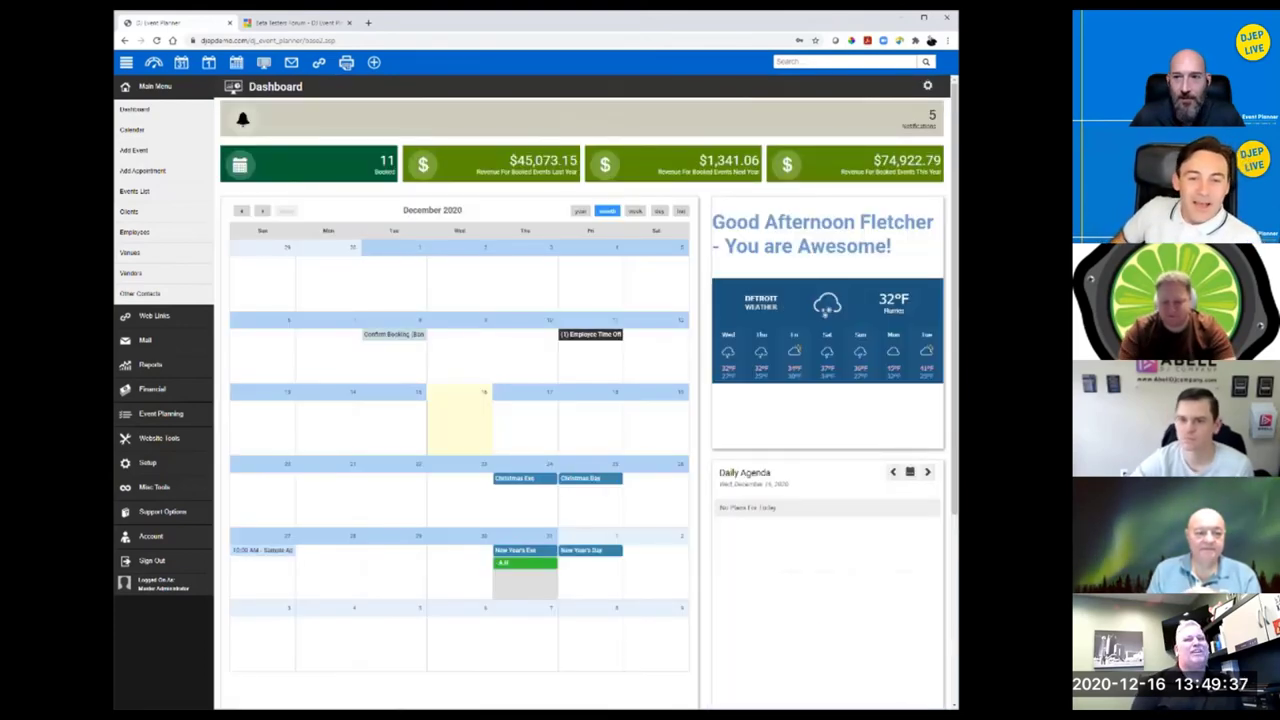
click(927, 86)
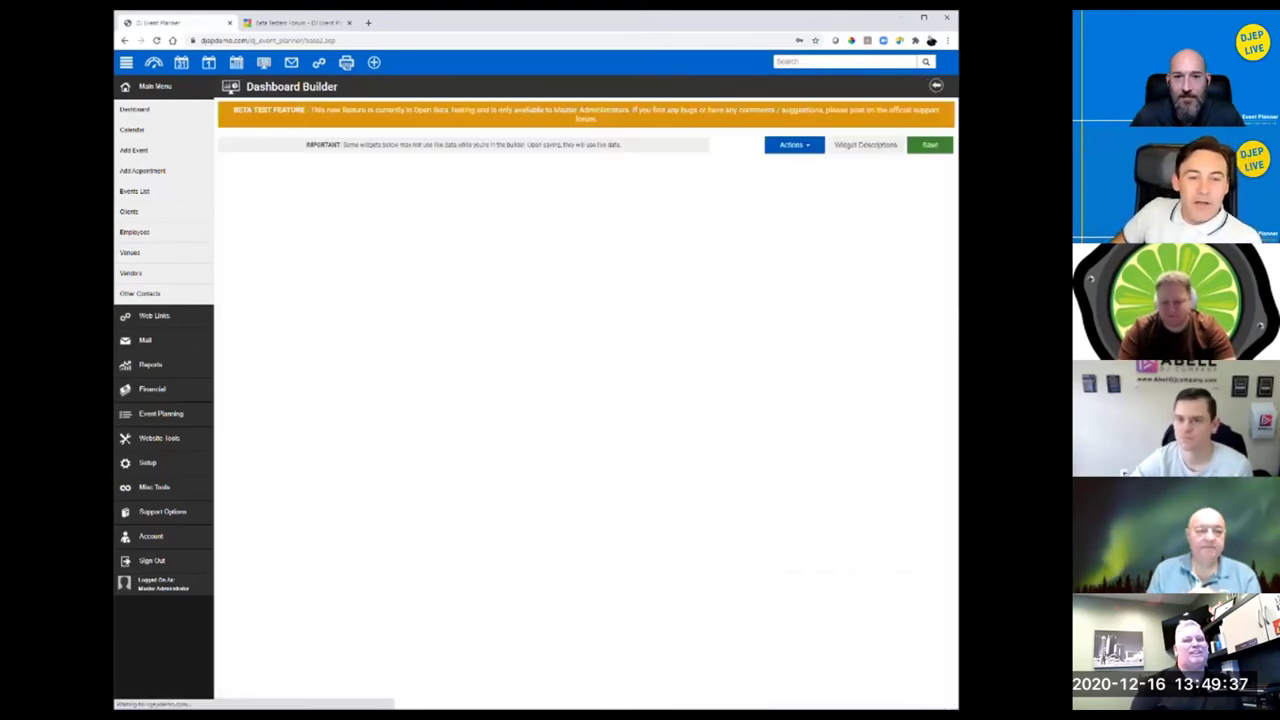
click(280, 175)
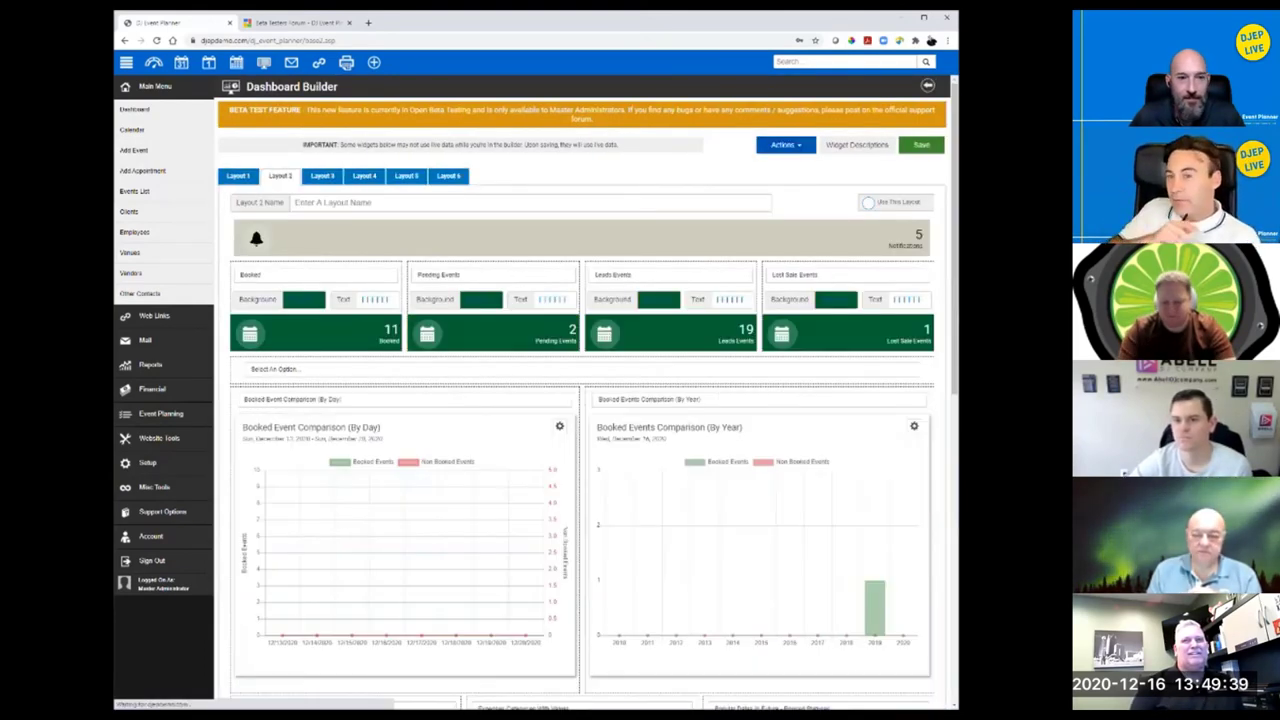
click(896, 202)
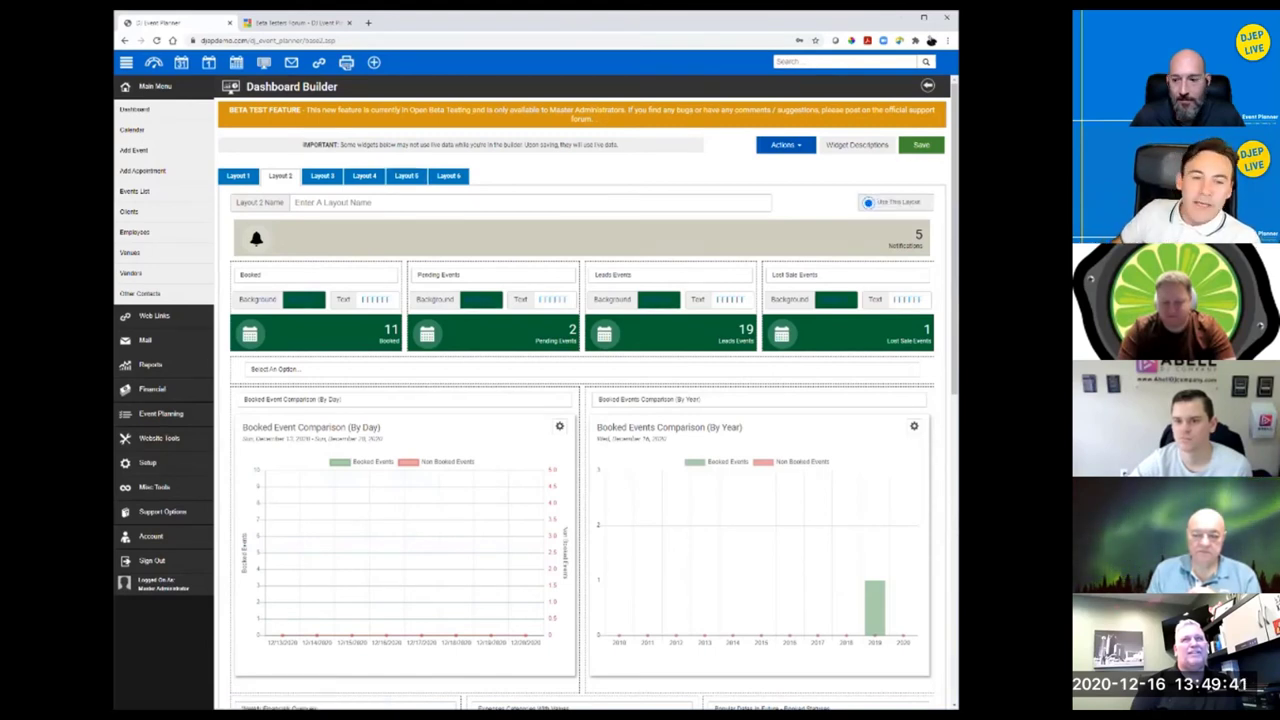
click(921, 144)
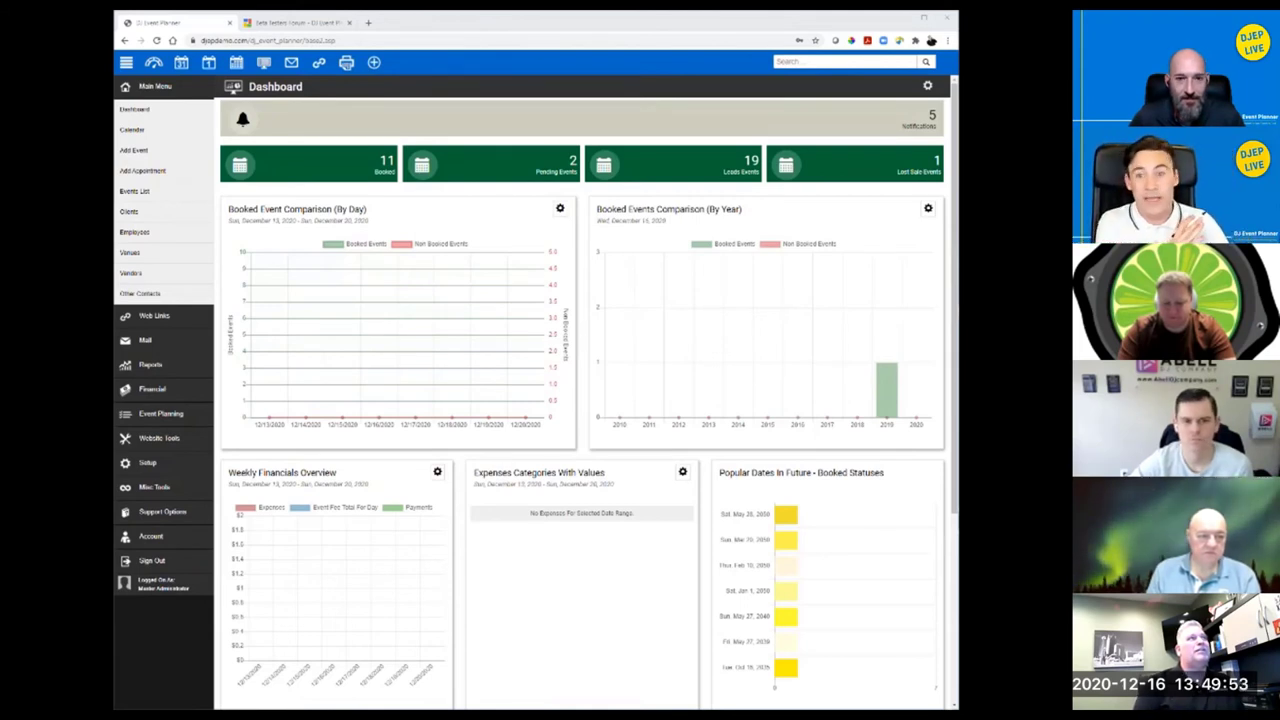
Step: Review the saved Layout 2 dashboard, from the event counters and charts down to the tables
scroll(585, 400, down, 5)
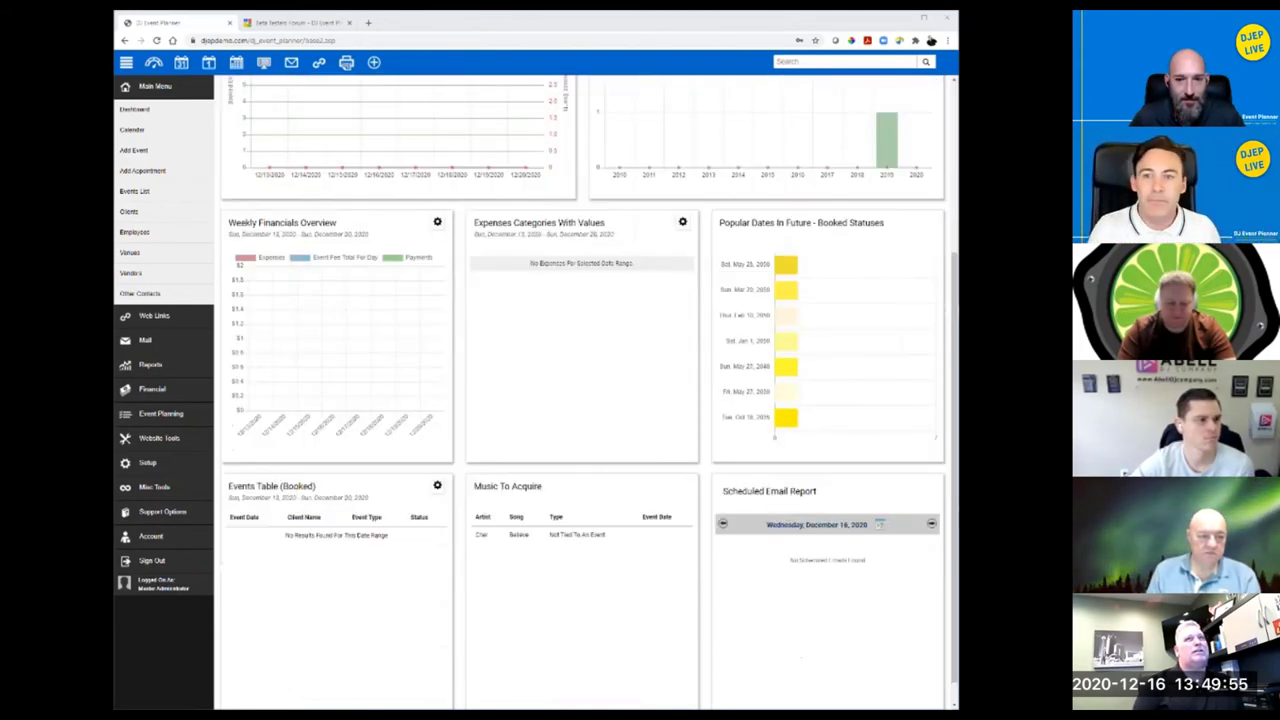
scroll(585, 400, up, 5)
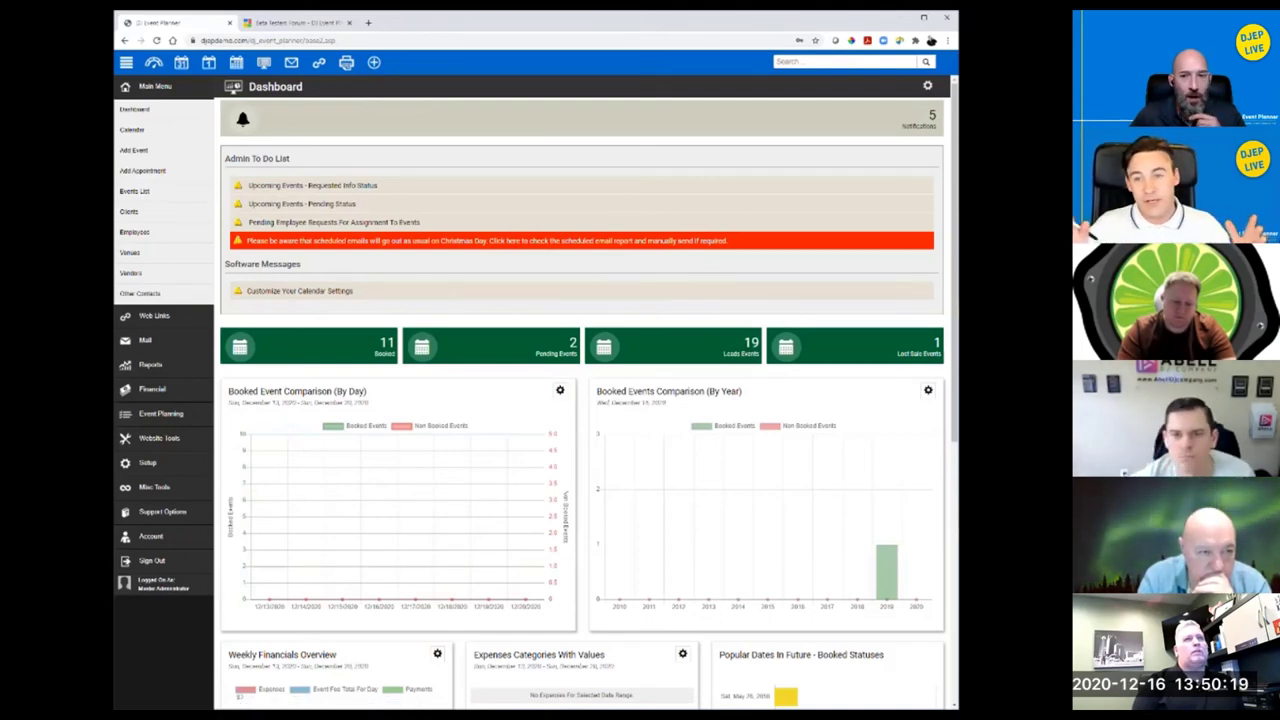
scroll(583, 400, down, 3)
scroll(583, 400, up, 3)
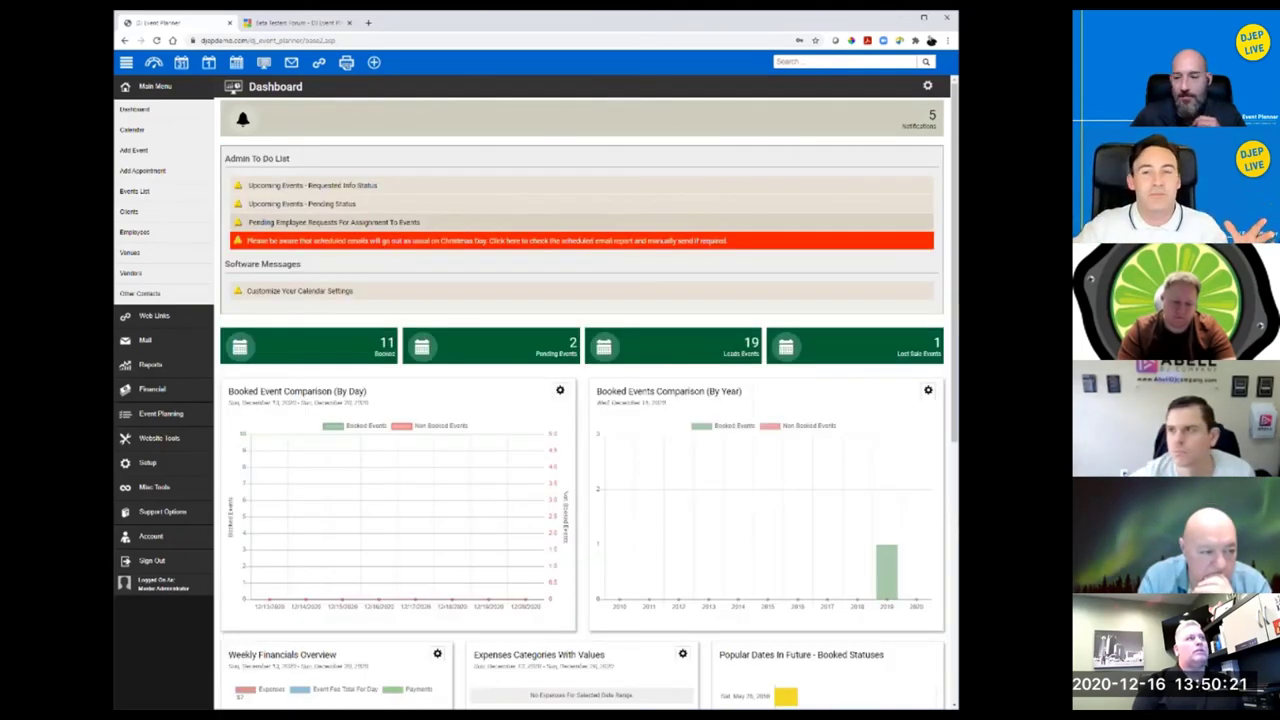
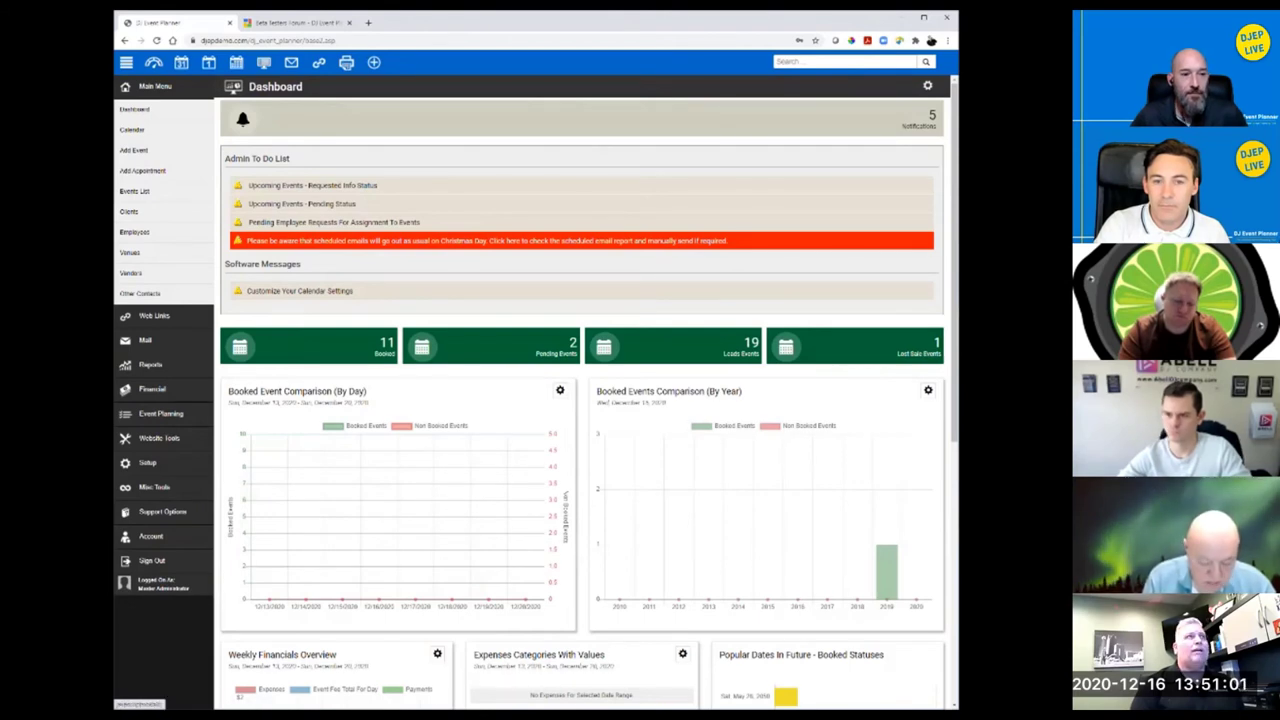
Step: Open the hourly timesheet report for all employees and delete the 11/13/2019 and 10/8/2019 entries
click(150, 364)
click(156, 387)
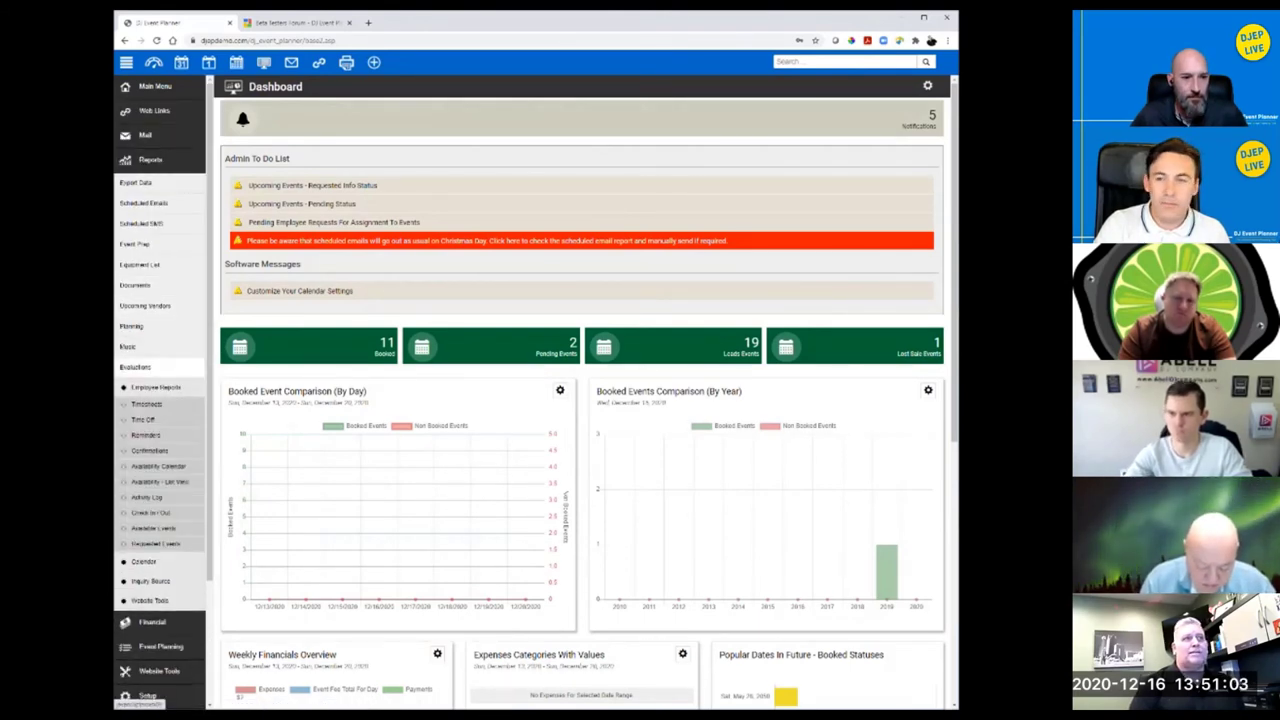
click(146, 404)
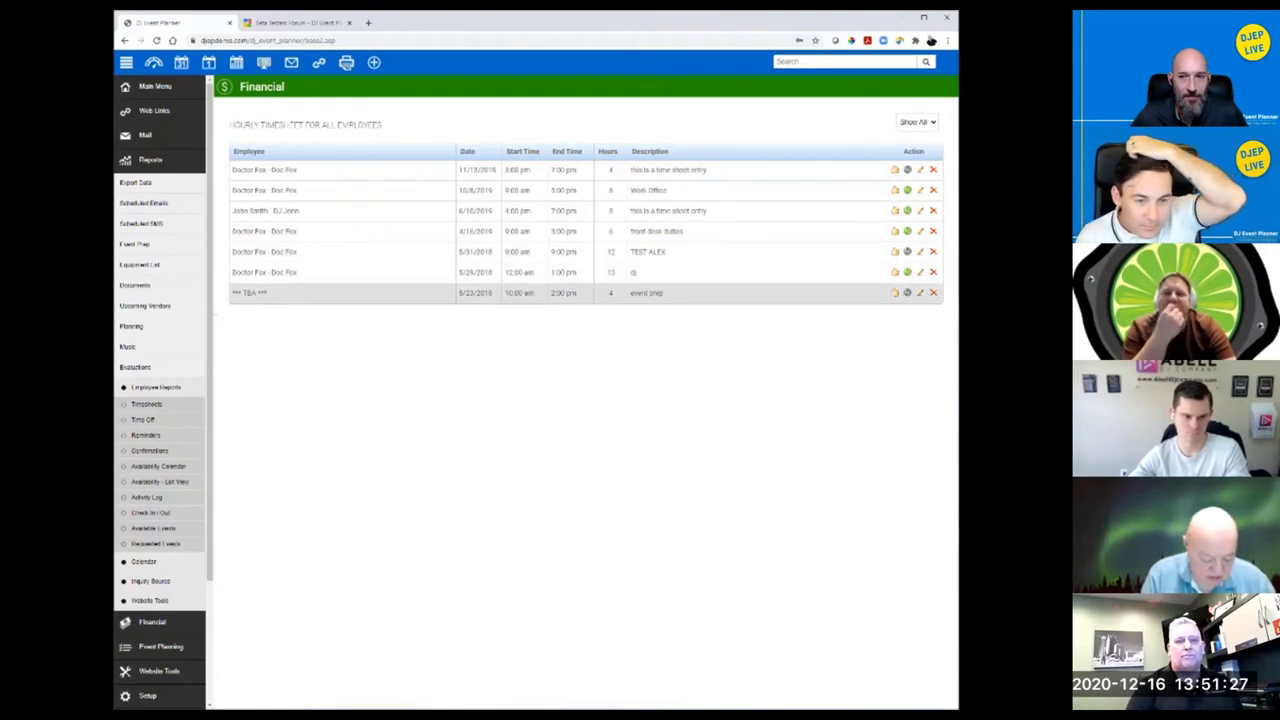
click(917, 122)
click(917, 122)
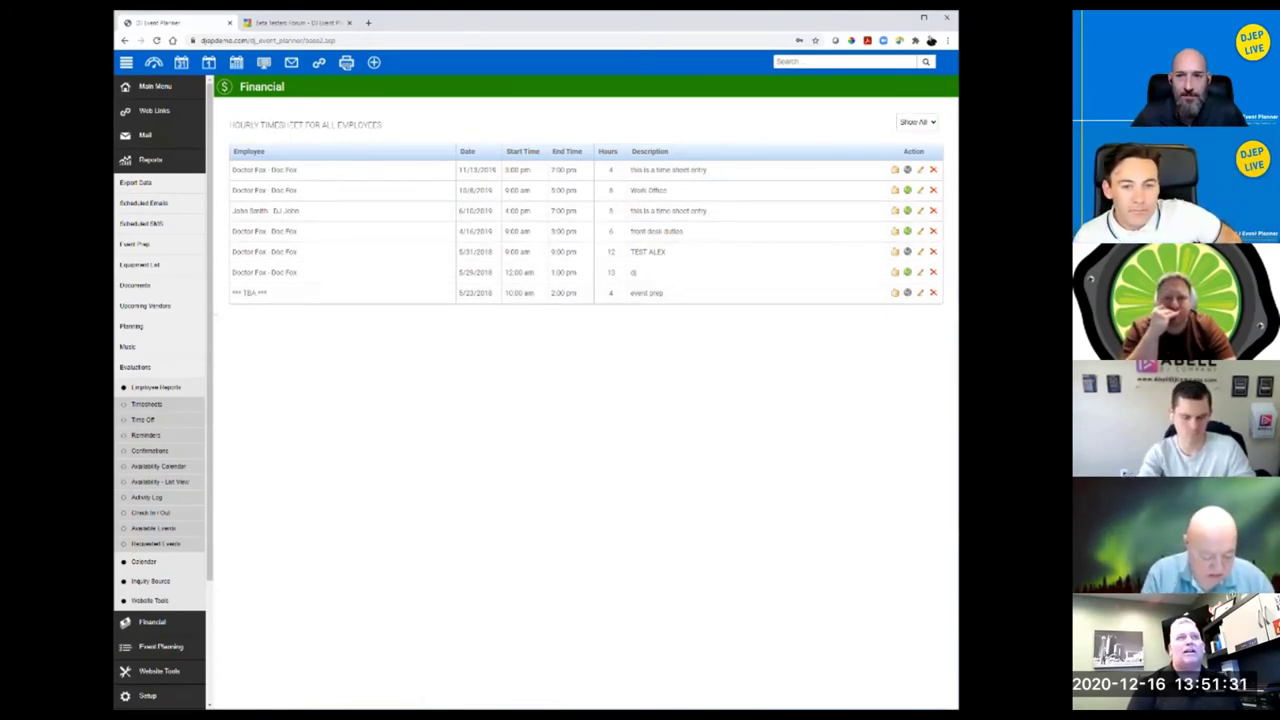
click(933, 170)
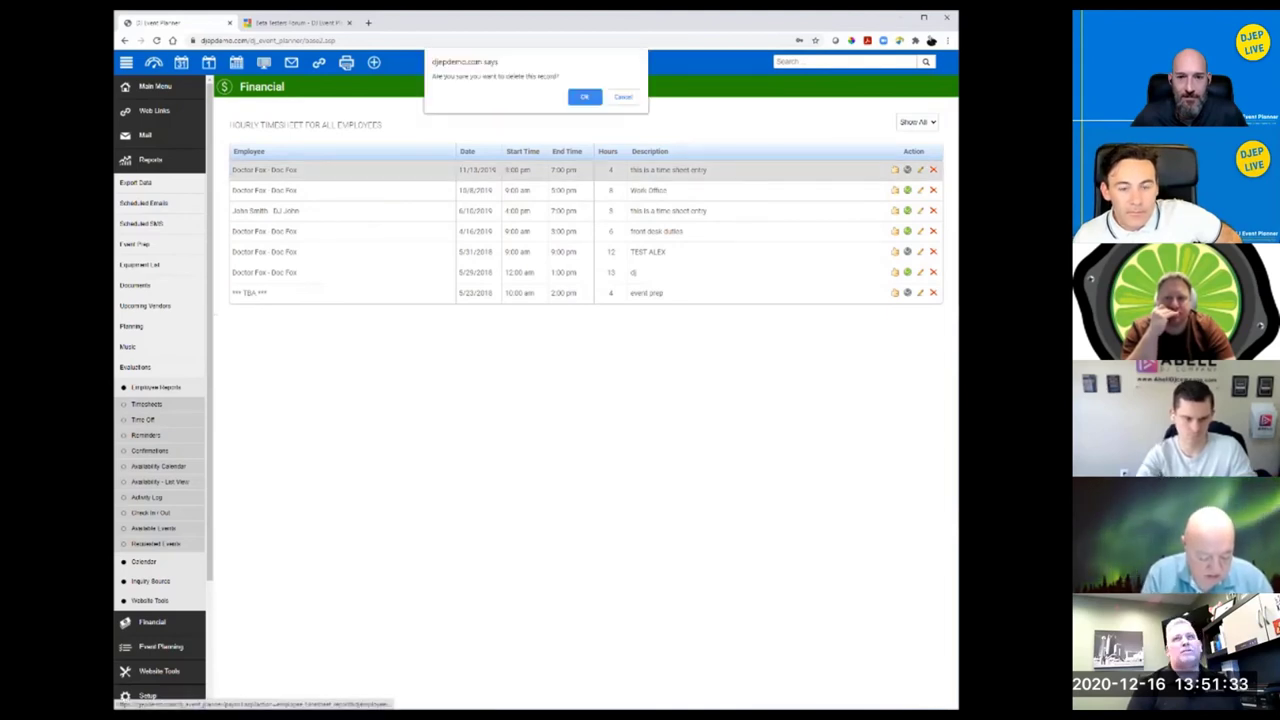
key(Return)
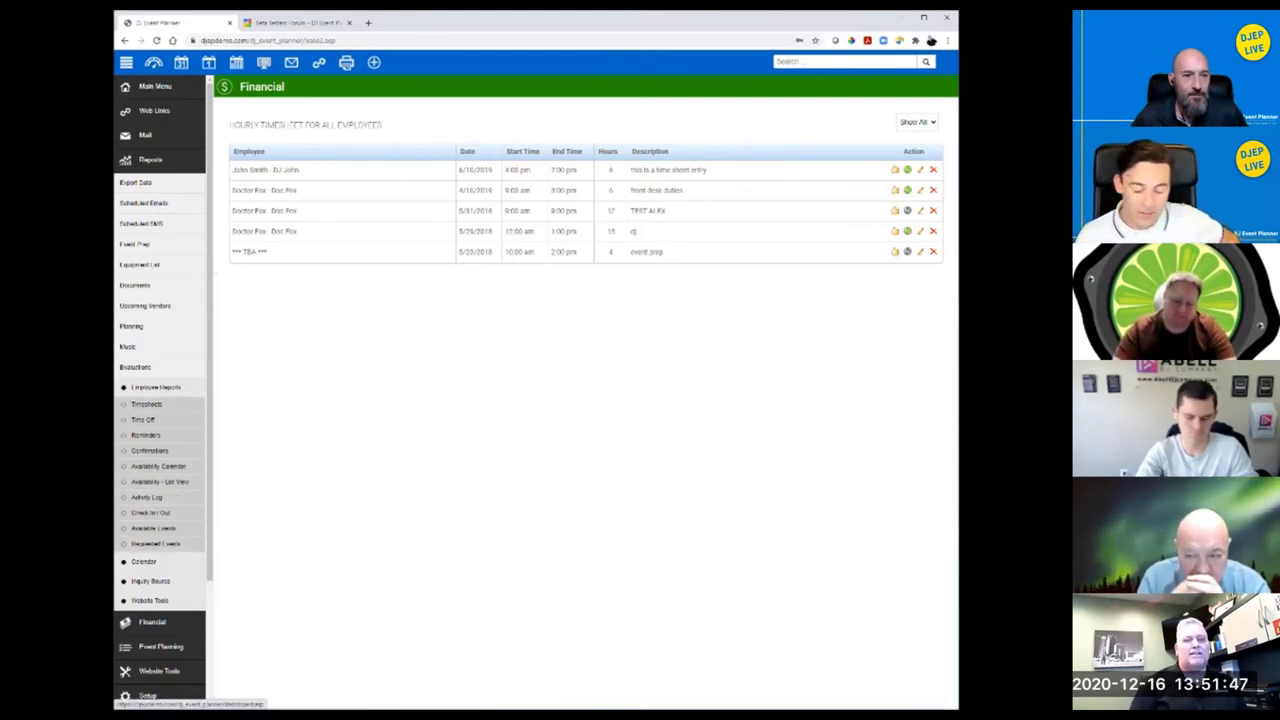
Step: Return to the dashboard, closing the stray Facebook tab, and reload the page
click(154, 63)
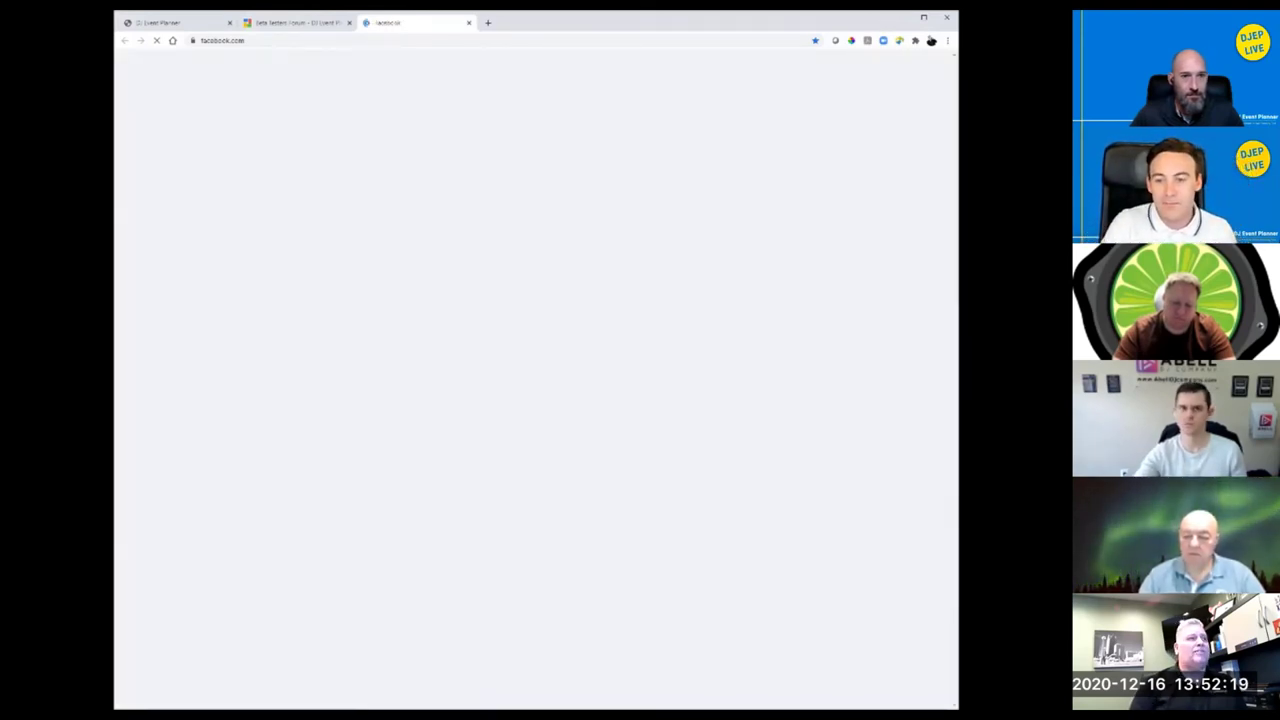
key(ctrl+w)
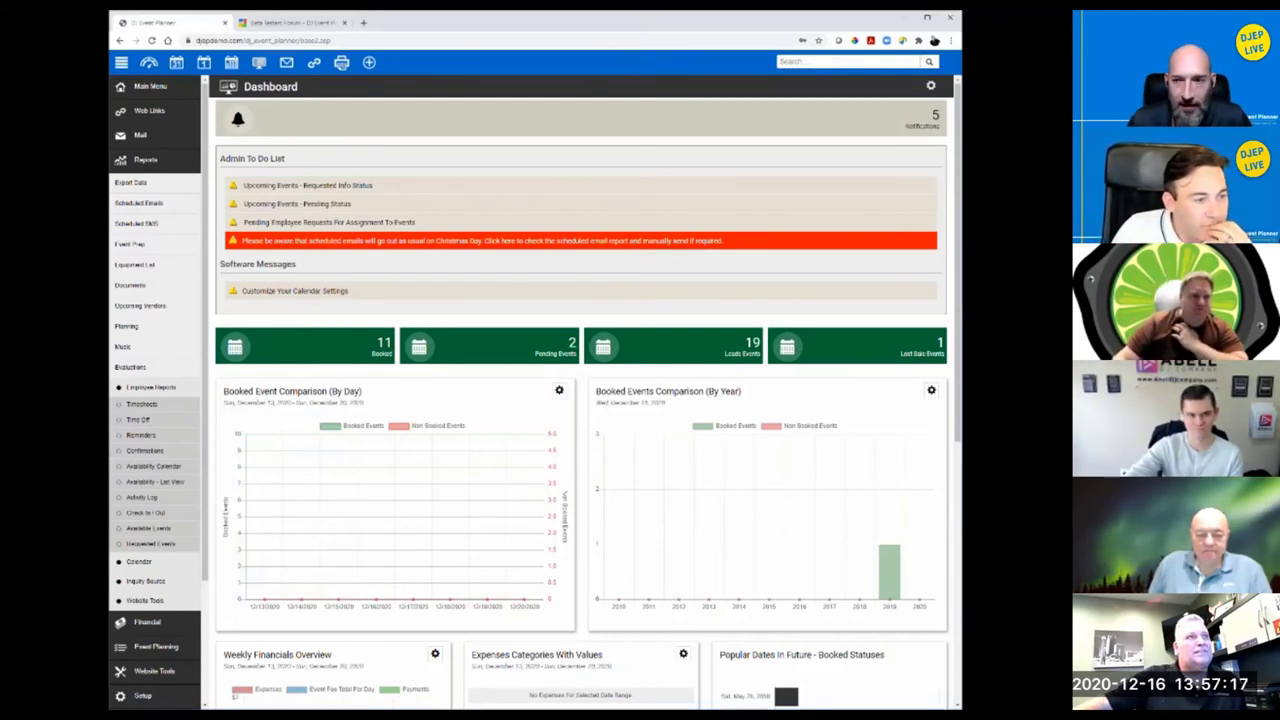
key(F5)
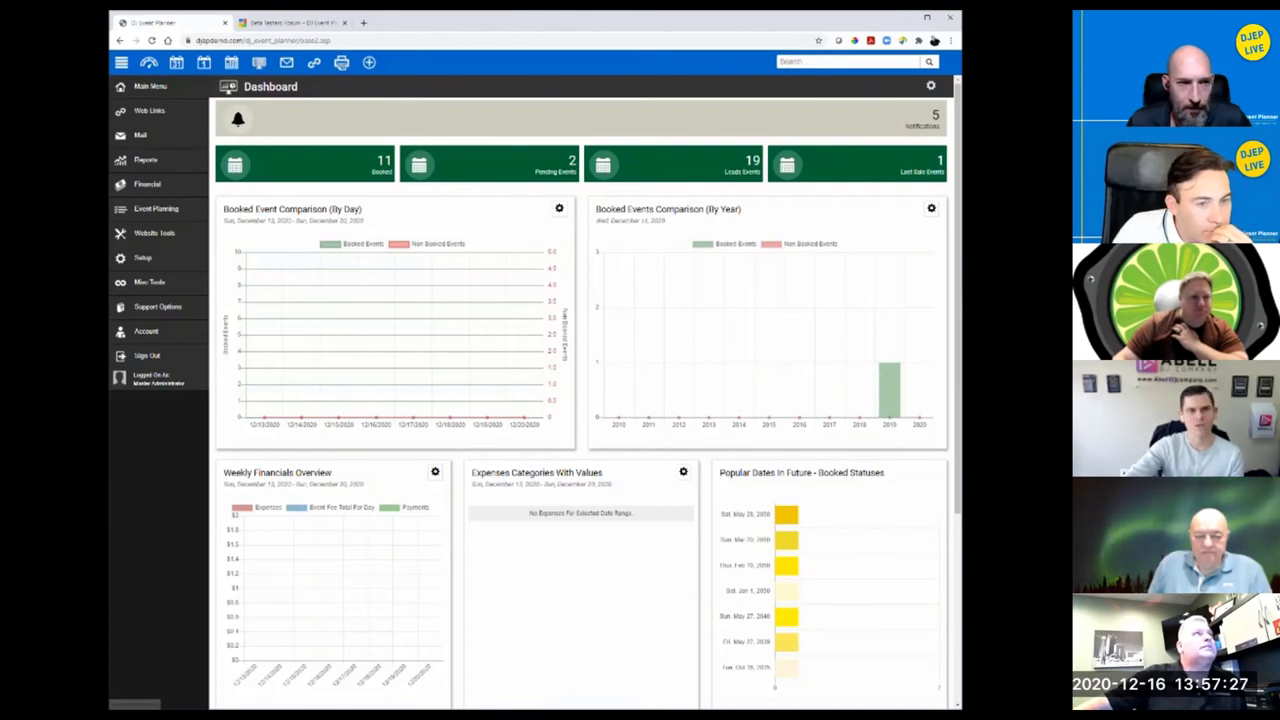
key(F5)
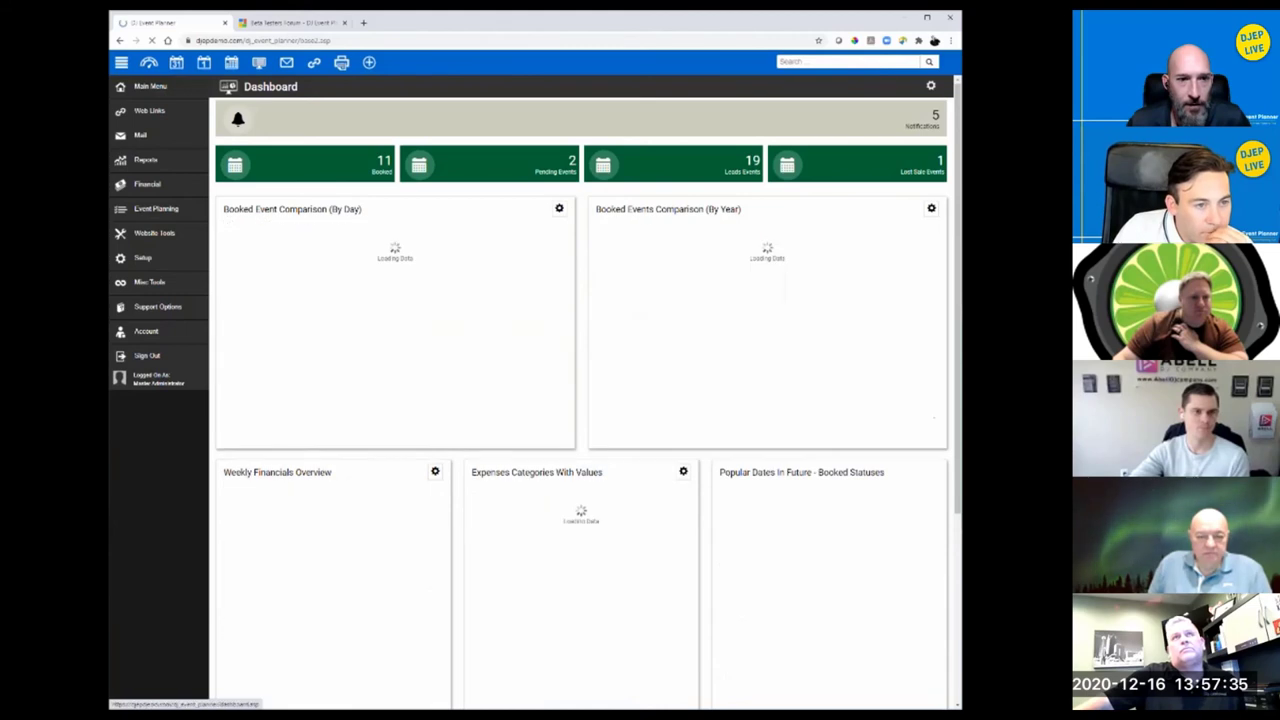
Step: Log on as the test administrator from the employees list and start configuring that account's dashboard
click(150, 86)
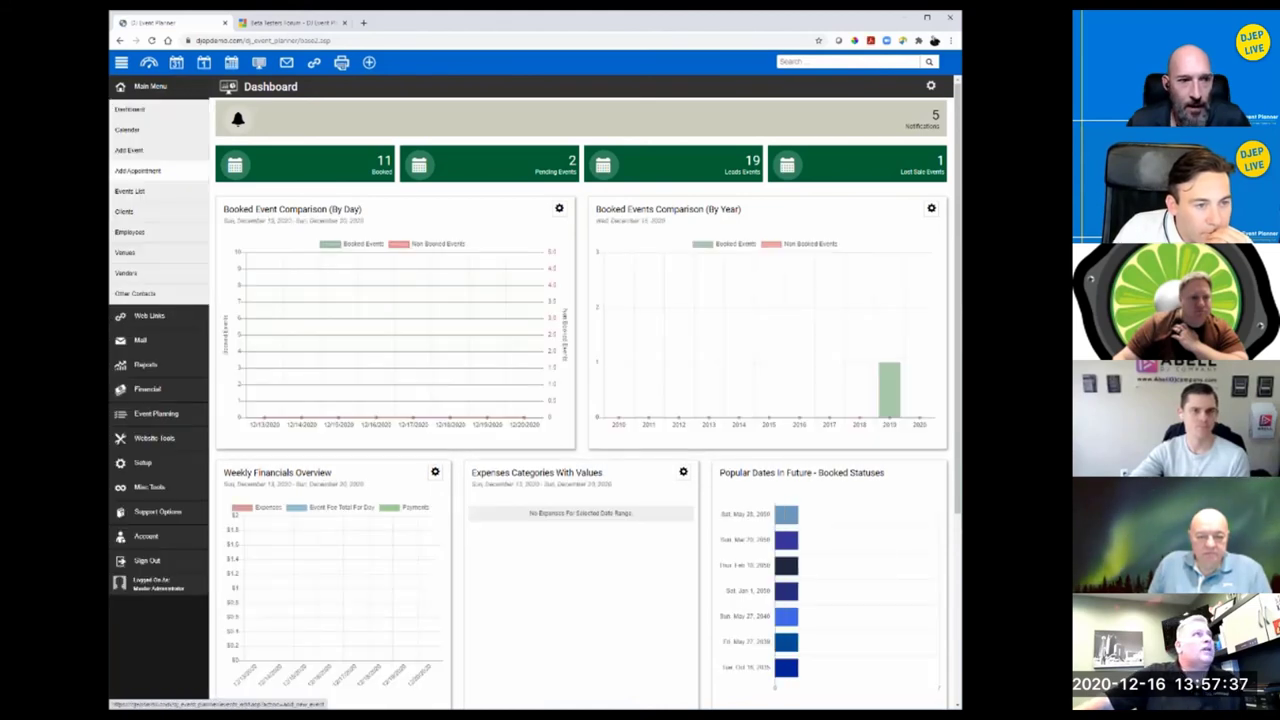
click(130, 231)
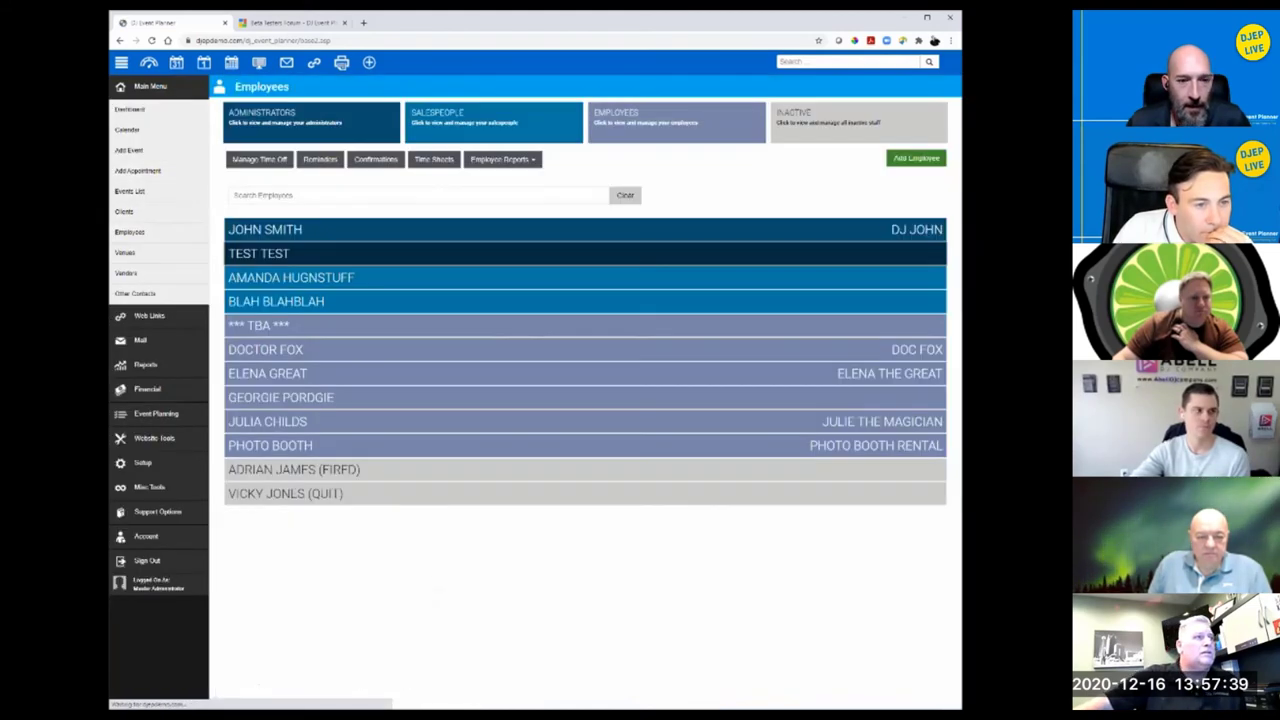
click(259, 253)
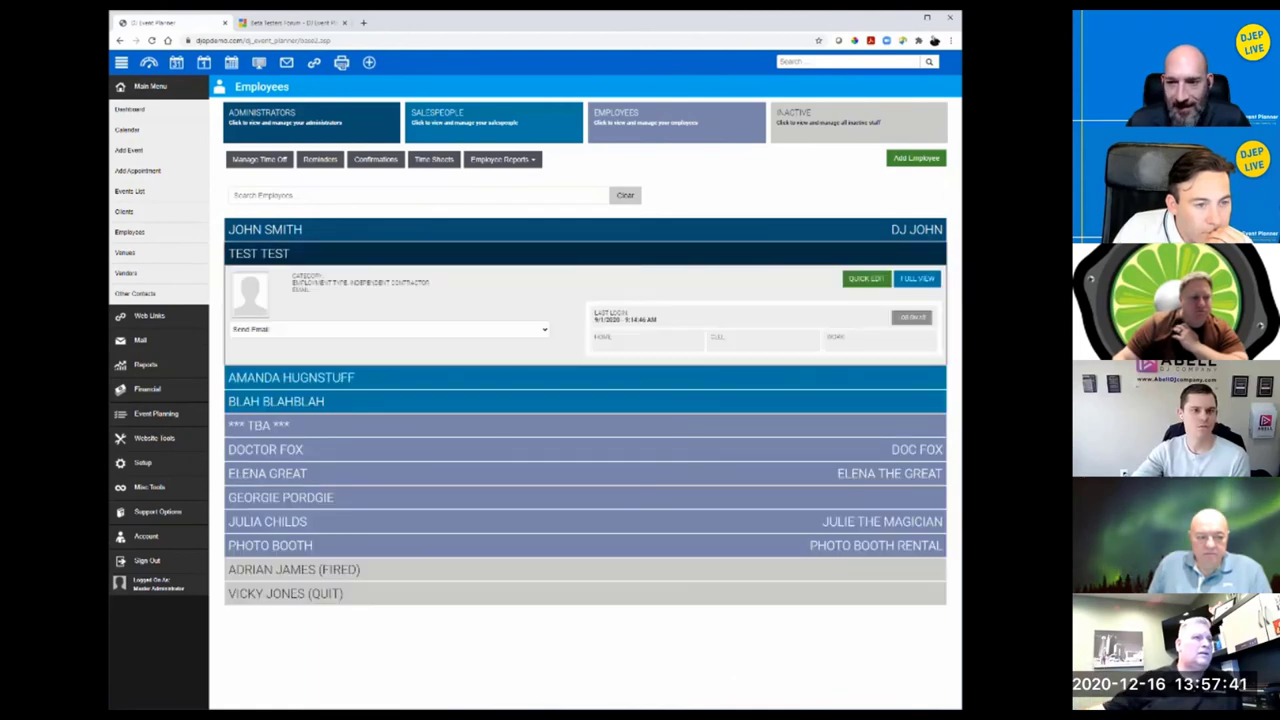
click(911, 318)
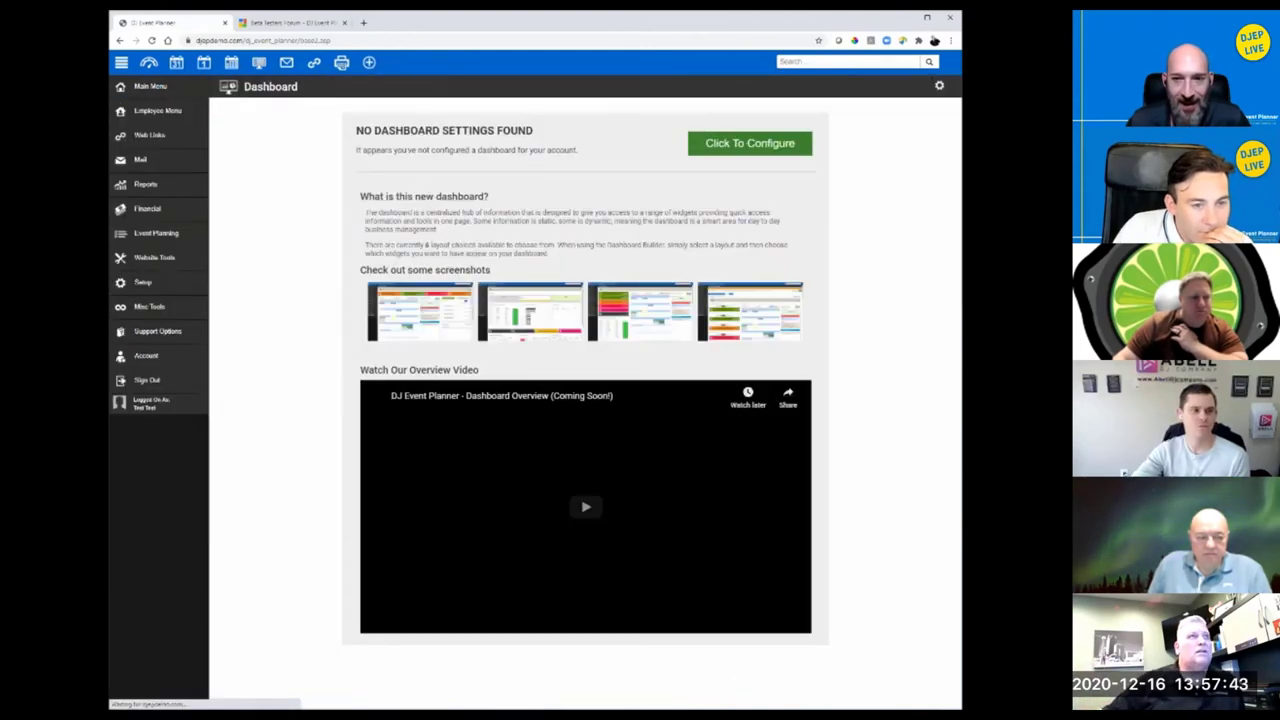
click(749, 143)
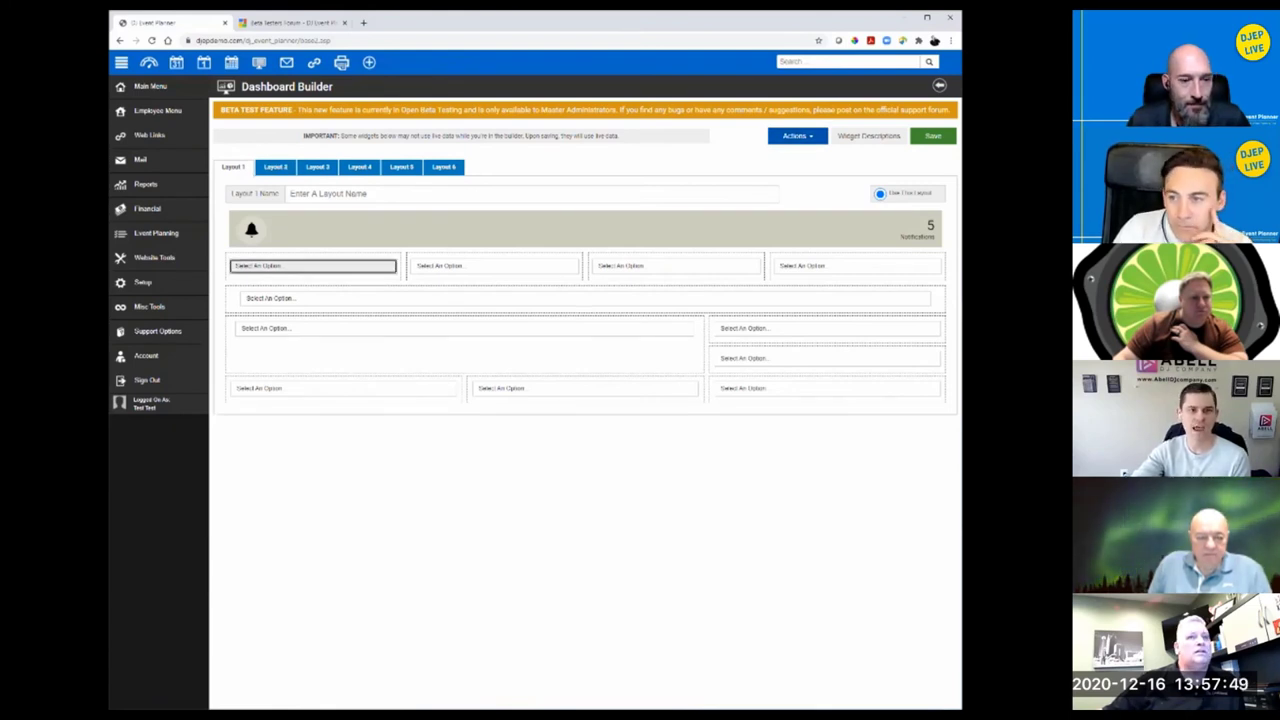
Step: Fill the four counter slots of Layout 1 with Booked, Pending Events, Lost Sale Events and Leads Events assigned to the salesperson
click(313, 265)
click(257, 351)
click(494, 265)
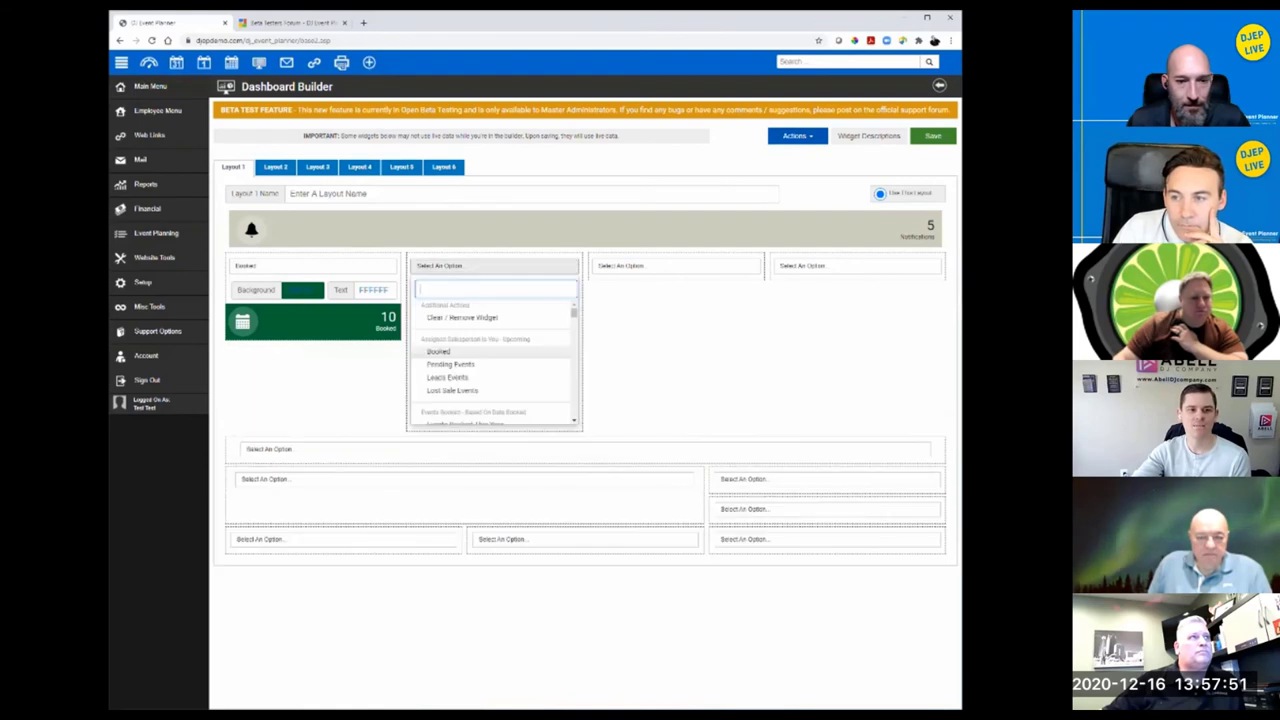
click(450, 364)
click(676, 265)
click(633, 390)
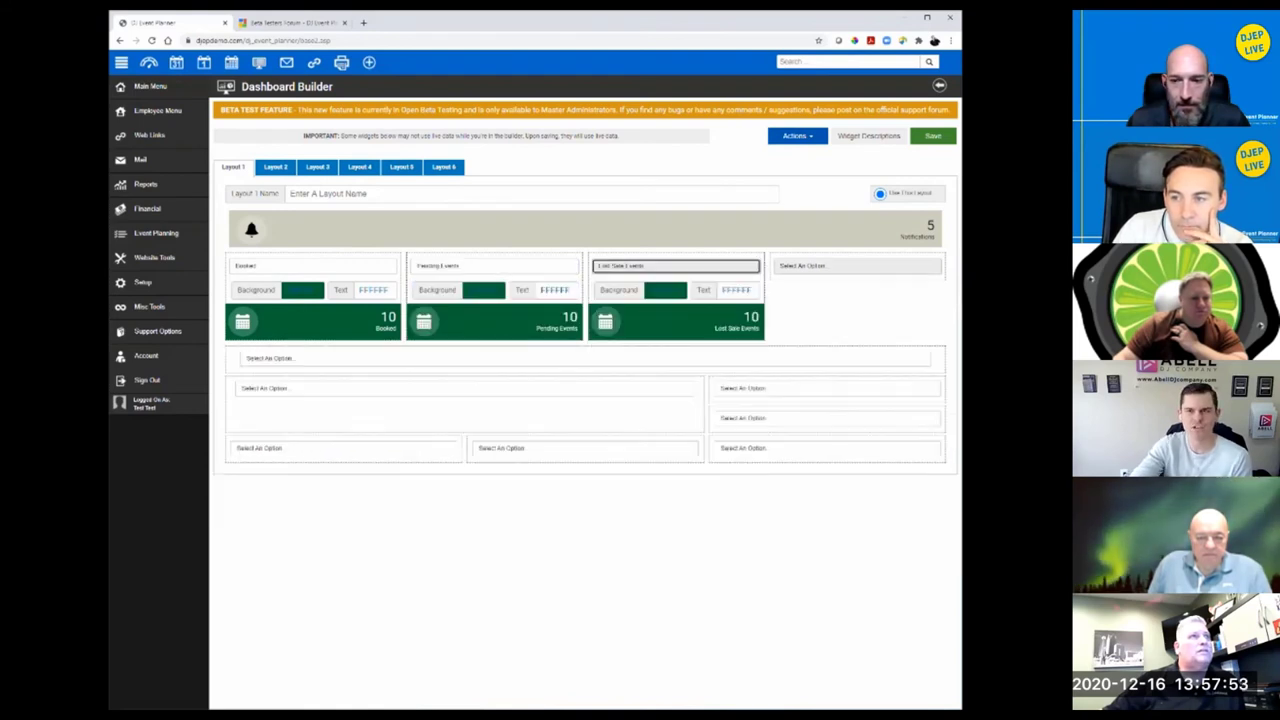
click(858, 265)
click(810, 377)
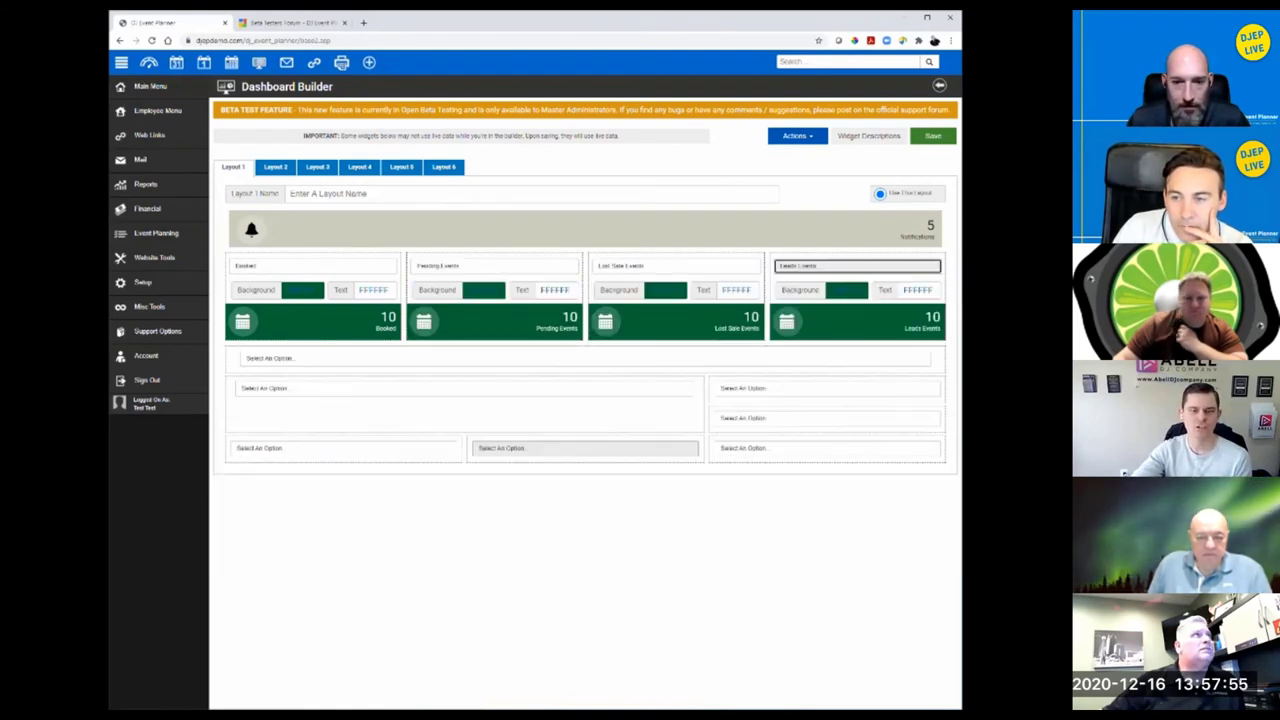
Step: Add the Calendar - Month view widget to the large slot of Layout 1 and save the dashboard
click(463, 388)
click(300, 487)
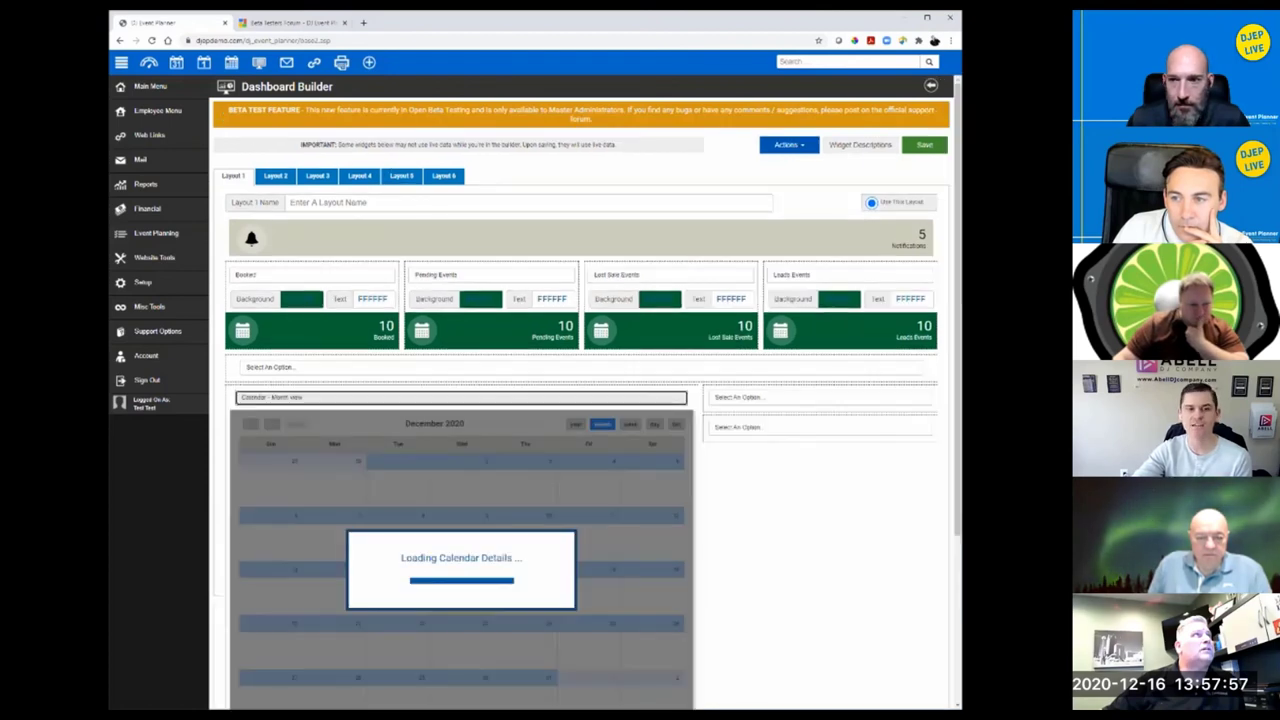
click(923, 144)
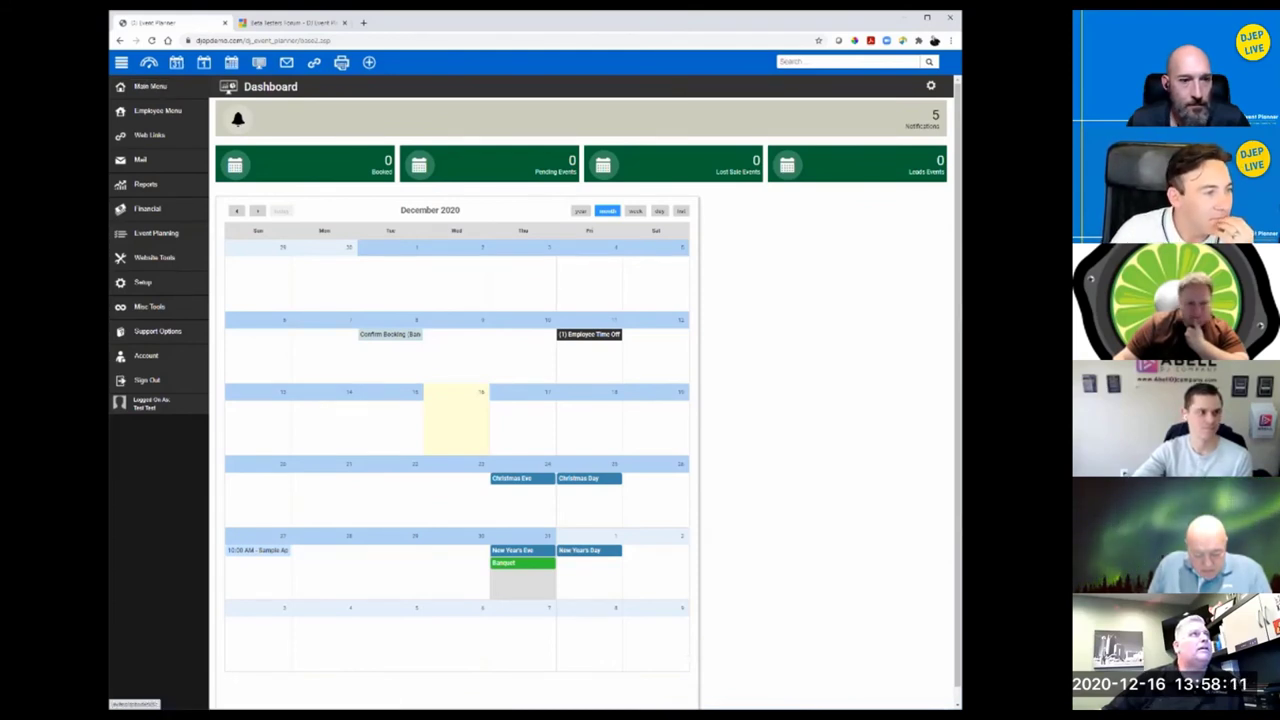
Step: Open the Events List to examine the upcoming events
click(143, 282)
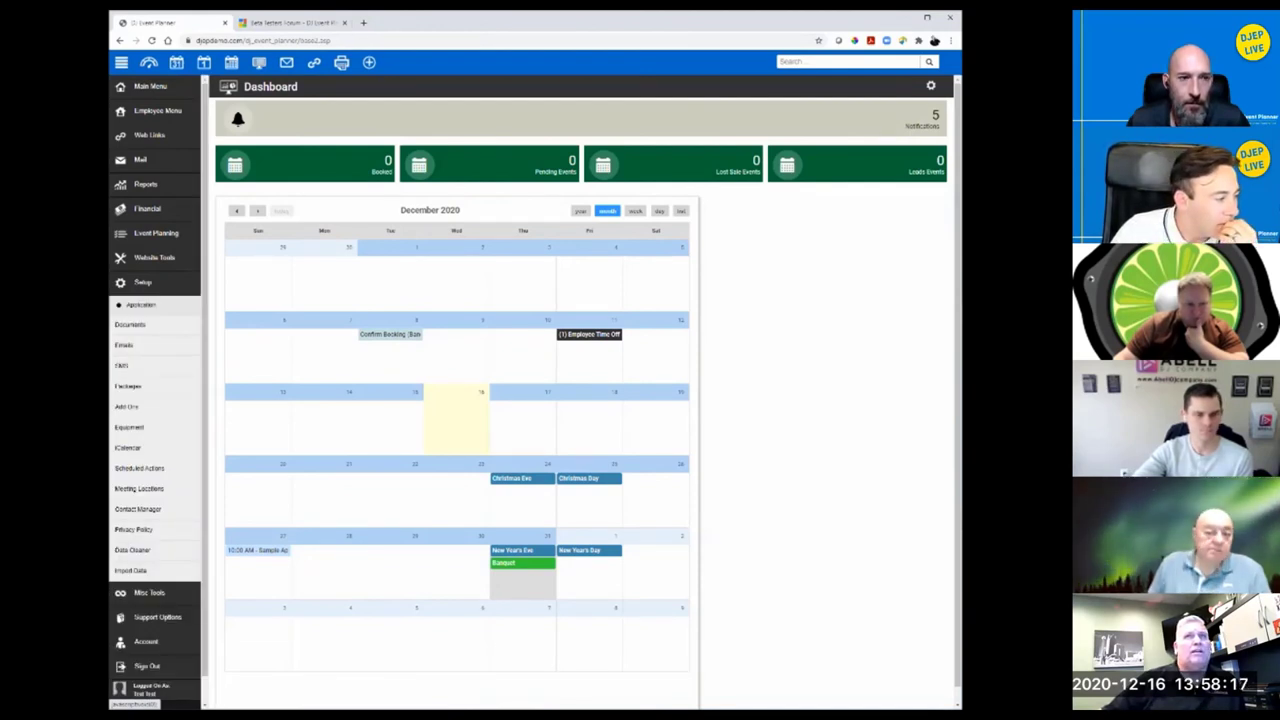
click(150, 86)
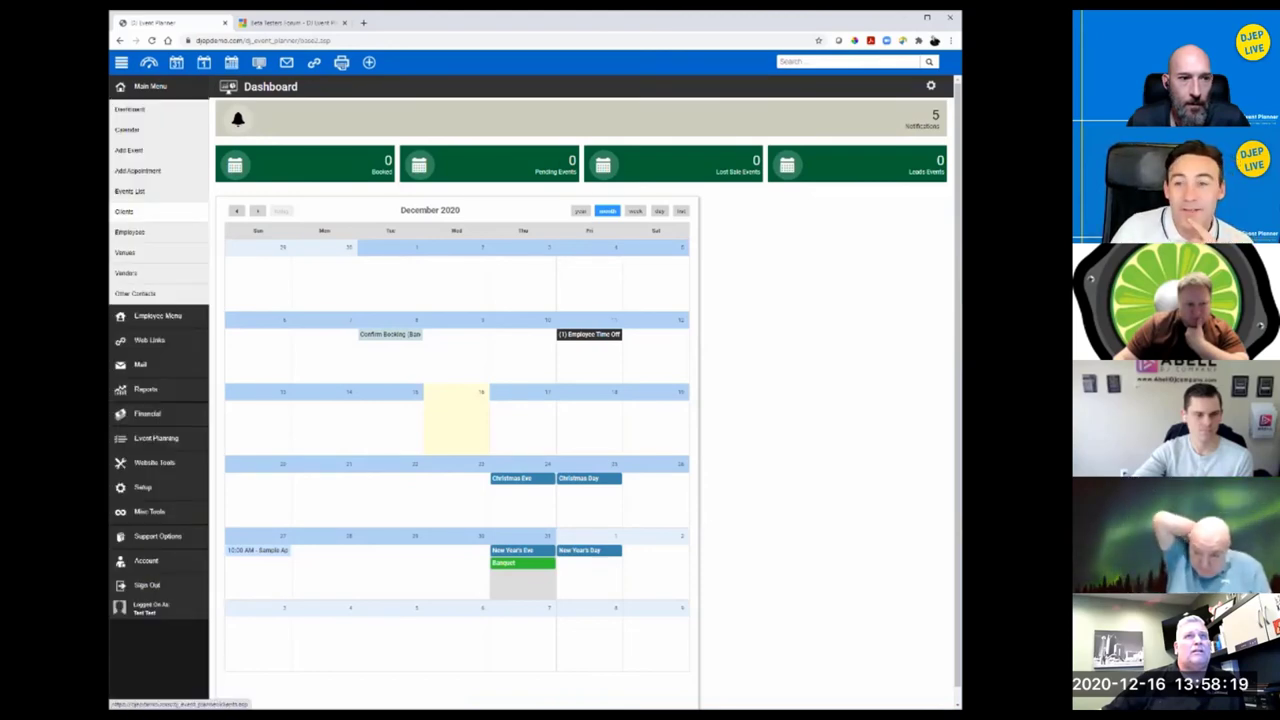
click(130, 191)
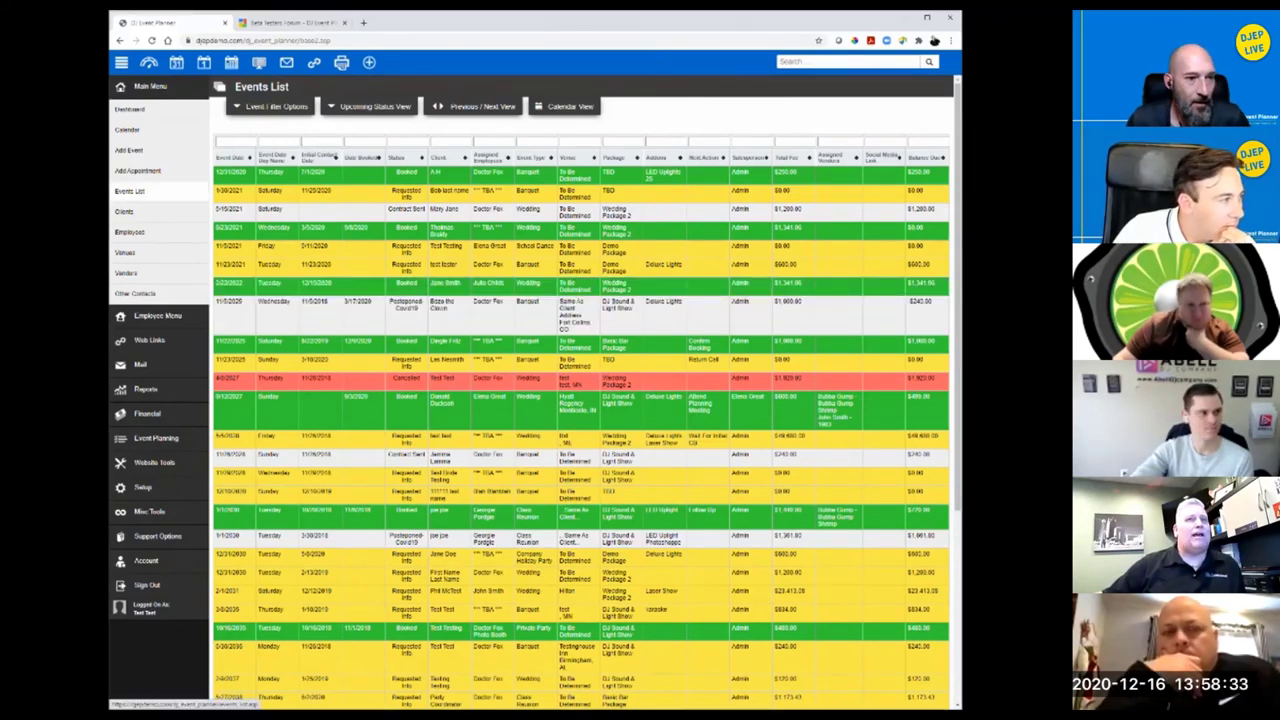
Step: Open the test administrator's employee settings for editing and examine the default page choices under First Login Page Options
click(129, 231)
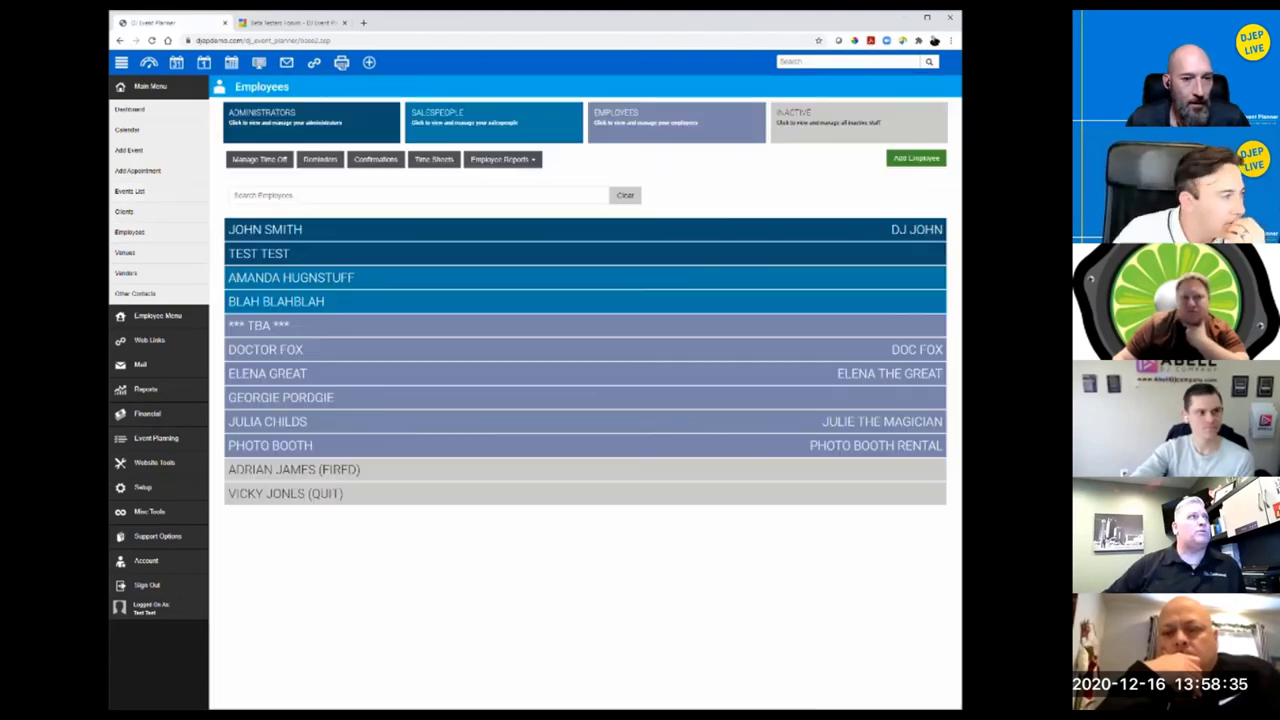
click(259, 253)
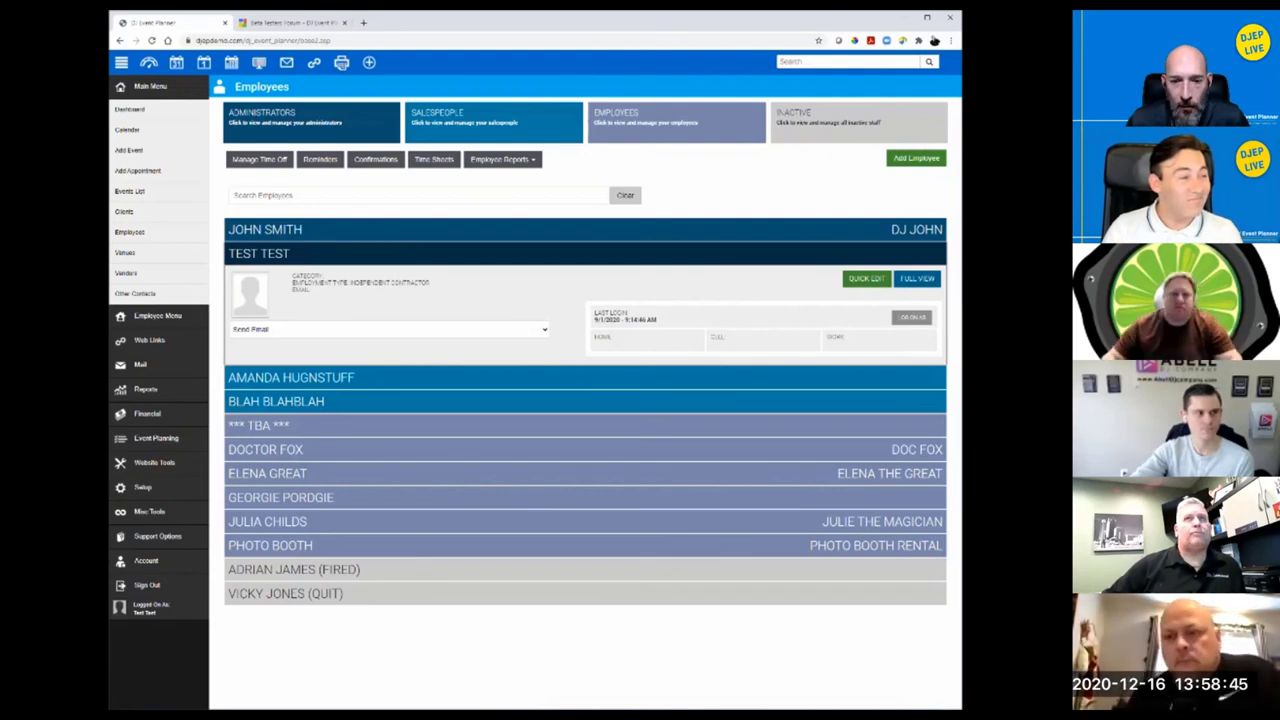
click(916, 278)
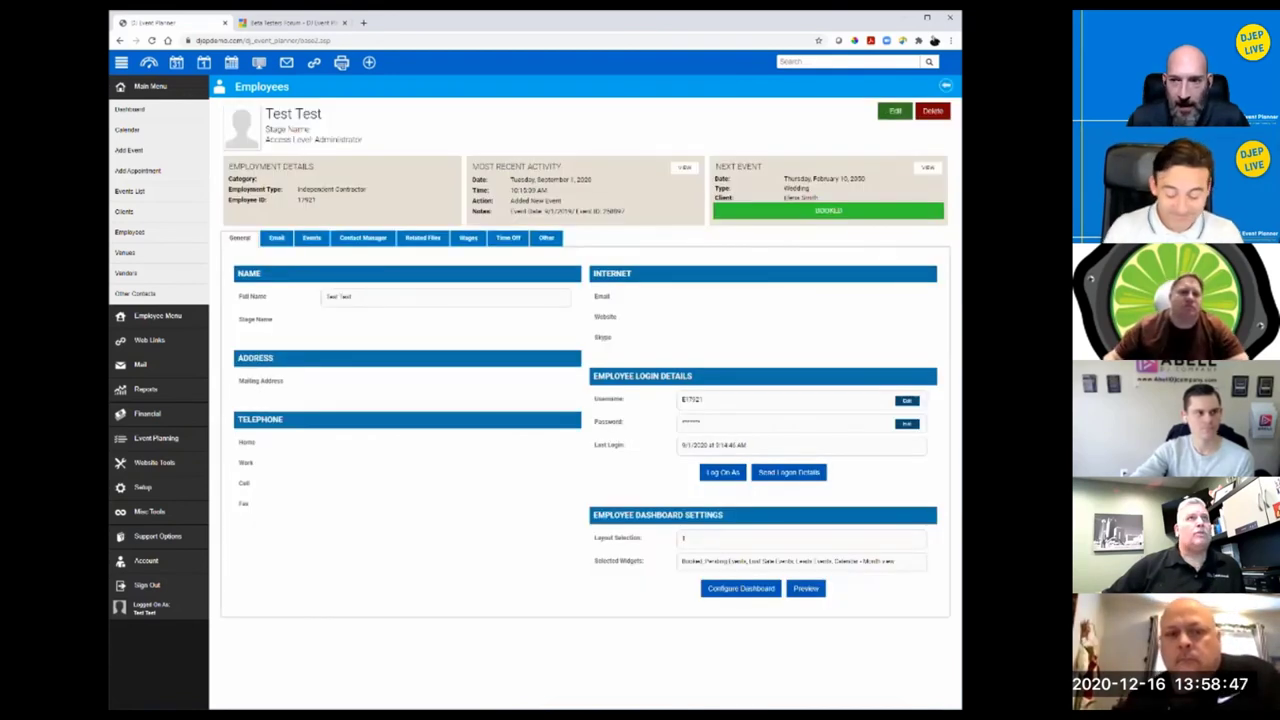
click(895, 111)
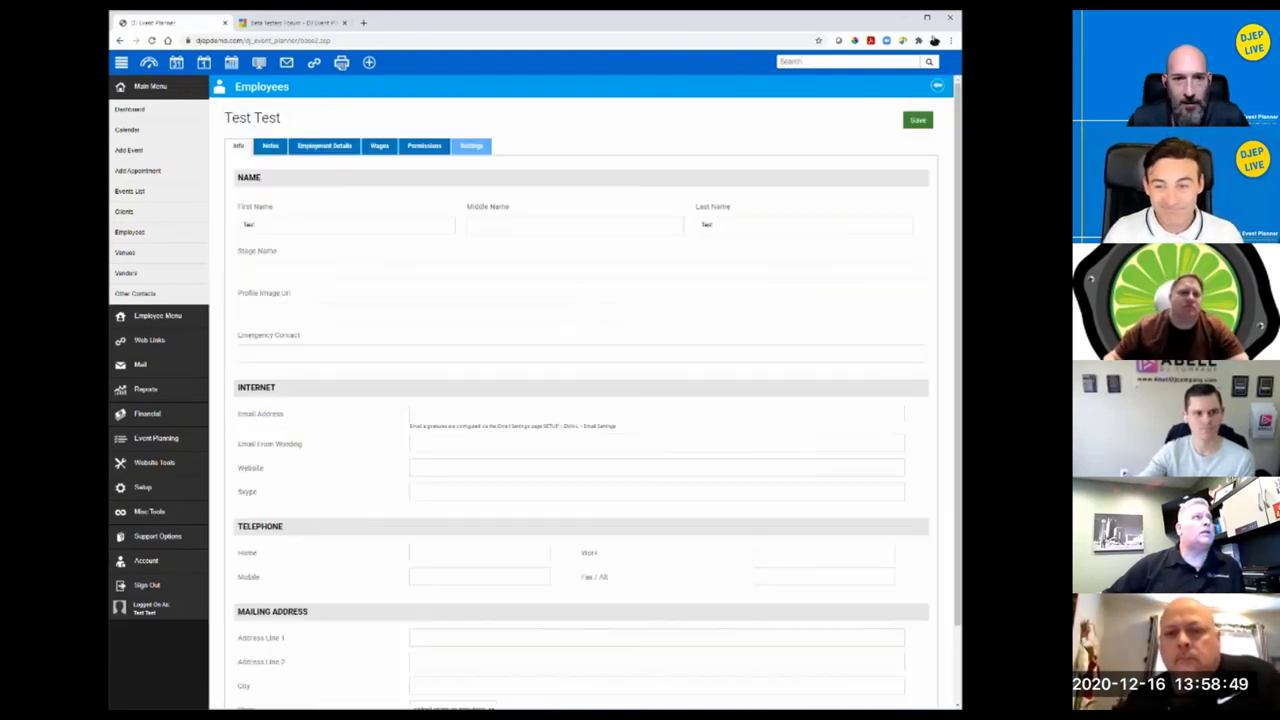
click(471, 145)
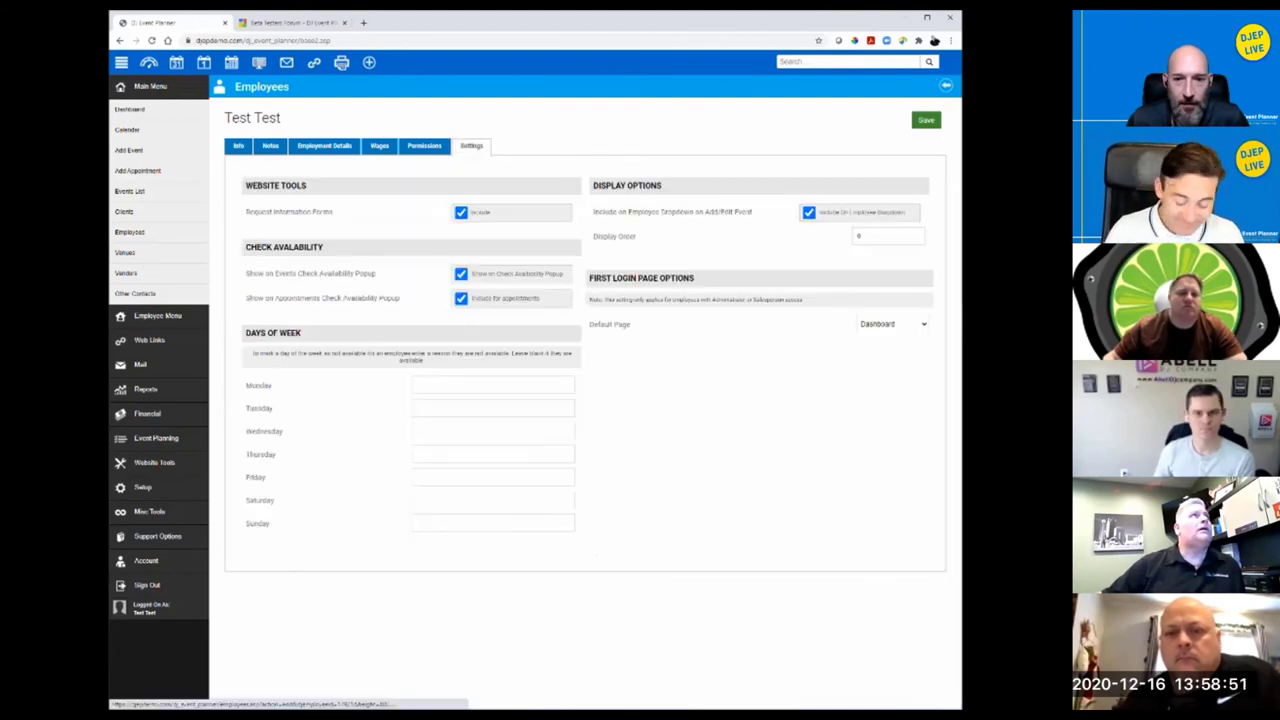
drag(590, 278, 694, 278)
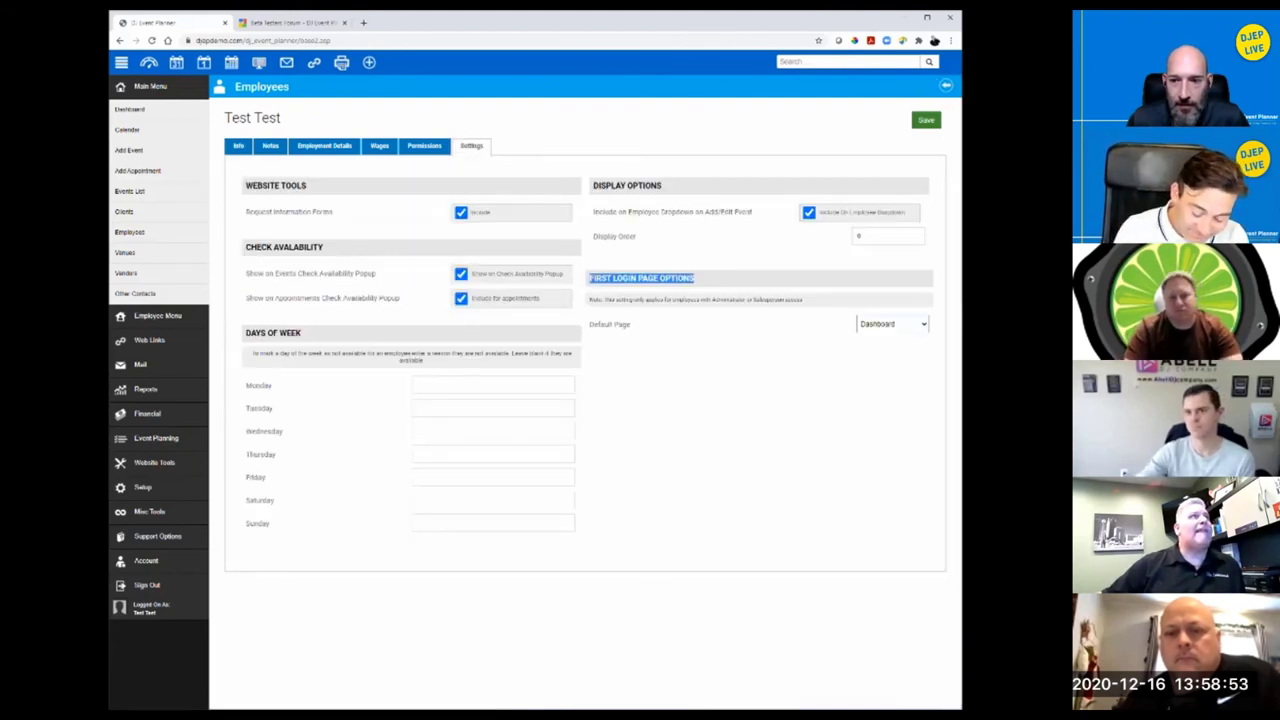
click(892, 323)
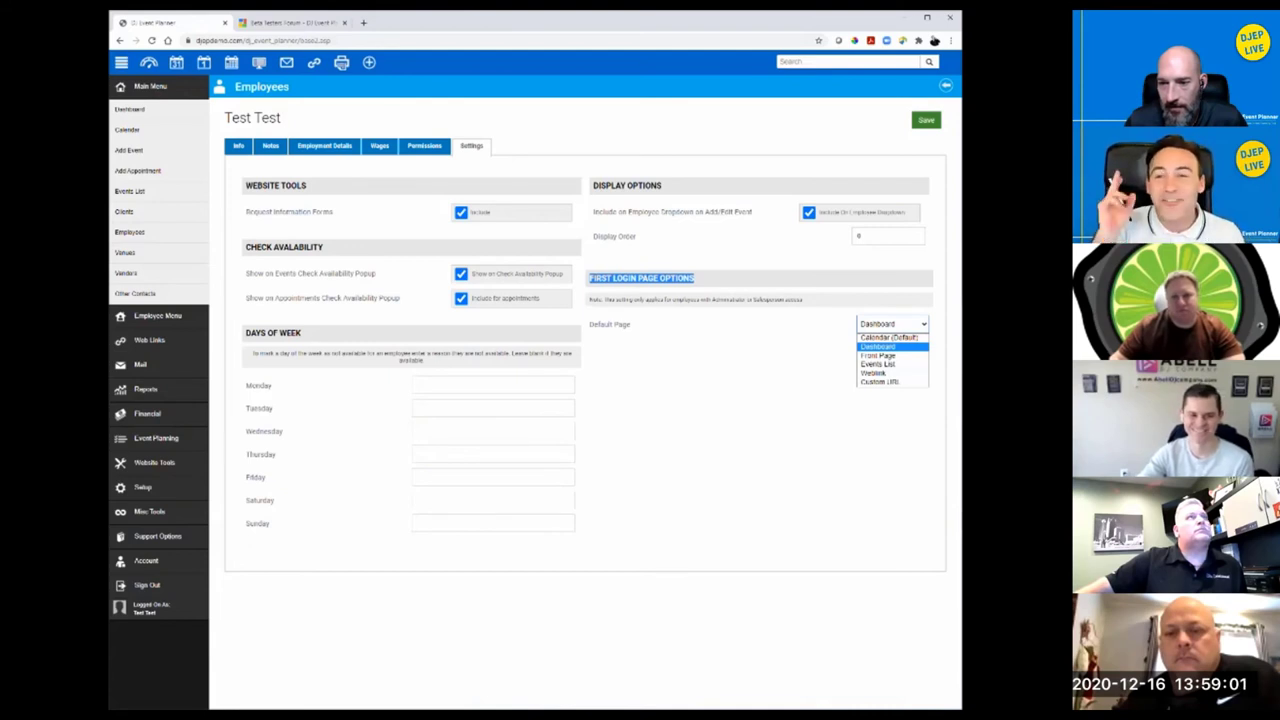
key(Escape)
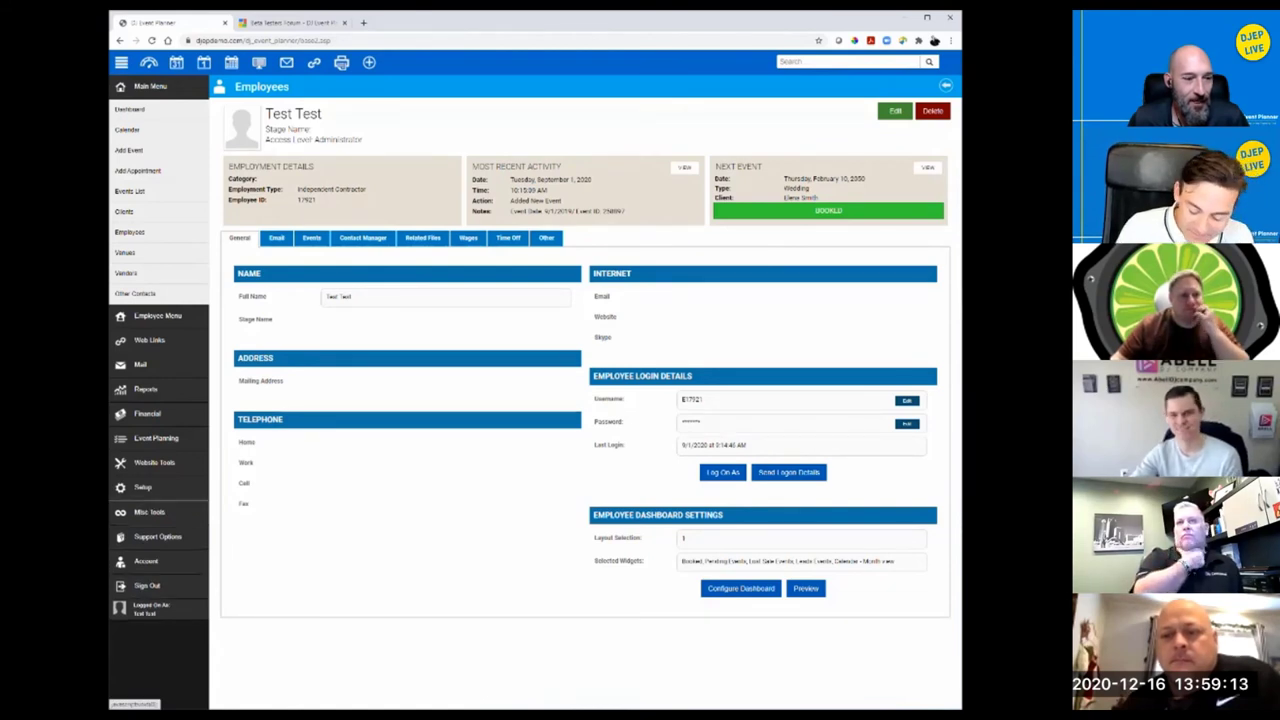
click(143, 487)
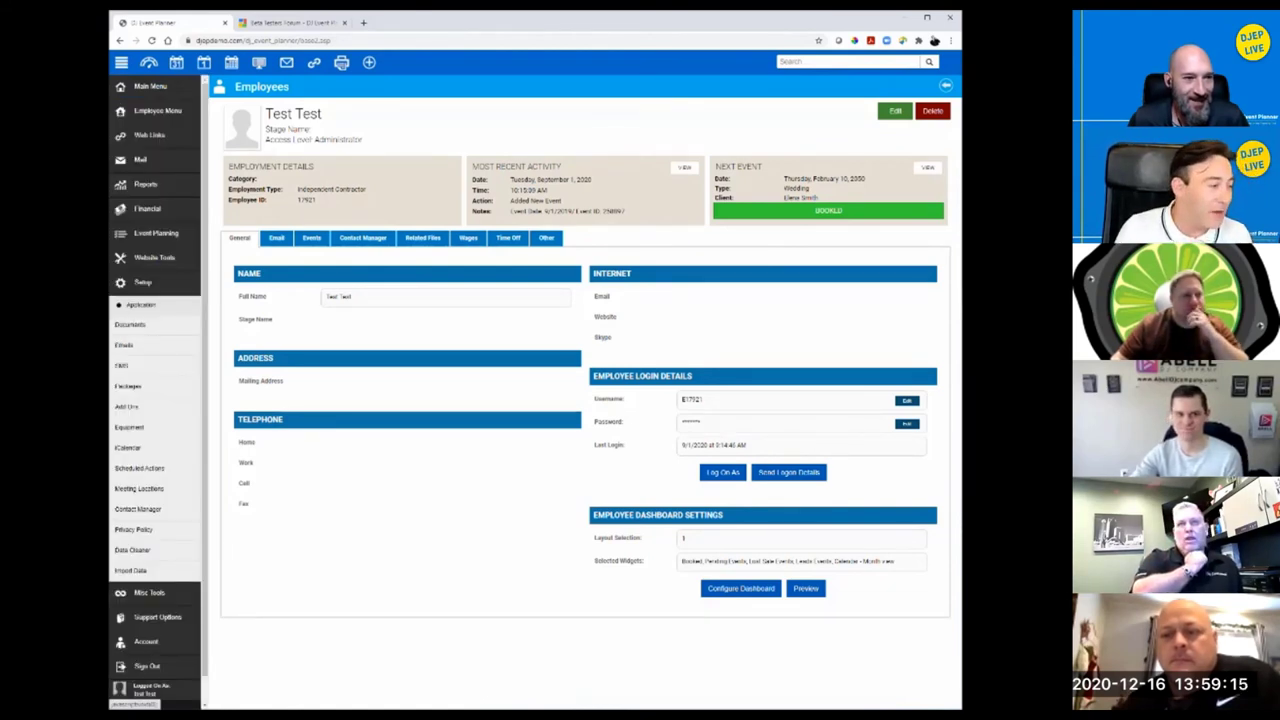
click(150, 86)
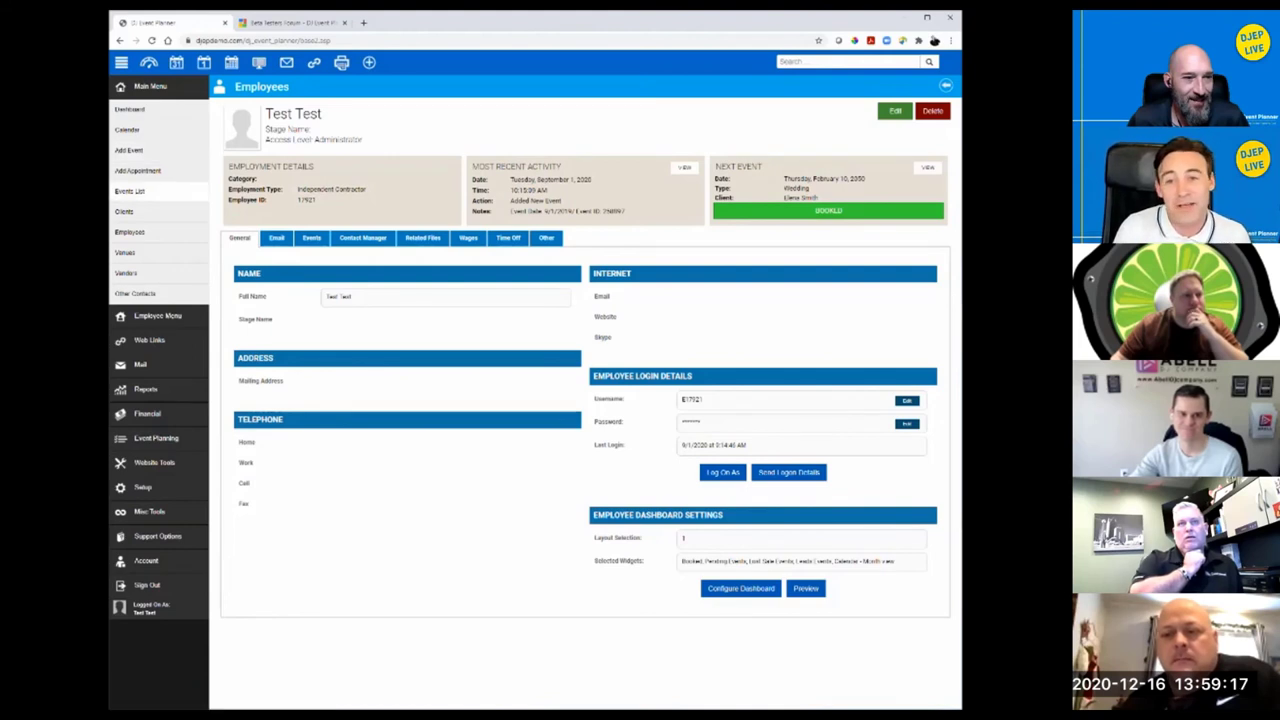
click(129, 231)
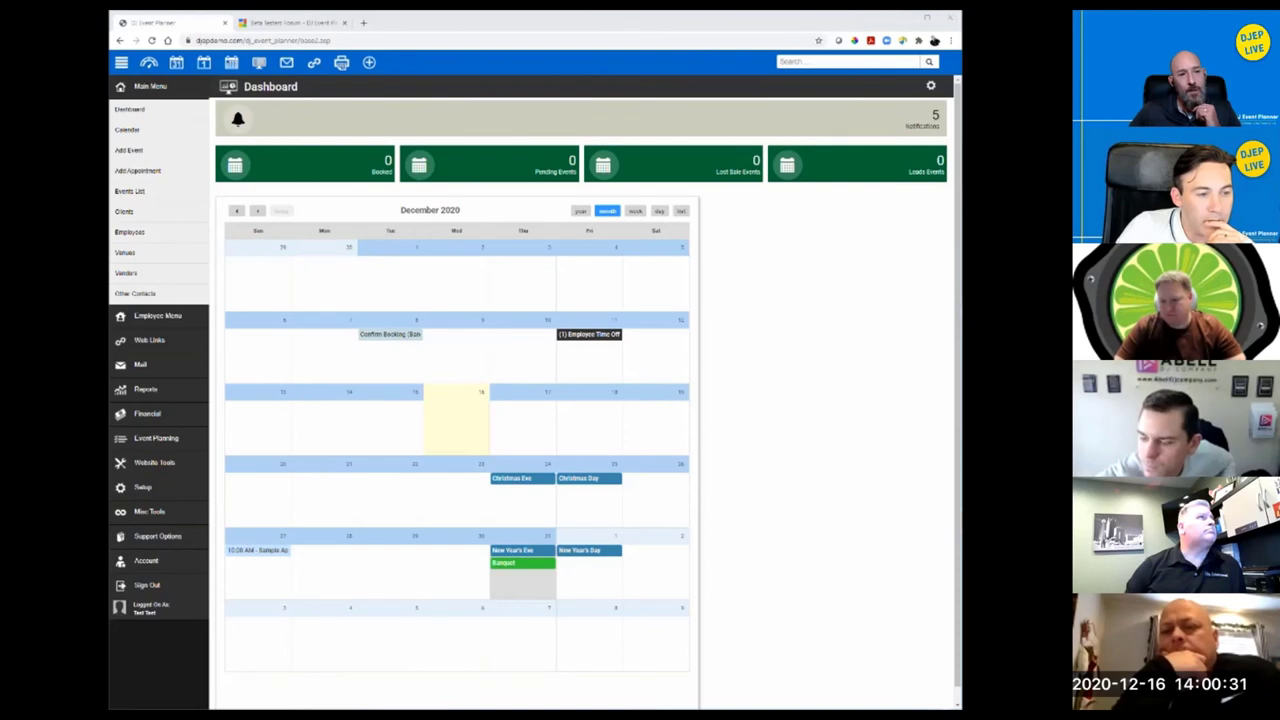
click(143, 487)
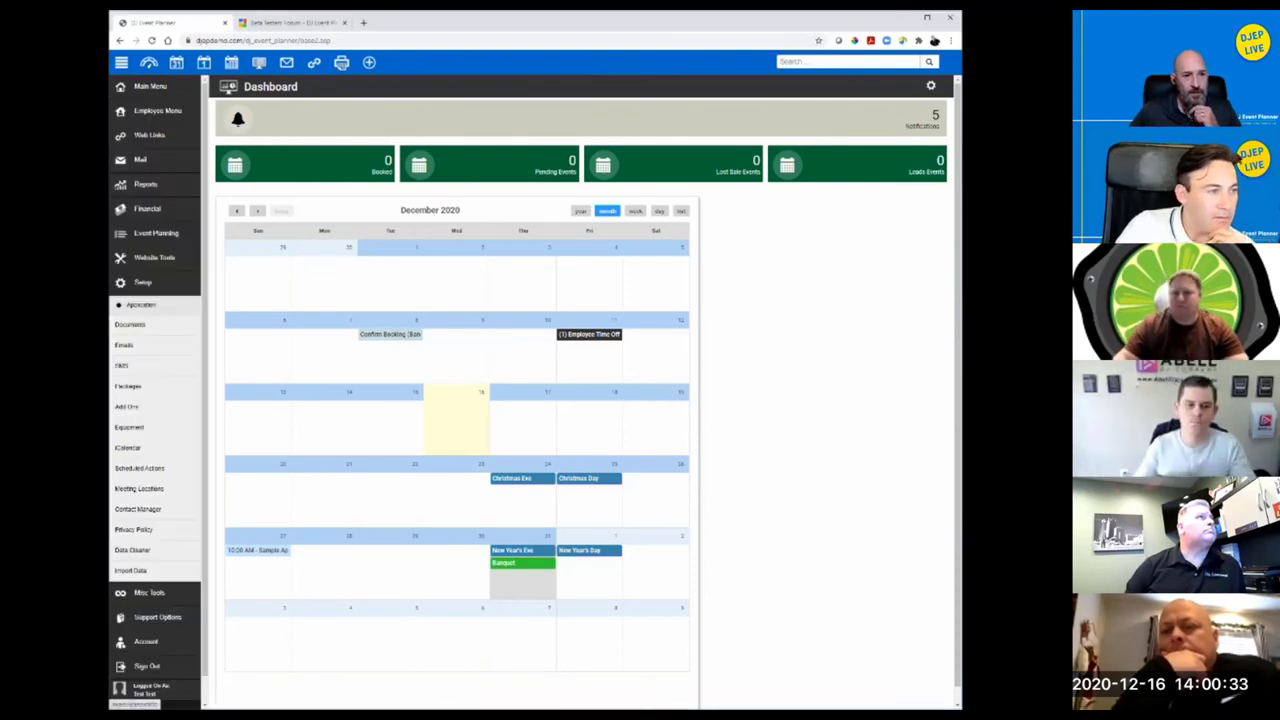
Step: Open the Event Status settings and examine which statuses are ticked under the Booked, Lost Sale and Pending event status options
click(140, 304)
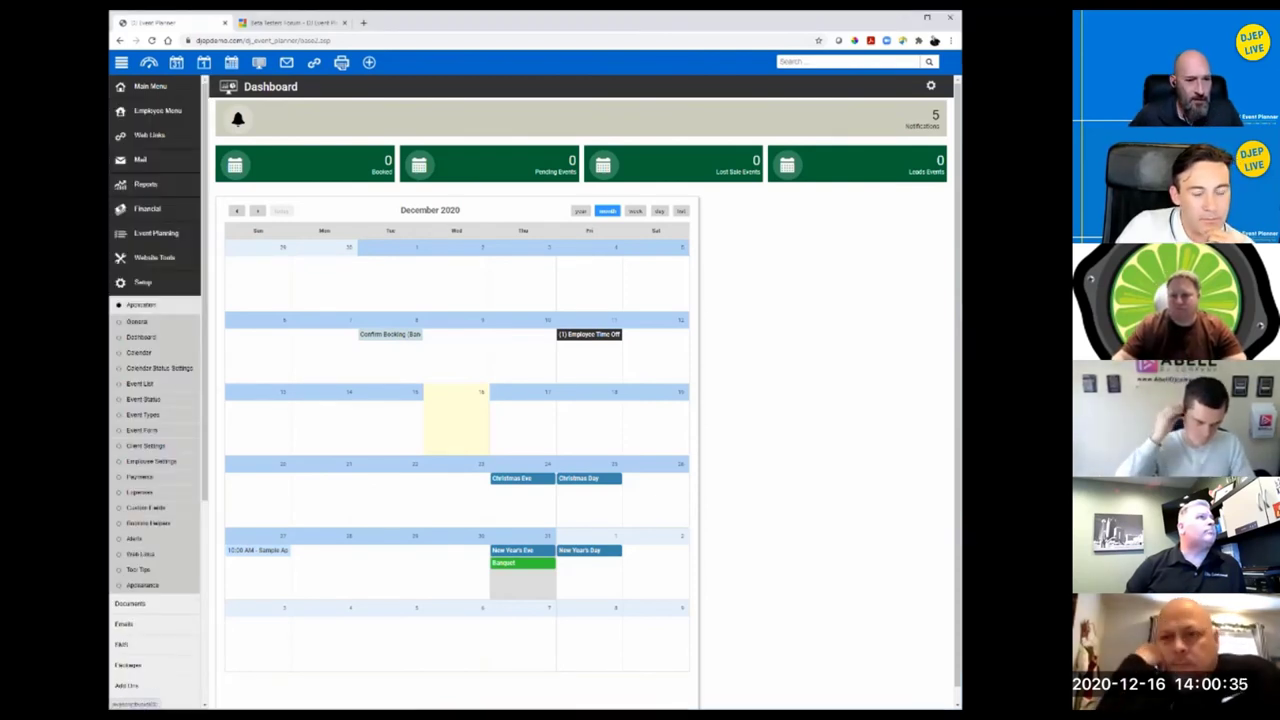
click(143, 399)
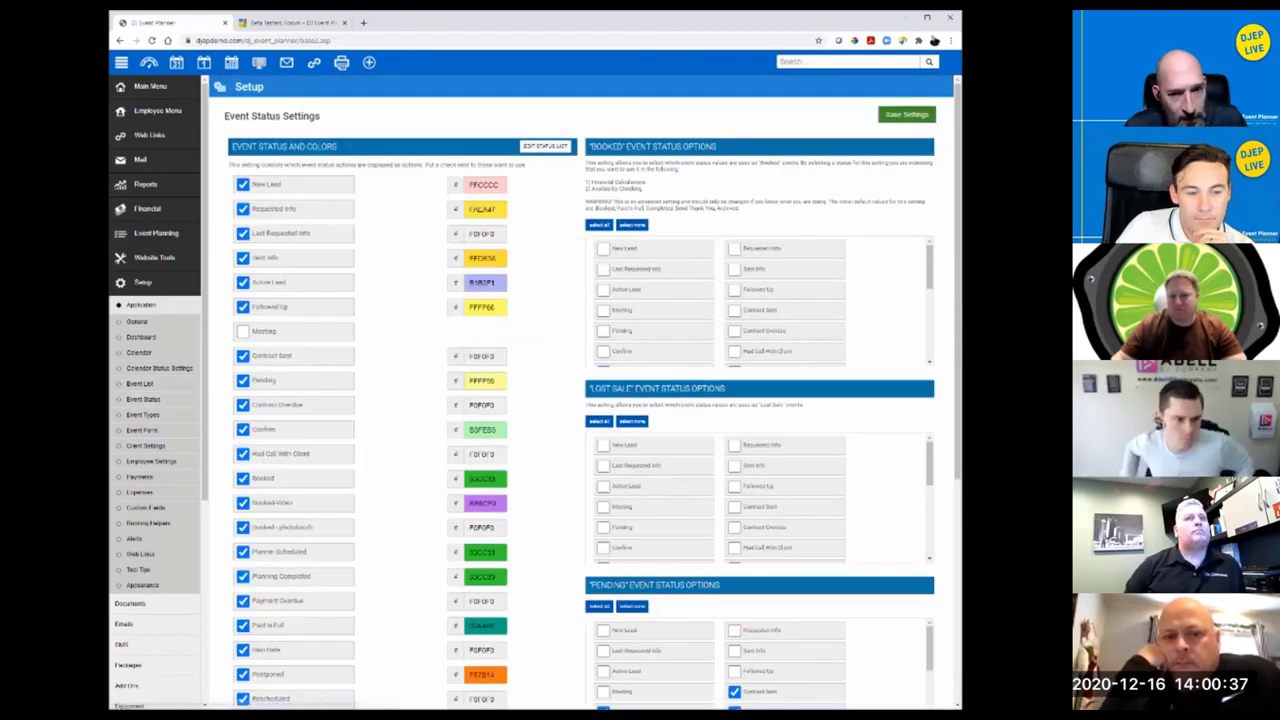
scroll(760, 300, down, 2)
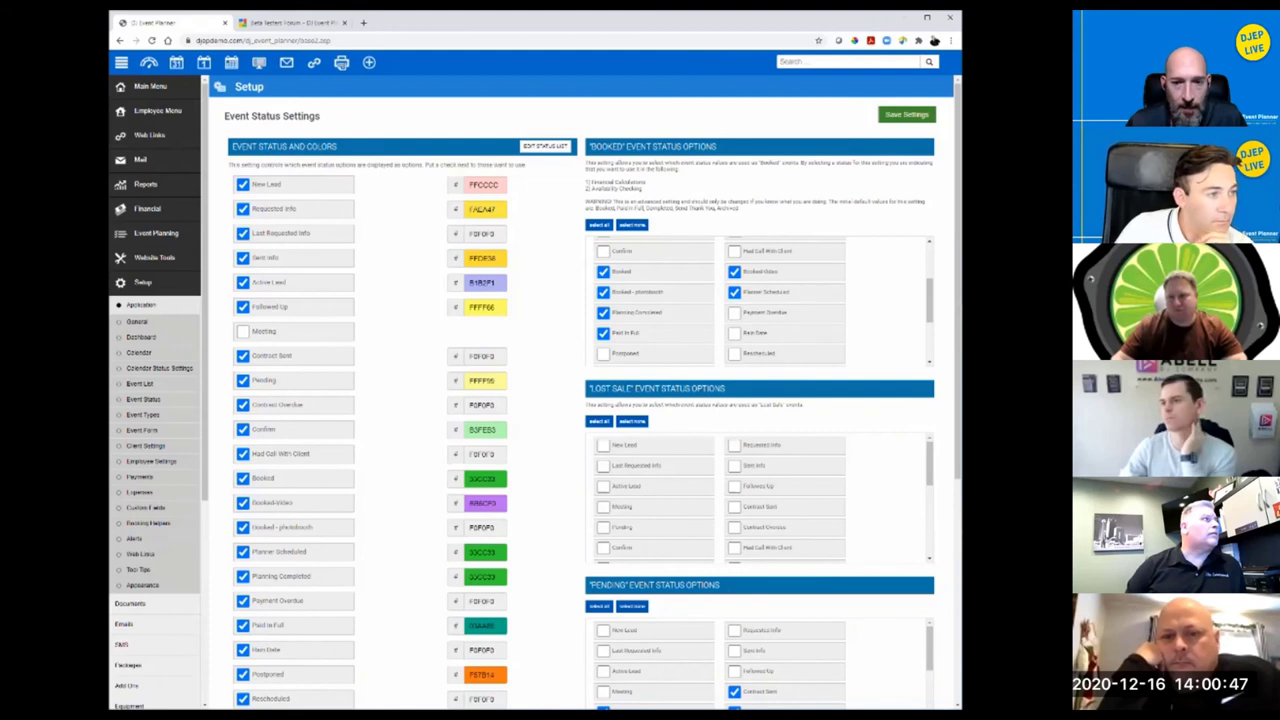
scroll(785, 272, down, 1)
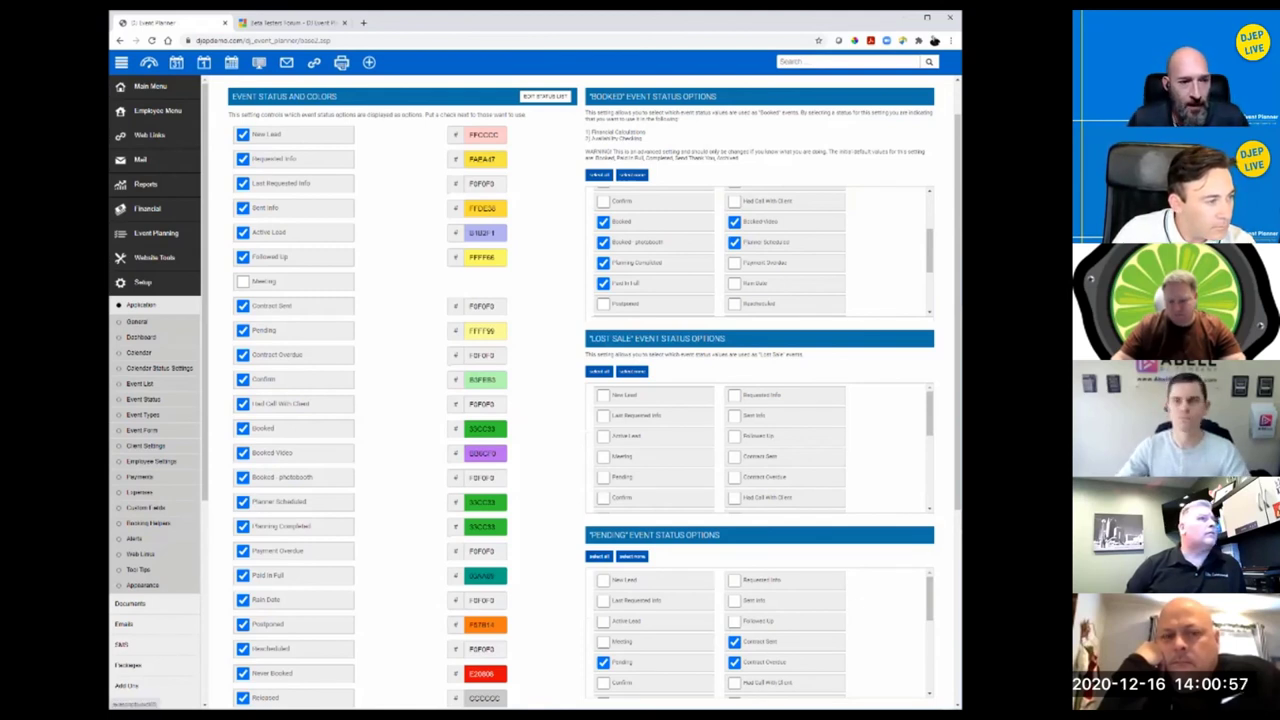
click(141, 305)
click(141, 305)
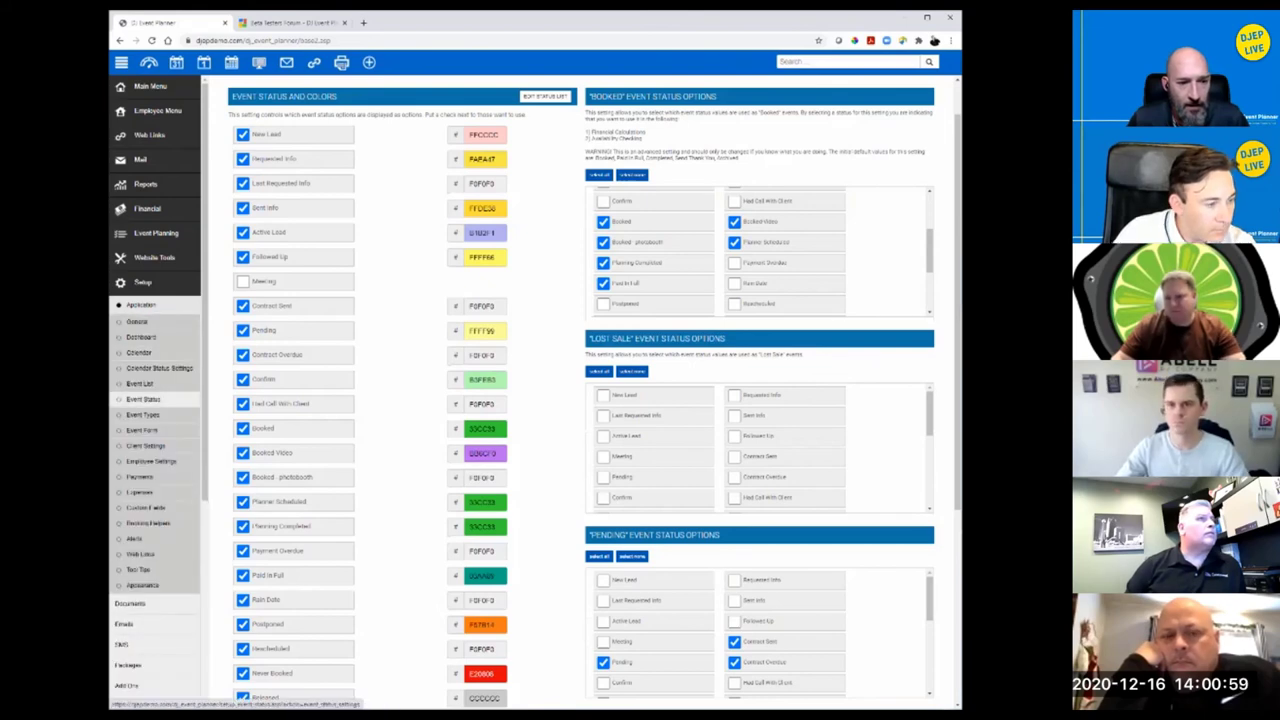
click(143, 399)
scroll(760, 415, down, 1)
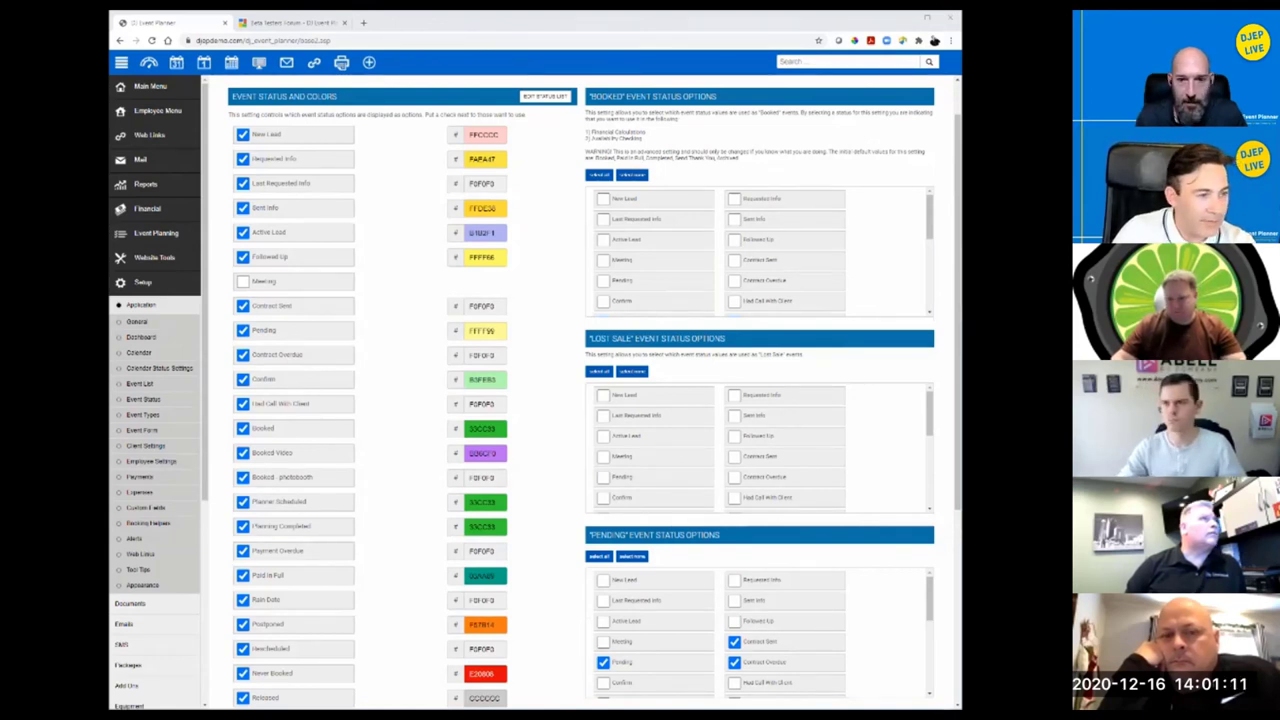
scroll(760, 252, down, 3)
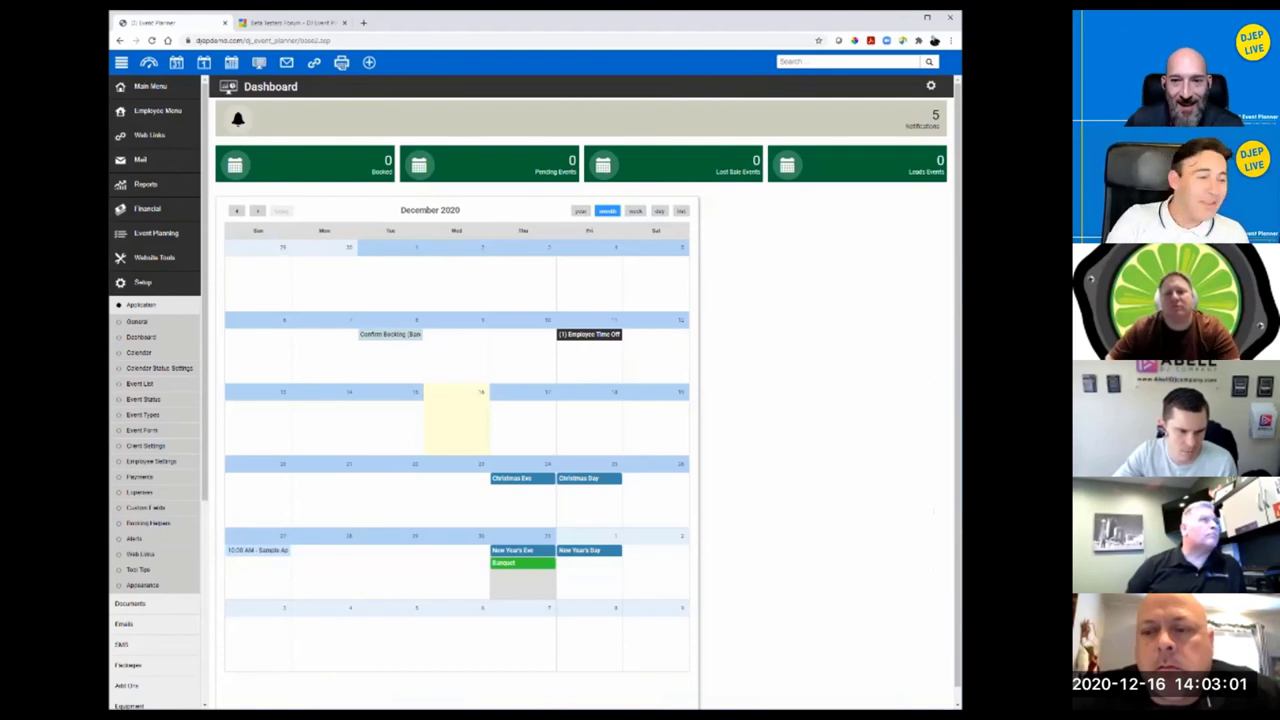
Step: Sign out of the employee account and log back on as the master administrator
scroll(150, 555, down, 3)
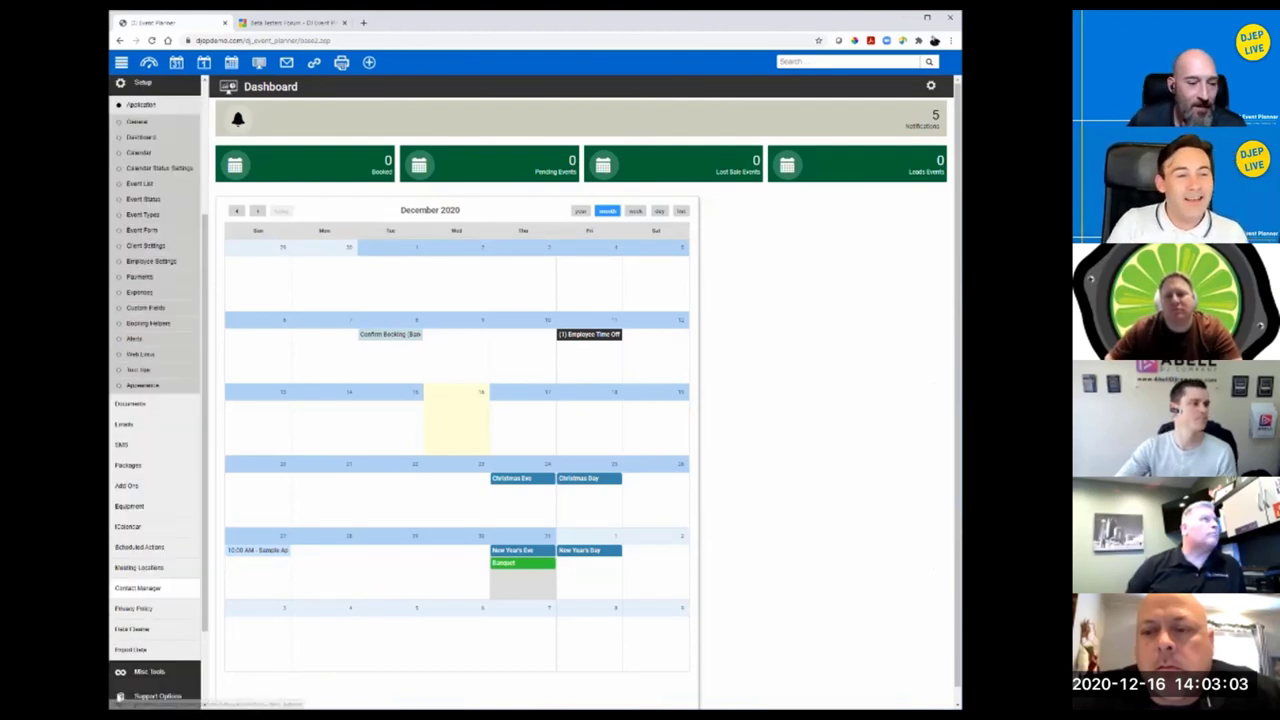
click(140, 694)
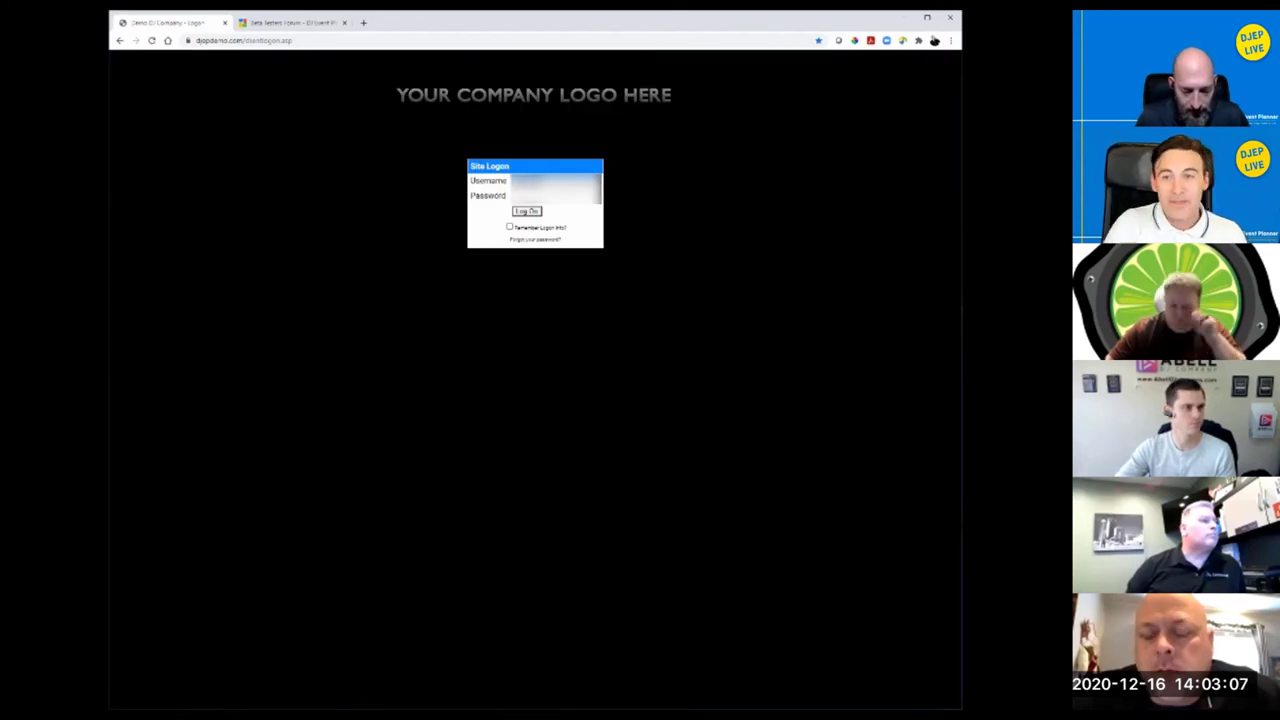
key(Return)
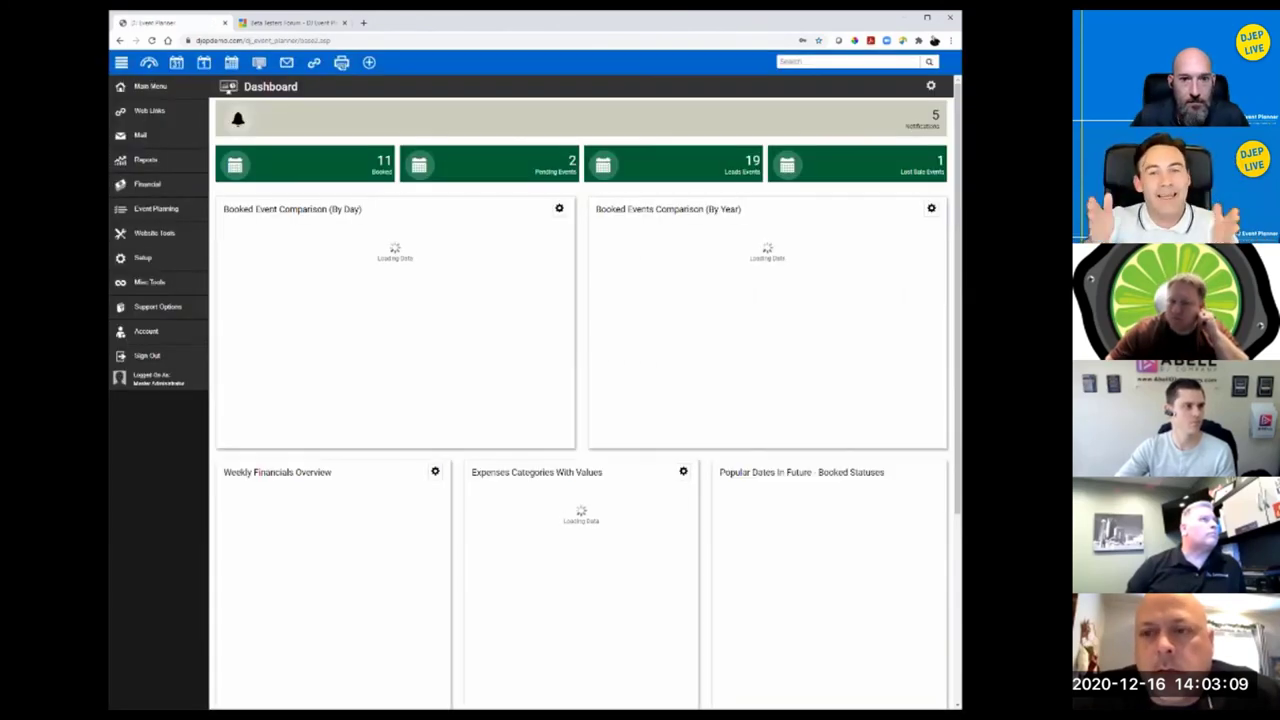
Step: Examine the Booked Events Comparison (By Year) chart and the date below its title on the dashboard
mouse_move(889, 385)
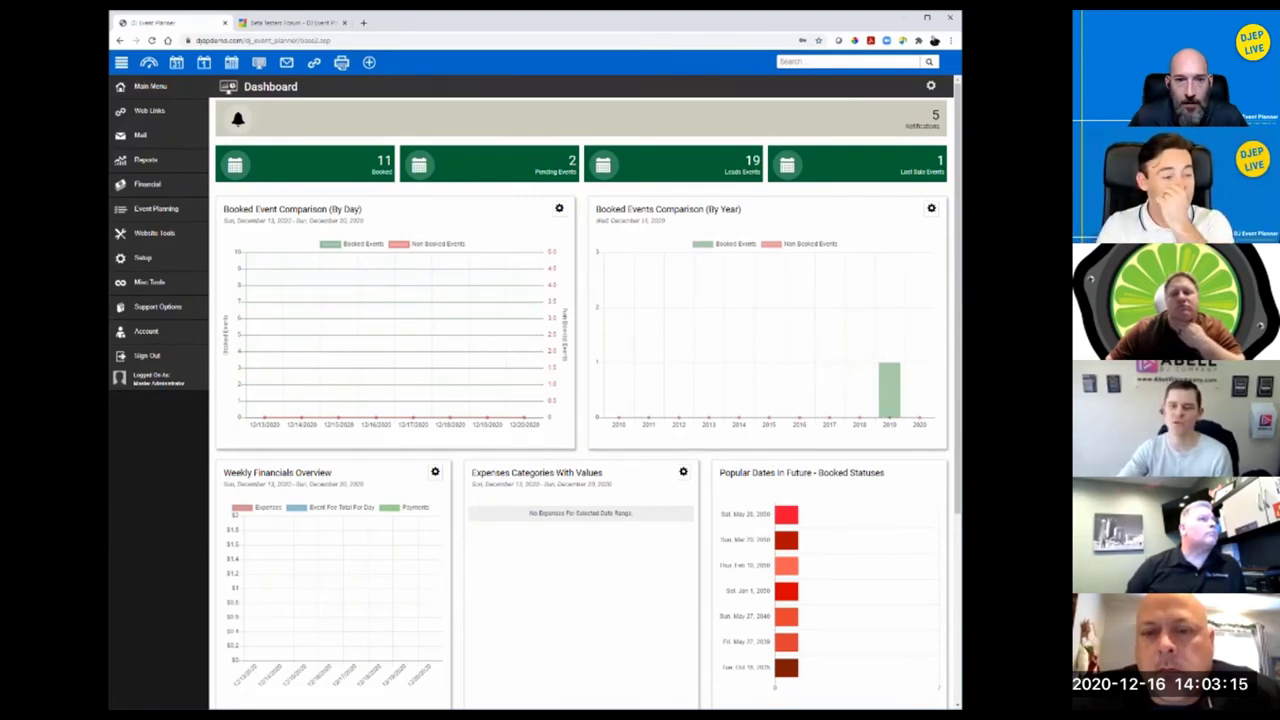
drag(665, 220, 596, 220)
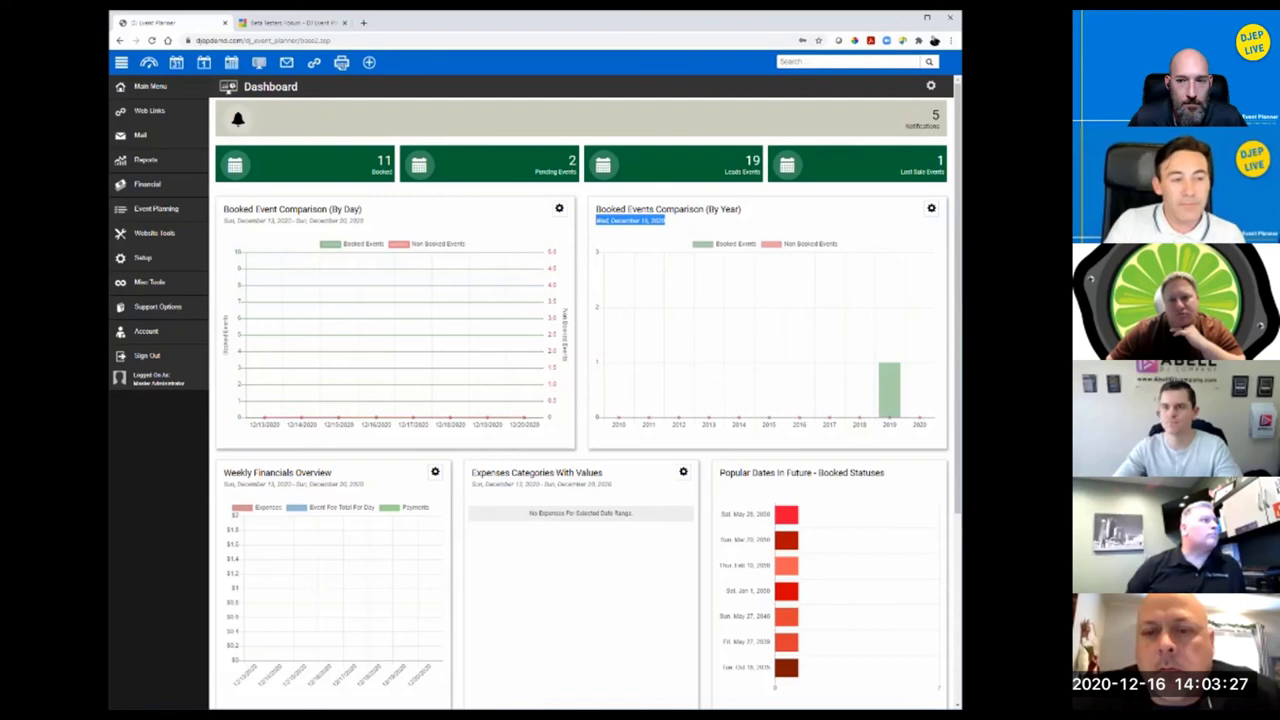
click(630, 220)
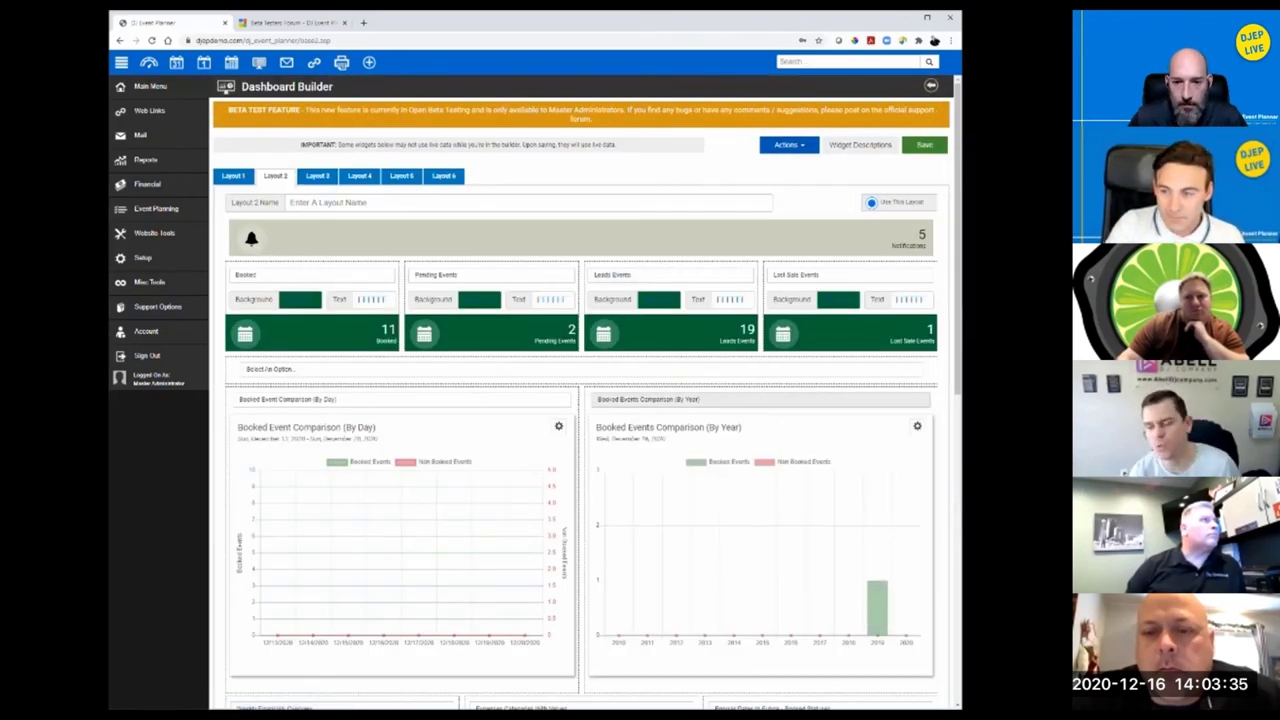
Step: Replace the Booked Events Comparison (By Year) widget in Layout 2 with Booked Event Comparison (By Day) and save the dashboard
click(760, 399)
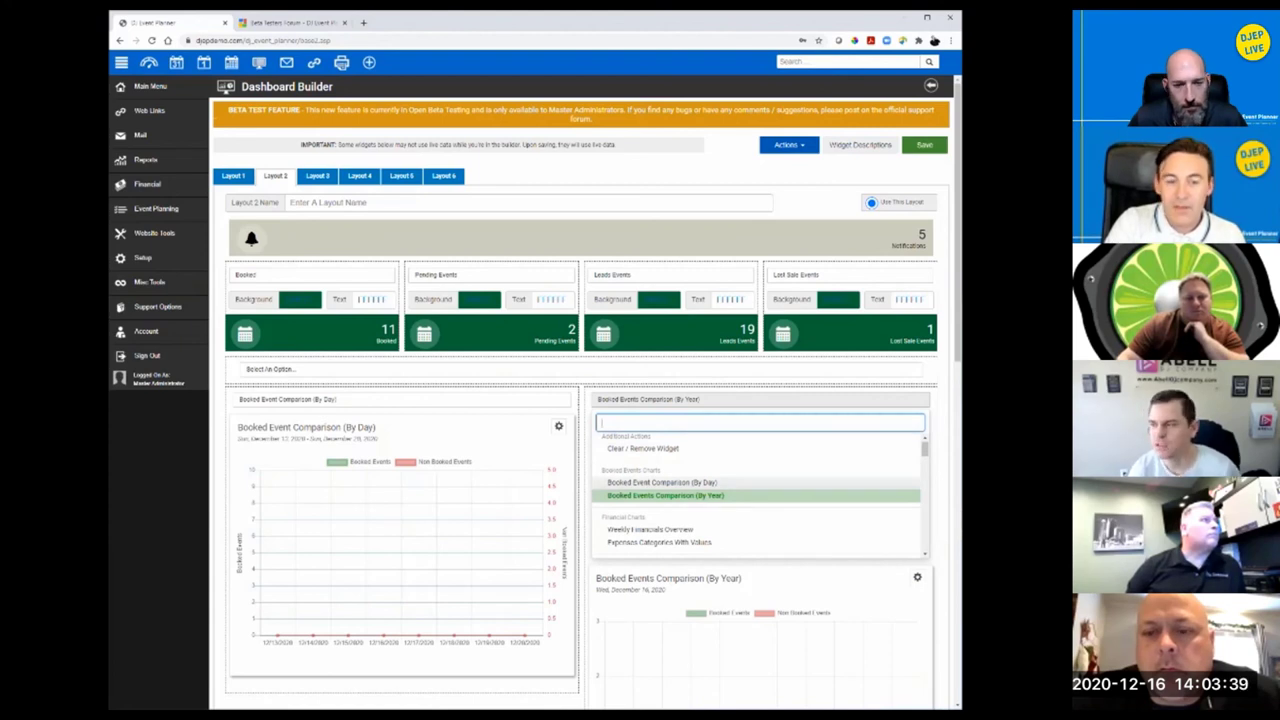
click(662, 482)
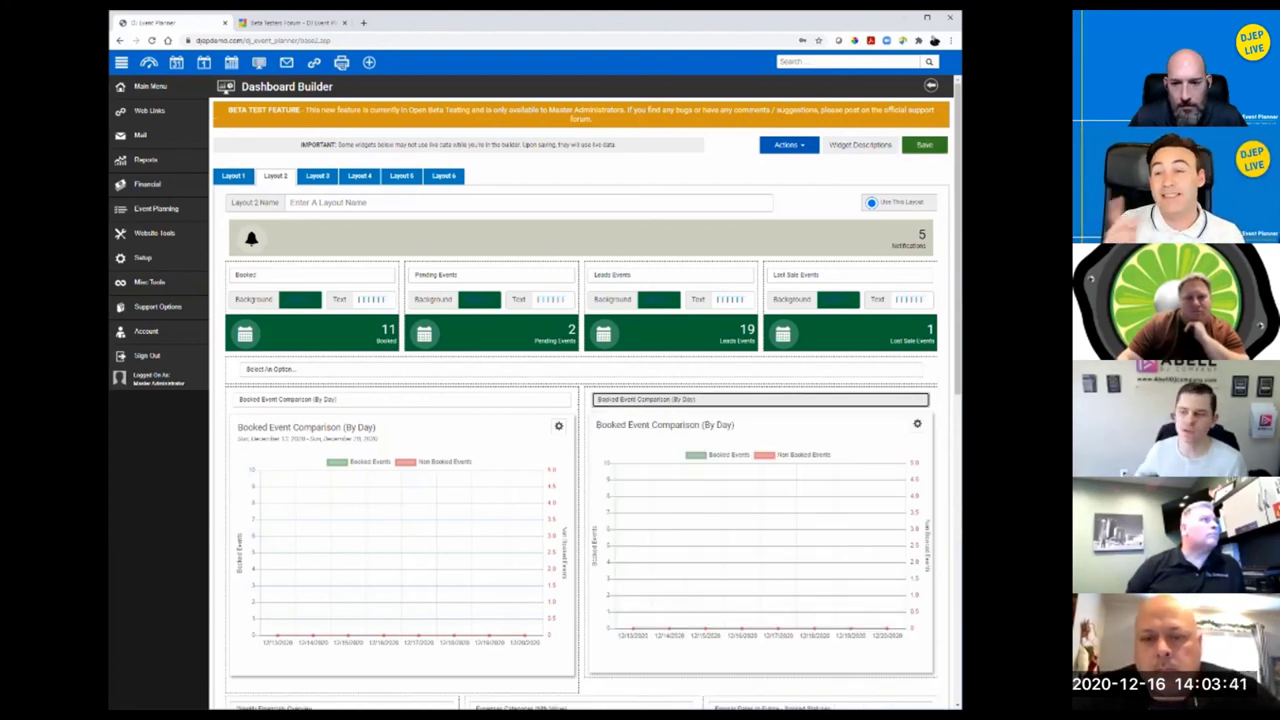
click(923, 144)
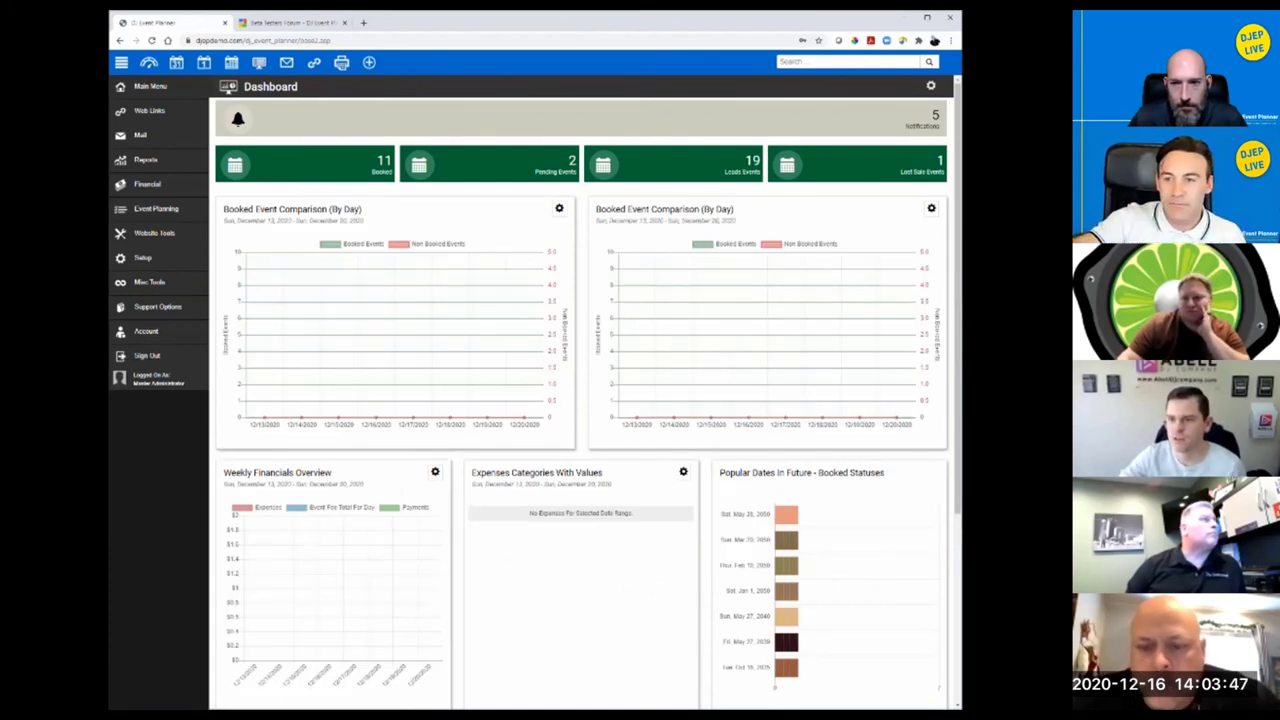
Step: Set the start date of the second Booked Event Comparison (By Day) chart to January 1, 2020 and update the chart
click(930, 208)
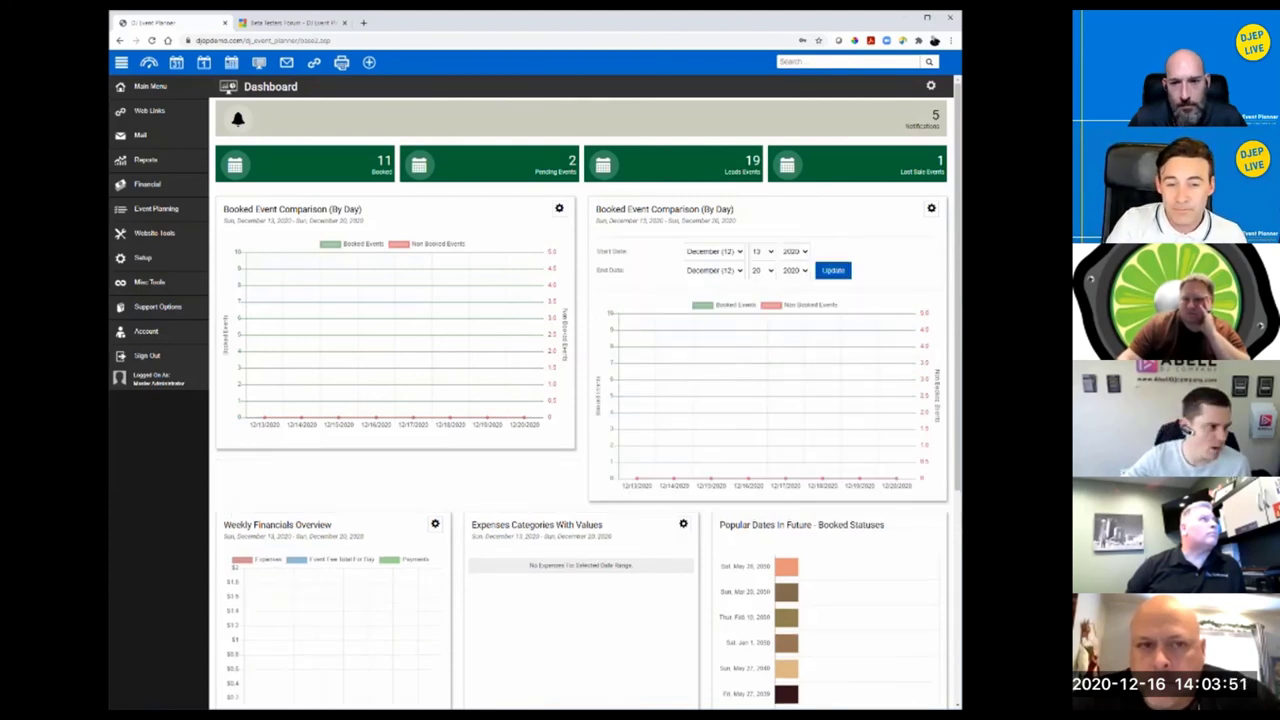
click(713, 251)
click(706, 274)
click(762, 251)
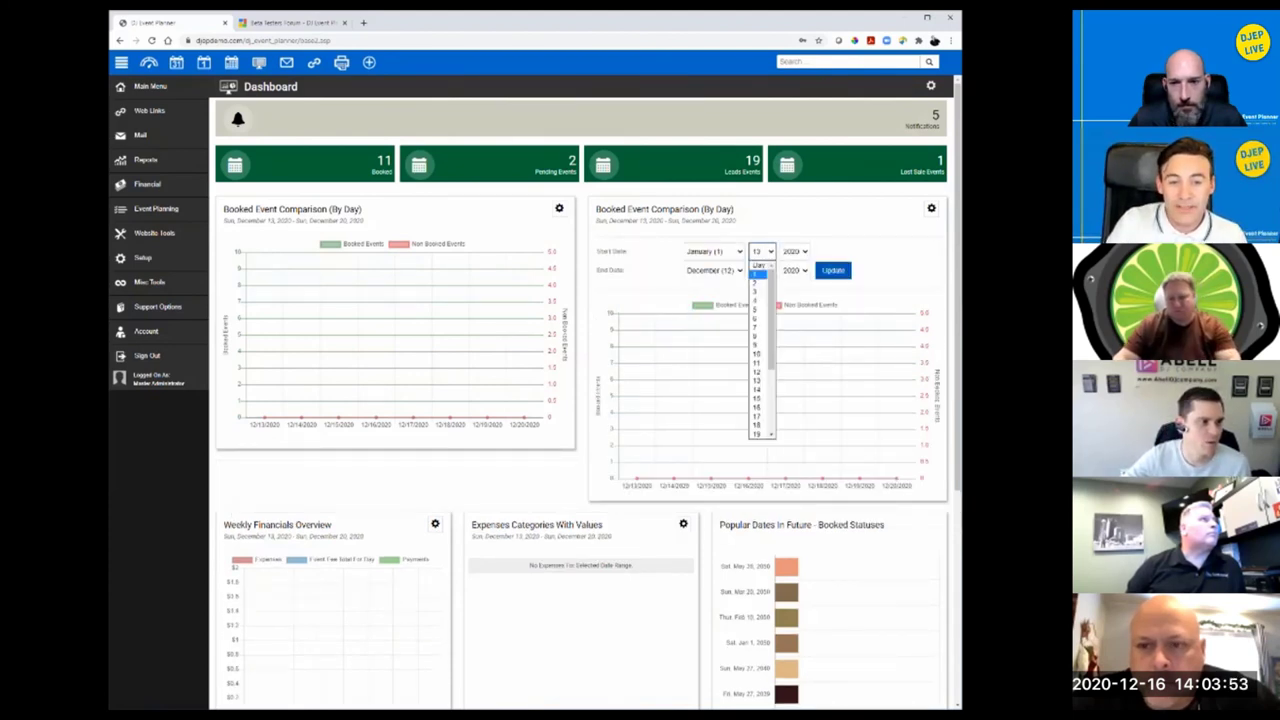
click(756, 273)
click(794, 251)
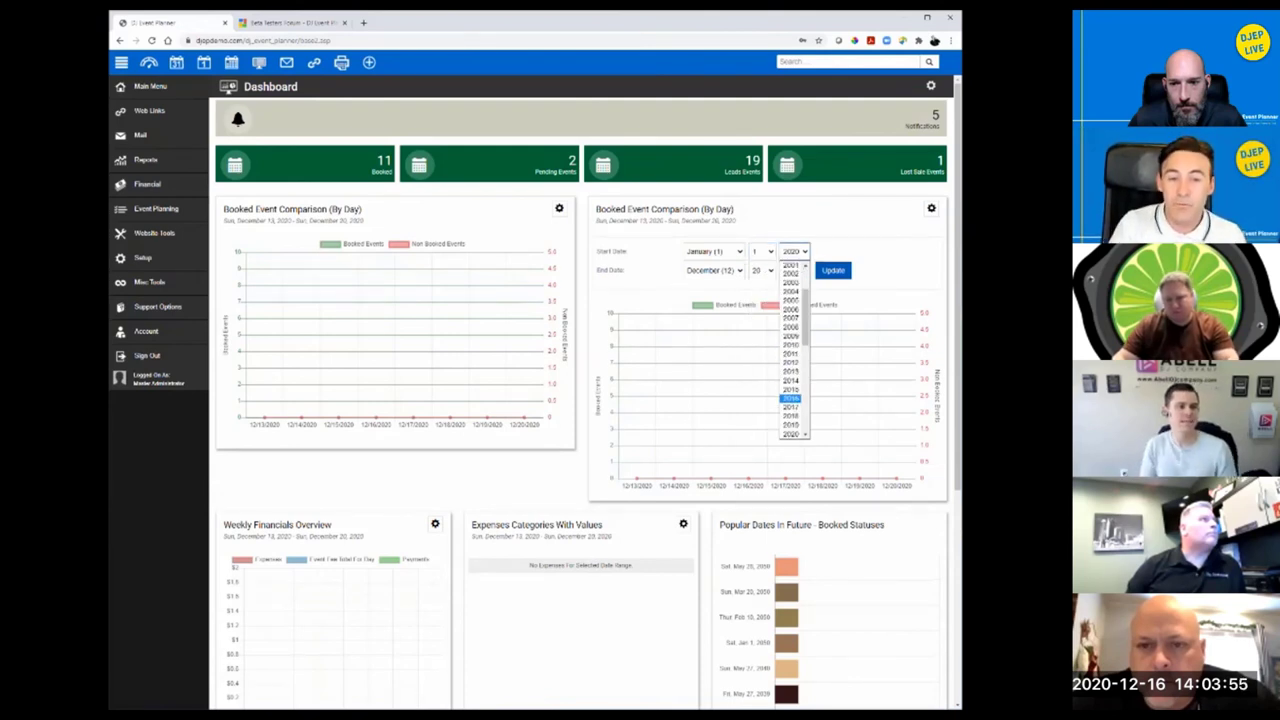
click(791, 434)
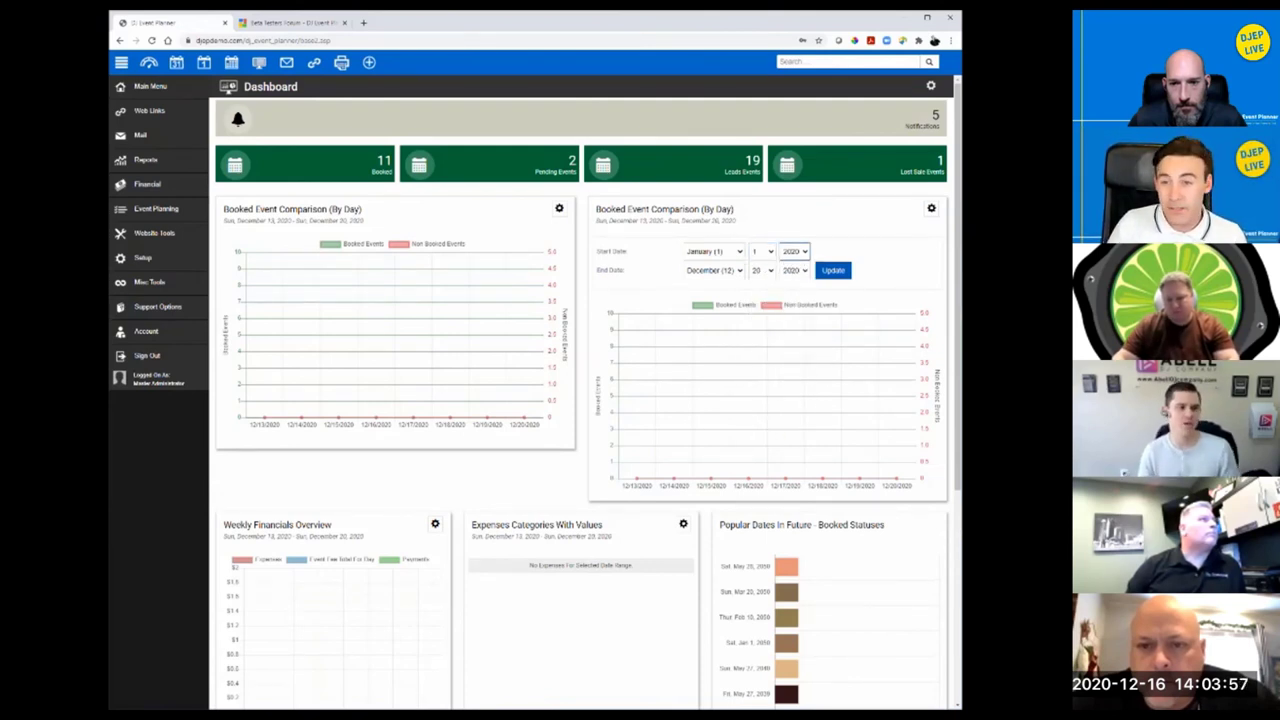
click(832, 270)
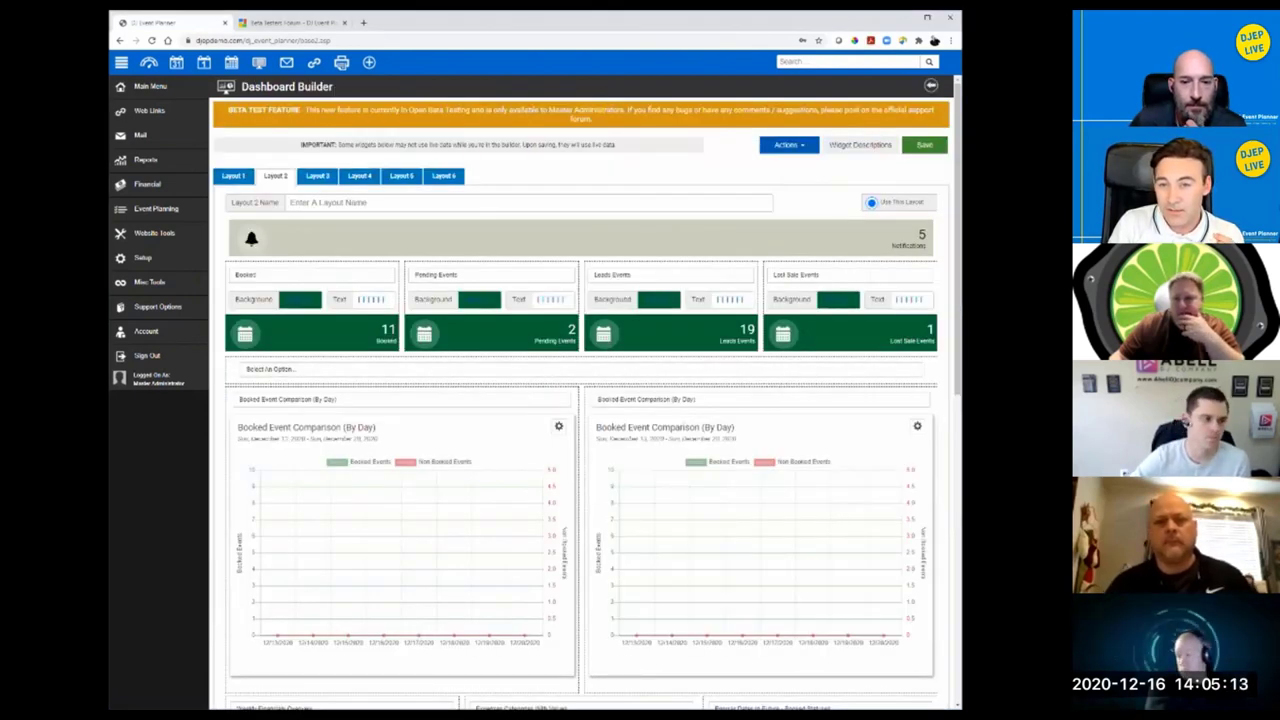
Step: Review Layout 2, then open Layout 6 and examine the widget choices offered for its wide upper slot without selecting one
scroll(580, 400, down, 2)
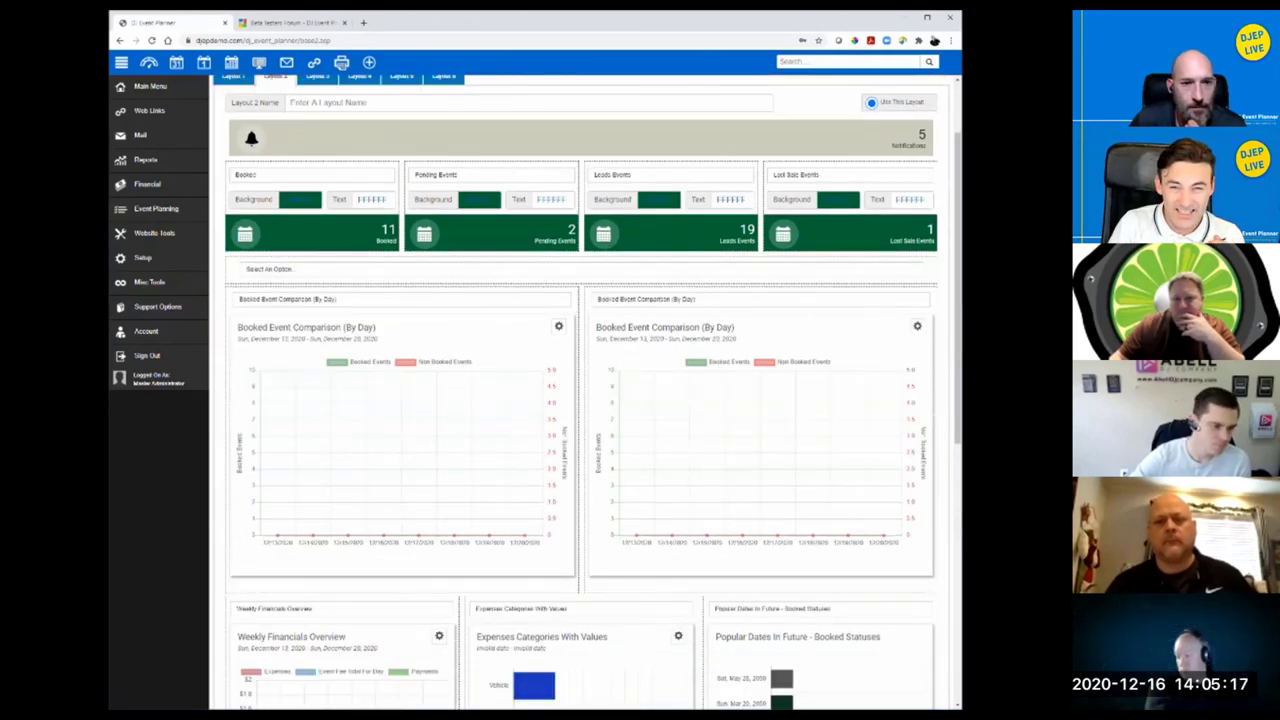
scroll(580, 400, up, 2)
click(443, 167)
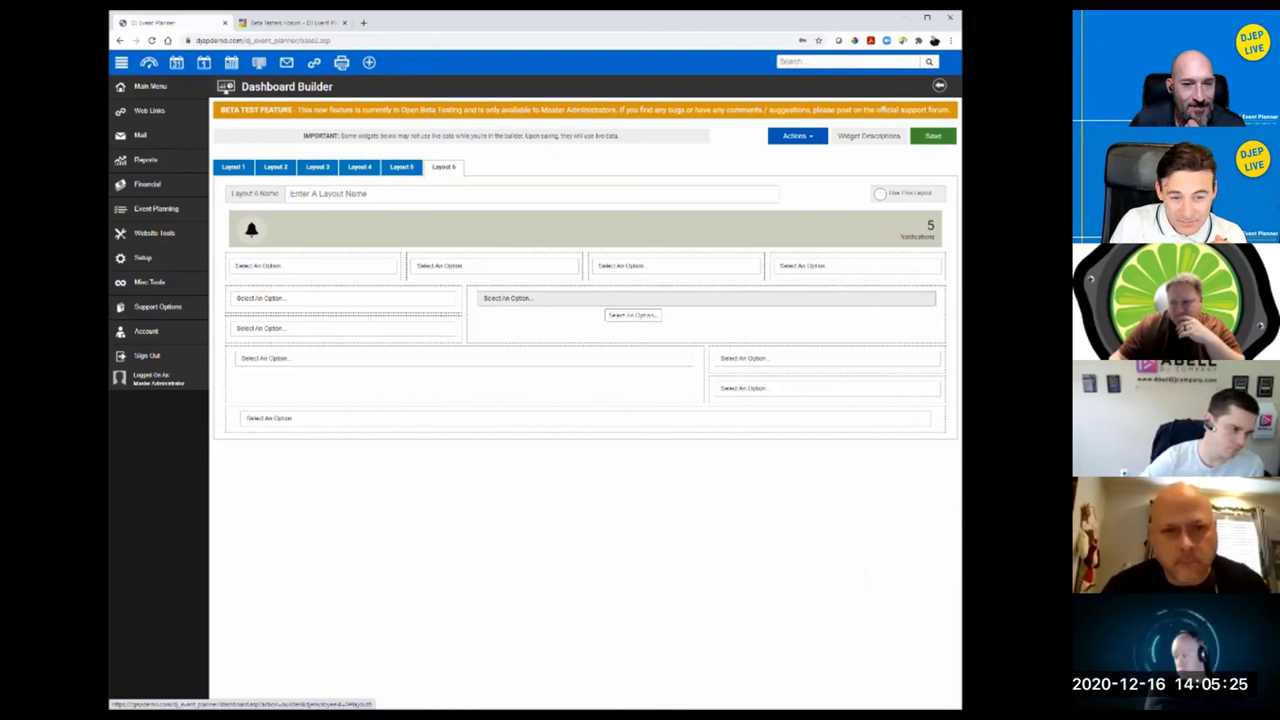
click(604, 298)
scroll(704, 397, down, 1)
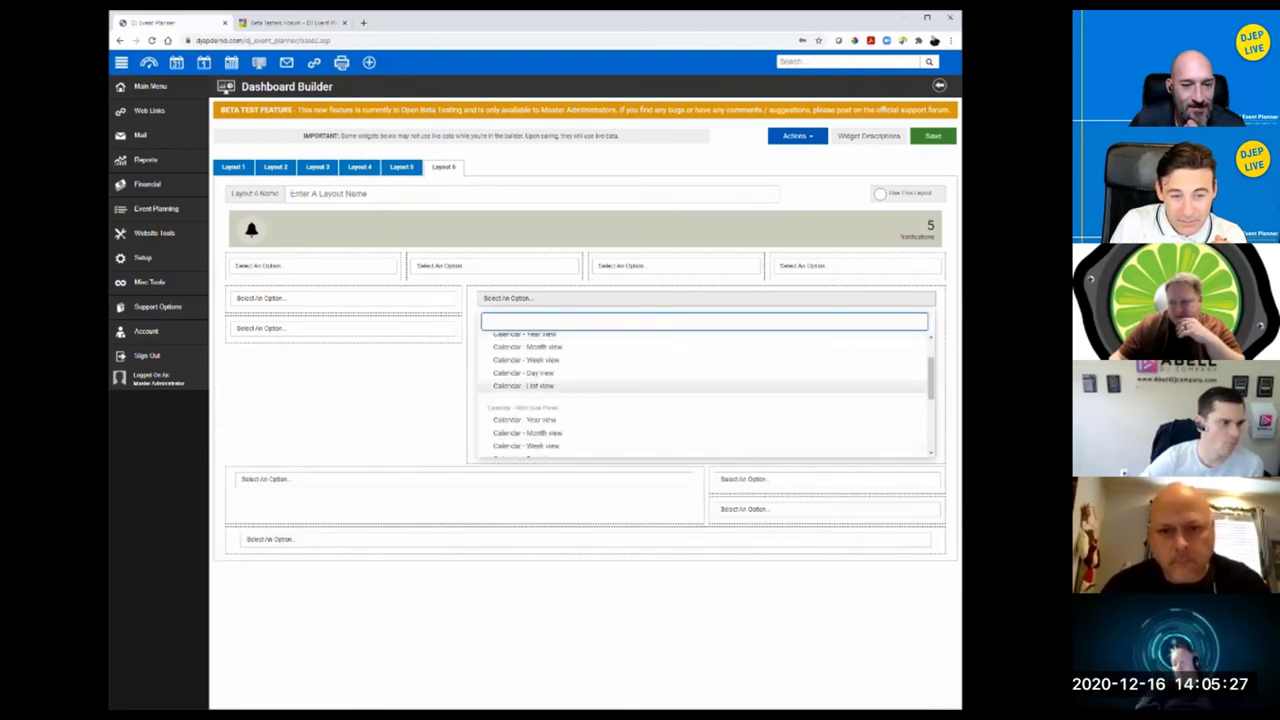
scroll(706, 395, down, 6)
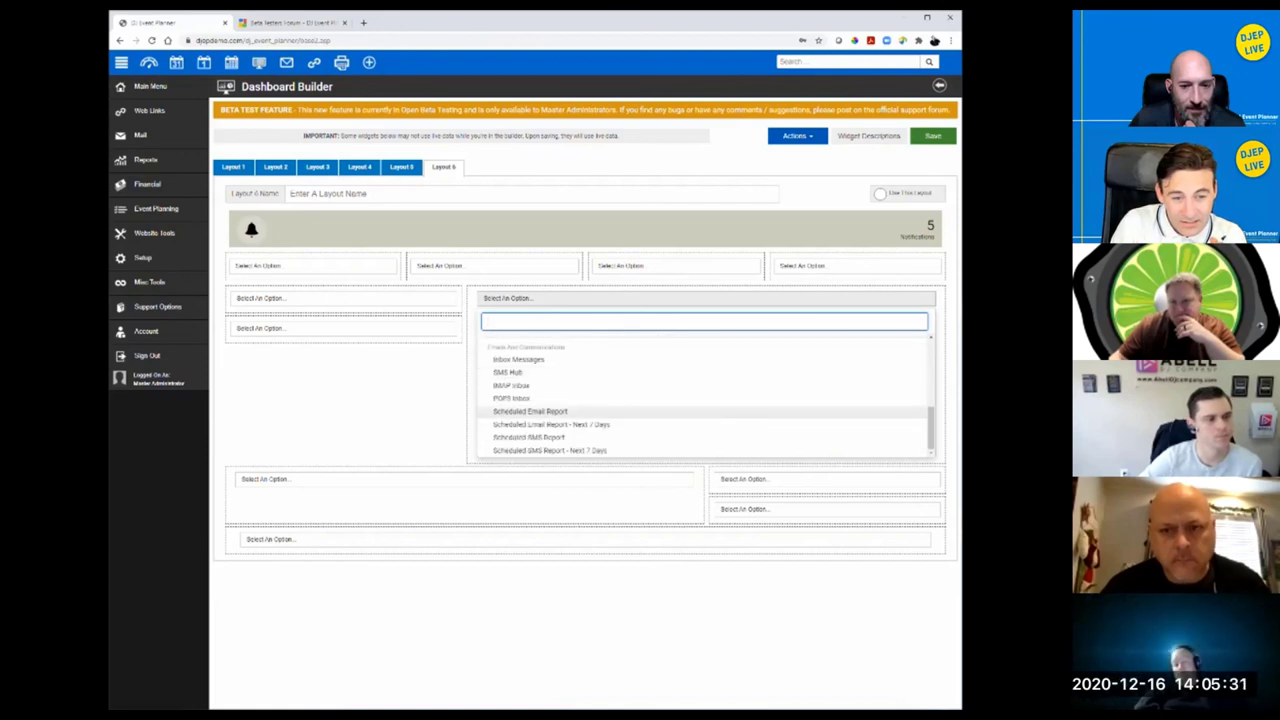
scroll(706, 395, up, 6)
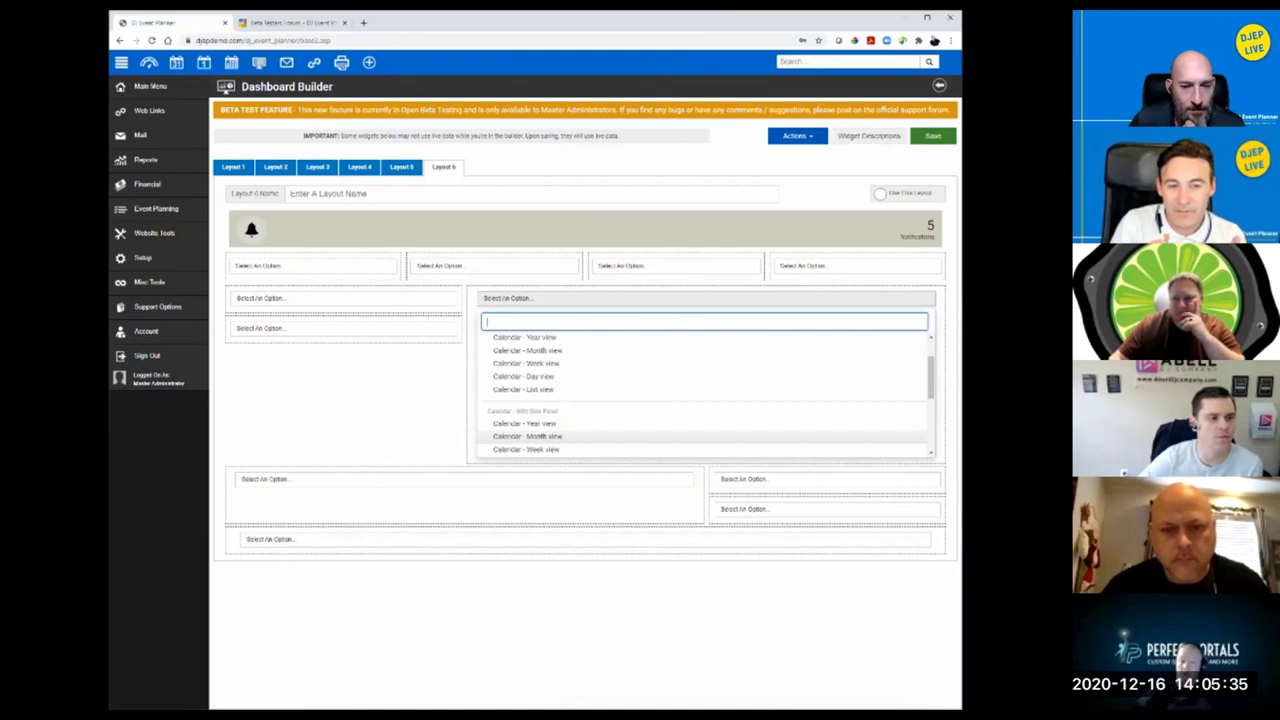
scroll(706, 395, up, 1)
key(Escape)
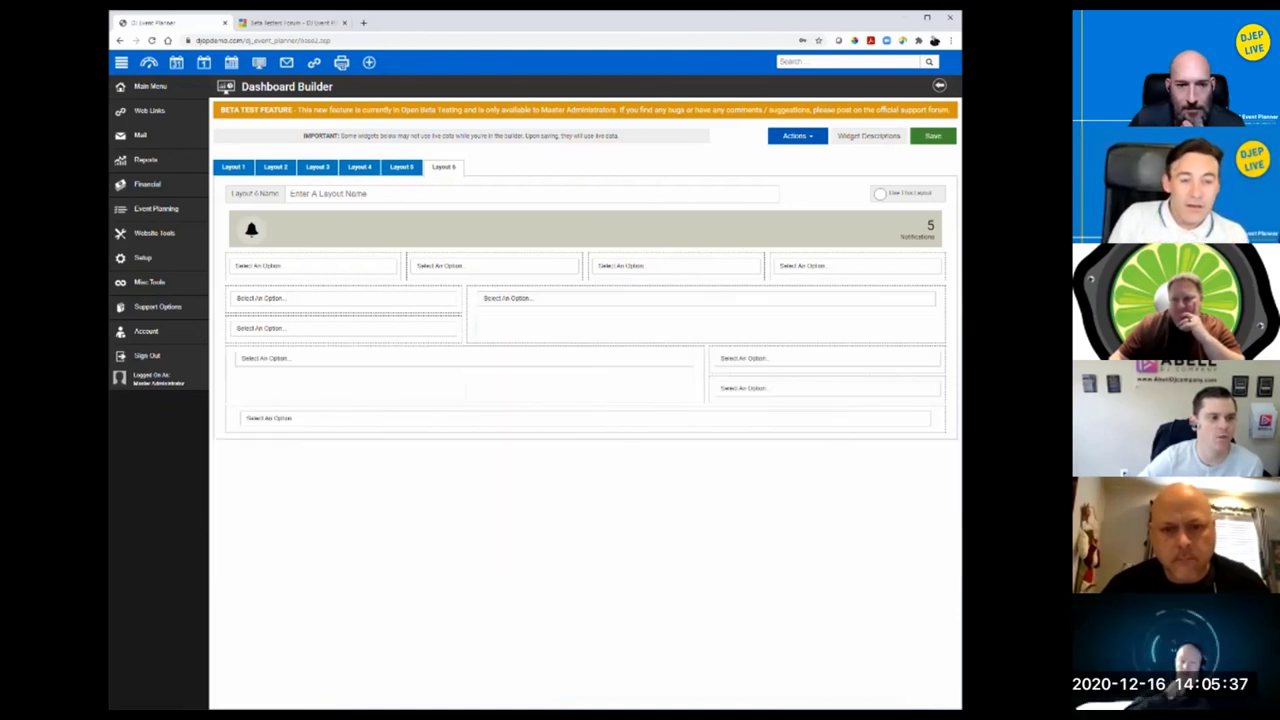